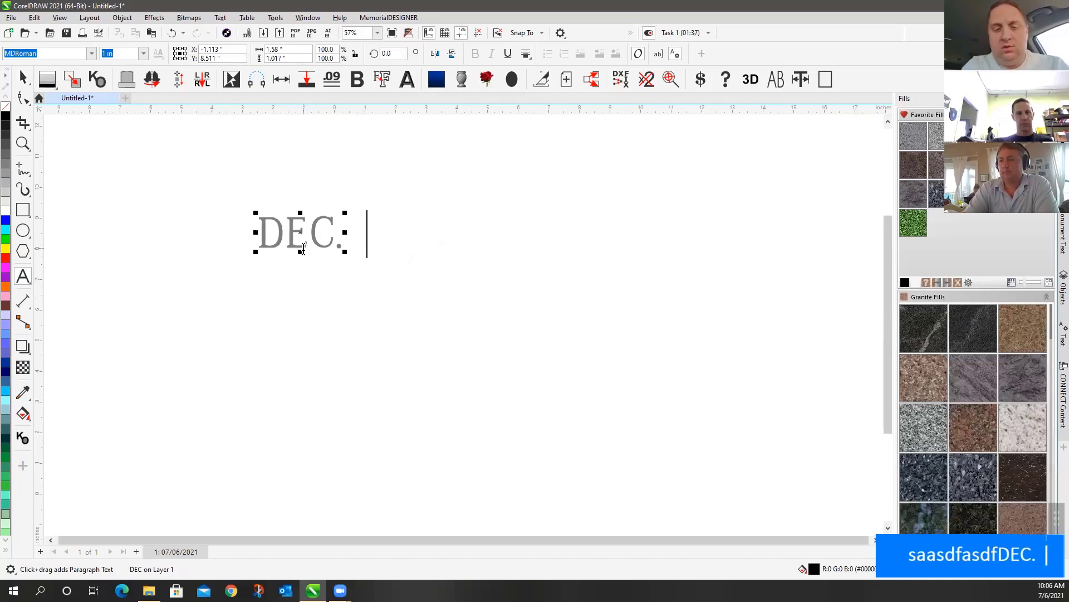
# Complete the date line as 'DEC. 12, 2020' and move it right and down on the page
pyautogui.write('12, ')
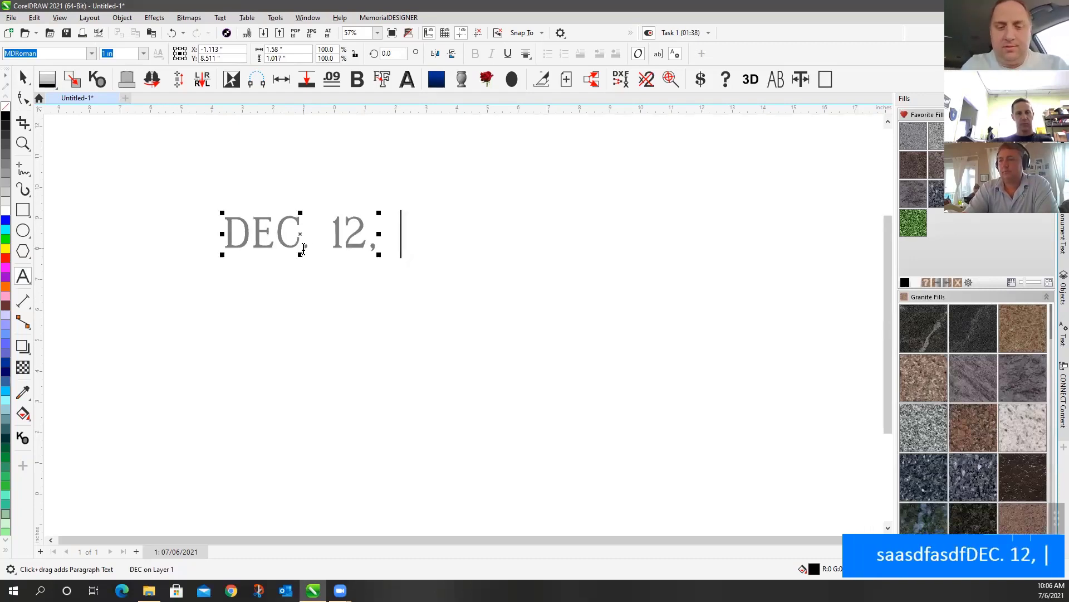
pyautogui.write('2020')
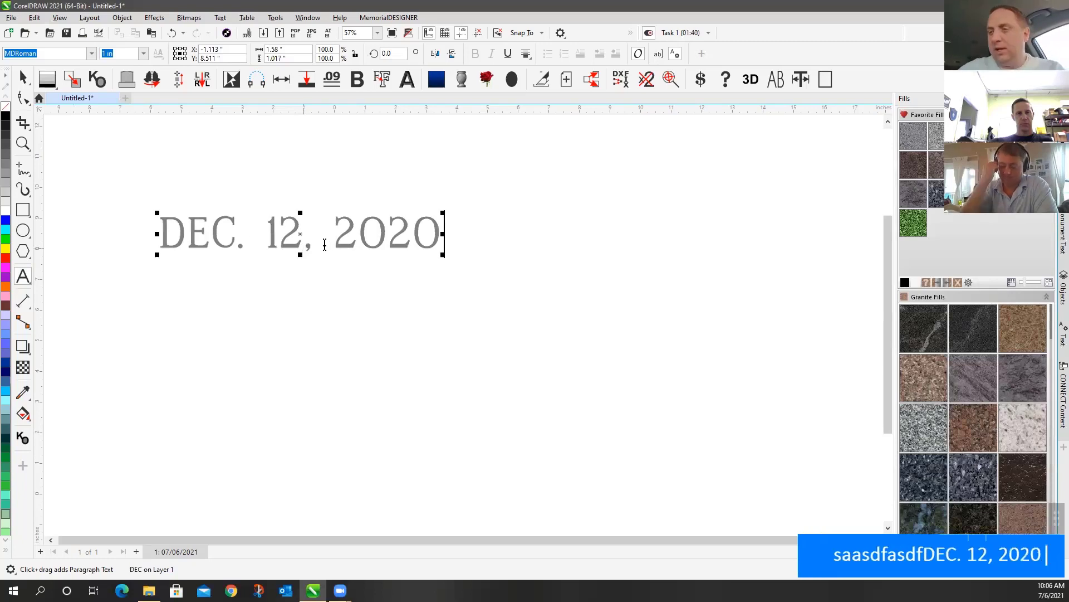
pyautogui.click(24, 79)
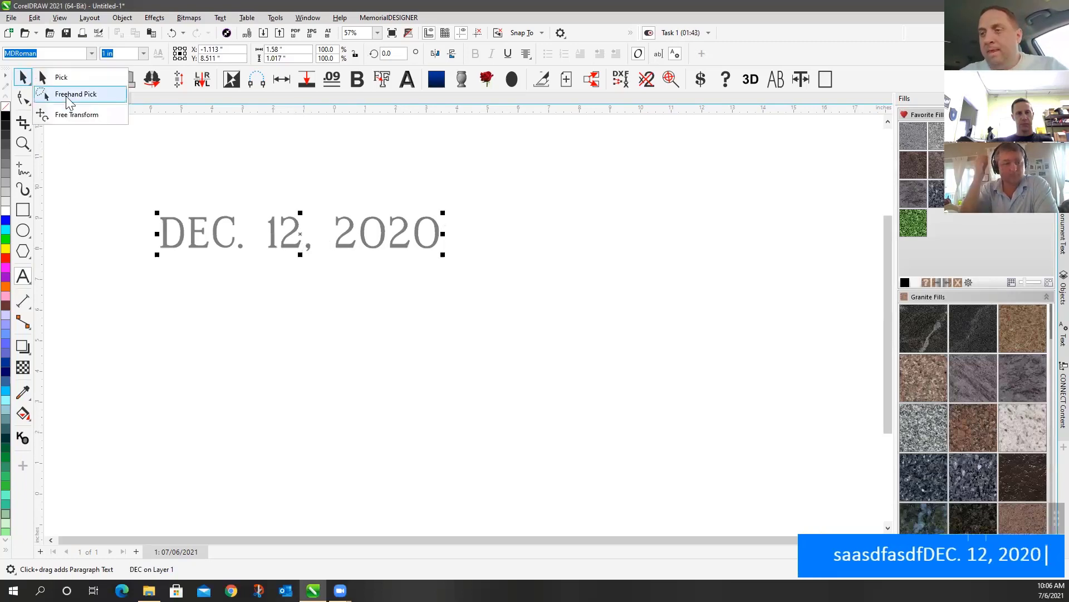
pyautogui.click(68, 83)
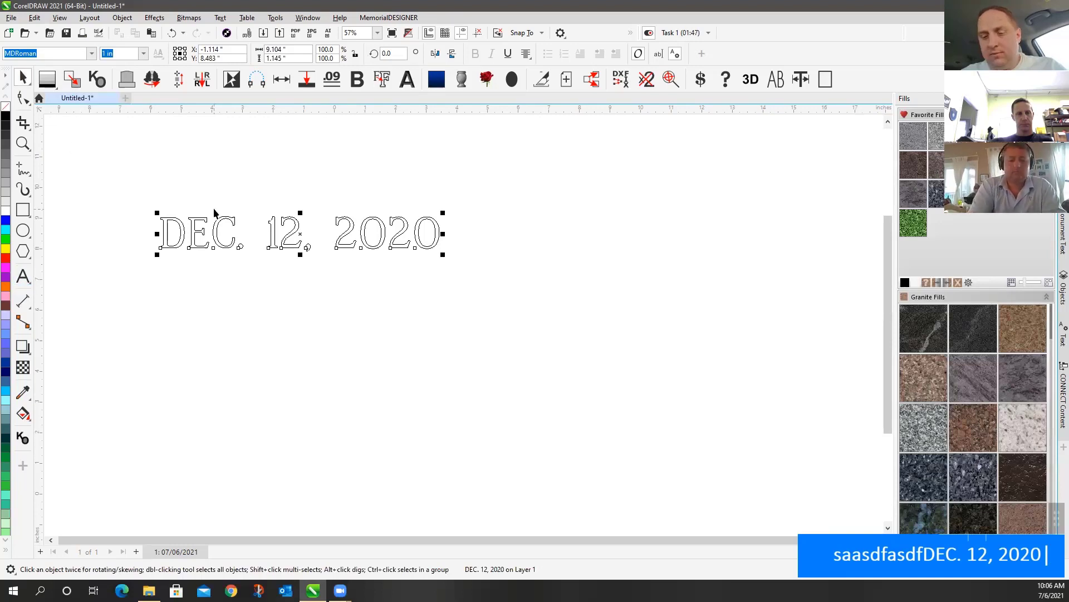
pyautogui.press('v')
pyautogui.moveTo(295, 233); pyautogui.dragTo(445, 285)
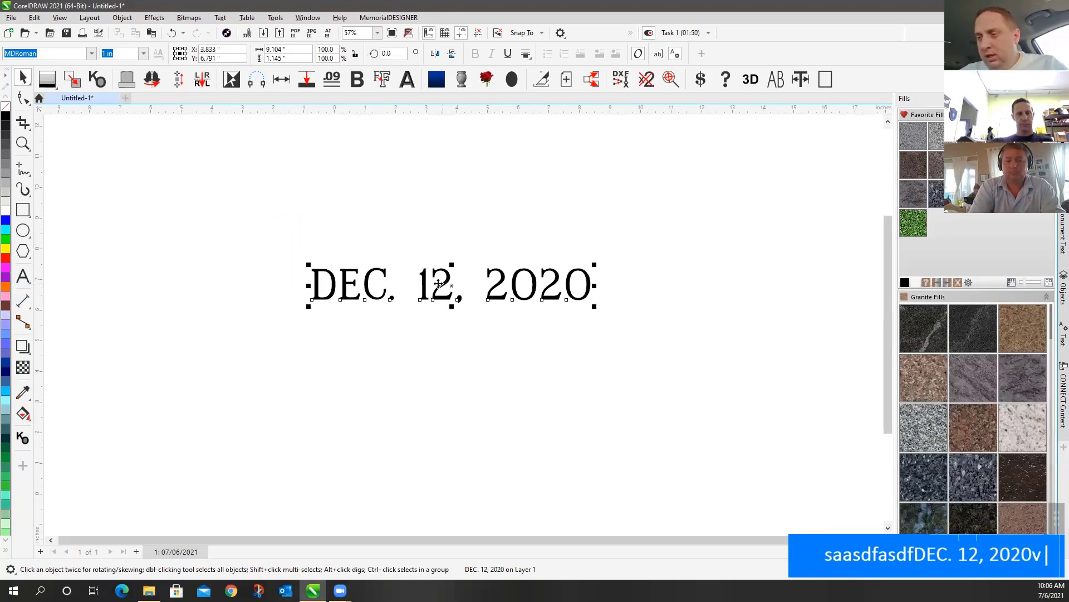
# Fit the whole headstone design, the curved-top upright on its wider base, in the window
pyautogui.click(25, 104)
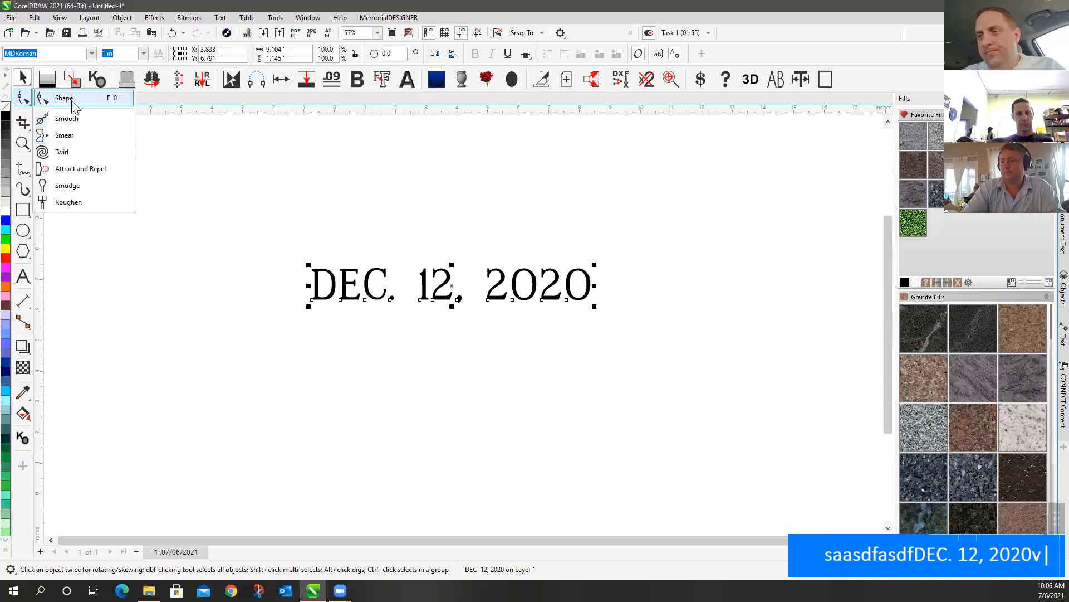
pyautogui.click(77, 103)
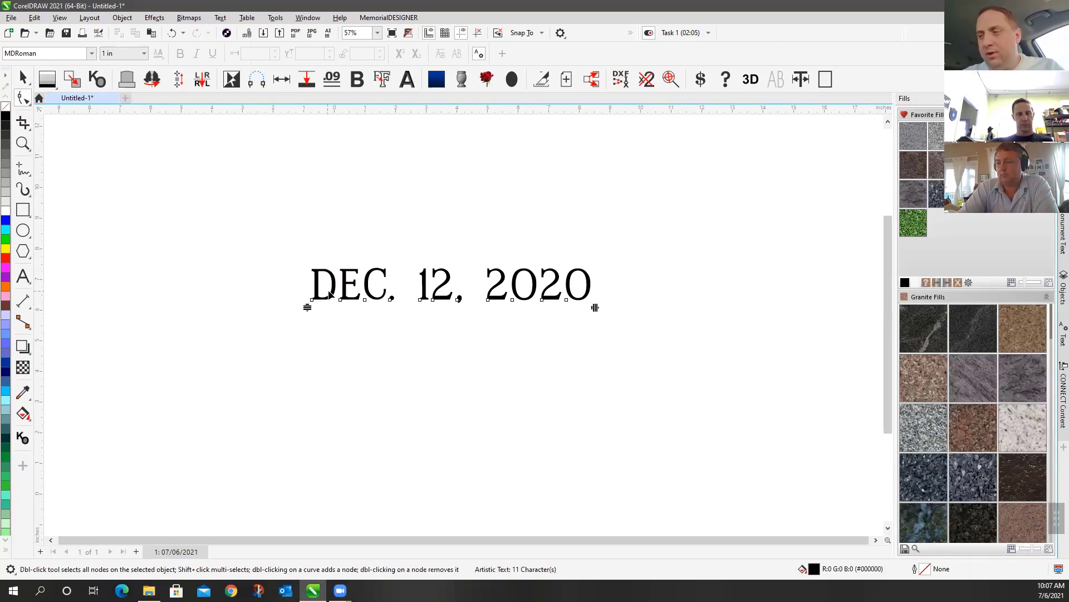
pyautogui.press('space')
pyautogui.press('F4')
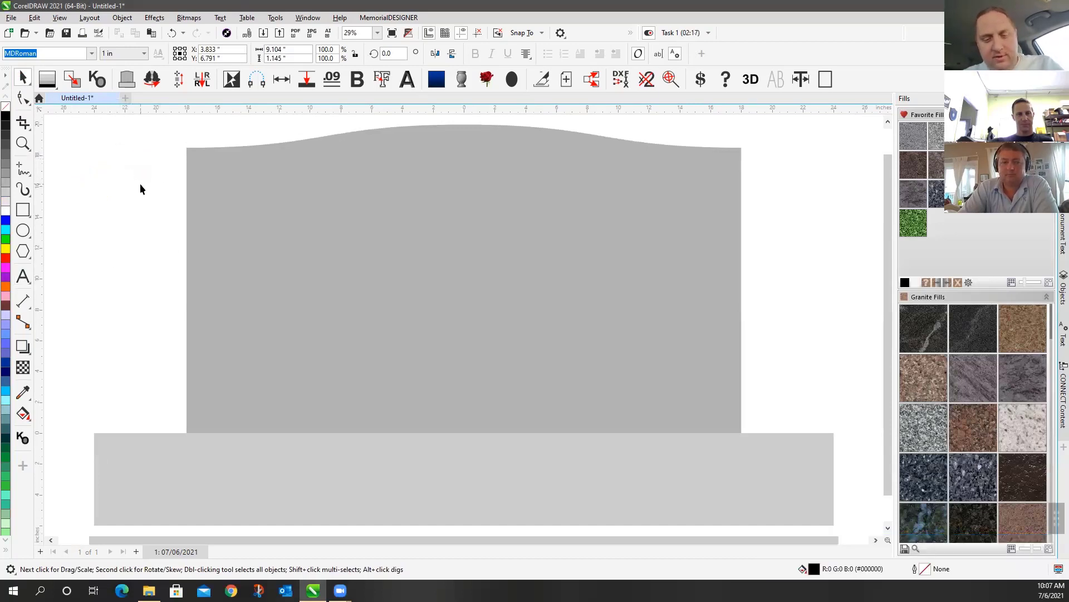
# Delete the headstone and base shapes, leaving only the date text
pyautogui.doubleClick(353, 233)
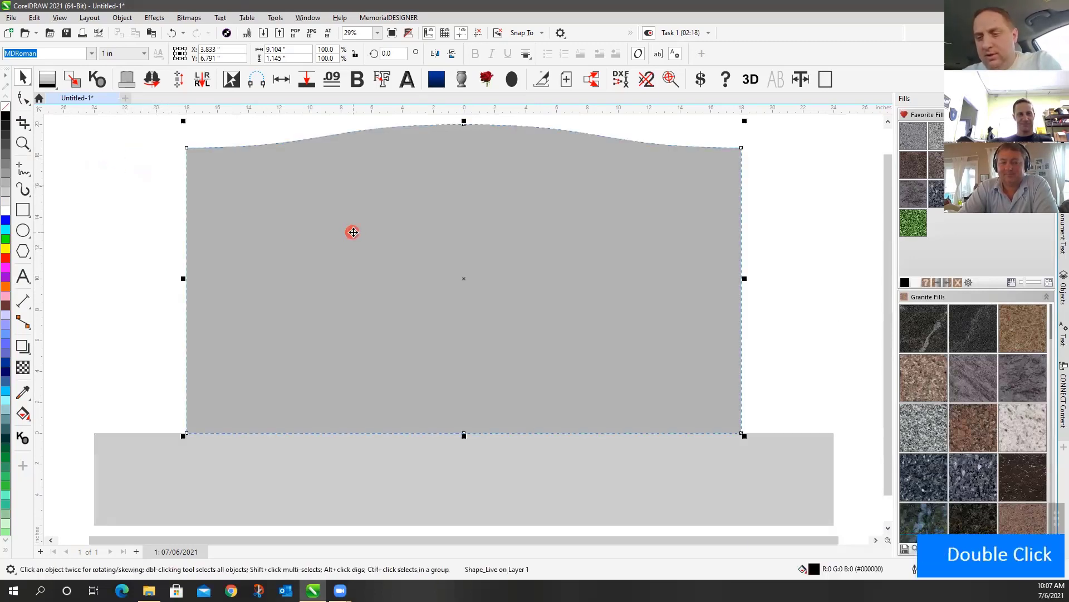
pyautogui.press('Delete')
pyautogui.press('Delete')
pyautogui.press('XF86AudioRaiseVolume')
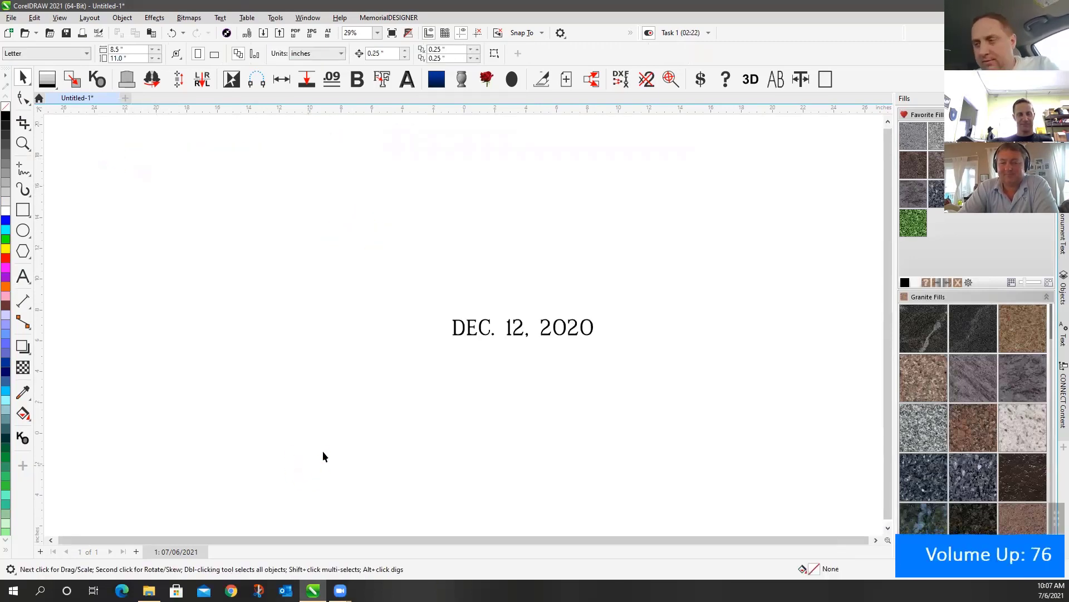
# Zoom to the date text and select its character nodes with the Shape tool
pyautogui.press('F4')
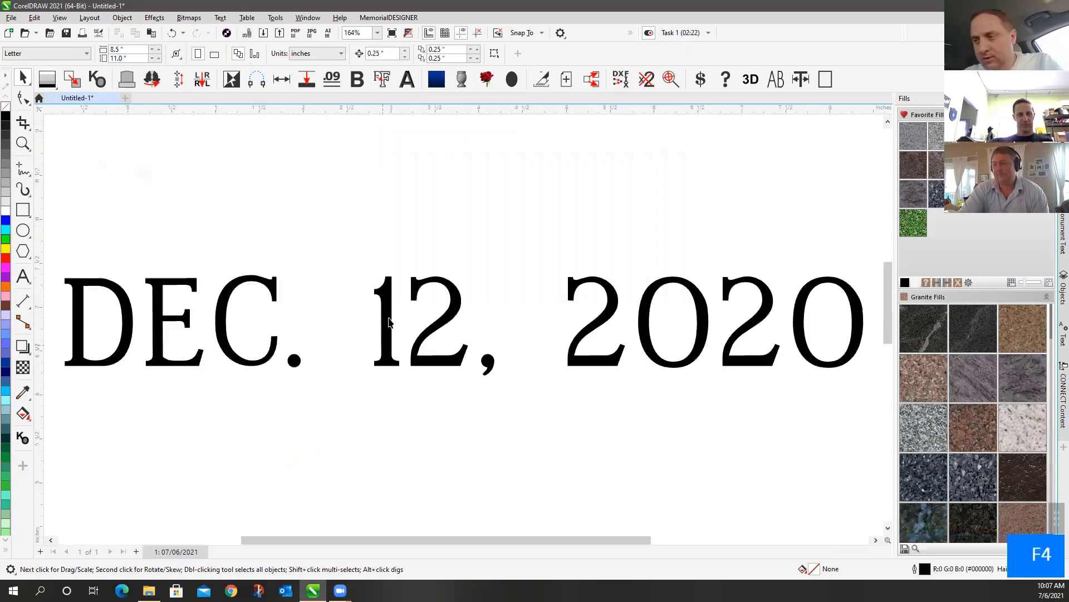
pyautogui.click(155, 309)
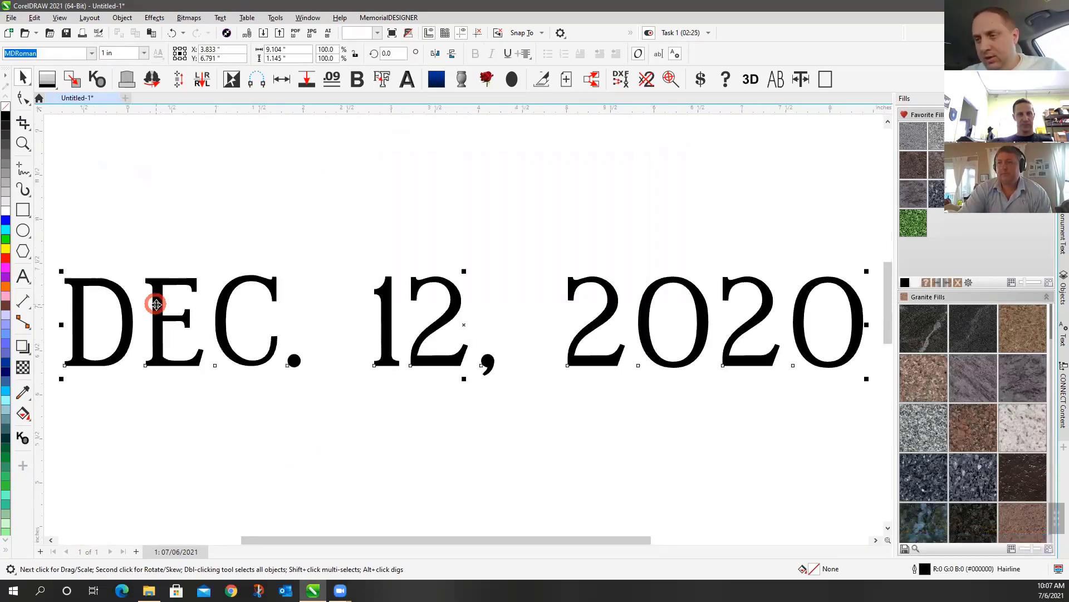
pyautogui.click(23, 98)
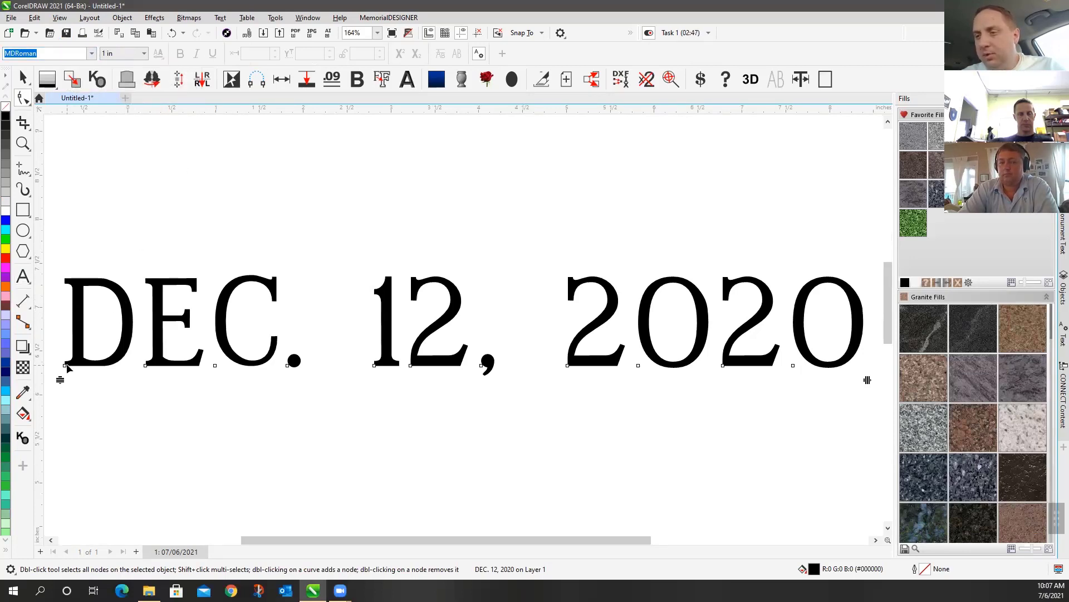
# Zoom out to 82% and set all 11 date characters in MLC Classic Roman FAH
pyautogui.click(23, 144)
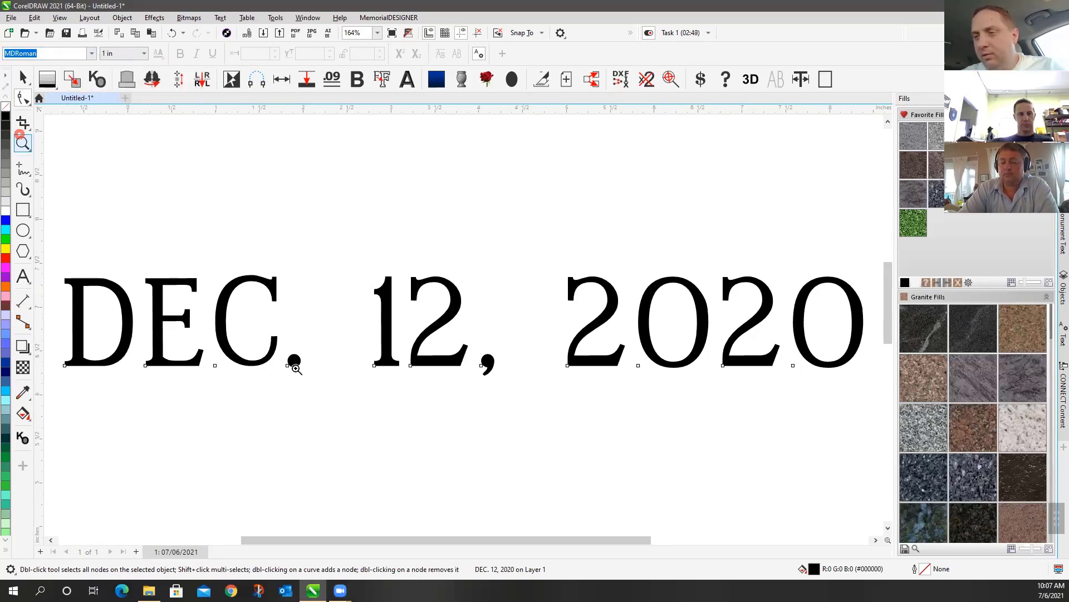
pyautogui.rightClick(262, 346)
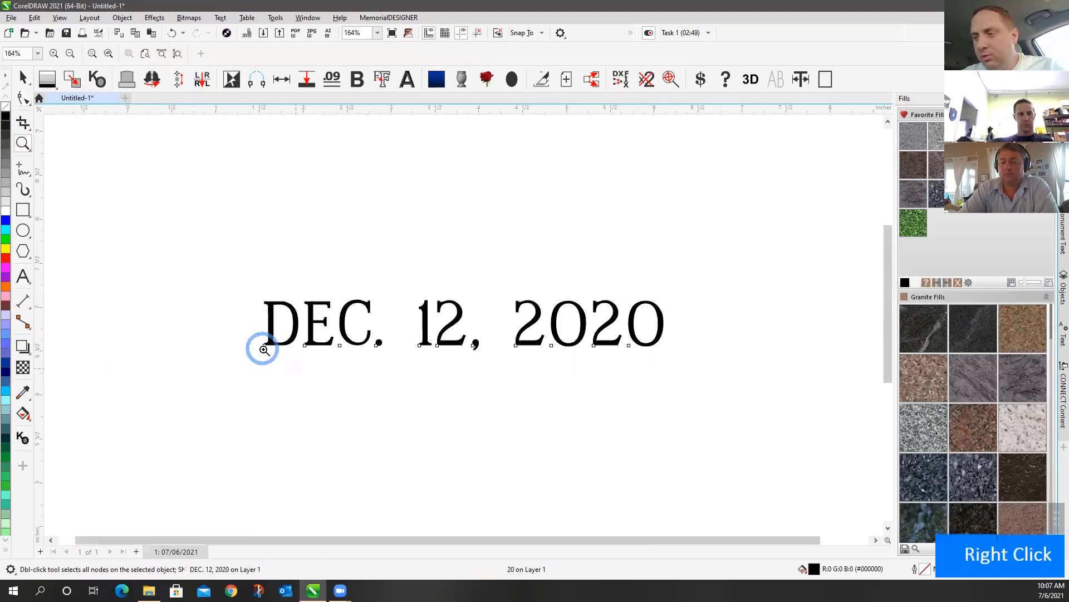
pyautogui.click(28, 101)
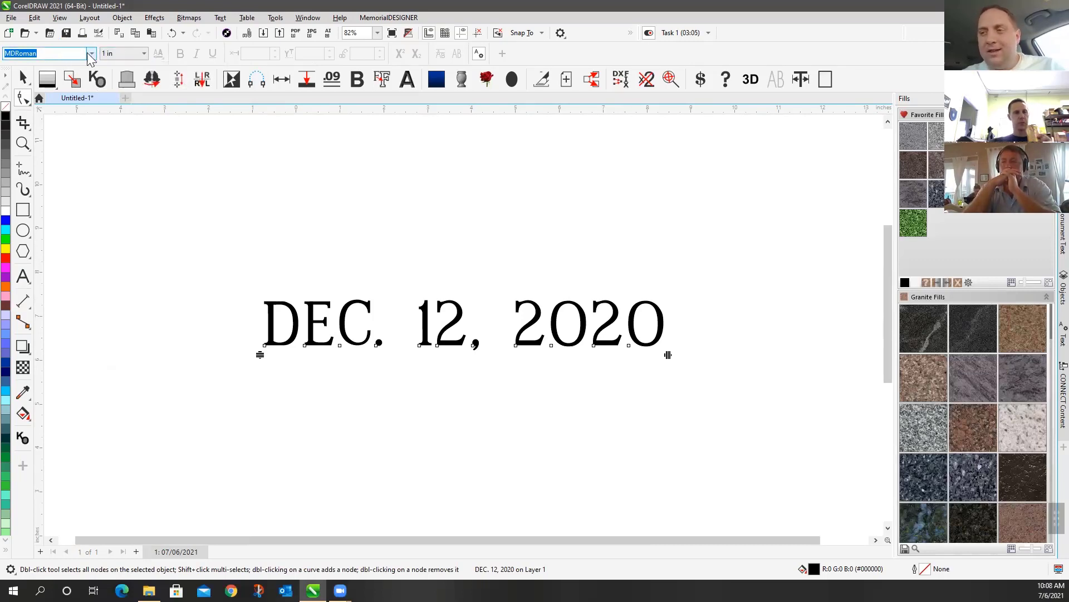
pyautogui.click(90, 54)
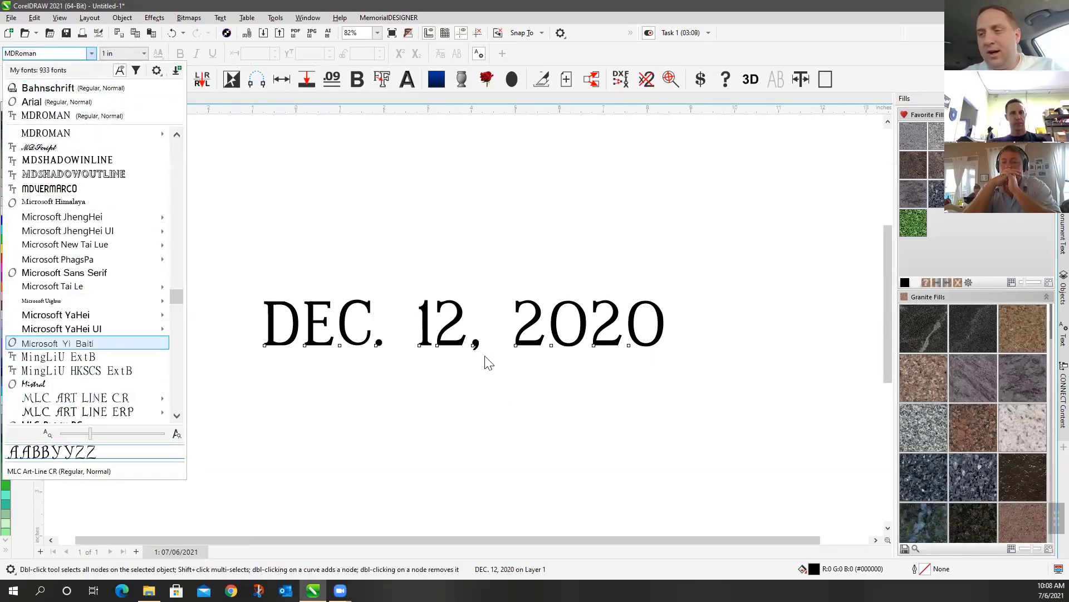
pyautogui.click(265, 300)
pyautogui.moveTo(246, 315); pyautogui.dragTo(671, 380)
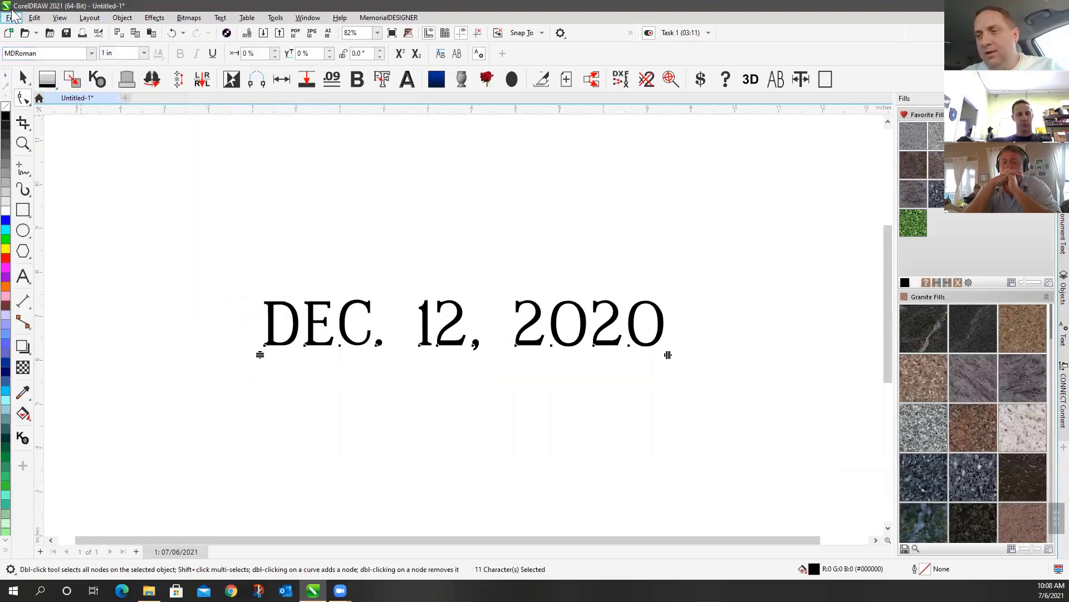
pyautogui.click(91, 53)
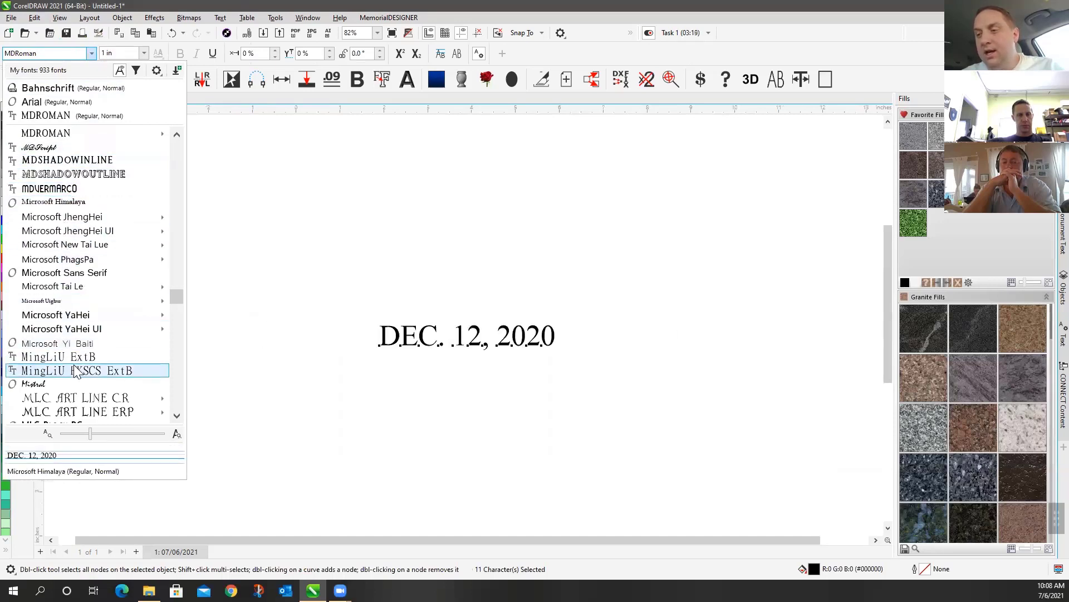
pyautogui.moveTo(69, 399)
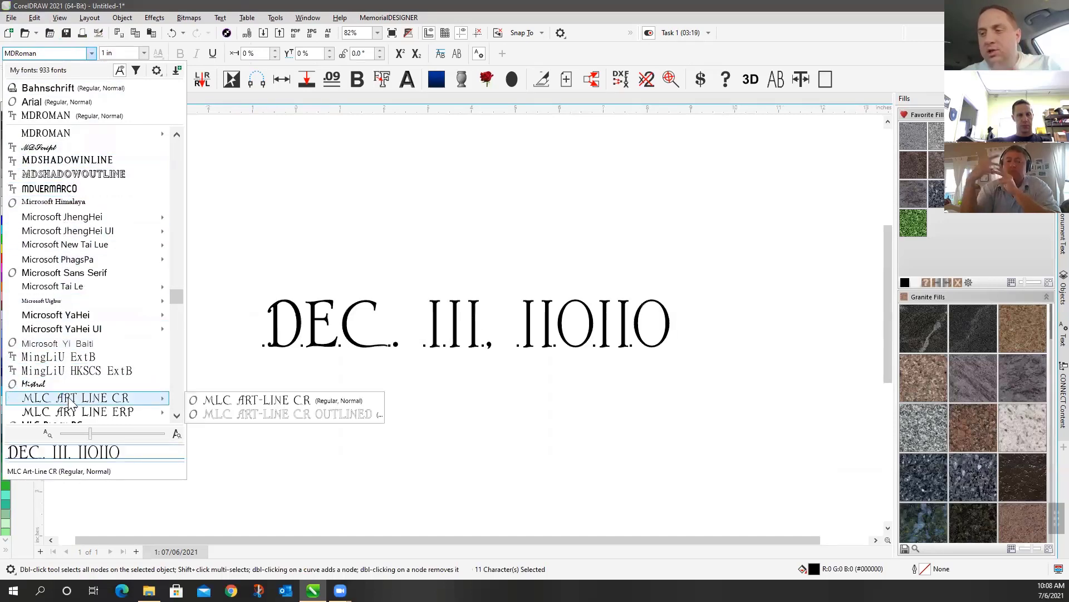
pyautogui.scroll(-2, 68, 398)
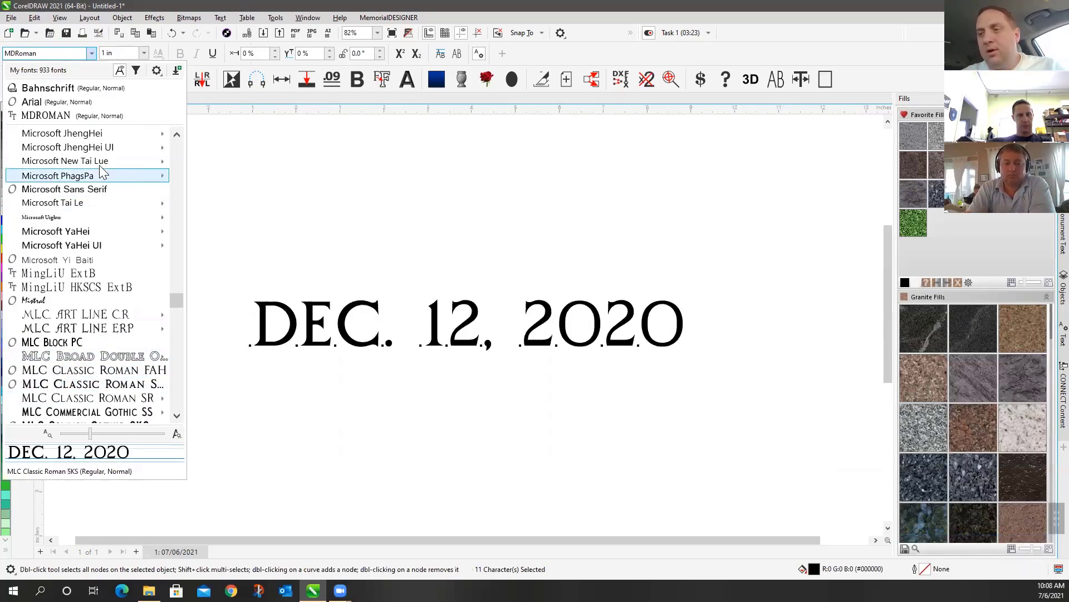
pyautogui.click(71, 373)
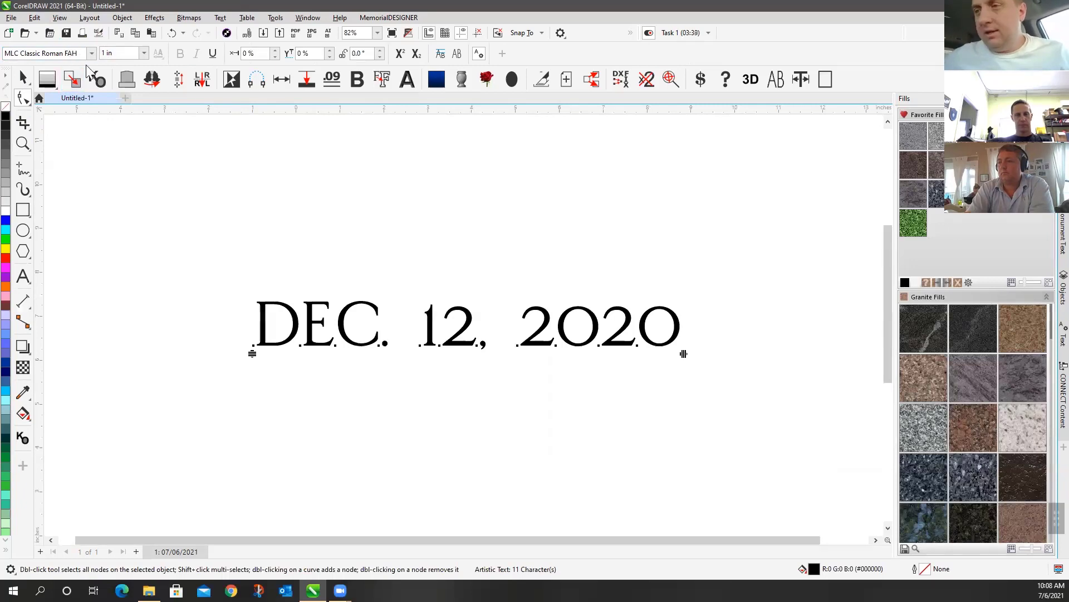
pyautogui.click(121, 53)
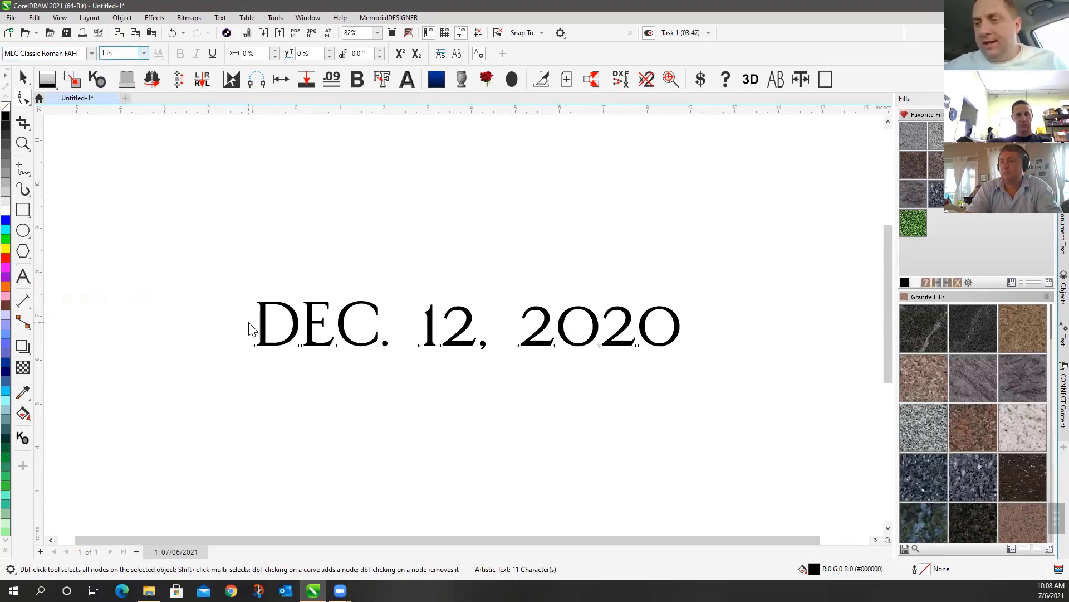
pyautogui.click(266, 347)
pyautogui.moveTo(248, 337); pyautogui.dragTo(305, 349)
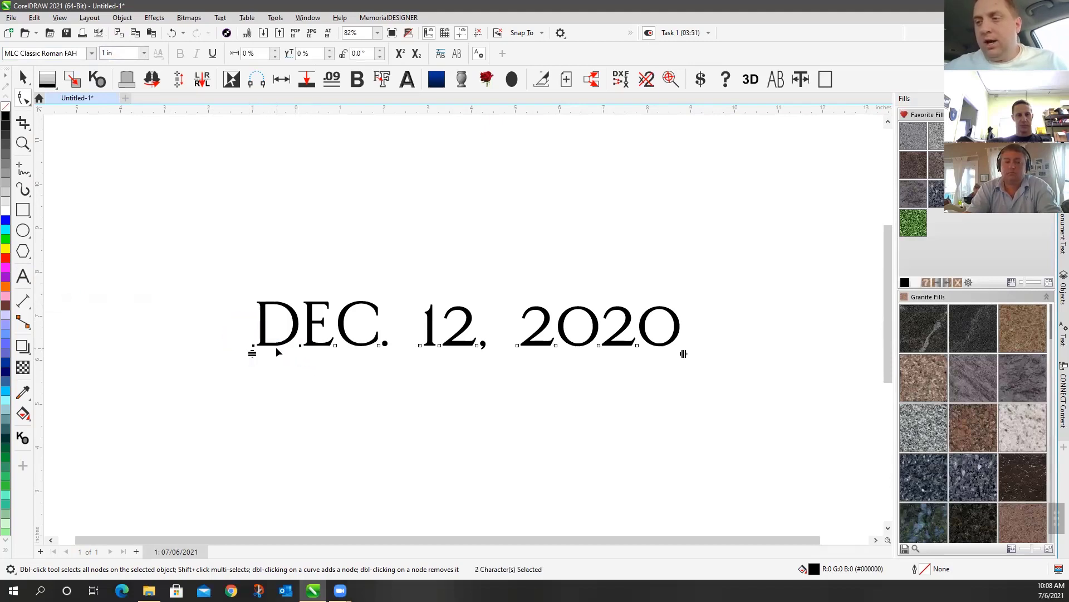
pyautogui.click(353, 238)
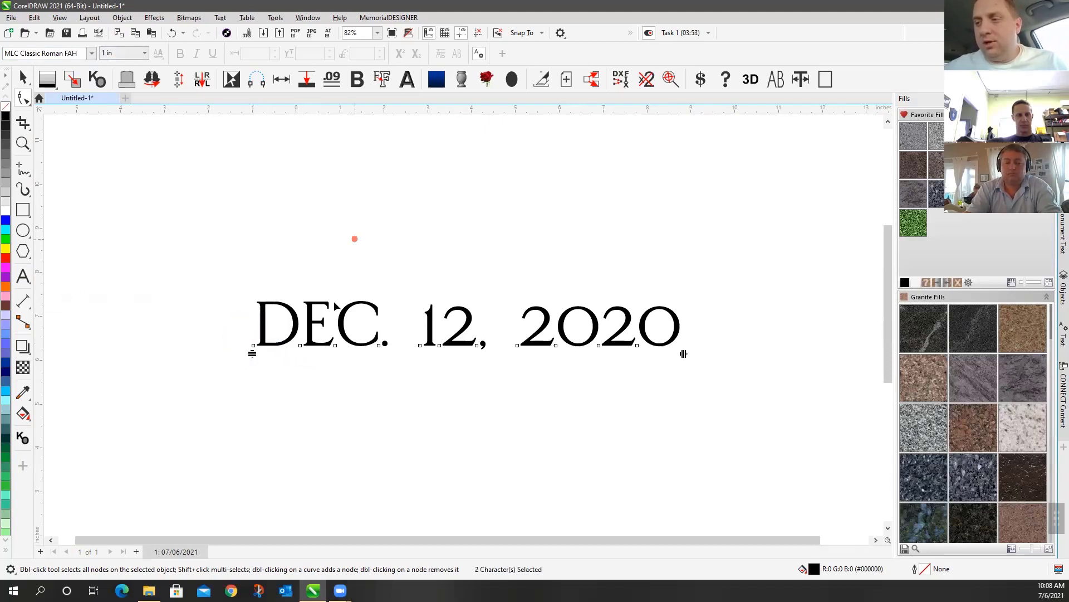
pyautogui.moveTo(301, 219); pyautogui.dragTo(401, 369)
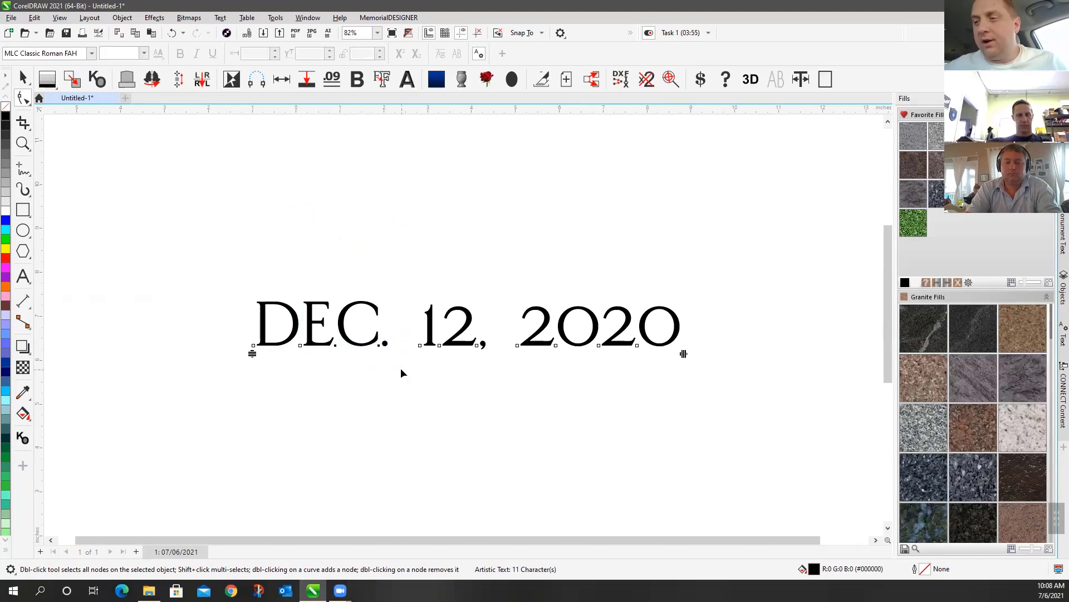
pyautogui.click(392, 262)
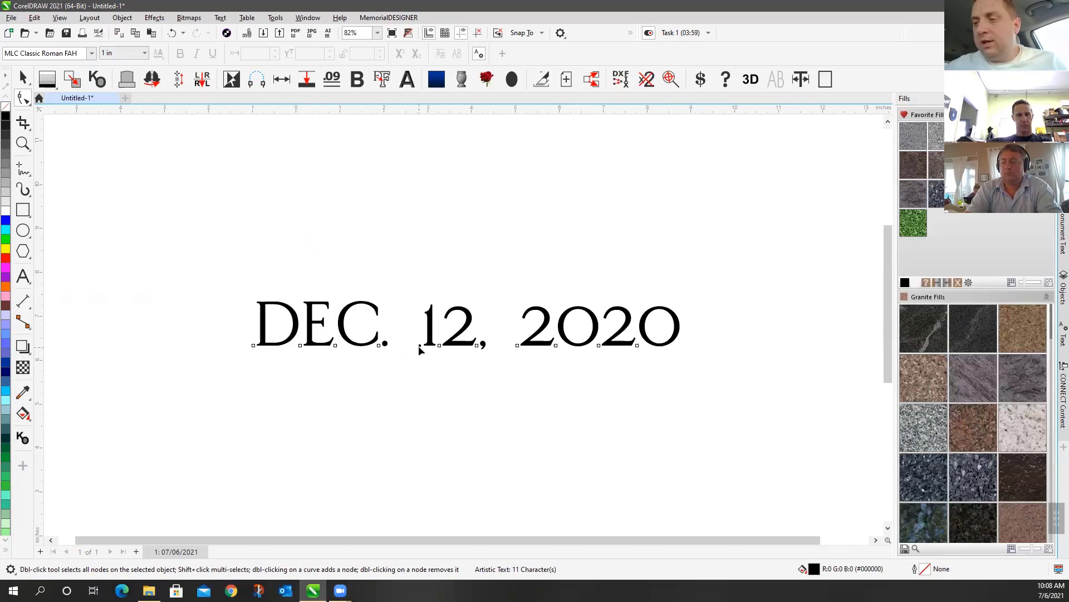
pyautogui.click(419, 346)
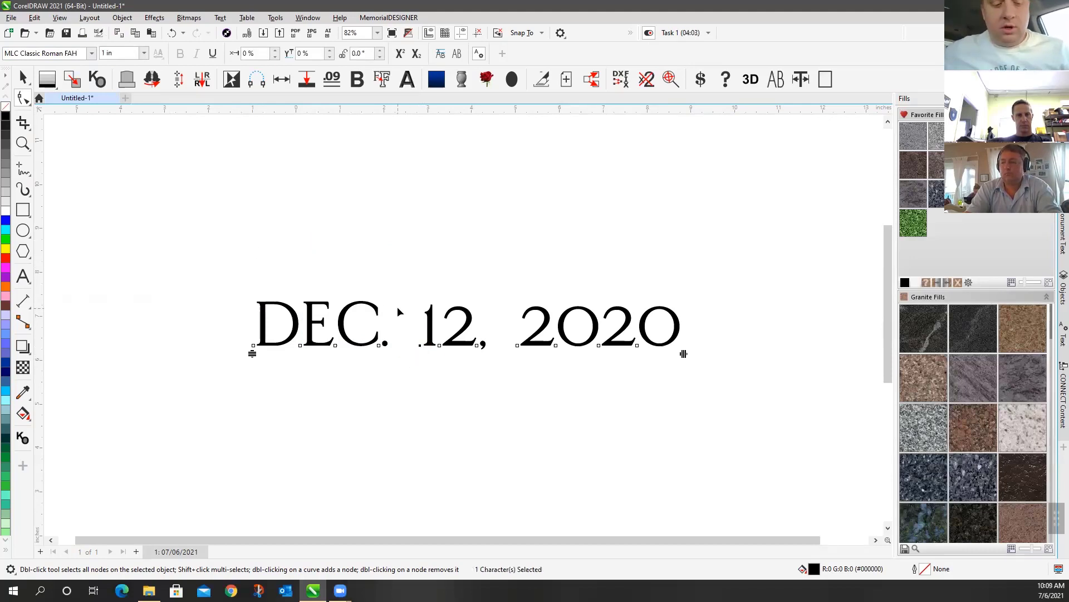
pyautogui.keyDown('ctrl'); pyautogui.click(517, 346); pyautogui.keyUp('ctrl')
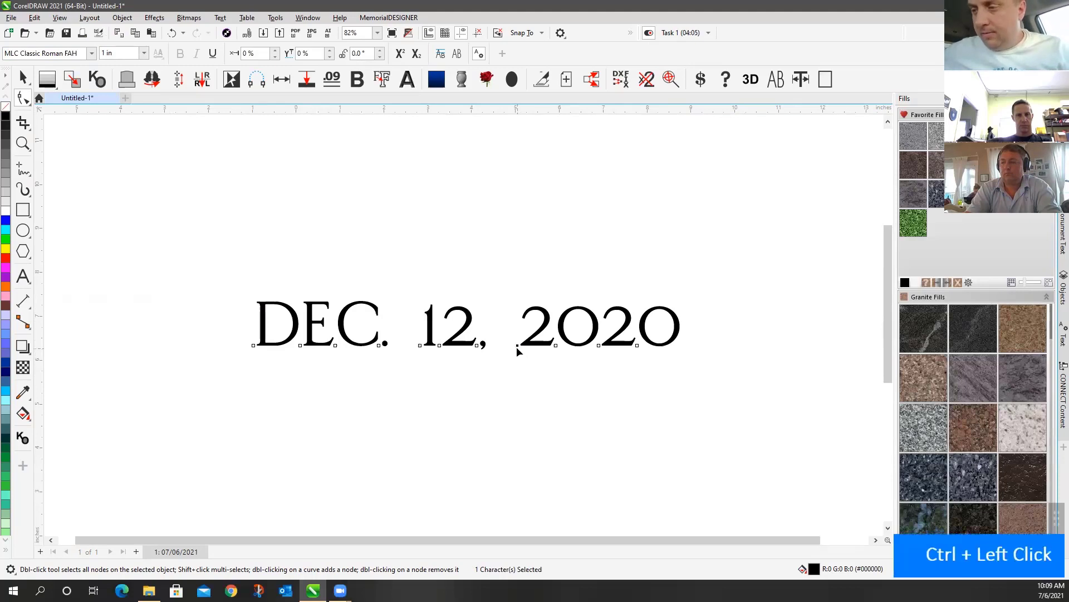
pyautogui.keyDown('ctrl'); pyautogui.click(556, 347); pyautogui.keyUp('ctrl')
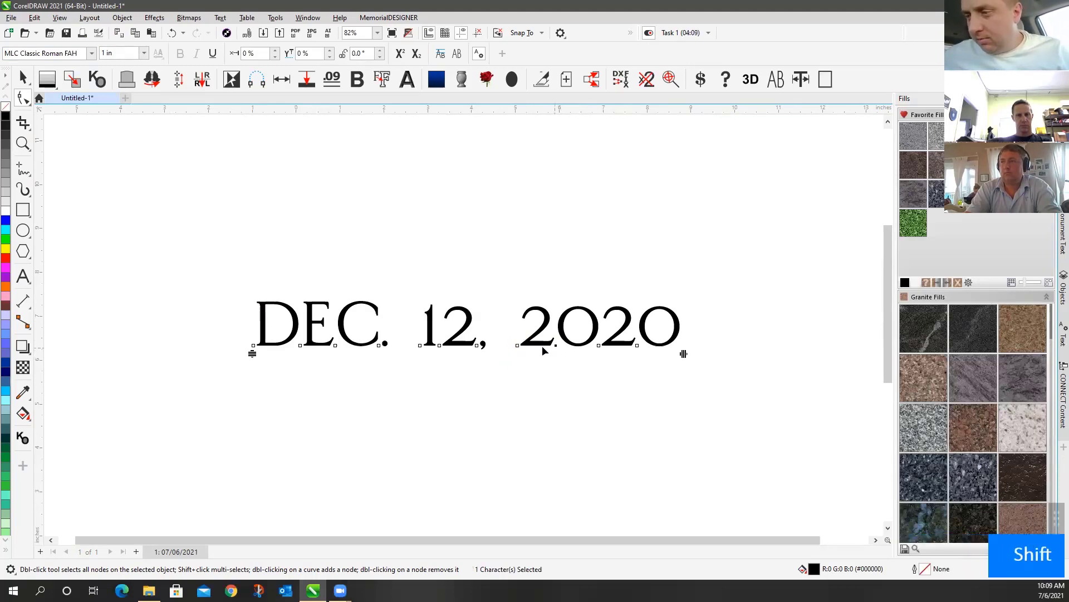
pyautogui.keyDown('shift'); pyautogui.click(519, 350); pyautogui.keyUp('shift')
pyautogui.keyDown('shift'); pyautogui.click(517, 346); pyautogui.keyUp('shift')
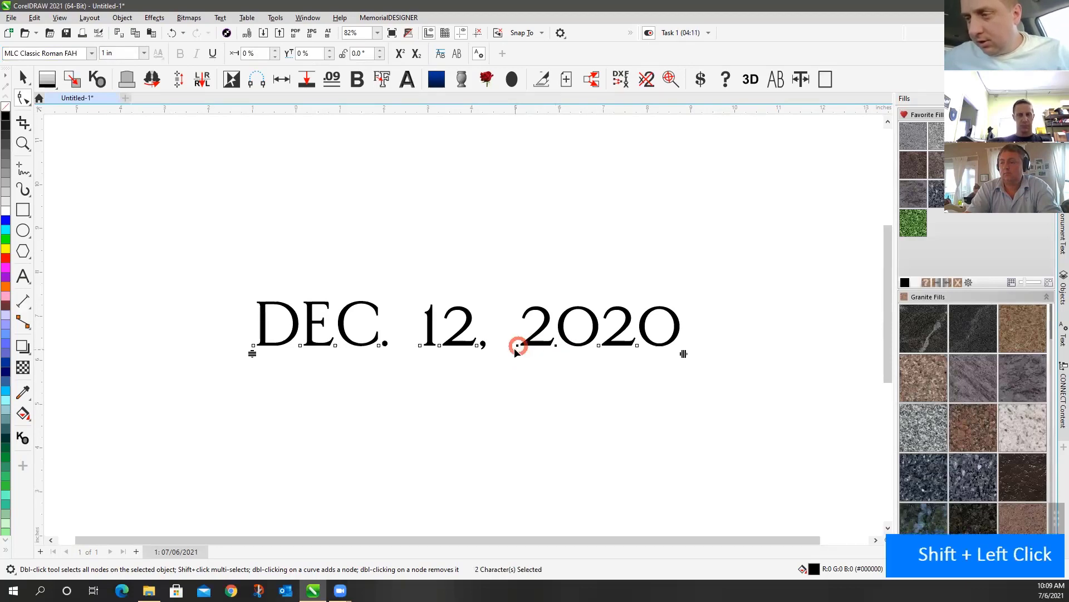
pyautogui.keyDown('shift'); pyautogui.click(479, 350); pyautogui.keyUp('shift')
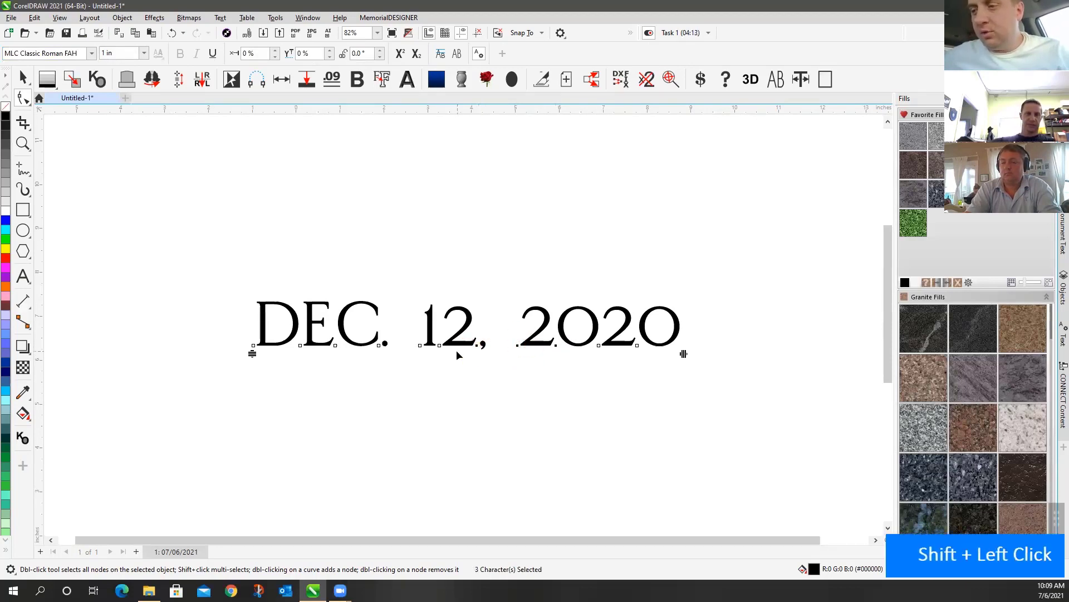
pyautogui.keyDown('shift'); pyautogui.click(440, 349); pyautogui.keyUp('shift')
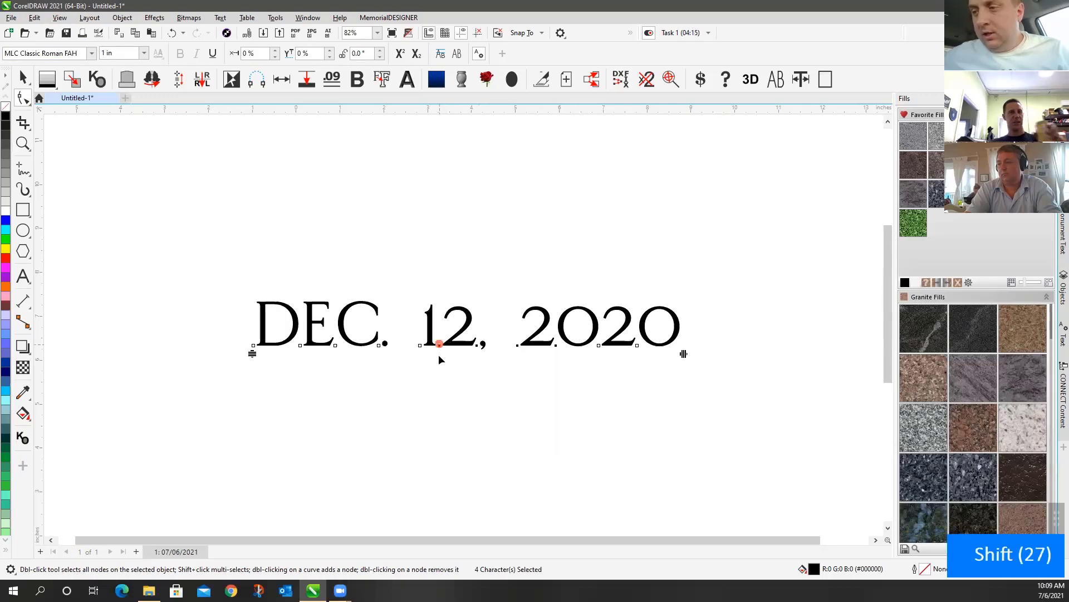
pyautogui.click(133, 54)
pyautogui.write('2')
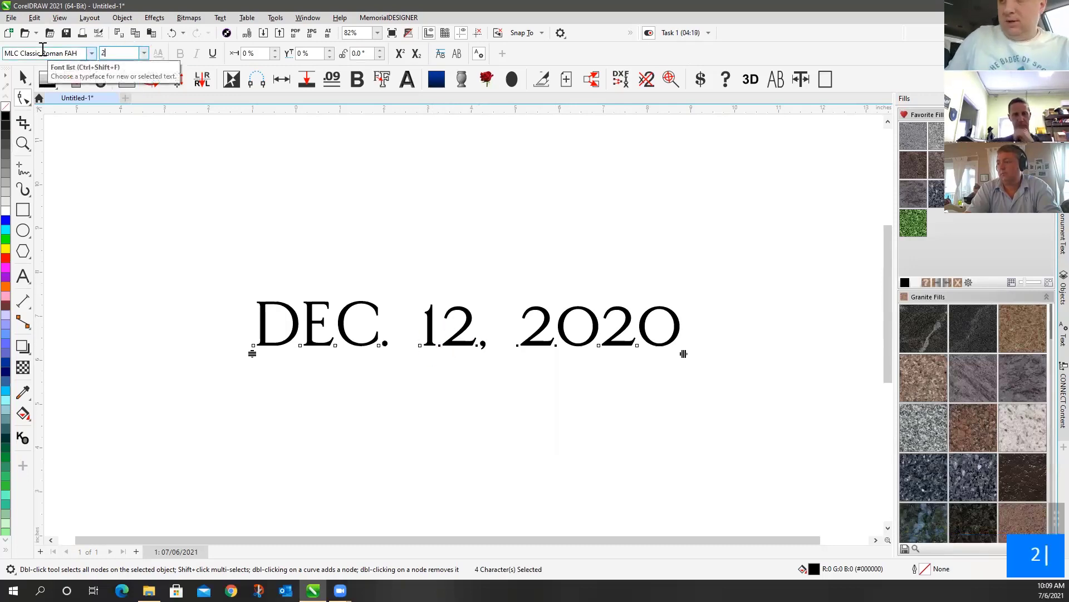
pyautogui.press('Return')
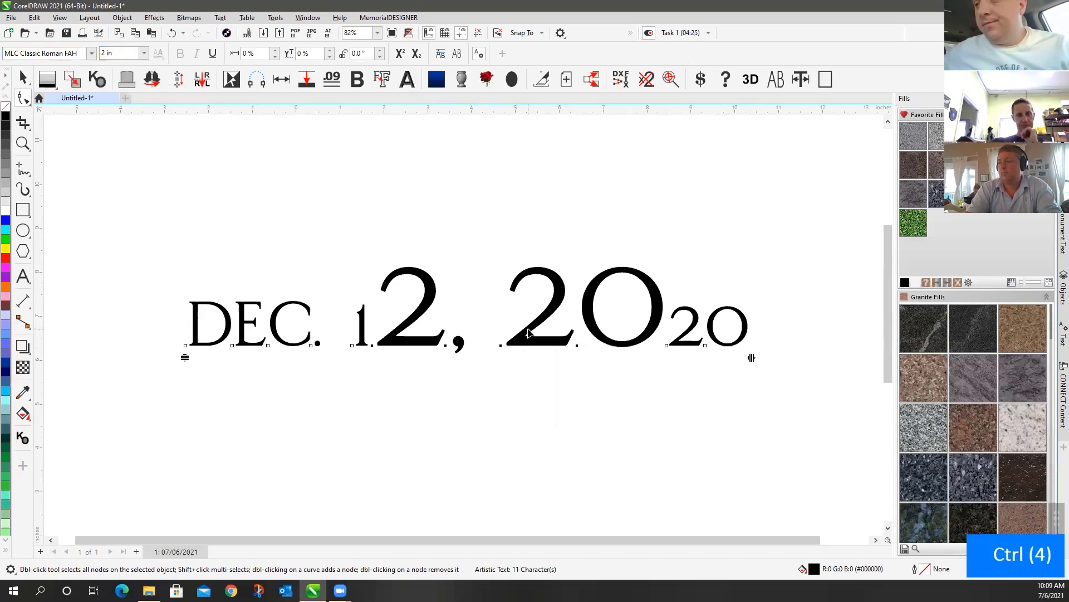
pyautogui.hotkey('ctrl', 'z')
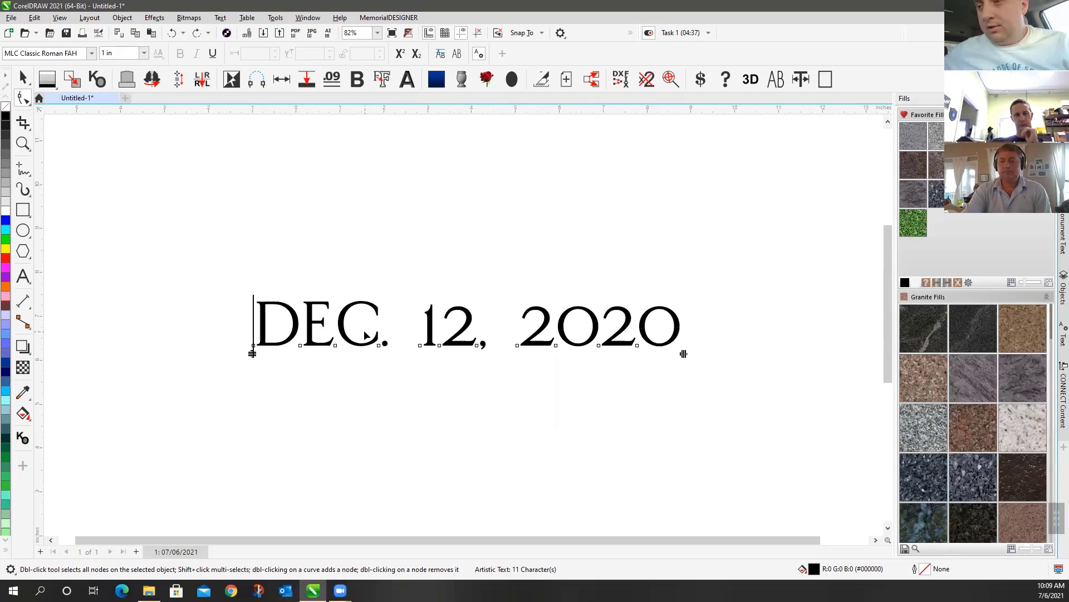
# Enlarge the characters '12, 2020' to 1.125 in, keeping DEC. at its original size
pyautogui.moveTo(402, 323); pyautogui.dragTo(667, 382)
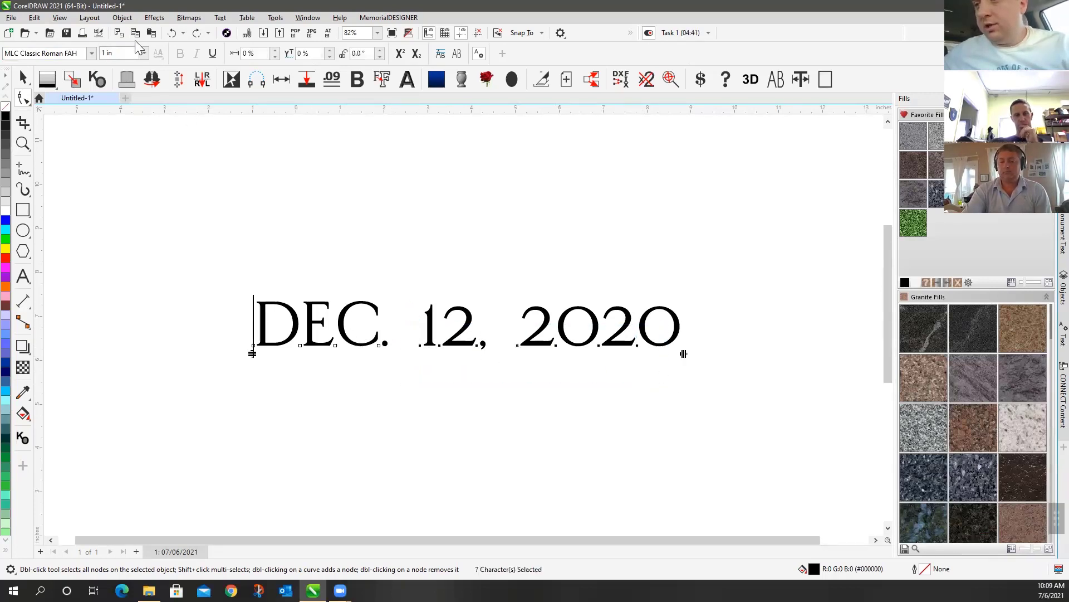
pyautogui.click(114, 53)
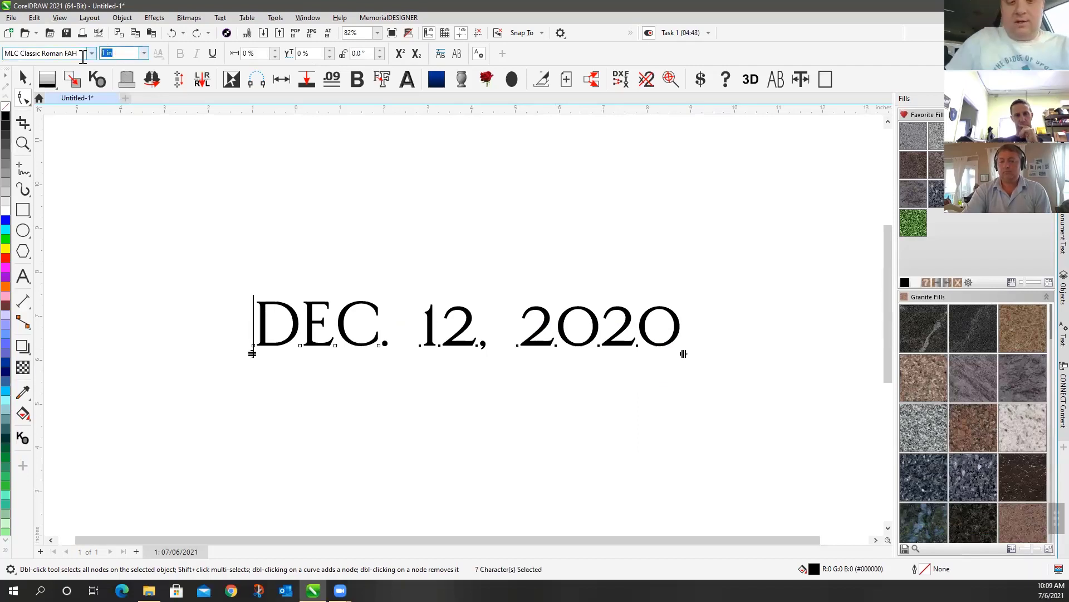
pyautogui.write('1.125')
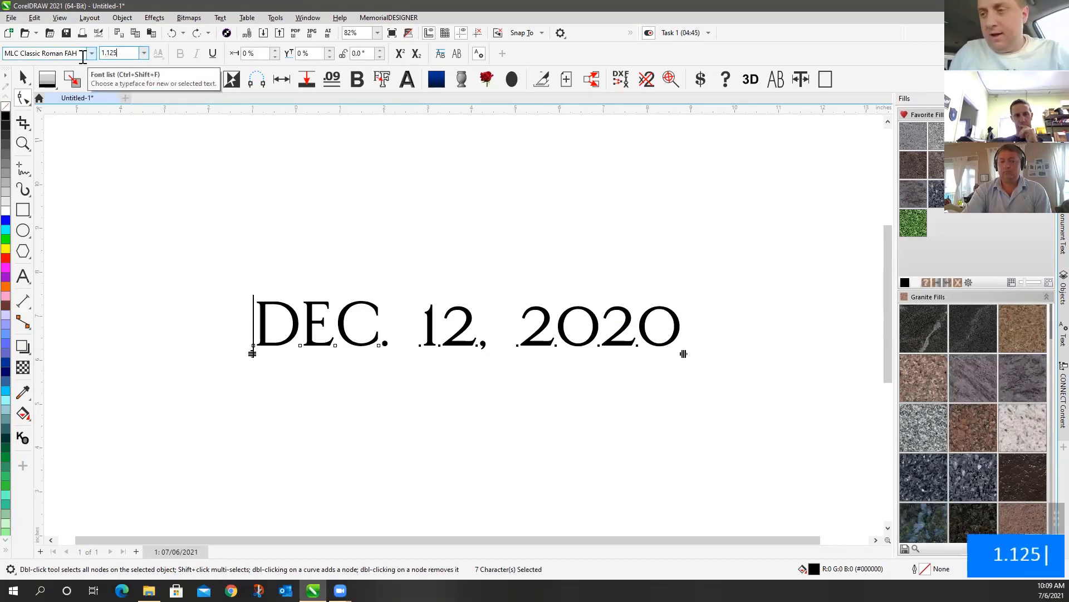
pyautogui.press('Return')
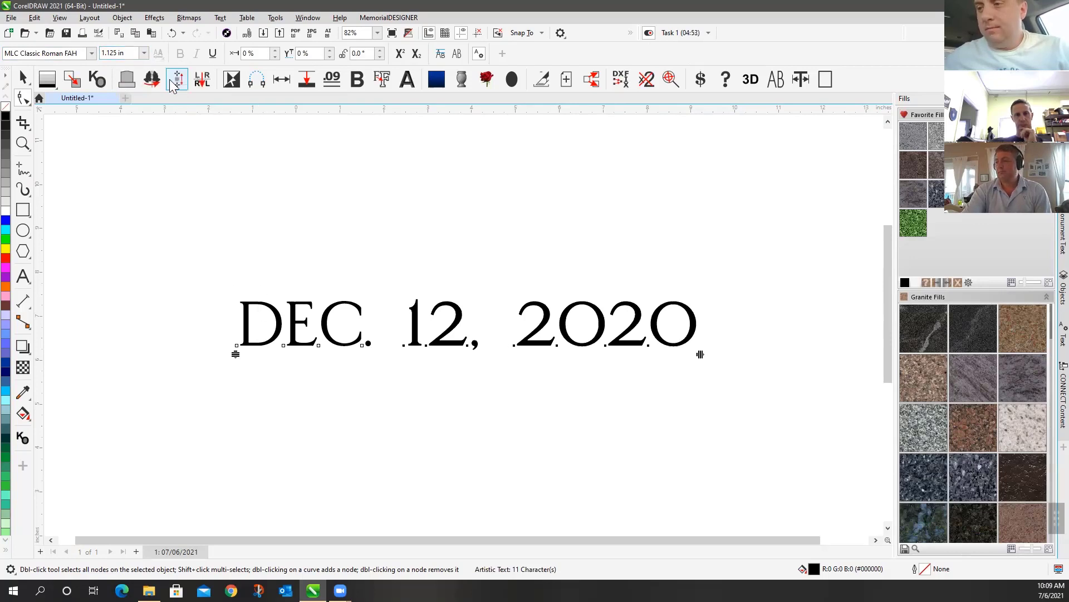
pyautogui.click(389, 330)
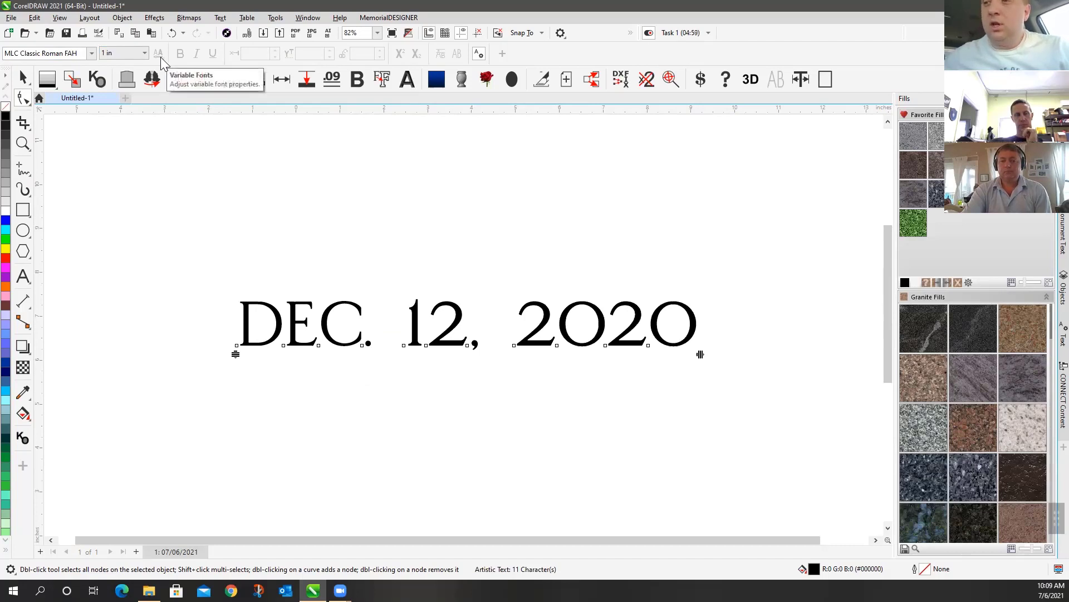
pyautogui.click(23, 79)
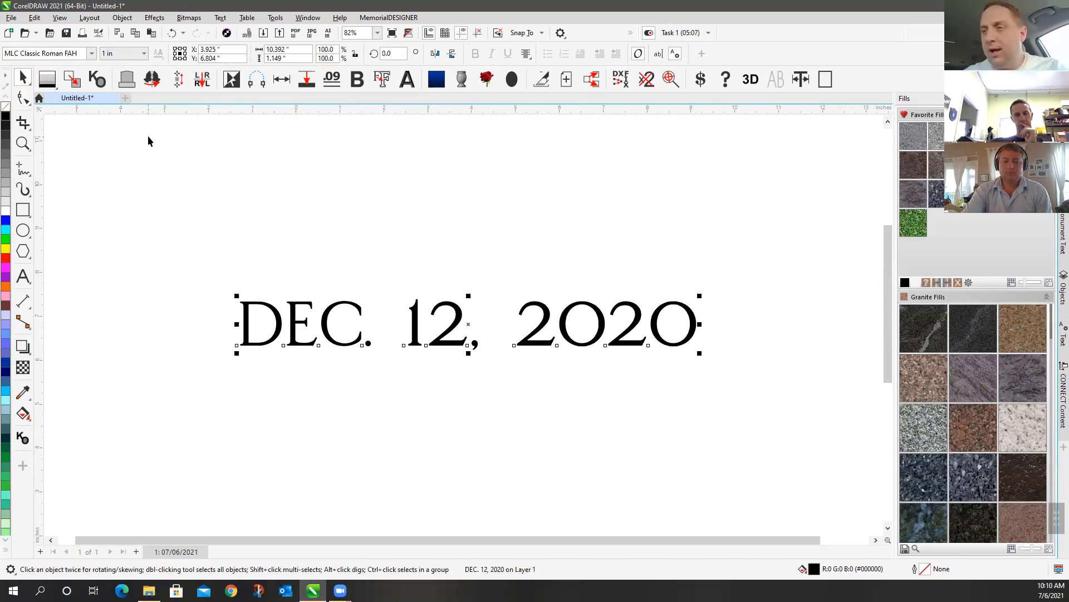
# Set the whole 'DEC. 12, 2020' line in Bahnschrift from the font list
pyautogui.click(90, 53)
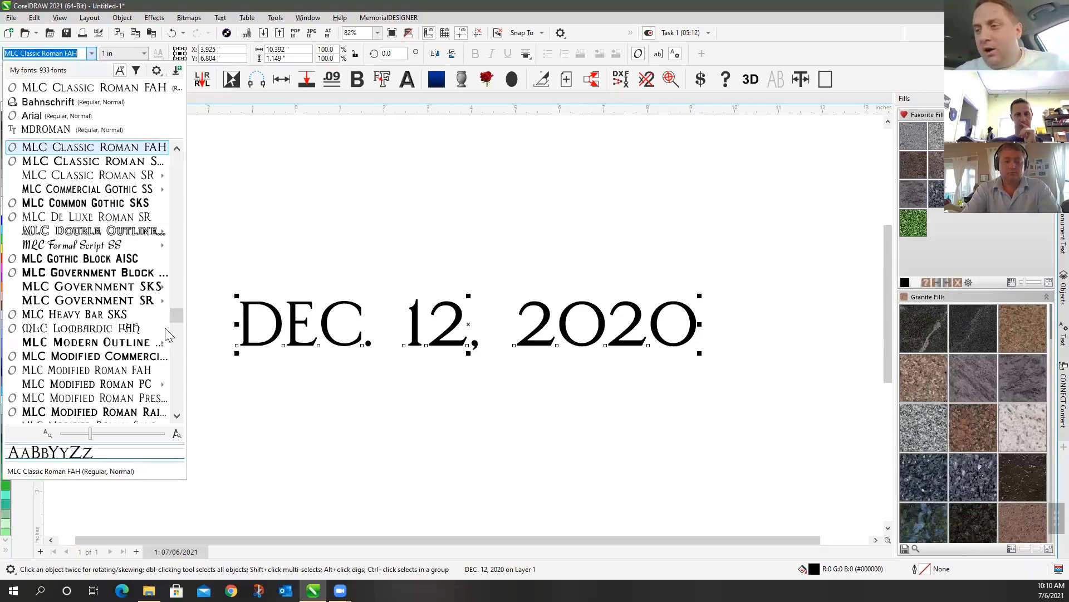
pyautogui.moveTo(180, 316)
pyautogui.mouseDown()
pyautogui.moveTo(180, 216)
pyautogui.moveTo(170, 224)
pyautogui.moveTo(170, 215)
pyautogui.moveTo(186, 173)
pyautogui.mouseUp()
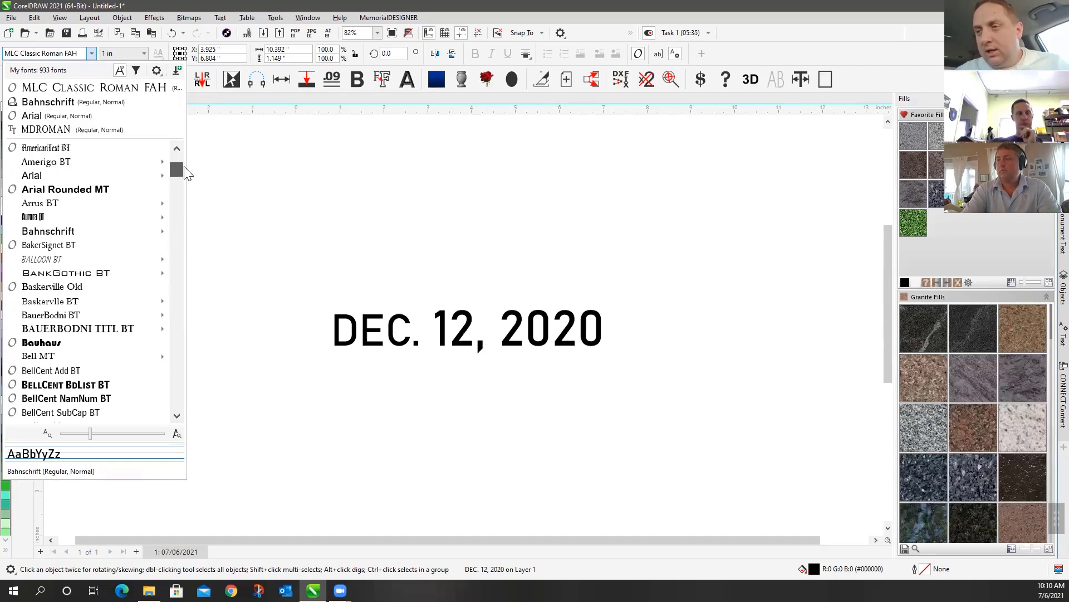
pyautogui.scroll(-1, 186, 174)
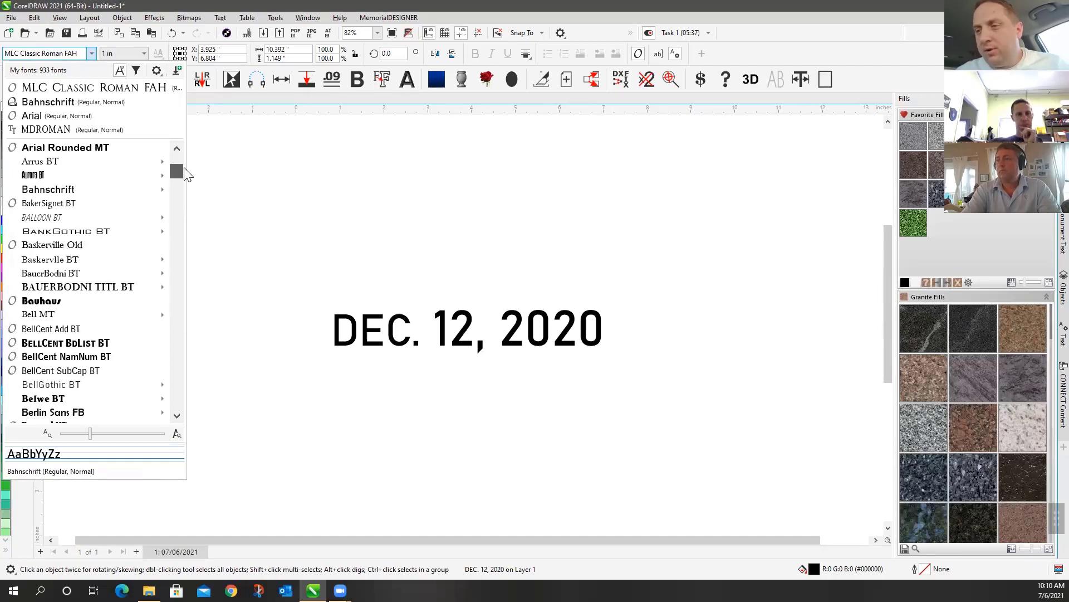
pyautogui.click(31, 103)
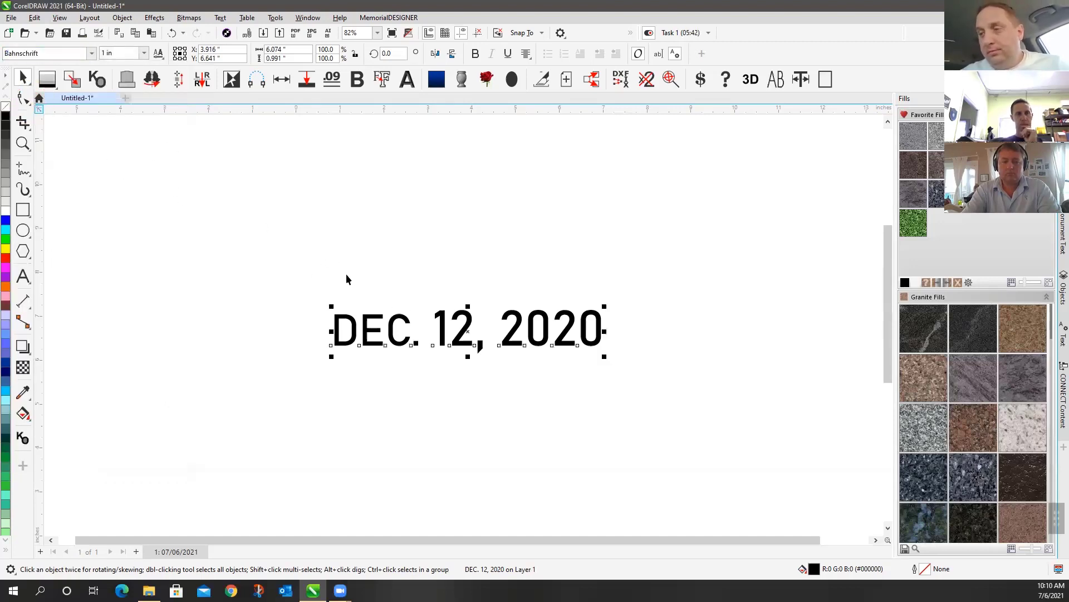
# Set Bahnschrift's variable width to 99.87 and its weight to about 499
pyautogui.click(158, 53)
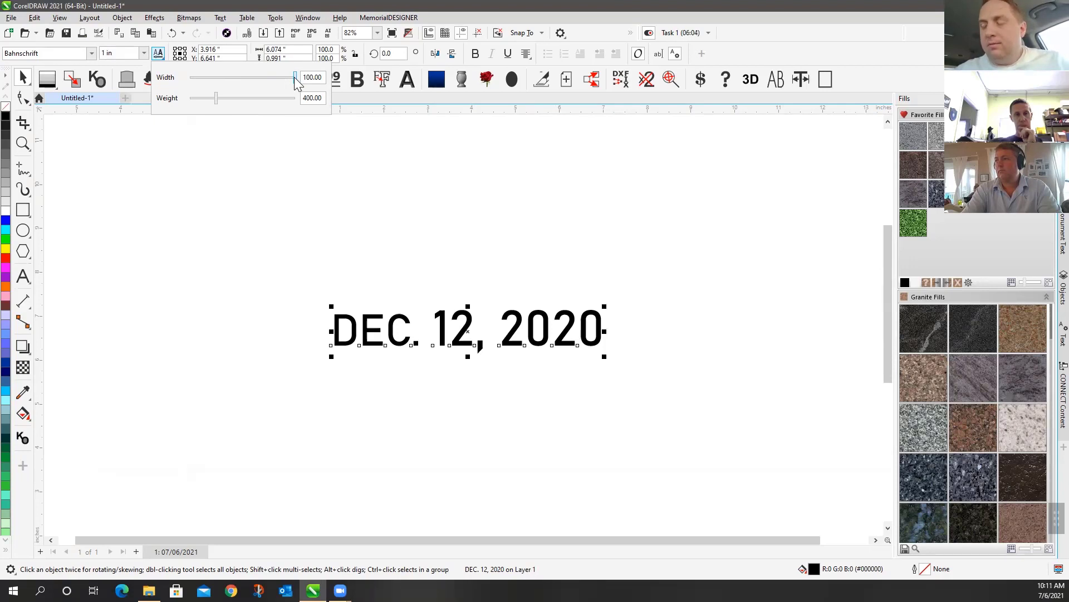
pyautogui.moveTo(294, 77); pyautogui.dragTo(198, 79)
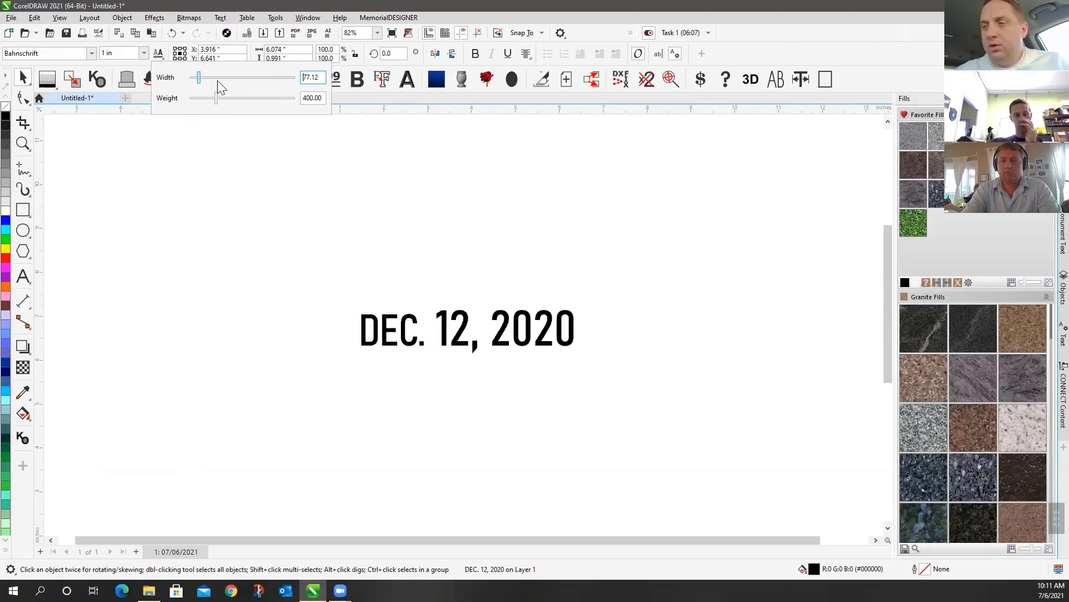
pyautogui.moveTo(267, 84); pyautogui.dragTo(294, 88)
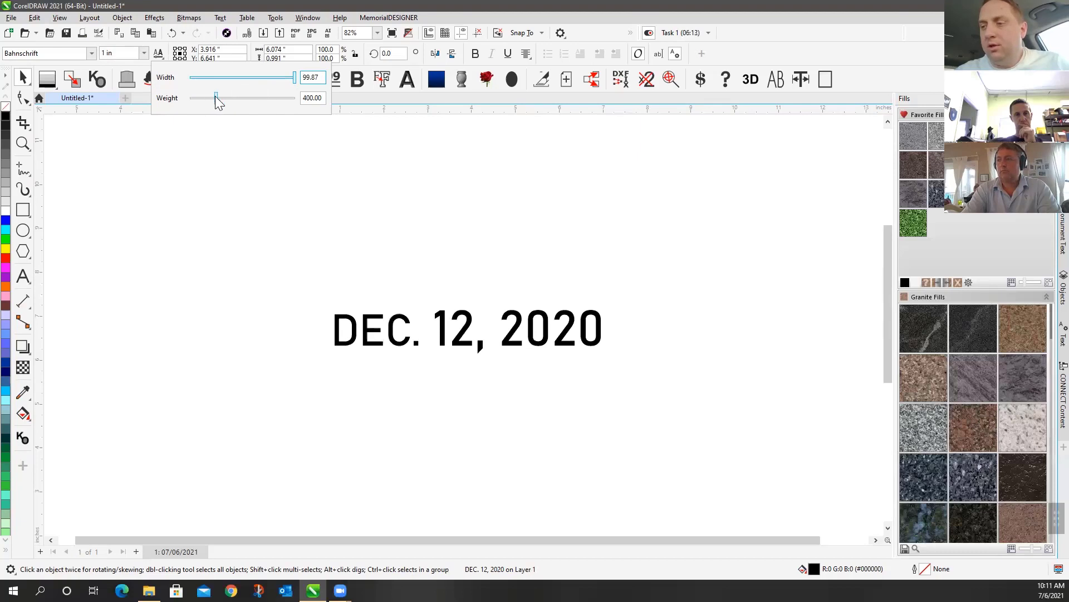
pyautogui.moveTo(216, 98); pyautogui.dragTo(322, 113)
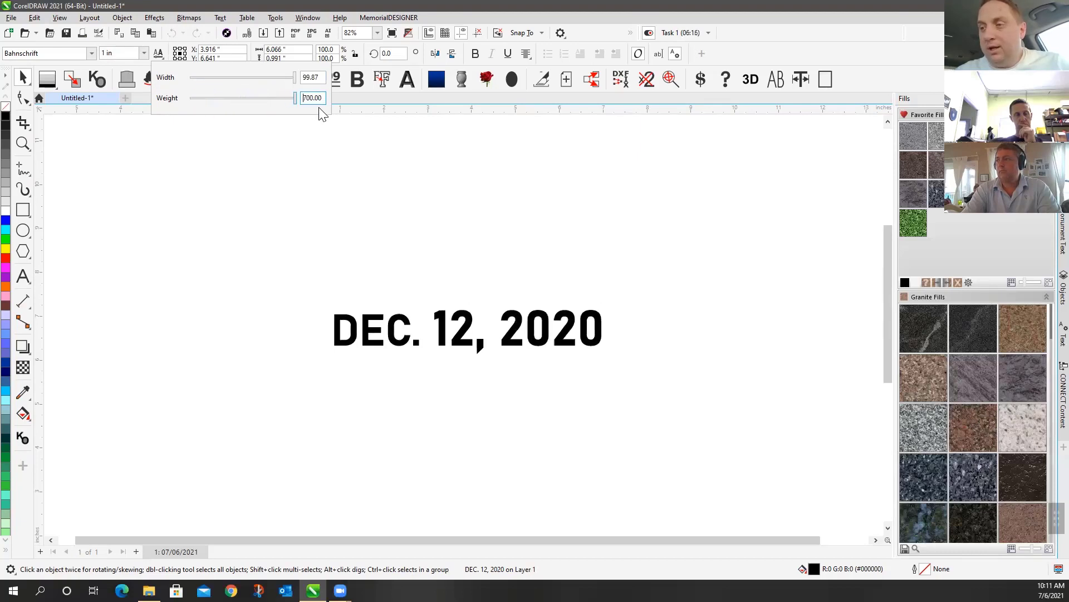
pyautogui.moveTo(219, 100); pyautogui.dragTo(277, 109)
pyautogui.click(227, 106)
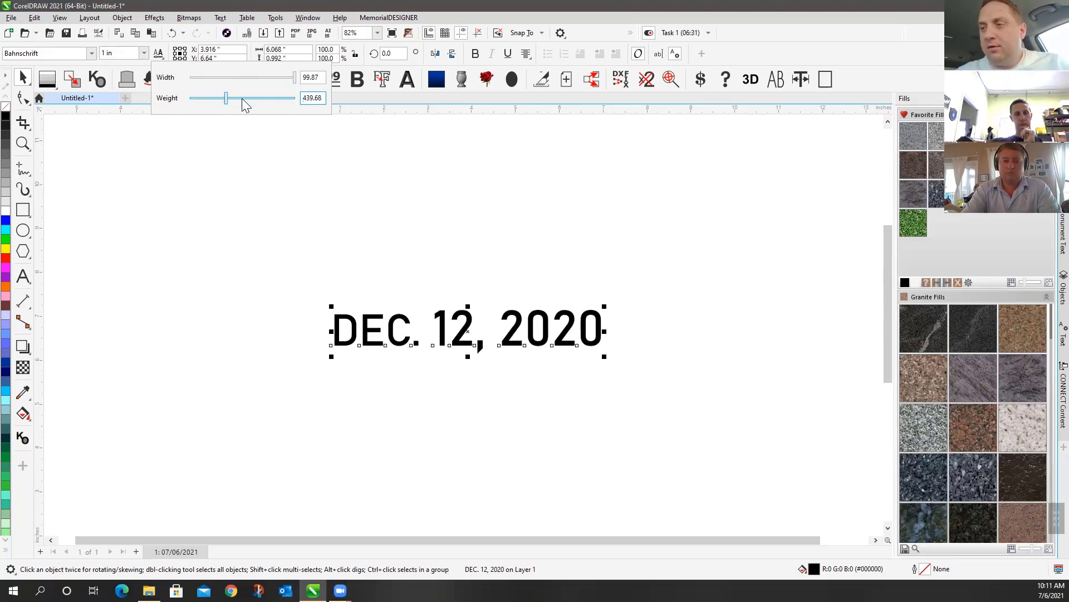
pyautogui.click(242, 100)
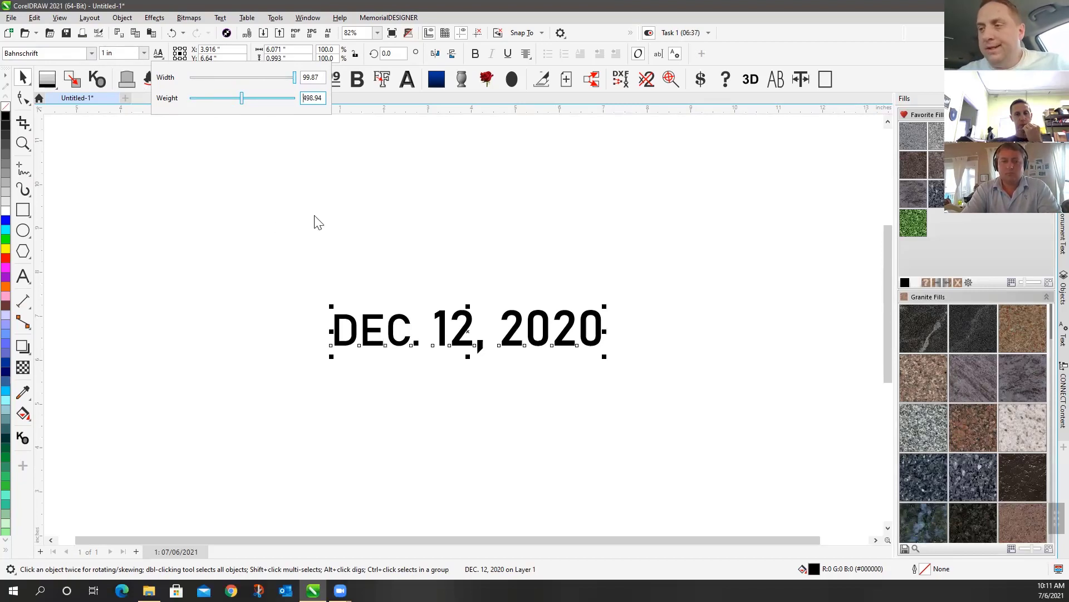
pyautogui.click(286, 182)
pyautogui.click(403, 273)
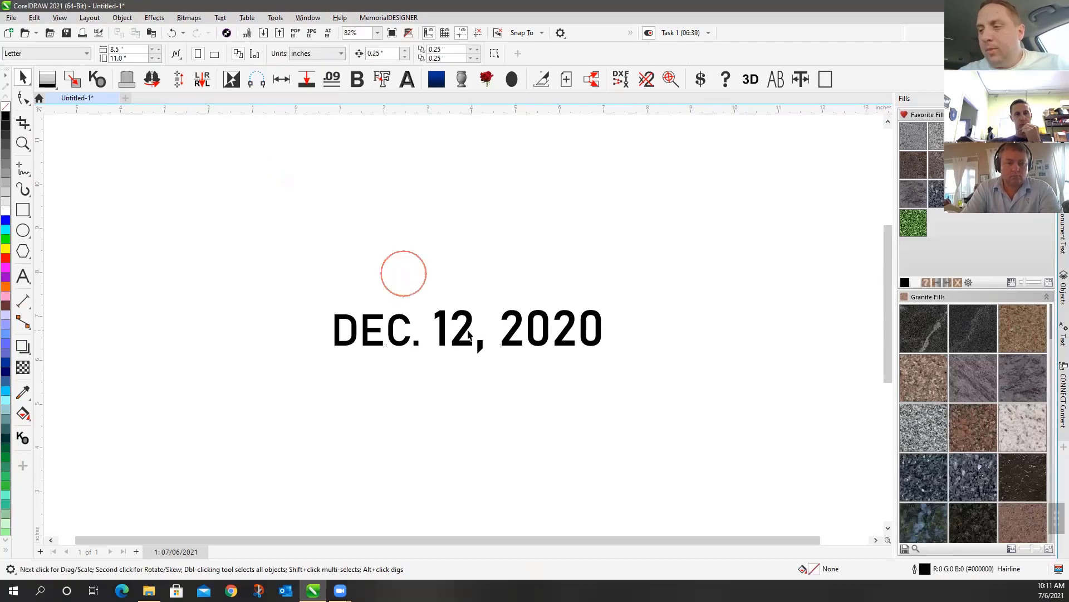
pyautogui.click(440, 339)
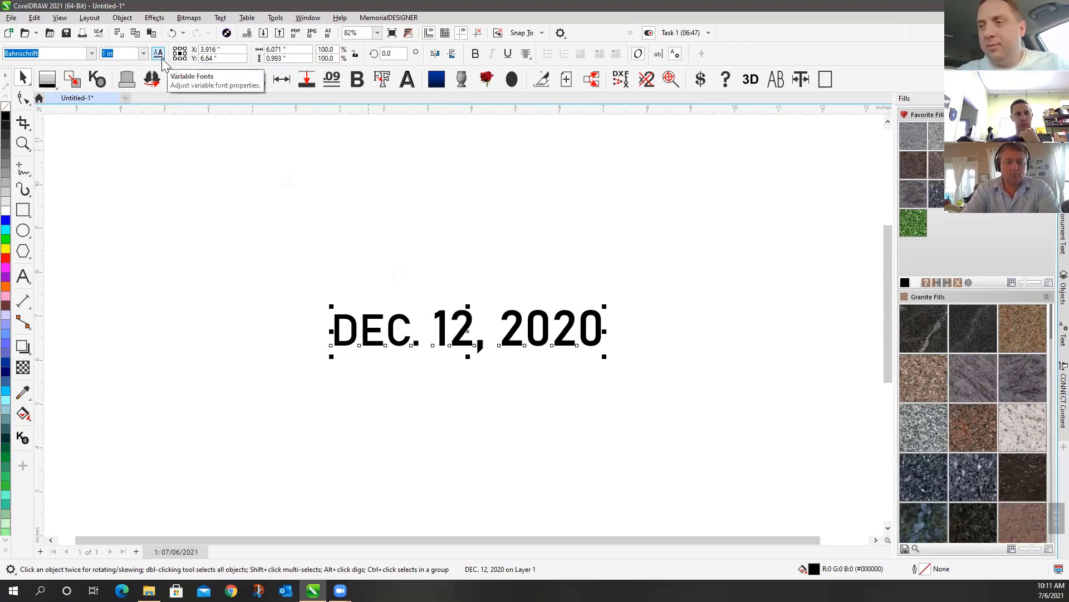
pyautogui.click(23, 98)
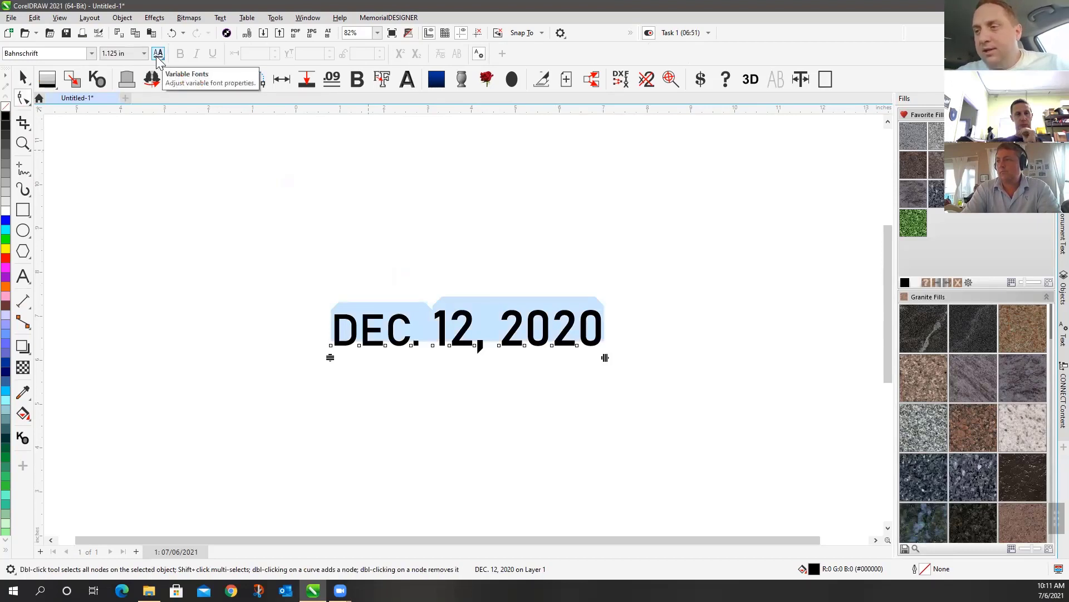
pyautogui.moveTo(325, 327); pyautogui.dragTo(339, 367)
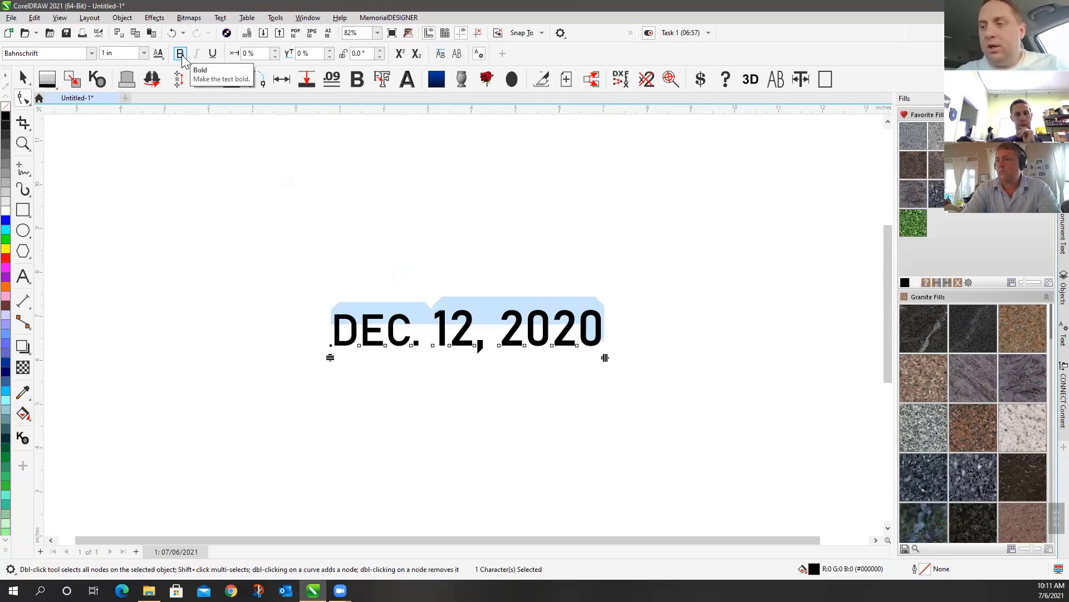
pyautogui.click(181, 54)
pyautogui.click(180, 54)
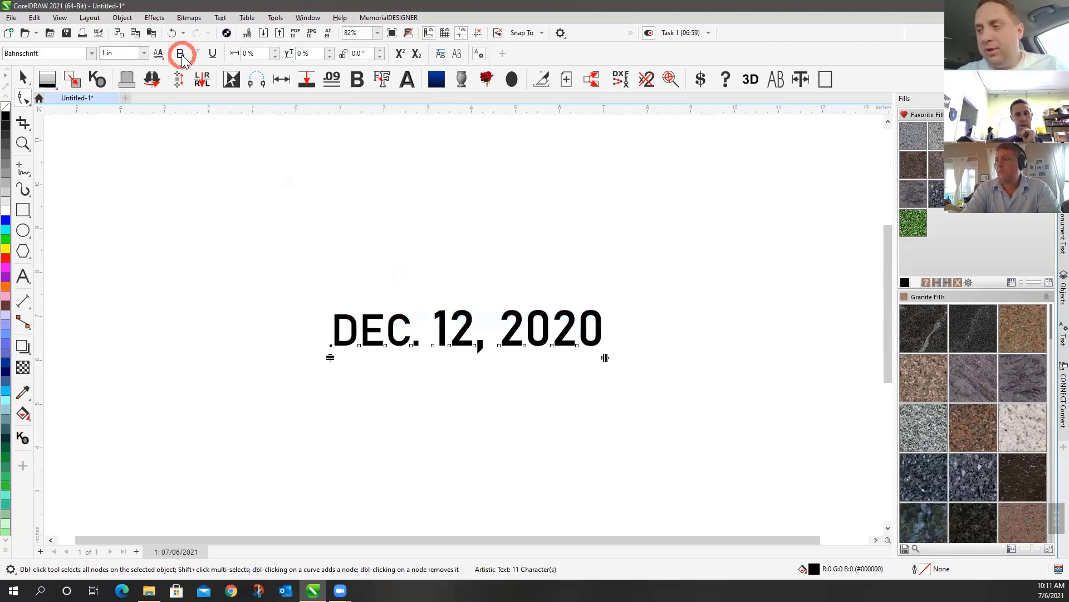
pyautogui.click(180, 54)
pyautogui.click(181, 54)
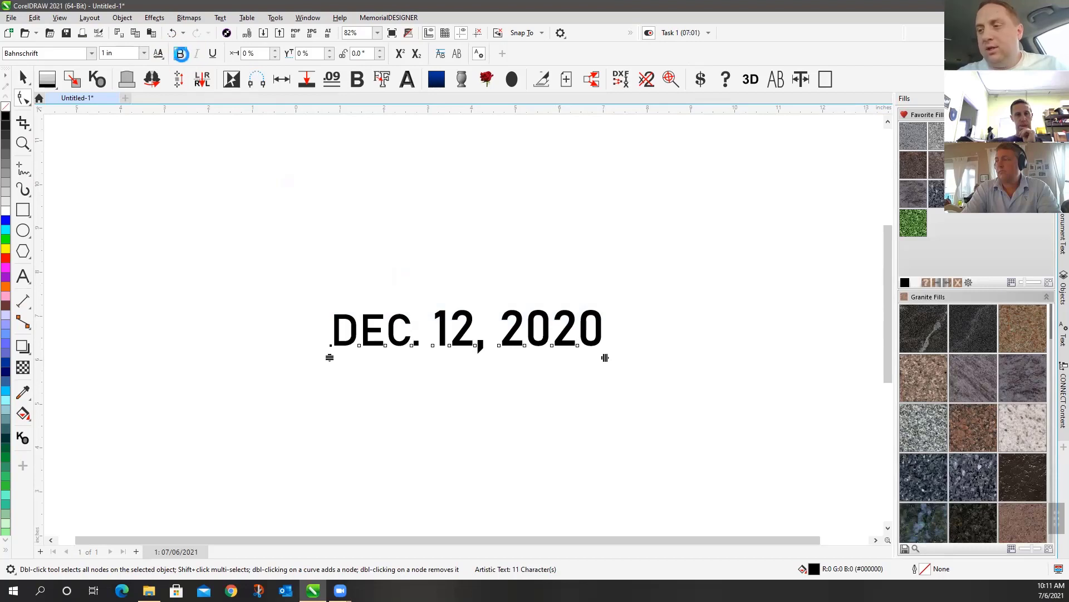
pyautogui.click(88, 56)
# Set the date line's font size to 1 in, after briefly trying 0.333 in
pyautogui.click(91, 54)
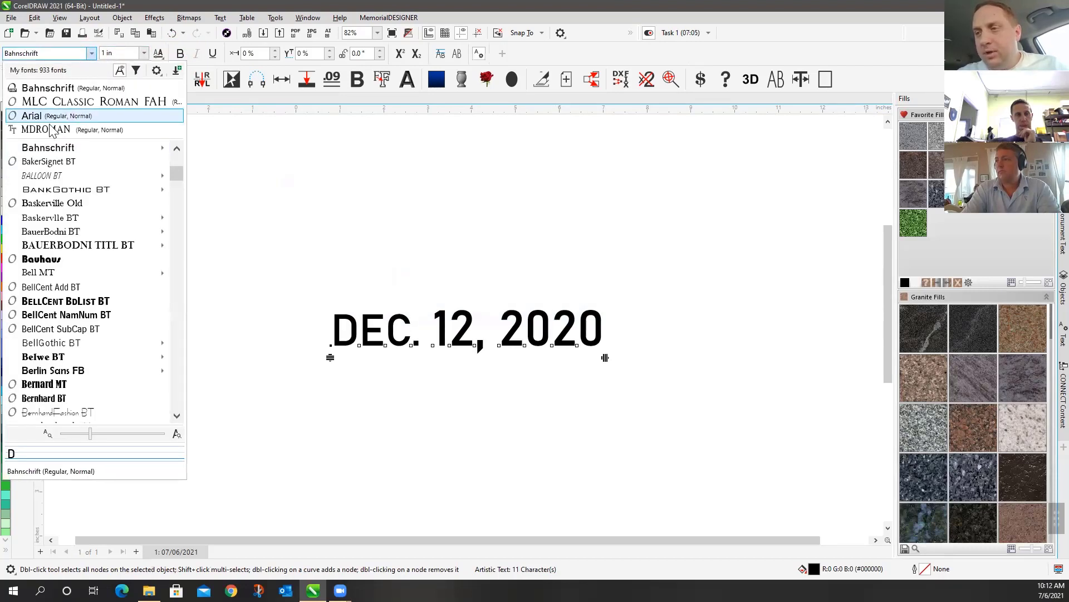
pyautogui.press('Return')
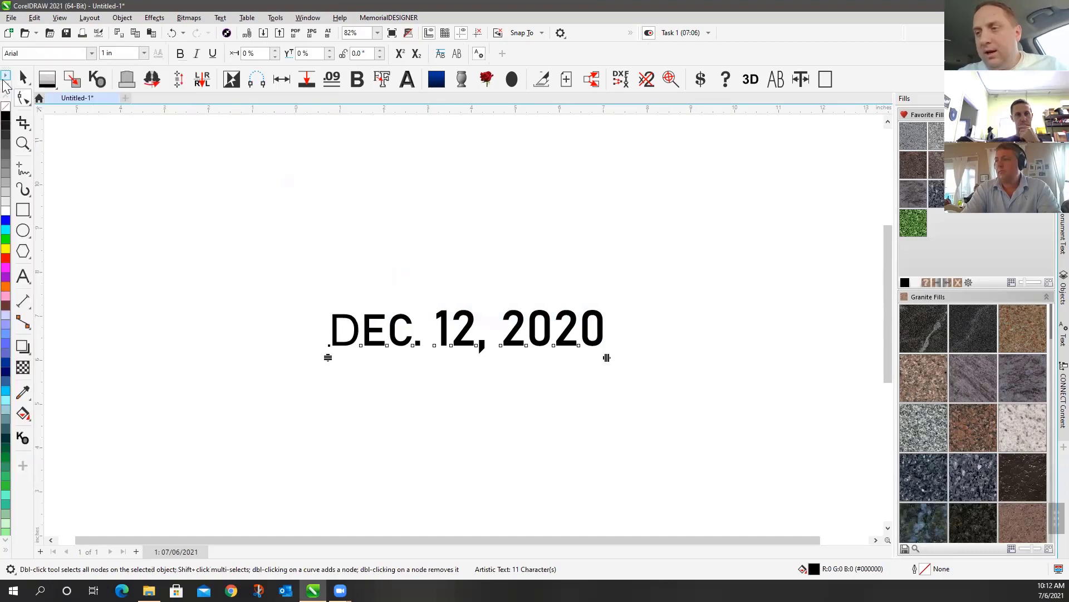
pyautogui.press('space')
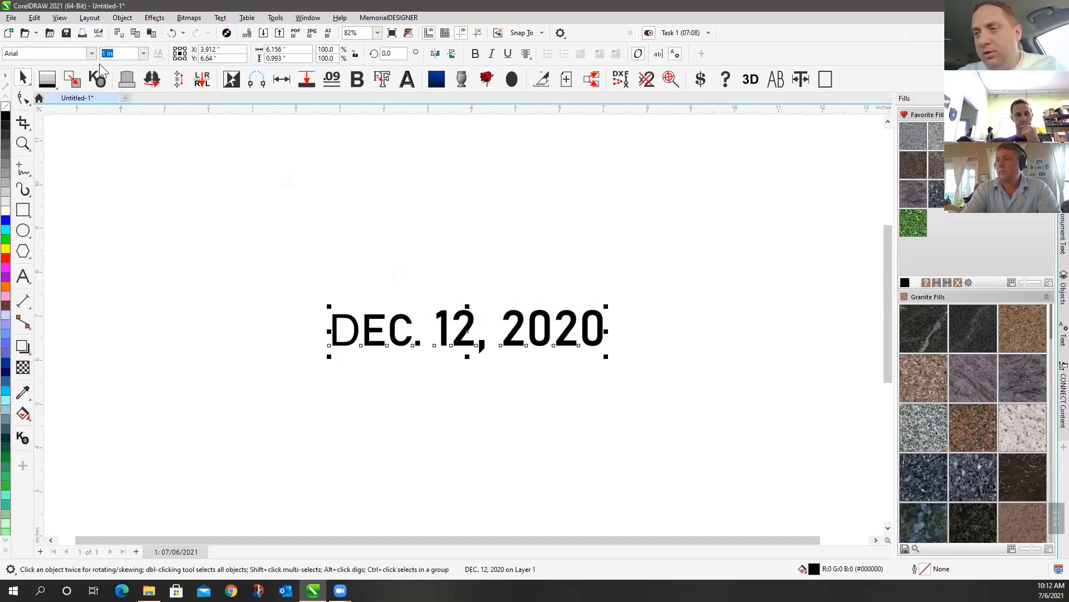
pyautogui.moveTo(272, 275); pyautogui.dragTo(704, 430)
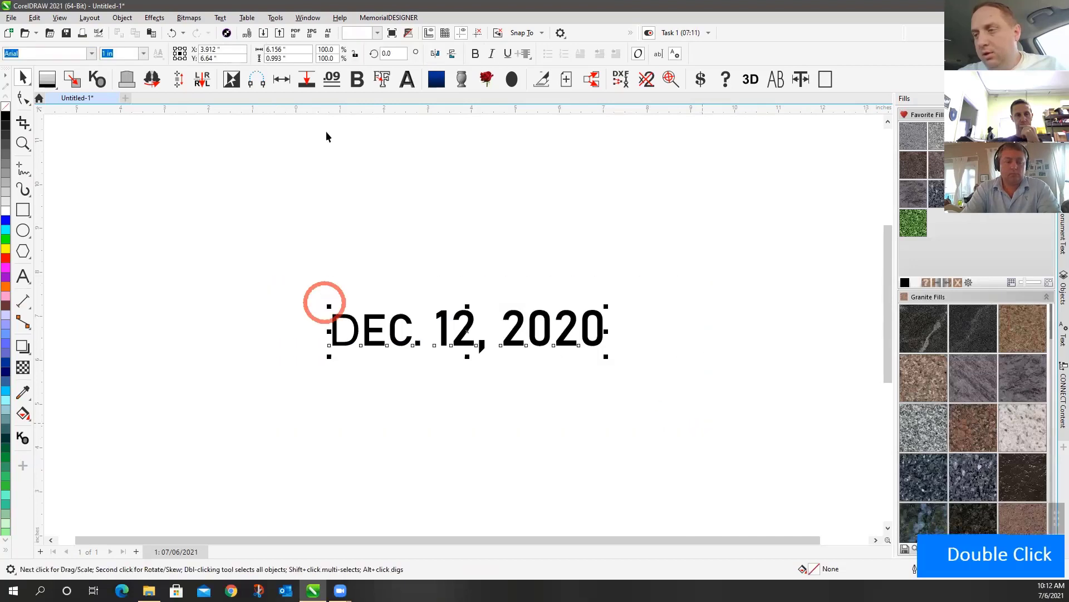
pyautogui.click(91, 54)
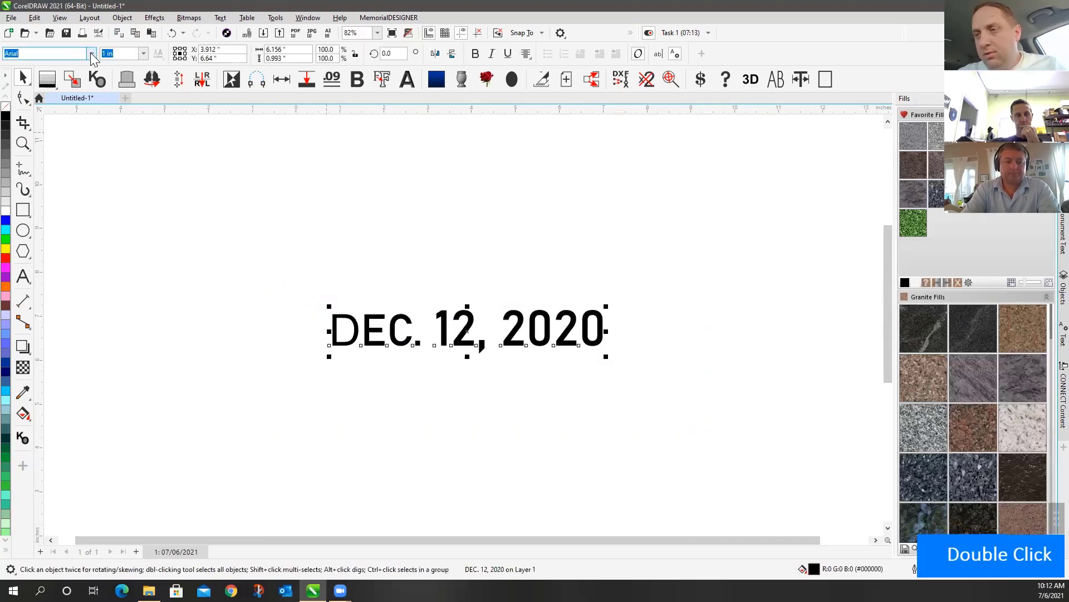
pyautogui.click(143, 54)
pyautogui.click(127, 111)
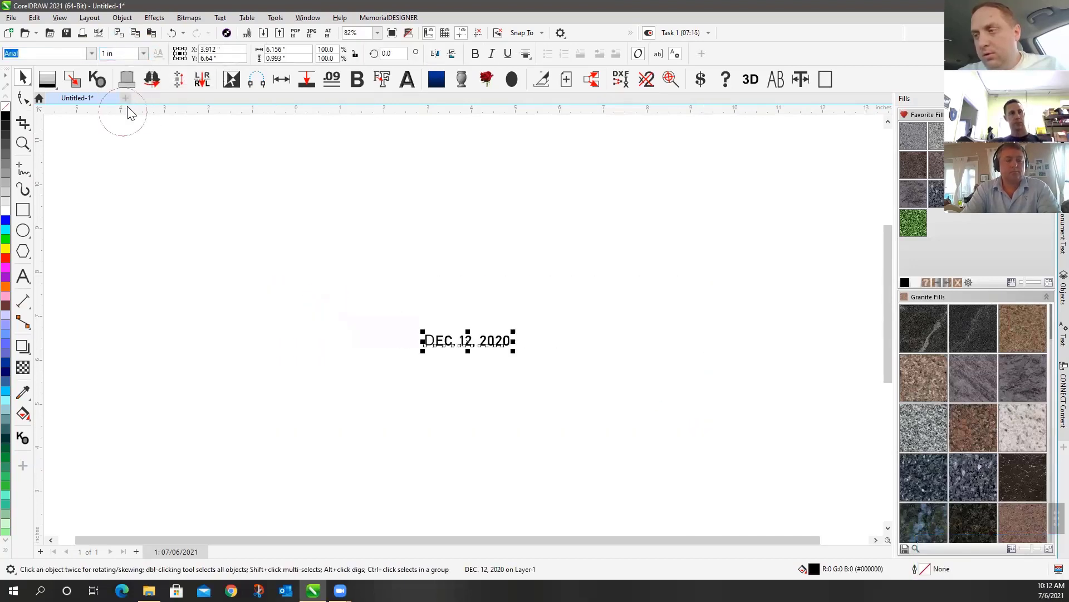
pyautogui.click(143, 53)
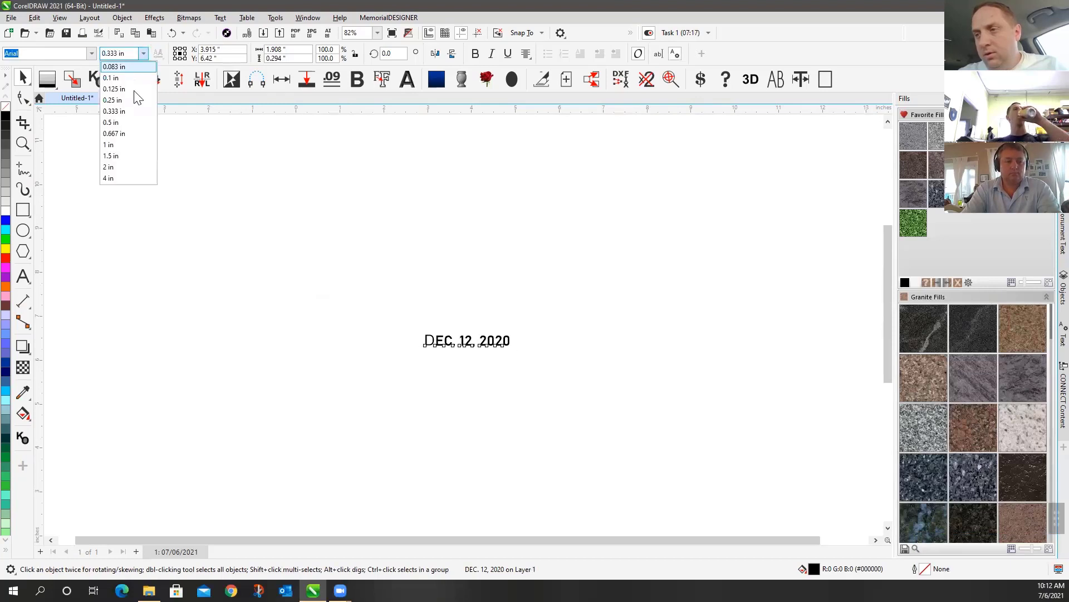
pyautogui.click(117, 144)
# Select all of the date text and set it in Arial
pyautogui.click(23, 276)
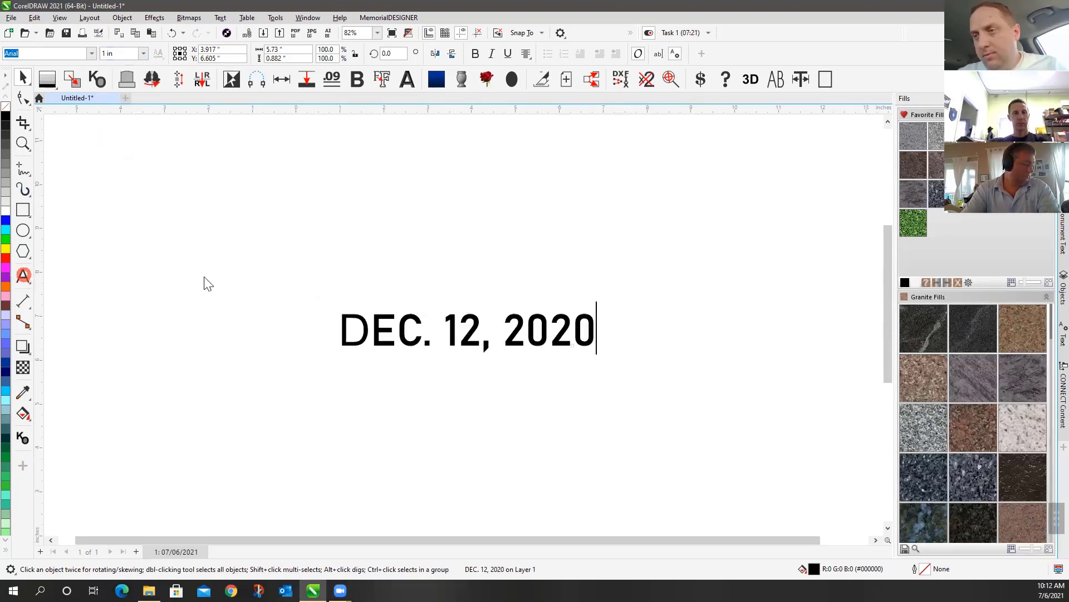
pyautogui.moveTo(343, 329); pyautogui.dragTo(609, 315)
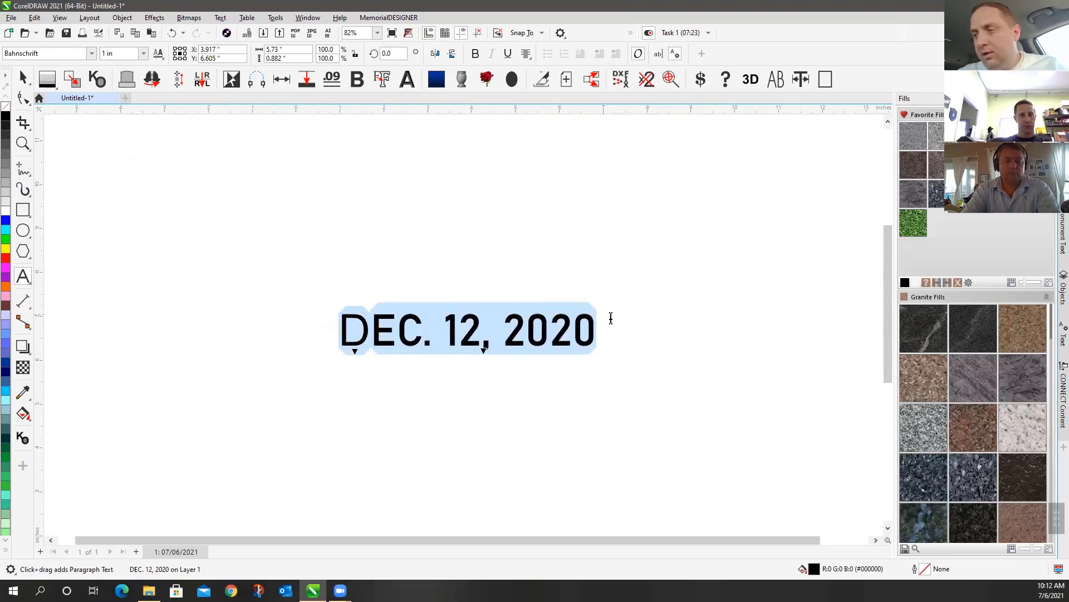
pyautogui.click(91, 53)
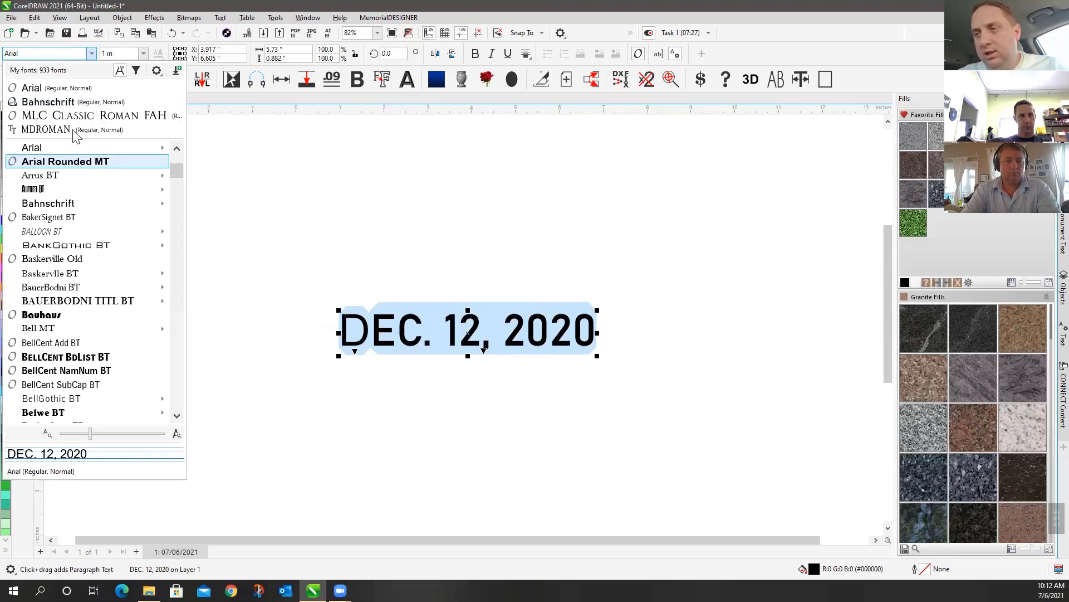
pyautogui.click(76, 88)
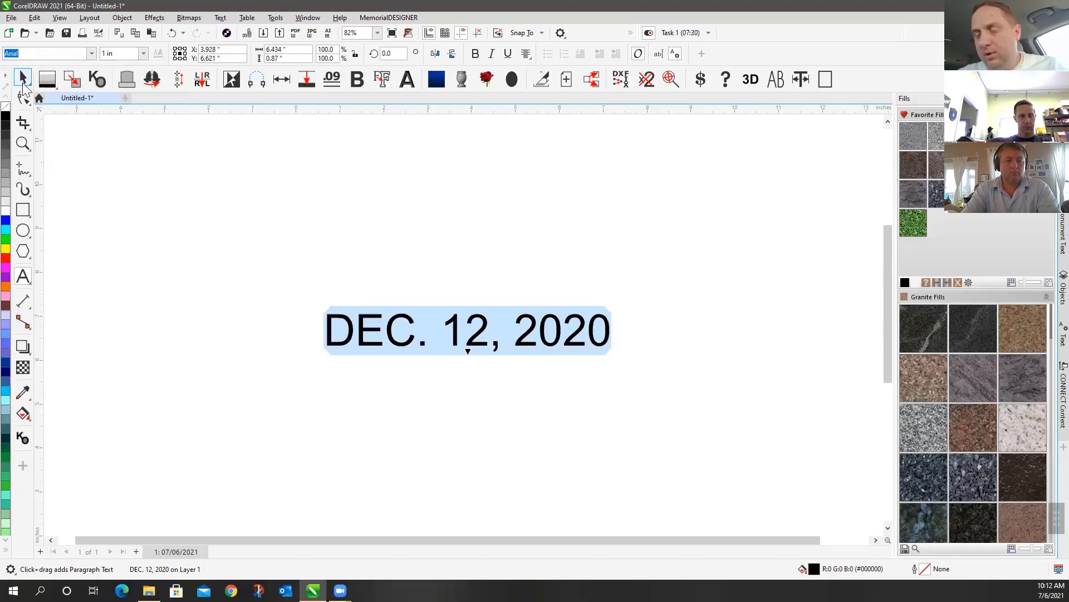
pyautogui.click(23, 98)
pyautogui.click(369, 267)
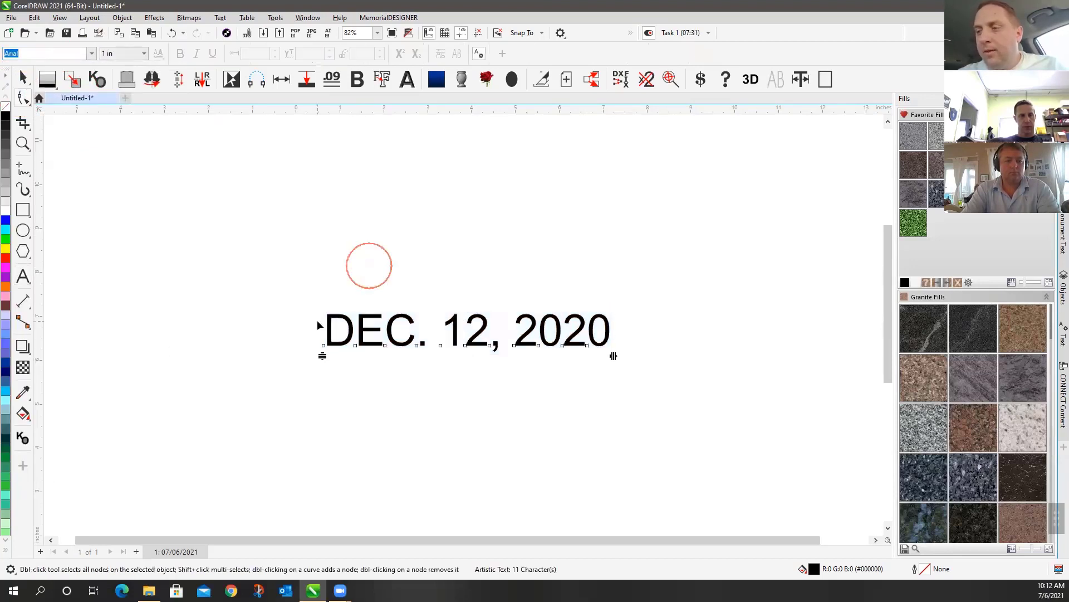
pyautogui.moveTo(303, 321); pyautogui.dragTo(436, 360)
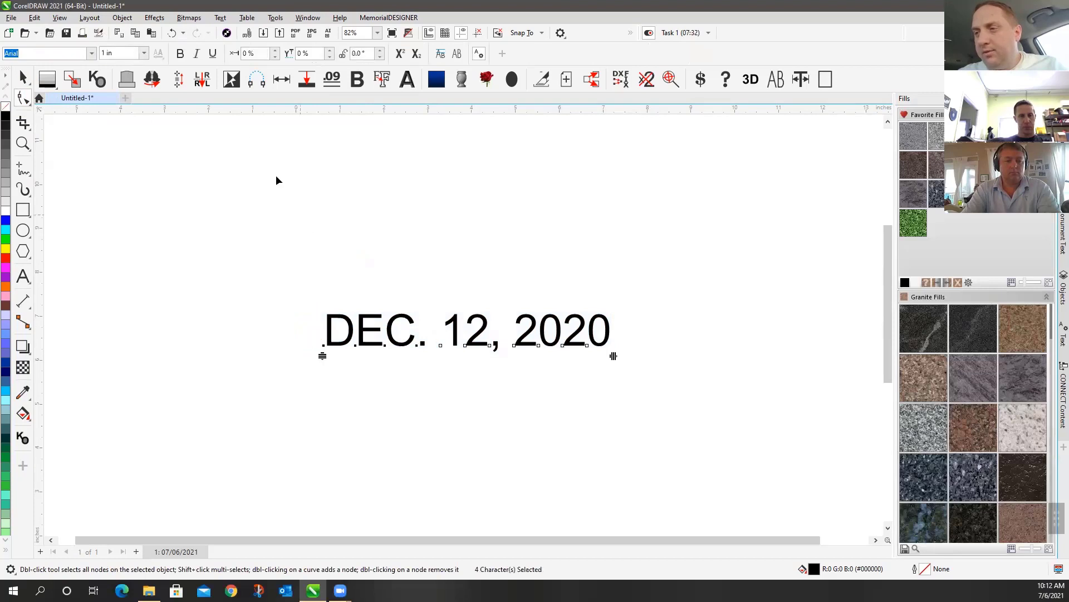
pyautogui.click(180, 54)
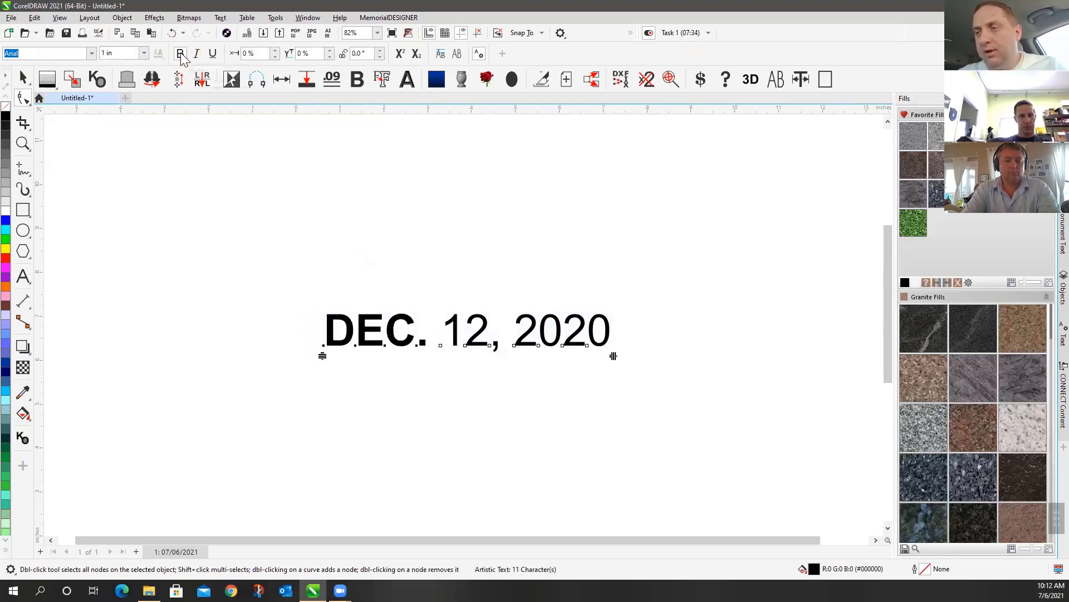
pyautogui.click(180, 54)
pyautogui.click(180, 53)
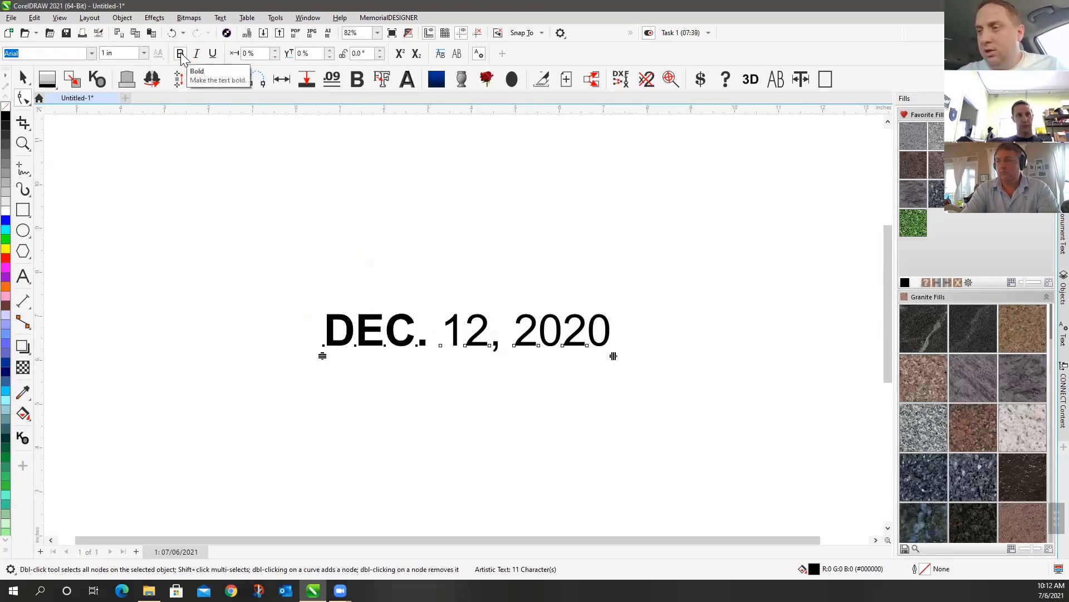
pyautogui.click(180, 54)
pyautogui.click(180, 53)
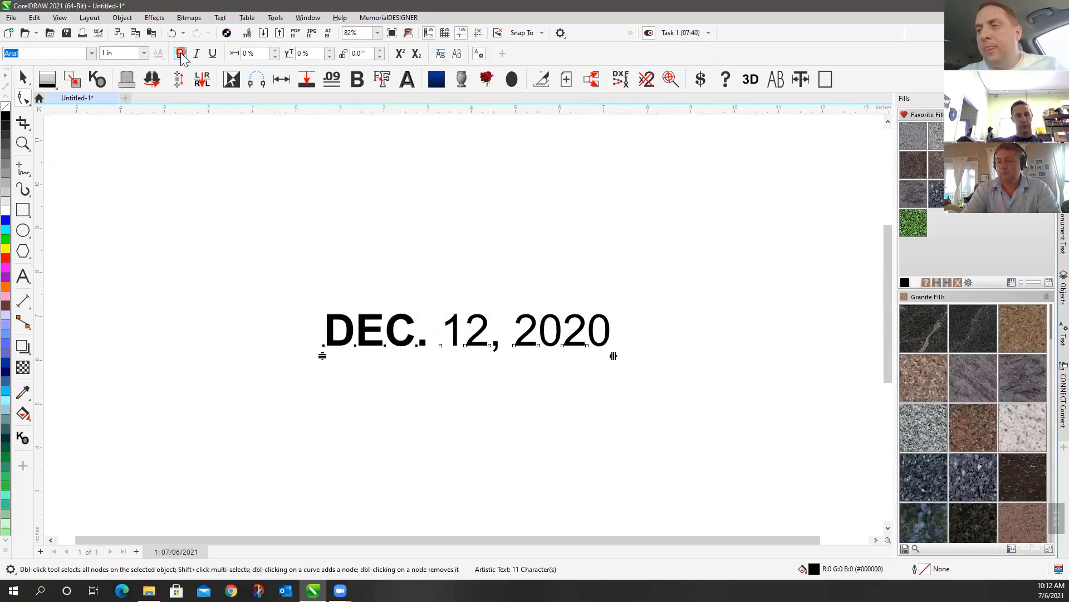
pyautogui.click(180, 53)
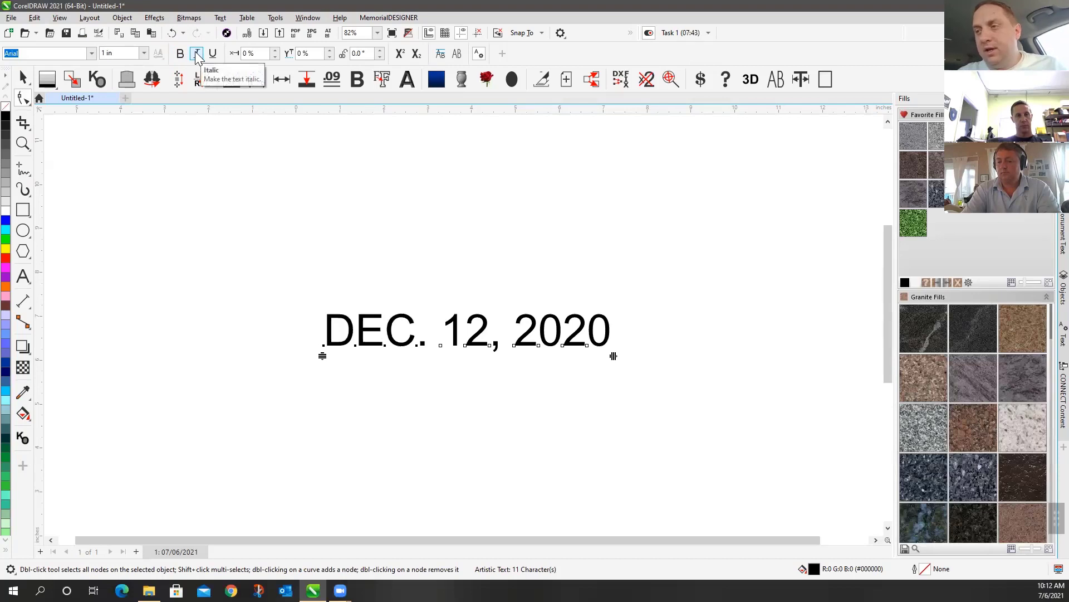
pyautogui.click(197, 53)
pyautogui.click(197, 54)
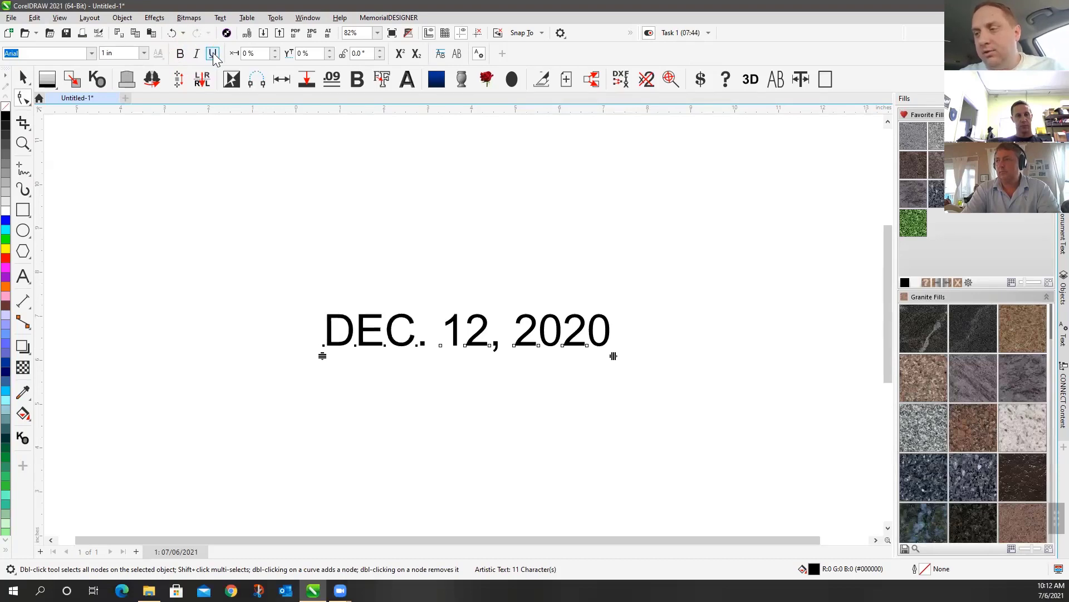
pyautogui.click(213, 54)
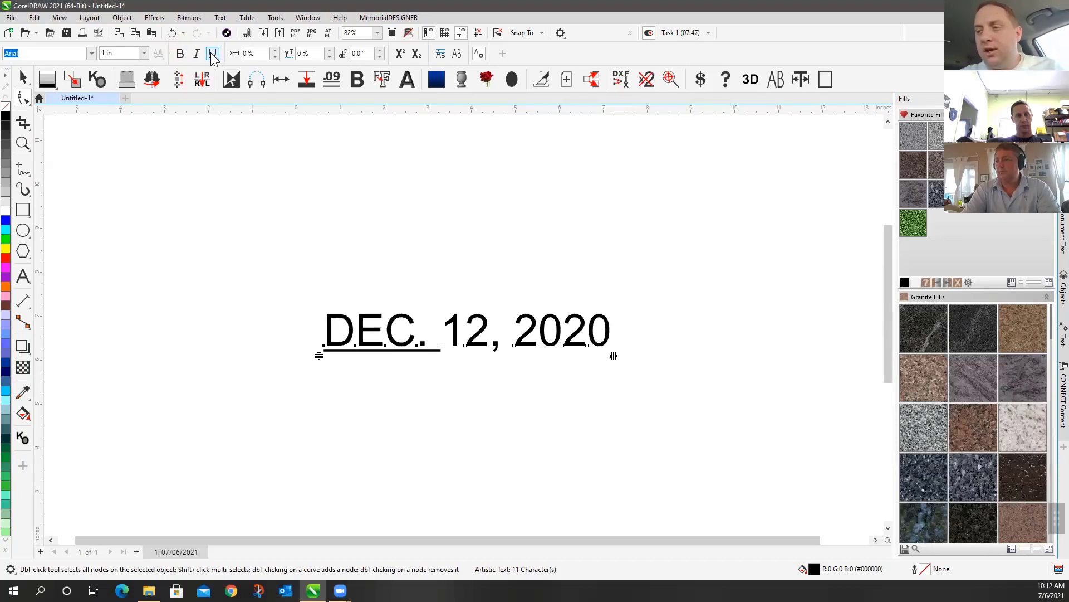
pyautogui.click(213, 54)
pyautogui.click(213, 54)
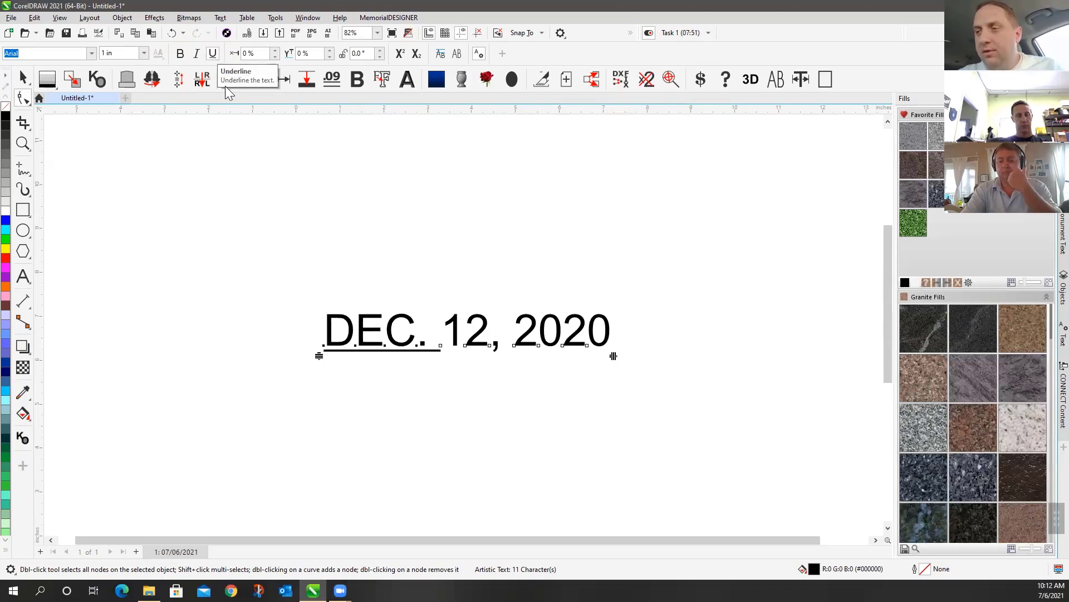
pyautogui.click(213, 54)
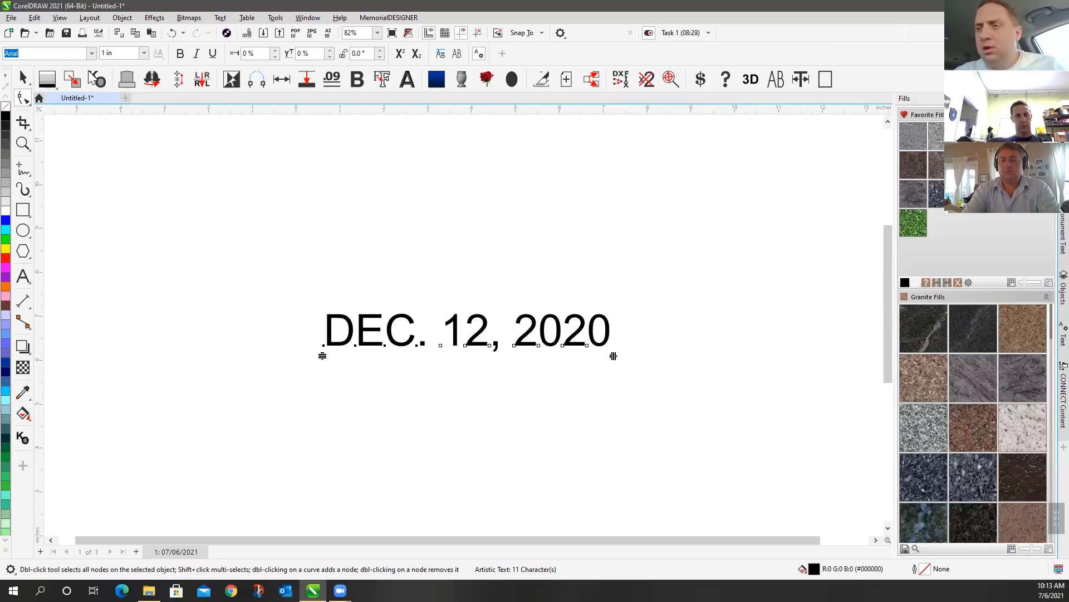
# Set the DEC. characters in MDPrime Regular
pyautogui.click(91, 53)
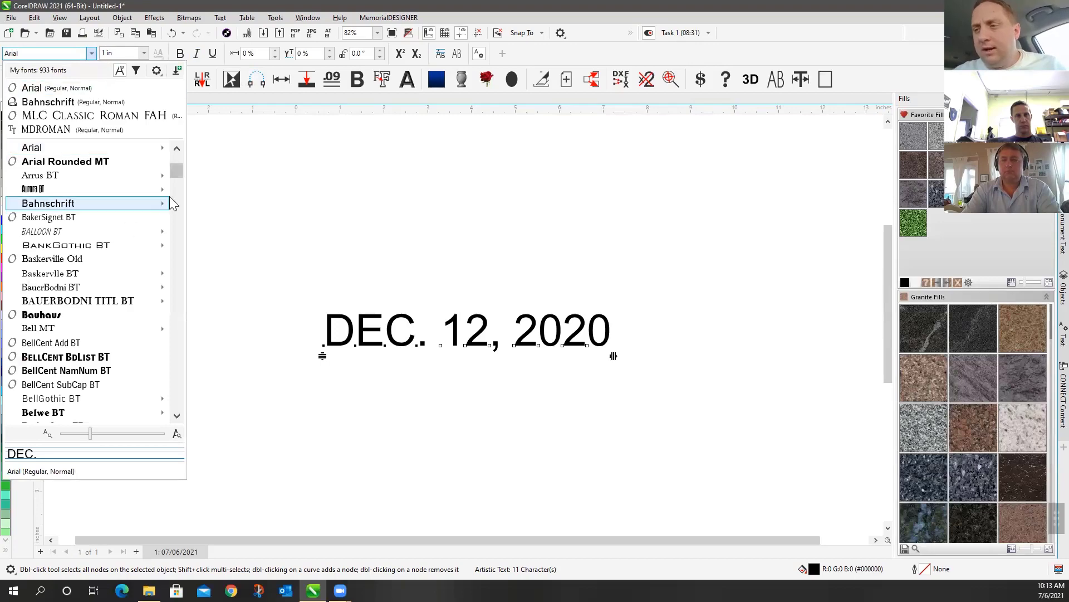
pyautogui.moveTo(175, 172); pyautogui.dragTo(171, 298)
pyautogui.moveTo(79, 272)
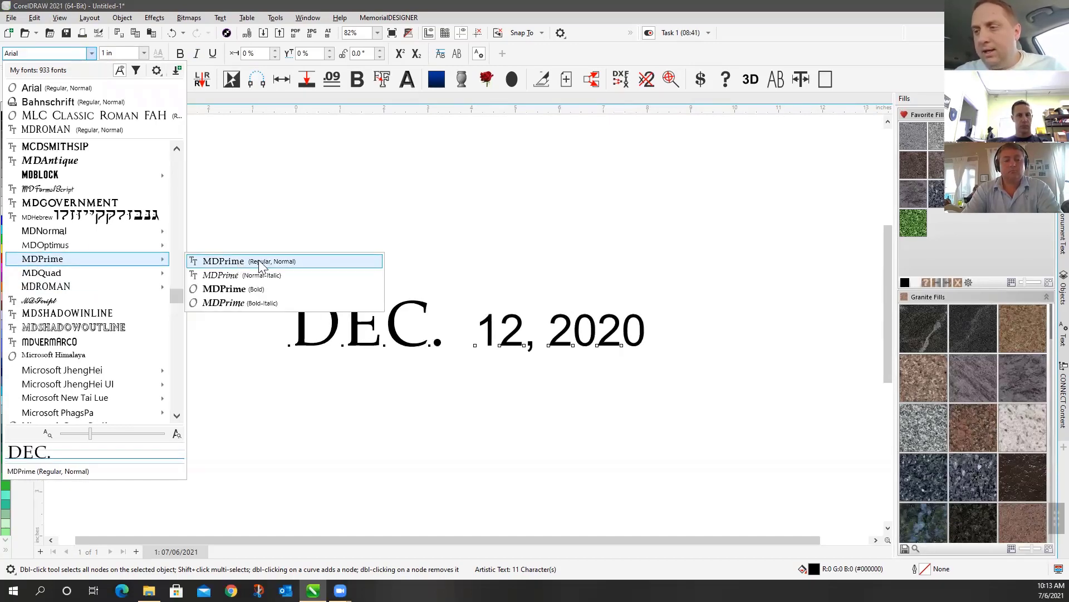
pyautogui.click(259, 264)
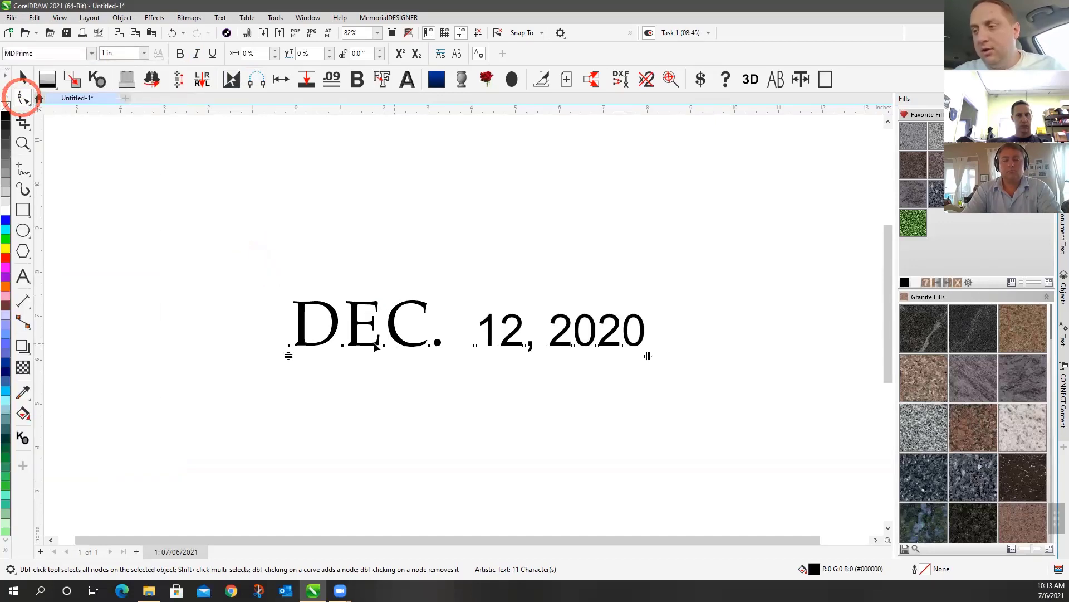
# Try bold and italic on DEC., then leave it plain regular
pyautogui.moveTo(262, 316); pyautogui.dragTo(463, 390)
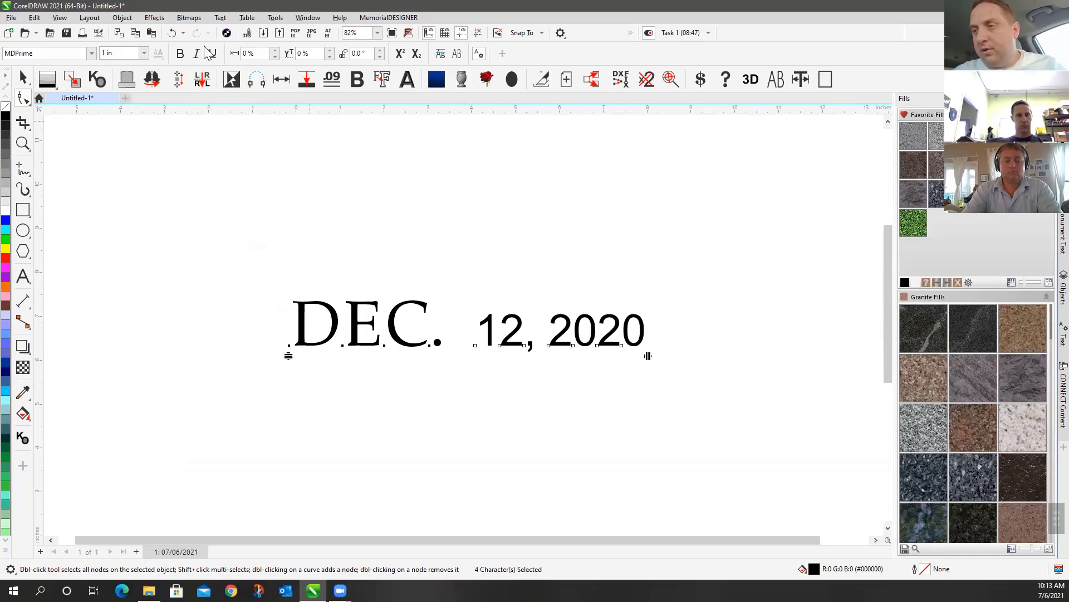
pyautogui.click(179, 53)
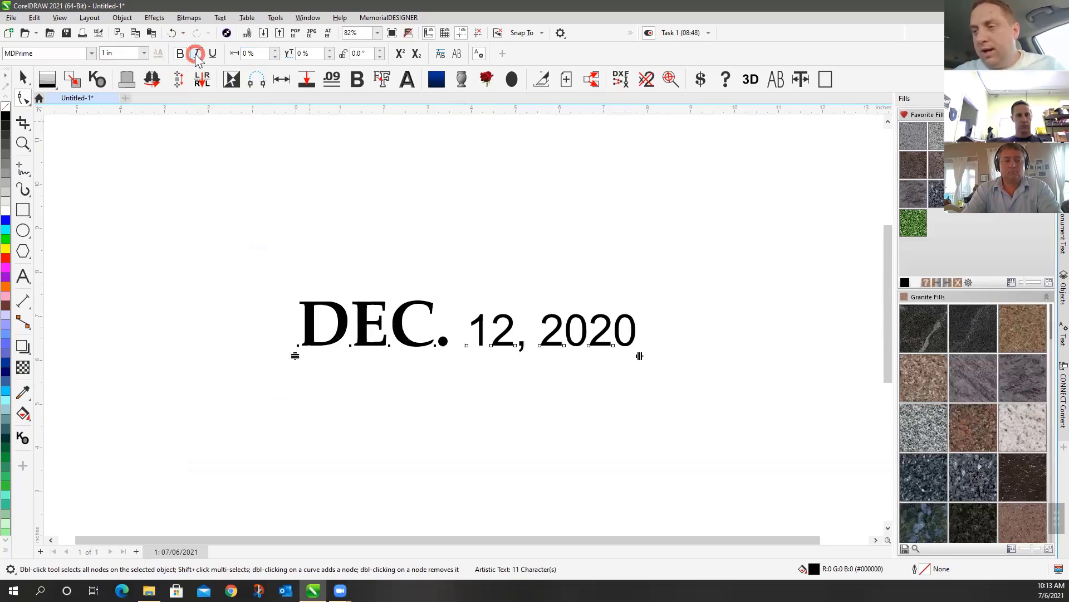
pyautogui.click(196, 54)
pyautogui.click(196, 54)
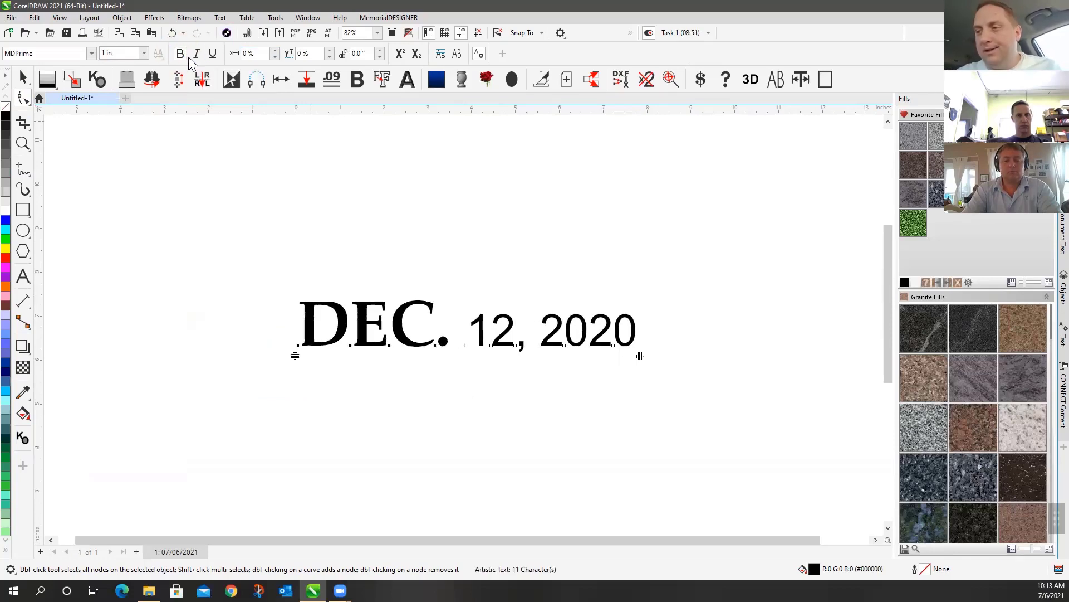
pyautogui.click(180, 53)
pyautogui.click(196, 54)
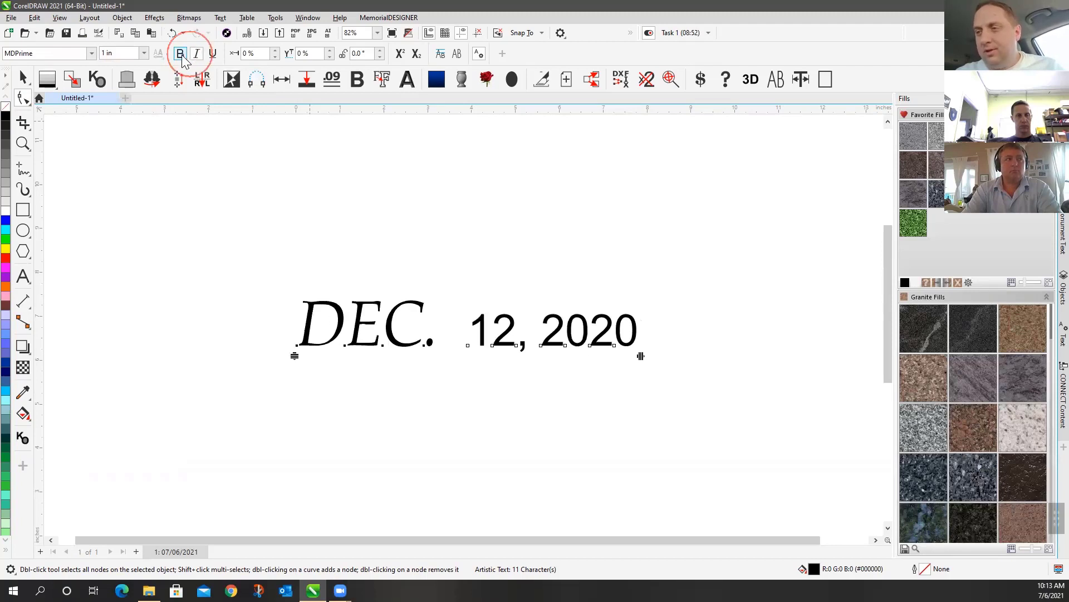
pyautogui.click(180, 54)
pyautogui.click(196, 54)
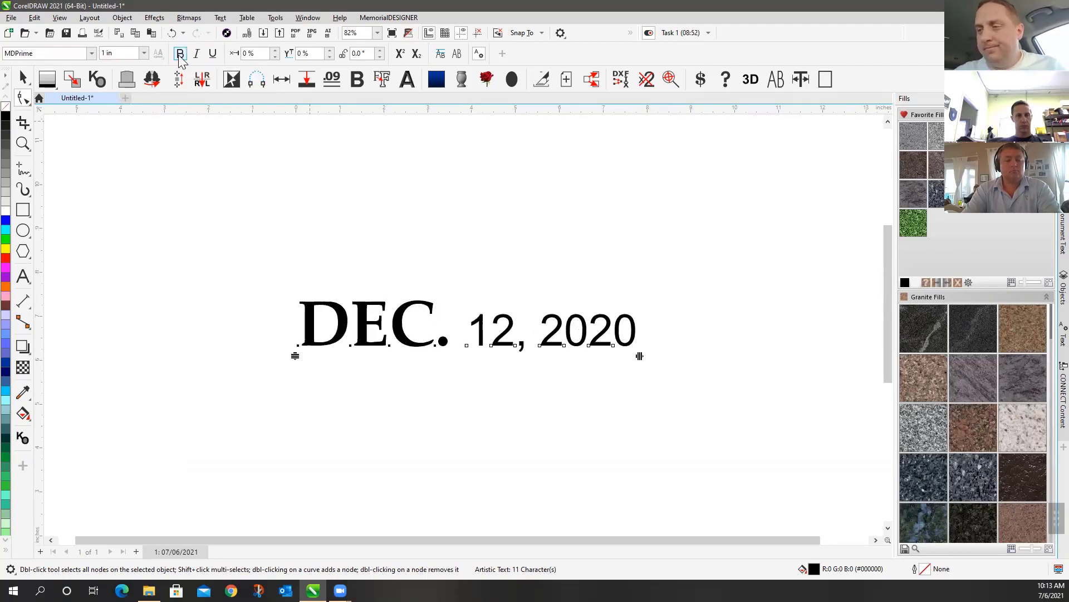
pyautogui.click(180, 53)
pyautogui.click(180, 54)
pyautogui.click(196, 54)
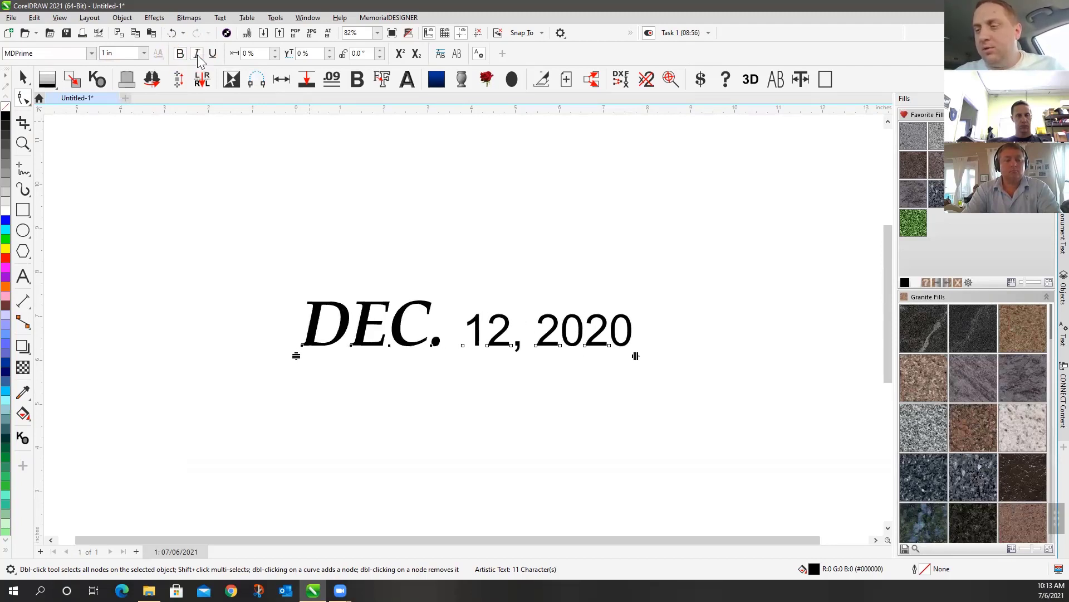
pyautogui.click(196, 54)
pyautogui.click(180, 53)
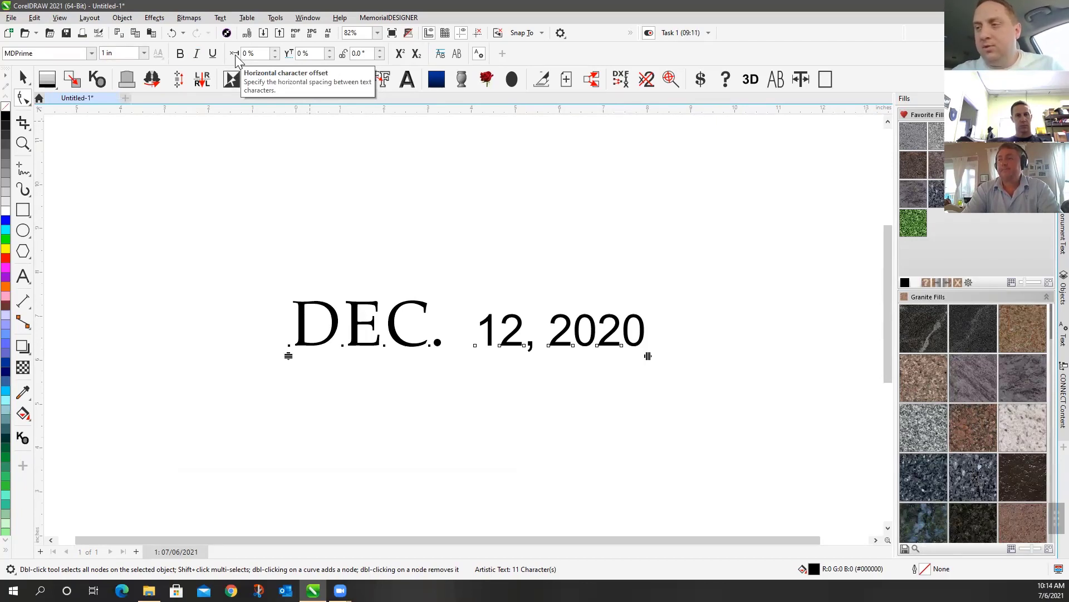
# Select the E of DEC. and try horizontal character shifts between 9% and 1%
pyautogui.click(313, 347)
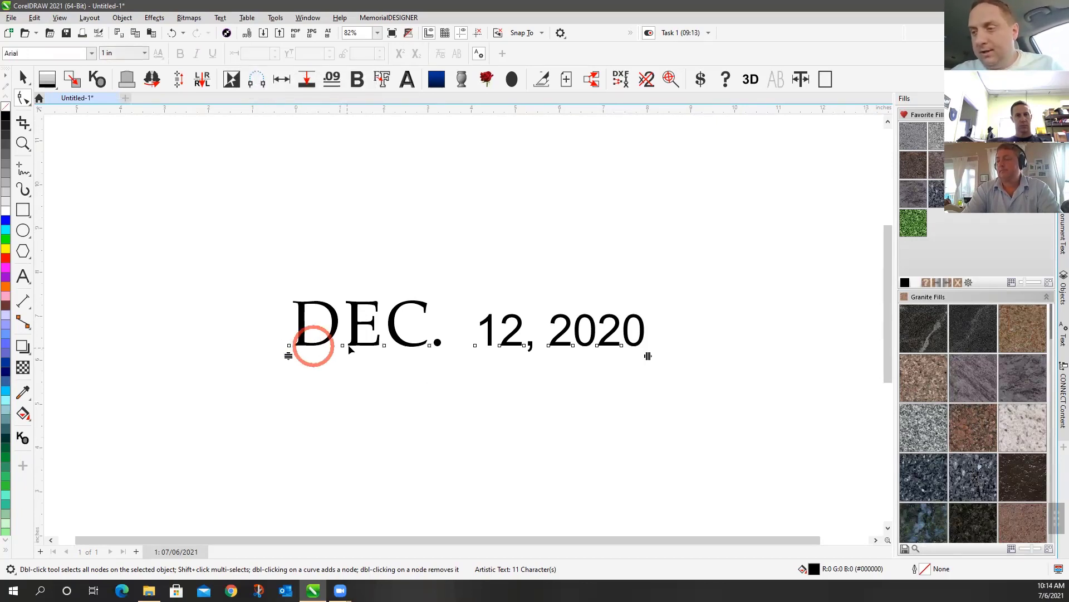
pyautogui.click(342, 345)
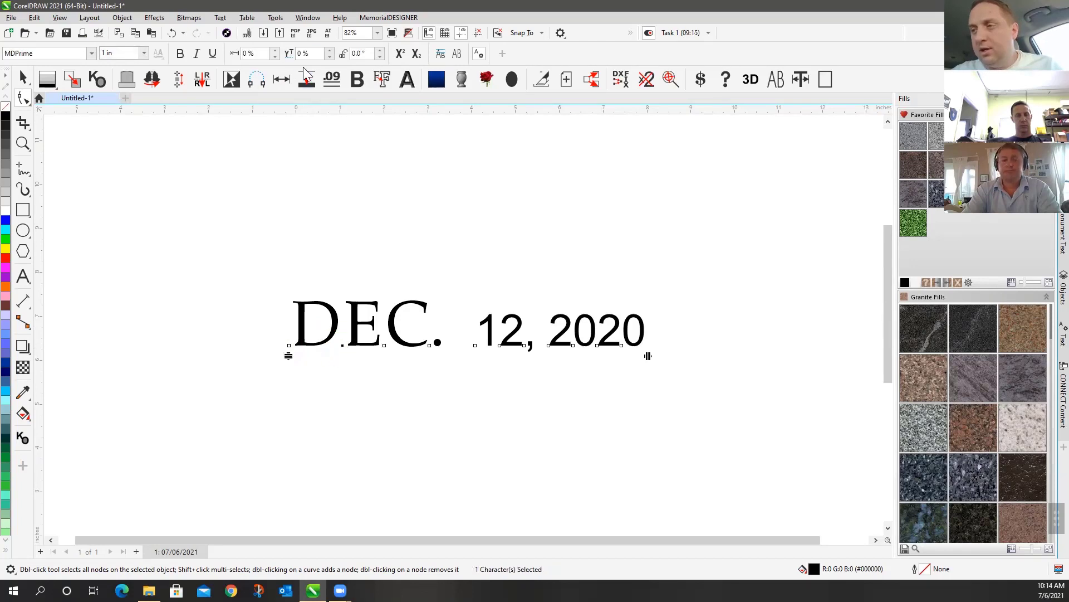
pyautogui.doubleClick(277, 50)
pyautogui.doubleClick(276, 50)
pyautogui.doubleClick(276, 49)
pyautogui.click(276, 50)
pyautogui.click(276, 50)
pyautogui.click(277, 49)
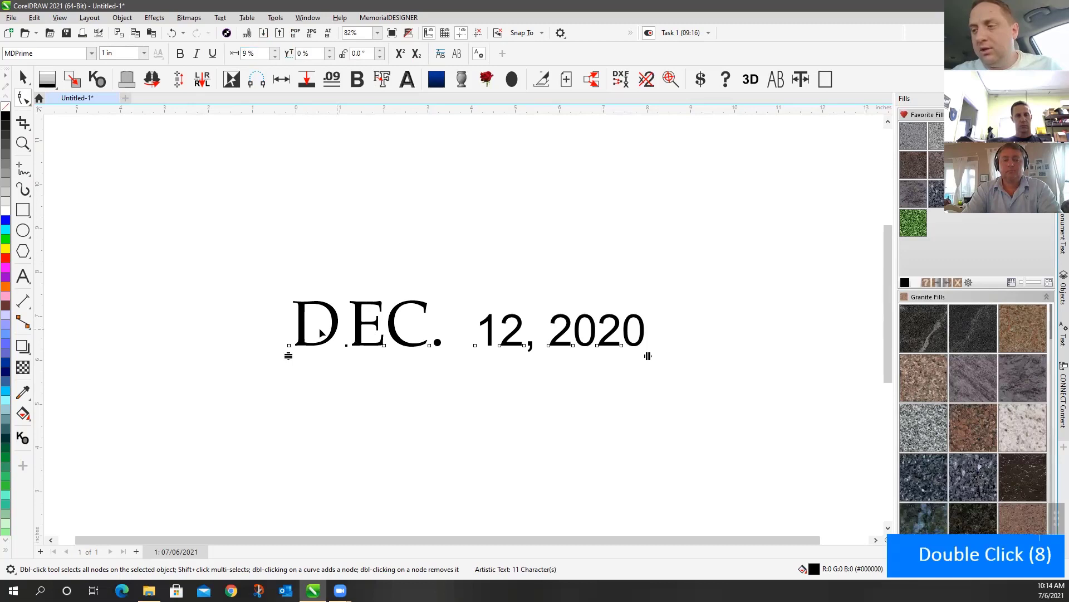
pyautogui.doubleClick(273, 56)
pyautogui.click(272, 56)
pyautogui.click(273, 56)
pyautogui.click(272, 56)
pyautogui.click(273, 57)
pyautogui.click(273, 56)
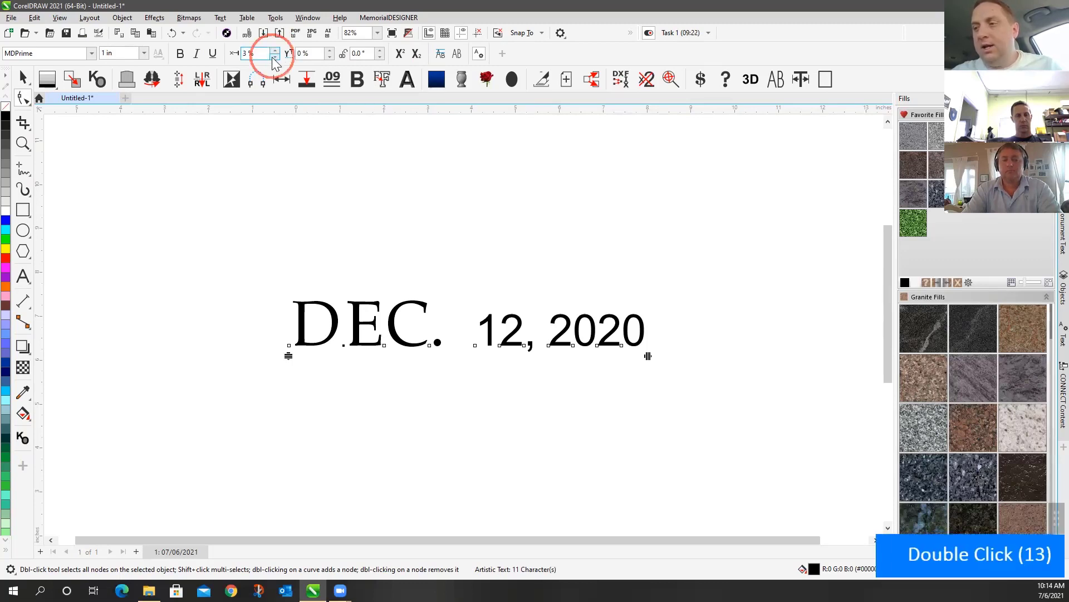
pyautogui.click(272, 56)
pyautogui.click(272, 57)
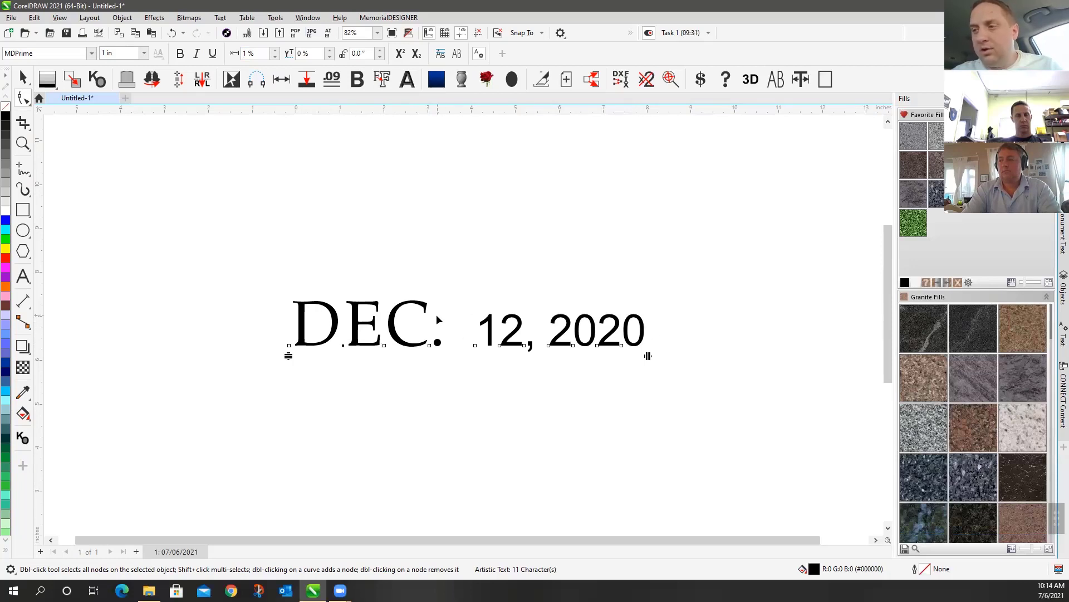
# Return the E's horizontal character shift to 0% after trying 7%
pyautogui.doubleClick(276, 50)
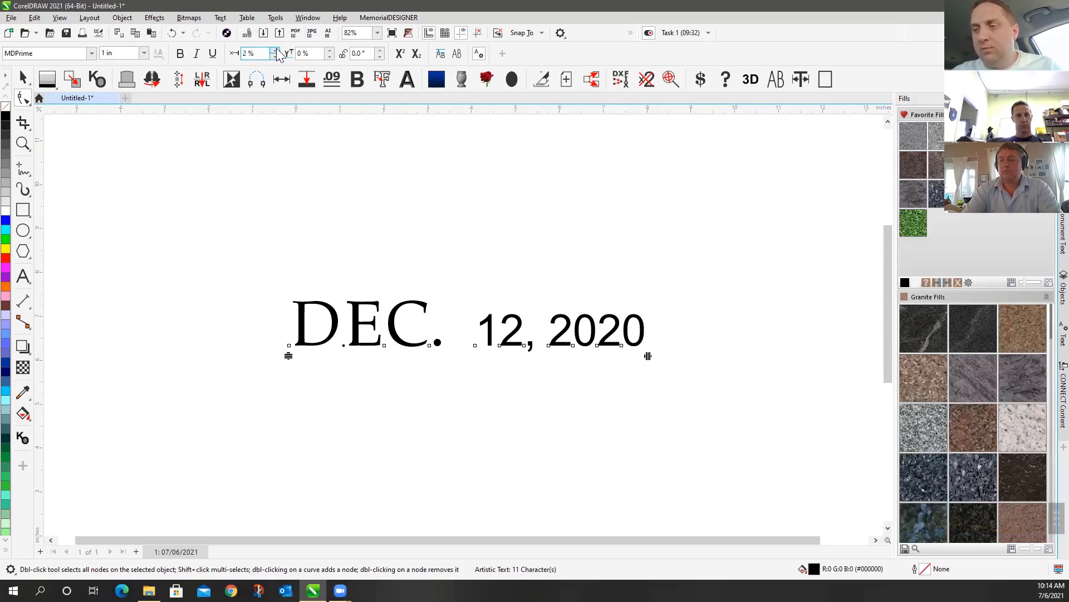
pyautogui.doubleClick(276, 50)
pyautogui.click(276, 49)
pyautogui.click(275, 49)
pyautogui.click(276, 49)
pyautogui.click(275, 49)
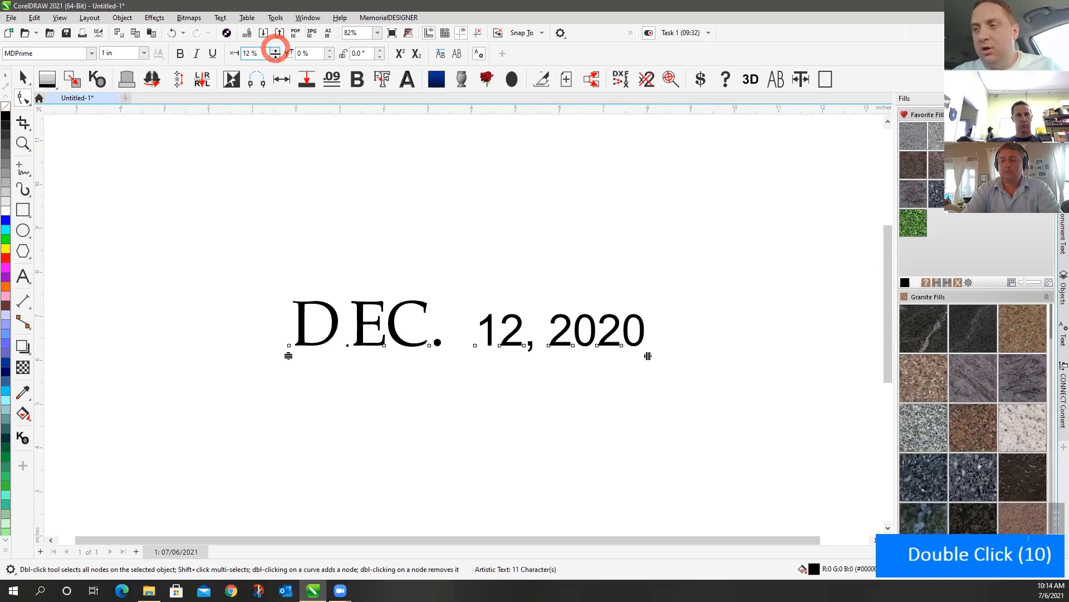
pyautogui.click(275, 56)
pyautogui.click(275, 56)
pyautogui.click(275, 56)
pyautogui.click(275, 56)
pyautogui.click(275, 57)
pyautogui.click(275, 57)
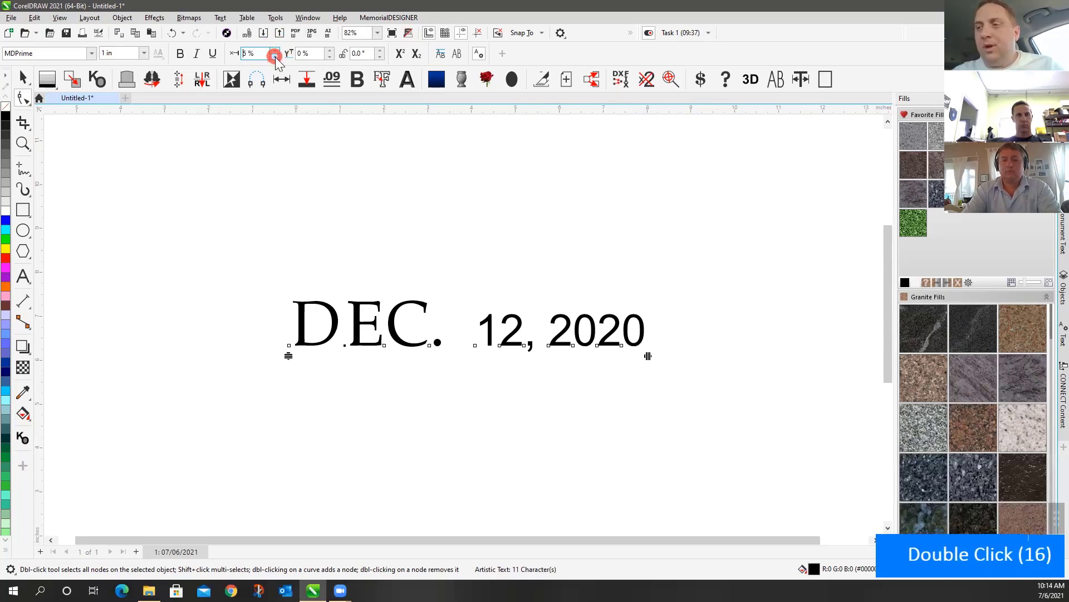
pyautogui.click(275, 56)
pyautogui.click(275, 56)
pyautogui.click(275, 57)
pyautogui.doubleClick(275, 56)
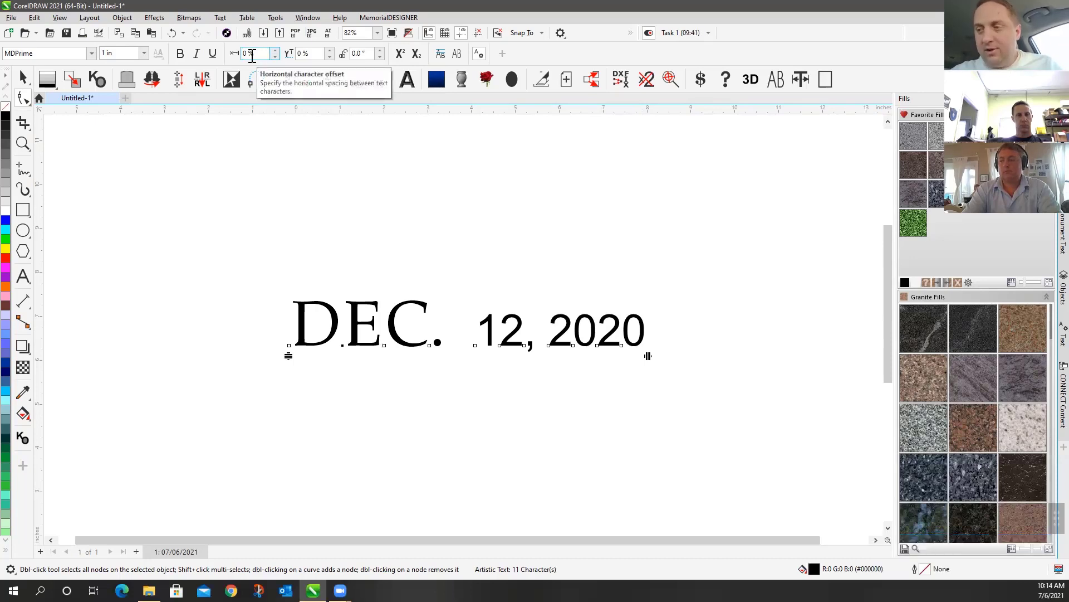
pyautogui.doubleClick(330, 50)
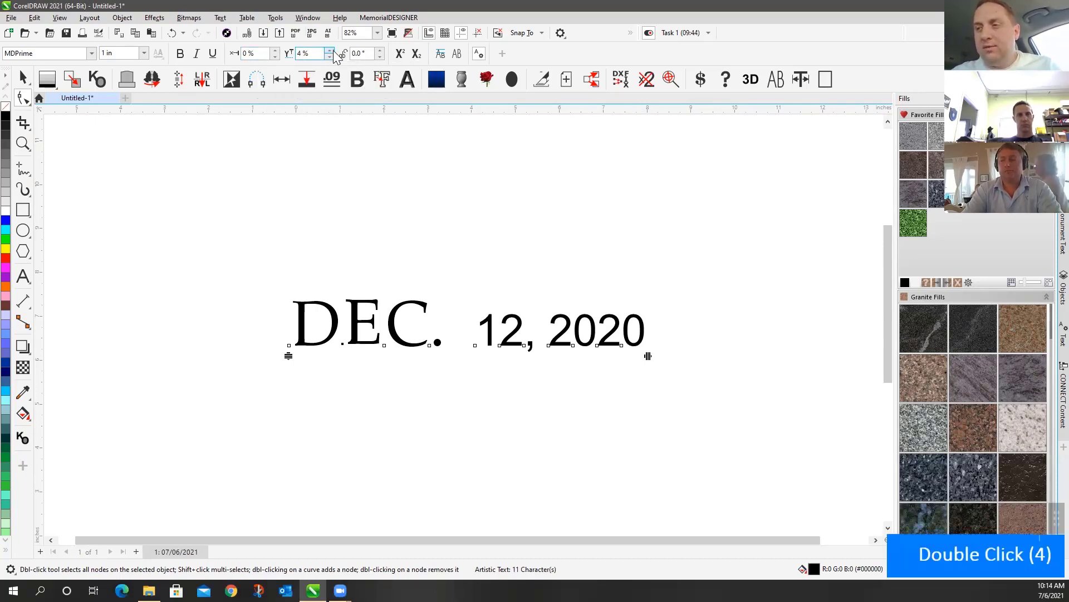
pyautogui.doubleClick(329, 50)
pyautogui.doubleClick(329, 50)
pyautogui.doubleClick(330, 50)
pyautogui.doubleClick(330, 50)
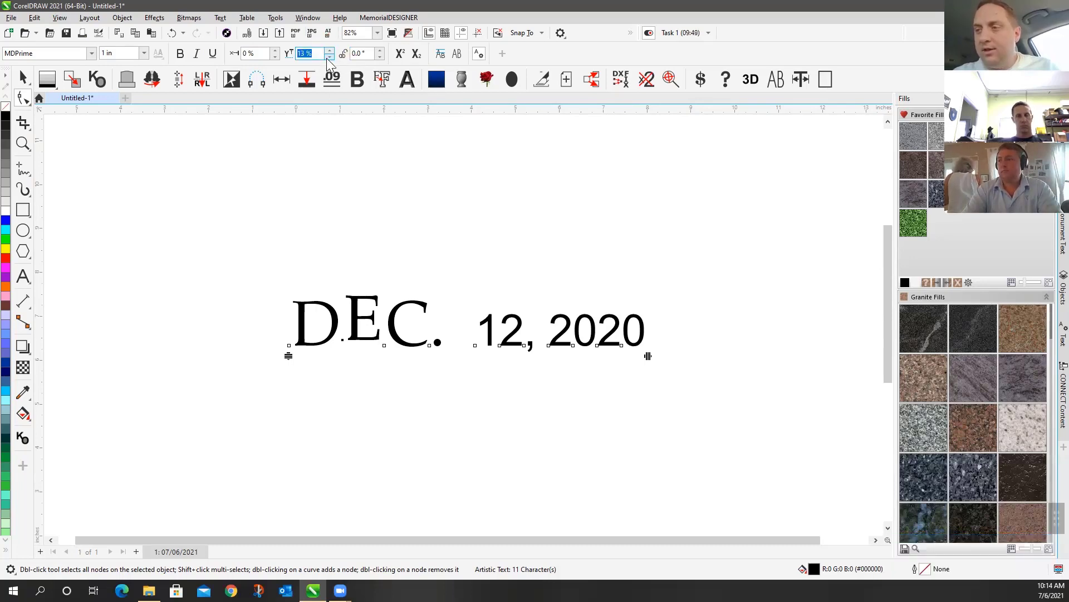
pyautogui.doubleClick(327, 57)
pyautogui.doubleClick(327, 57)
pyautogui.click(327, 57)
pyautogui.doubleClick(327, 57)
pyautogui.click(327, 57)
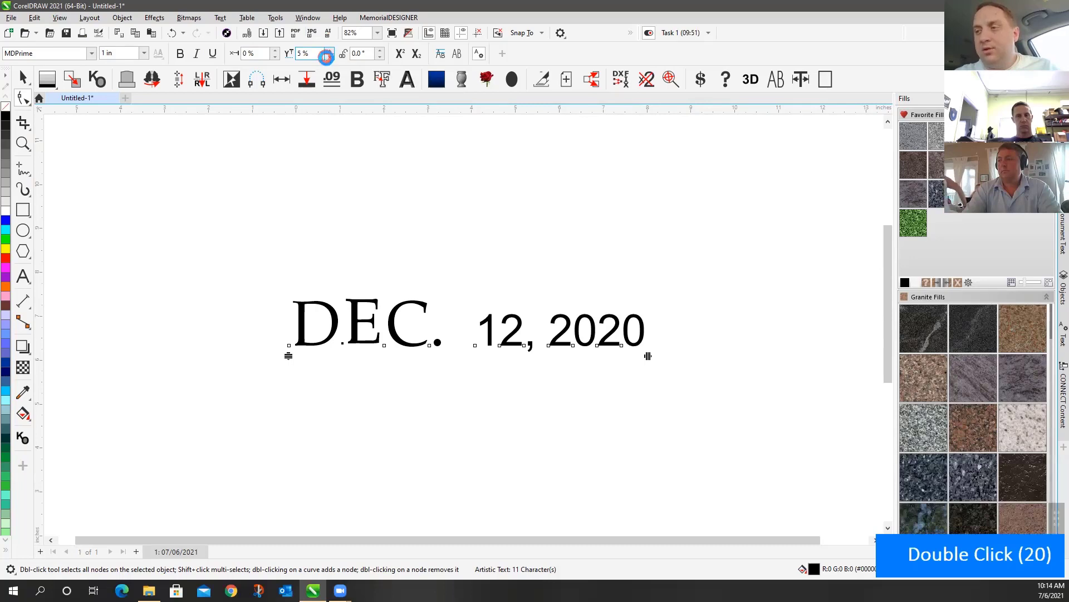
pyautogui.doubleClick(326, 57)
pyautogui.doubleClick(326, 56)
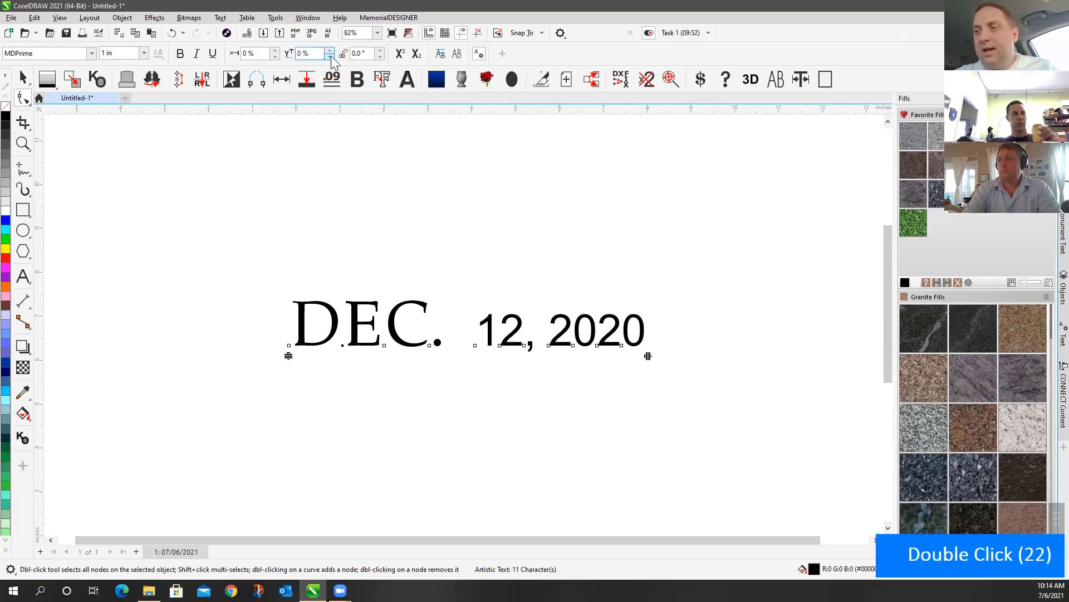
pyautogui.doubleClick(379, 51)
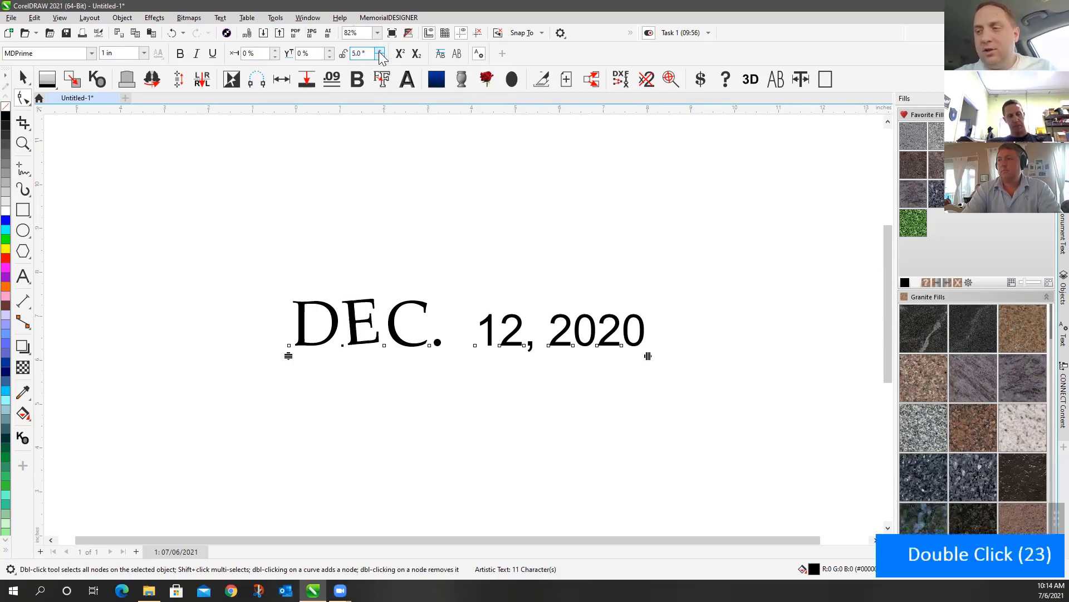
pyautogui.doubleClick(379, 50)
pyautogui.doubleClick(379, 51)
pyautogui.doubleClick(380, 51)
pyautogui.doubleClick(379, 50)
pyautogui.doubleClick(379, 51)
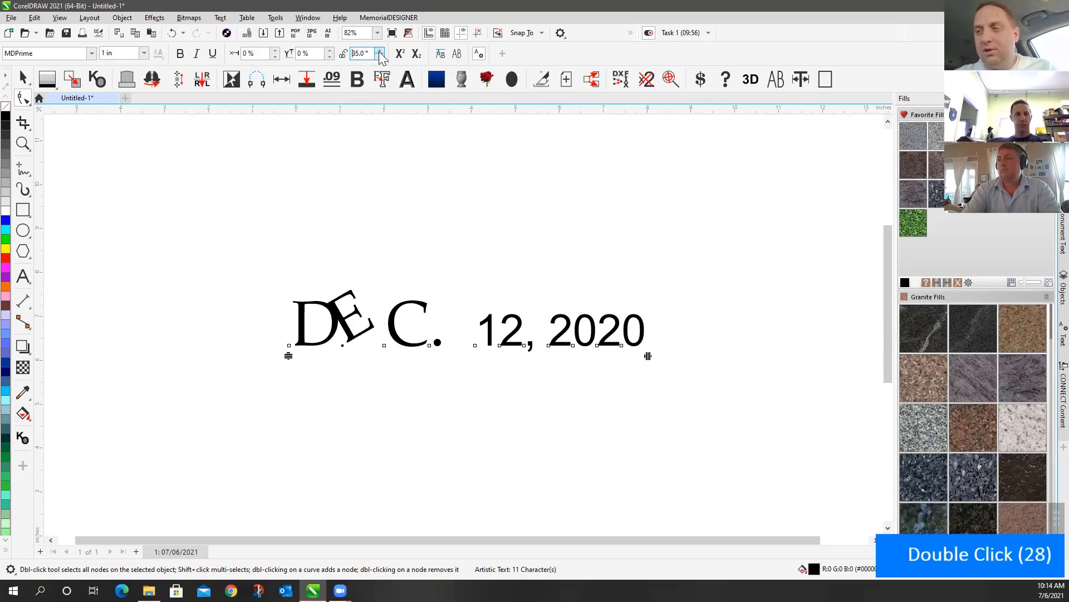
pyautogui.doubleClick(379, 56)
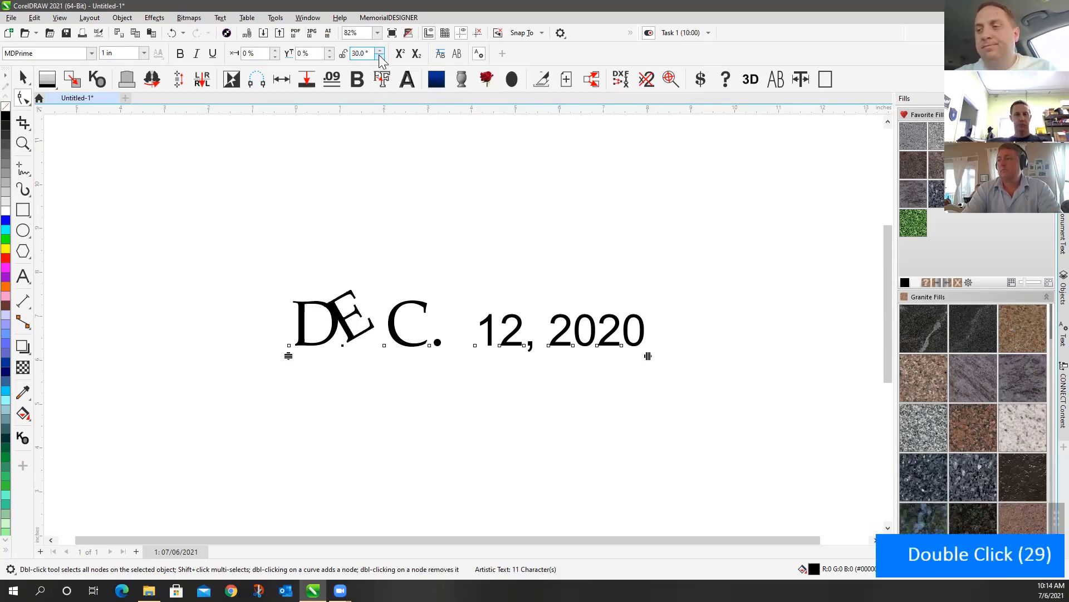
pyautogui.click(379, 56)
pyautogui.click(379, 56)
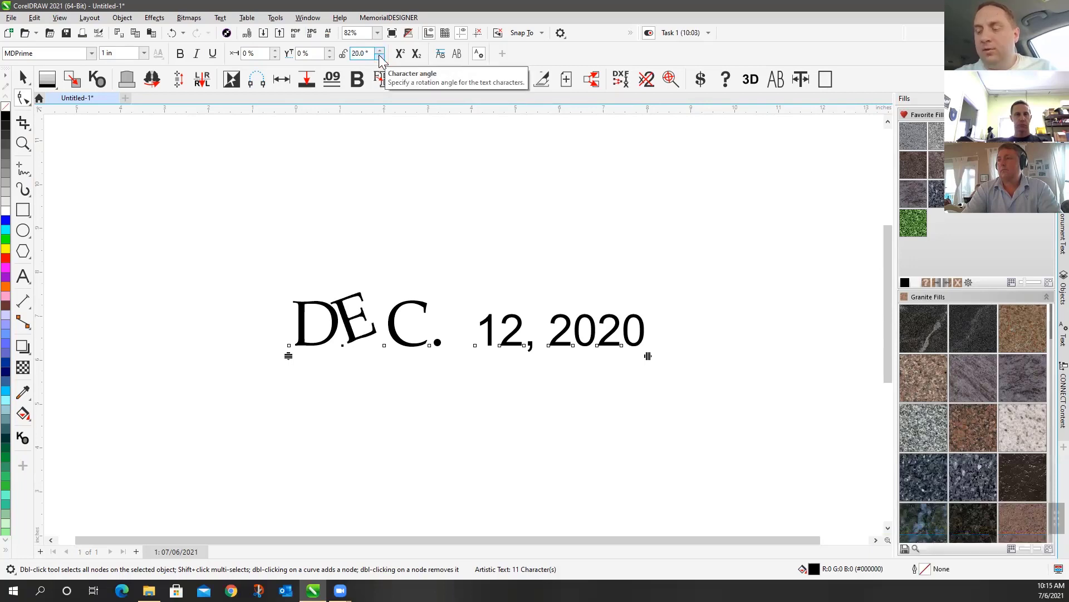
pyautogui.click(380, 56)
pyautogui.doubleClick(379, 56)
pyautogui.doubleClick(379, 56)
pyautogui.click(379, 56)
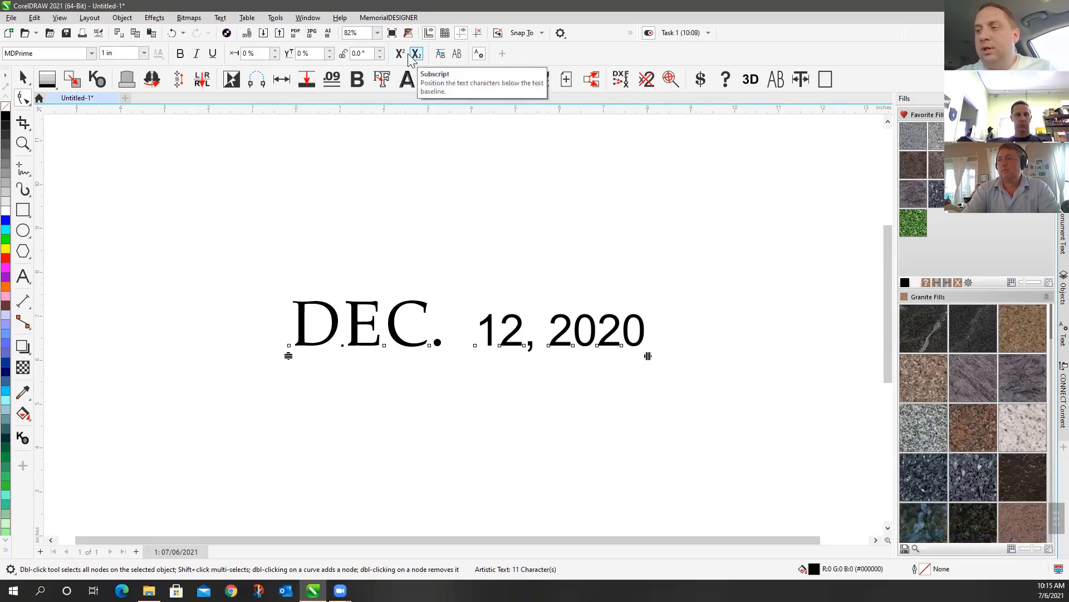
# Replace 'DEC. 12, 2020' with '12th' in Arial and select its 'th' letters
pyautogui.click(23, 276)
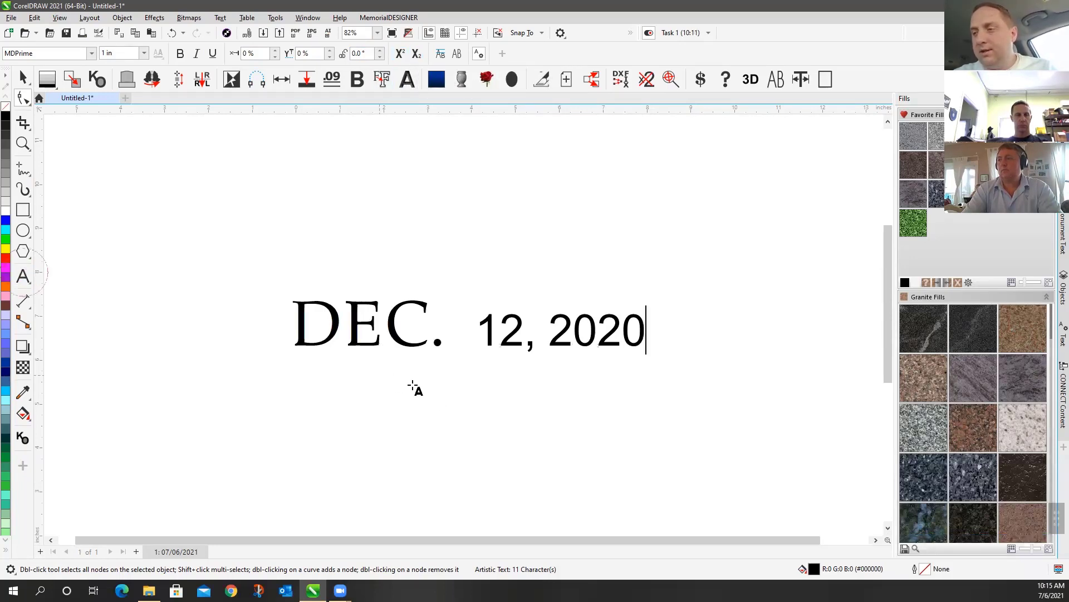
pyautogui.moveTo(295, 333); pyautogui.dragTo(694, 341)
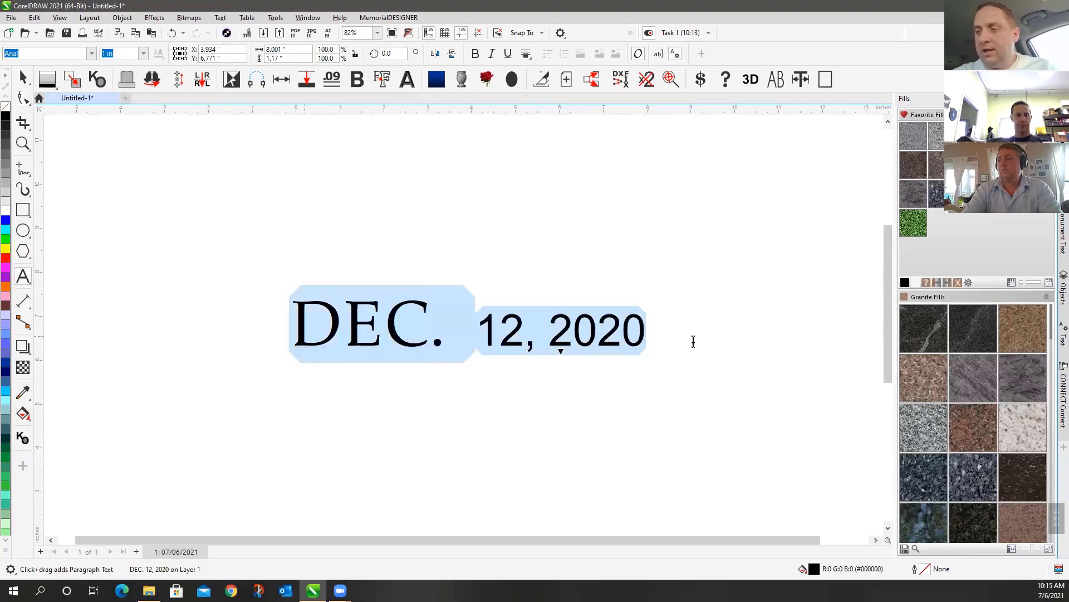
pyautogui.write('12th')
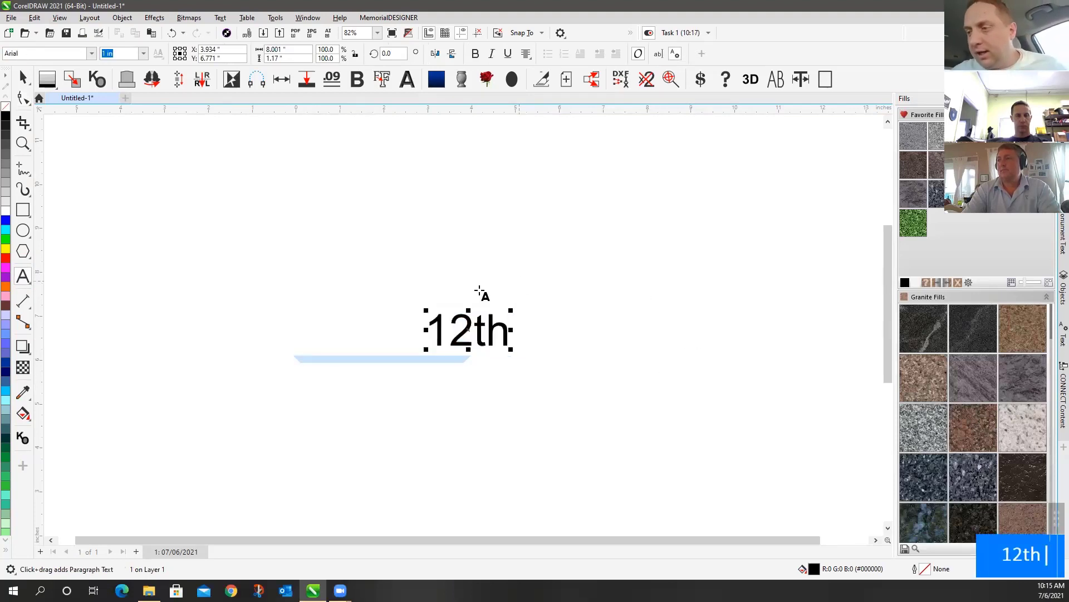
pyautogui.moveTo(472, 334); pyautogui.dragTo(510, 334)
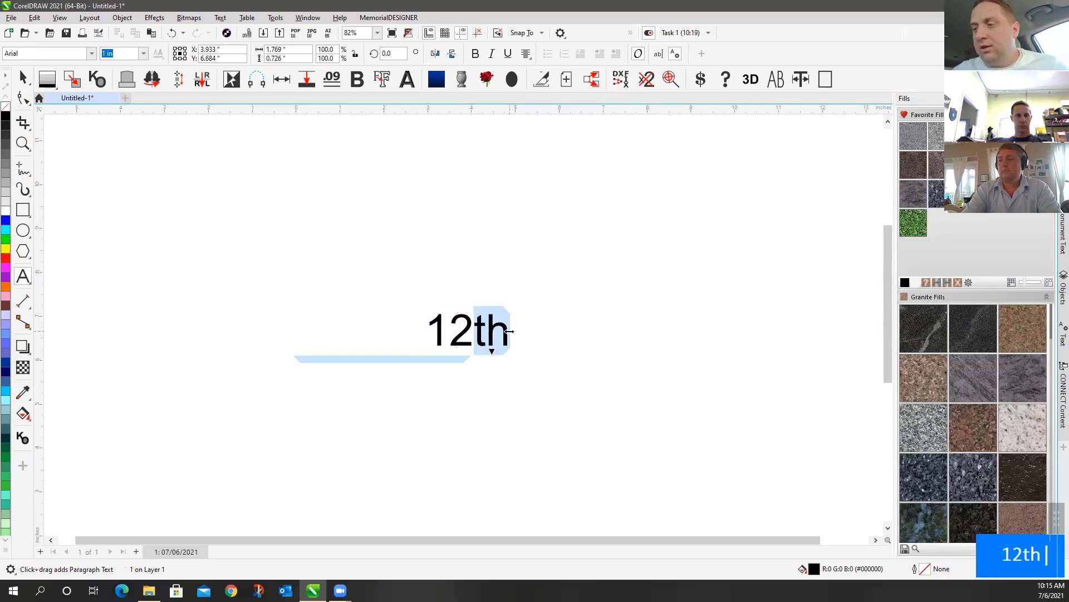
pyautogui.click(23, 98)
pyautogui.moveTo(468, 339); pyautogui.dragTo(493, 359)
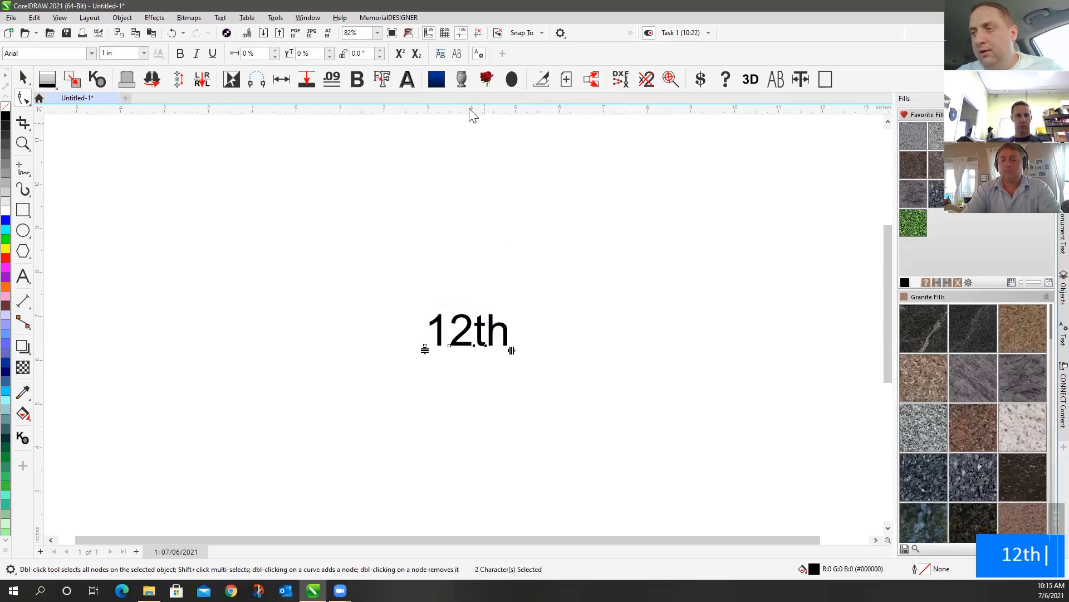
pyautogui.click(402, 54)
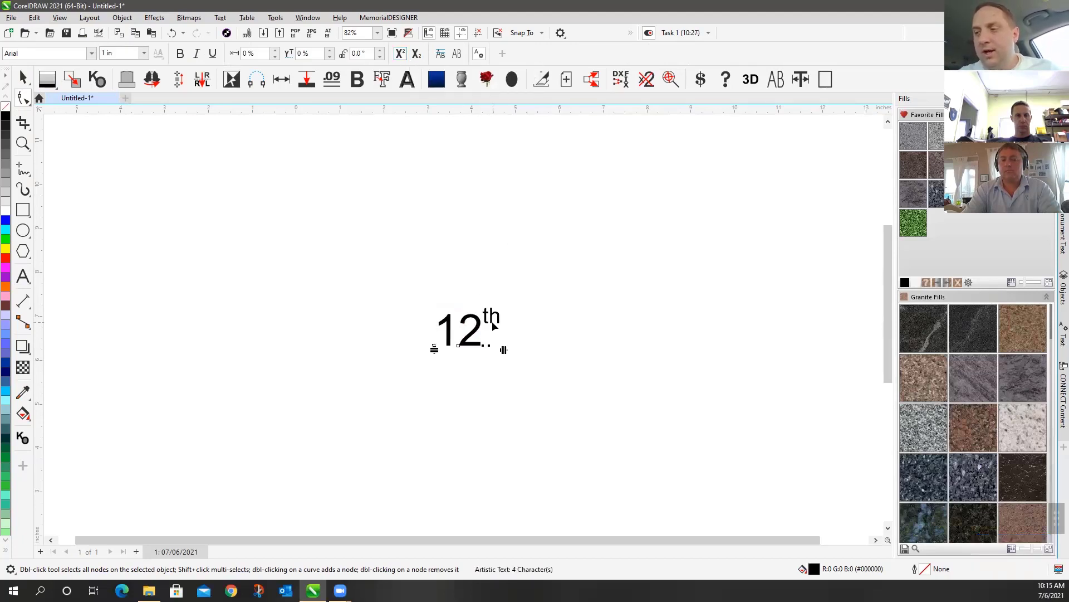
pyautogui.click(414, 55)
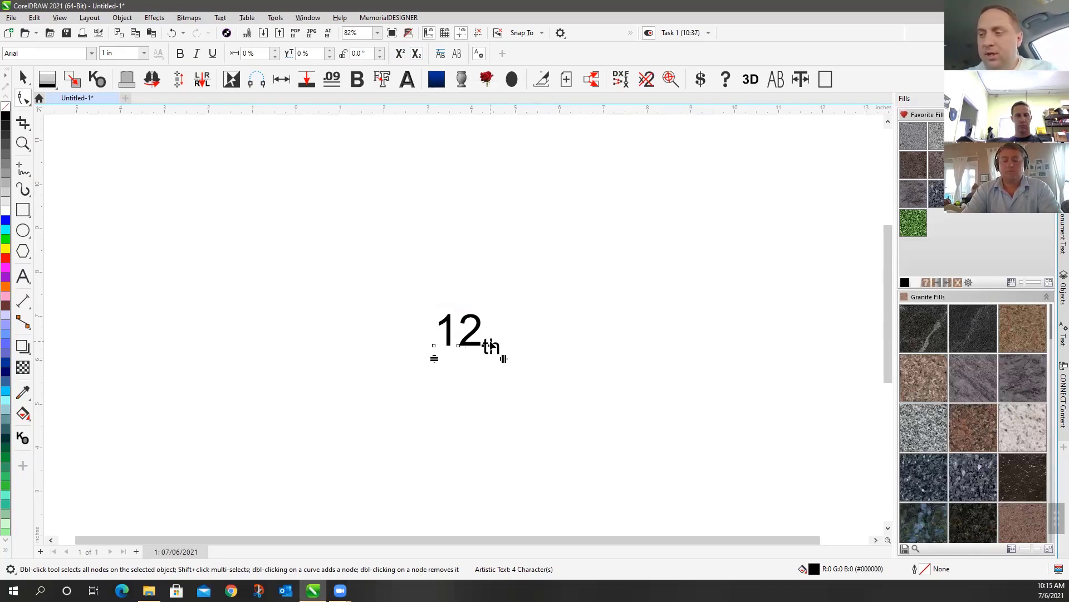
pyautogui.click(416, 55)
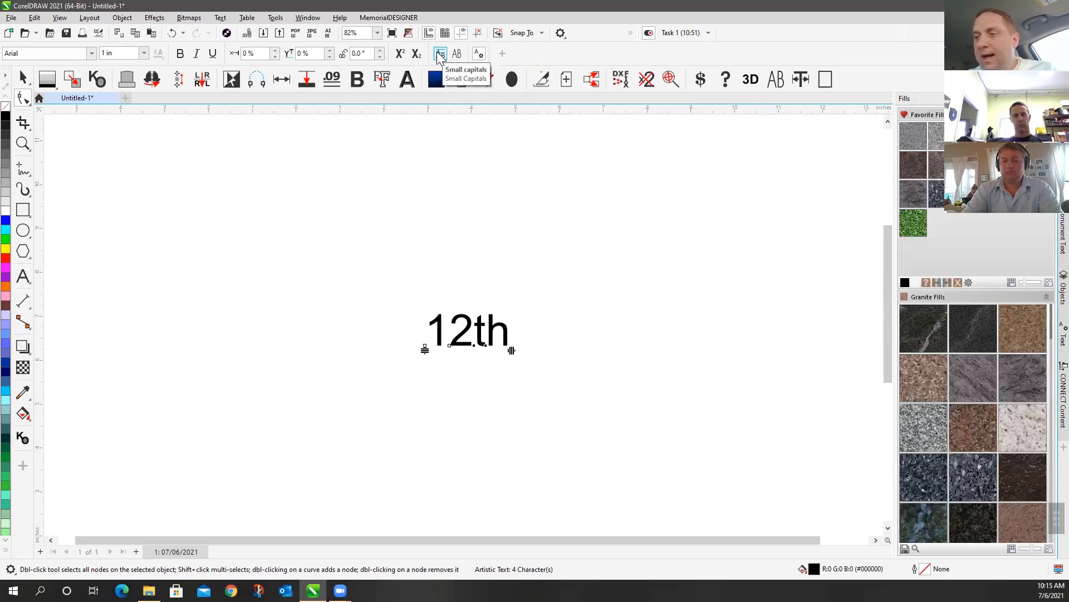
# Try Small capitals, then apply All capitals so 12th reads 12TH
pyautogui.click(440, 55)
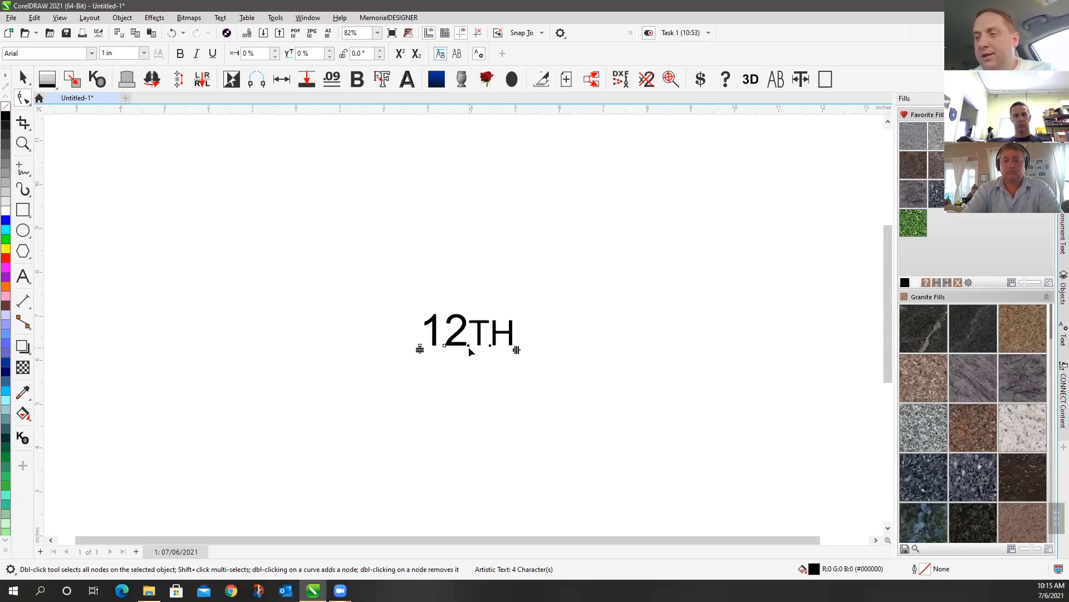
pyautogui.click(440, 54)
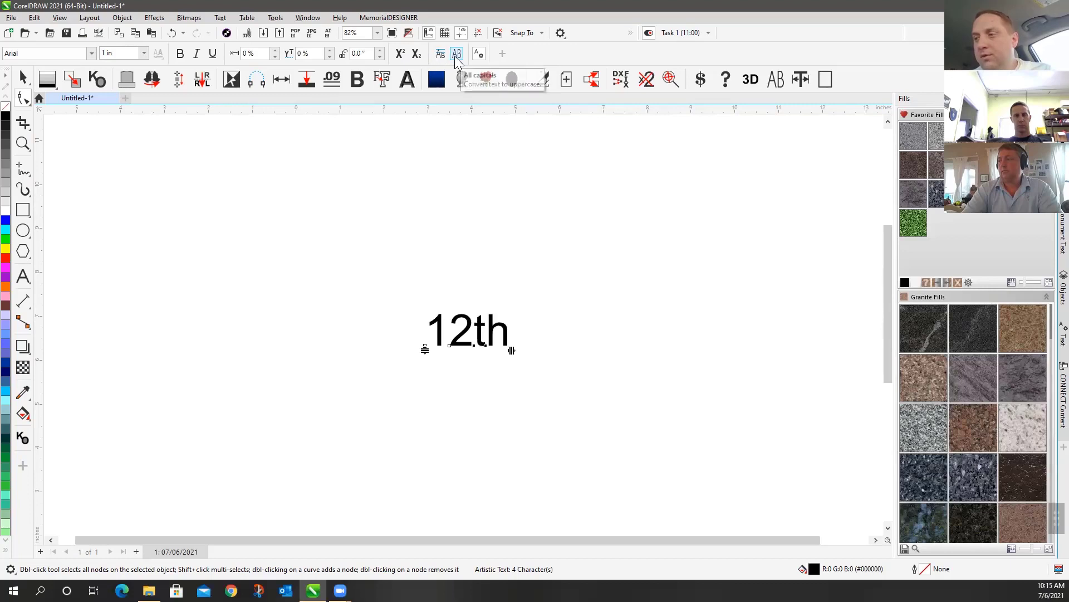
pyautogui.click(455, 54)
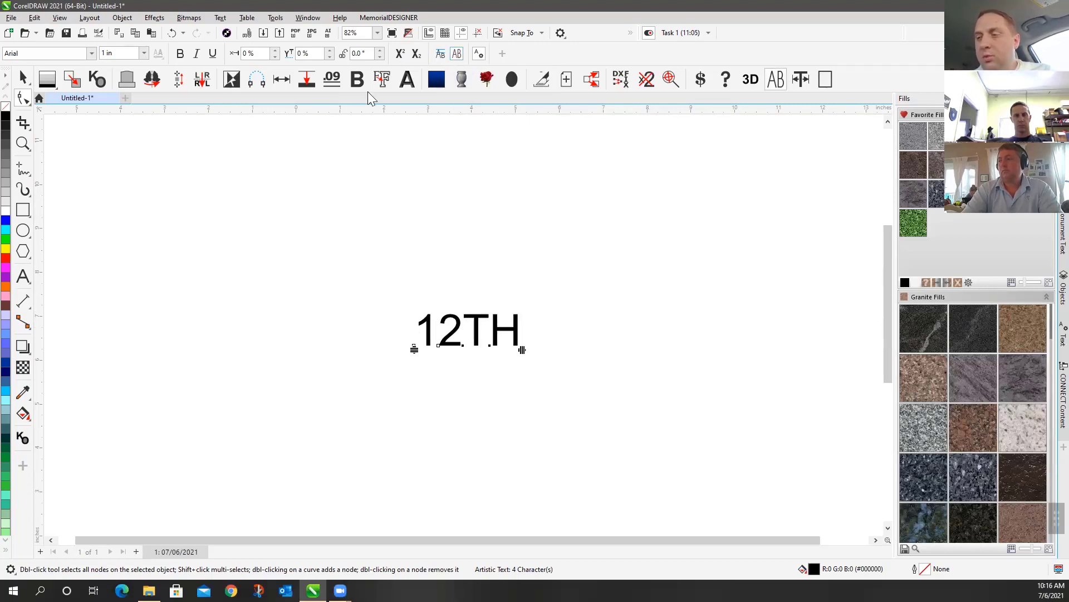
pyautogui.click(23, 78)
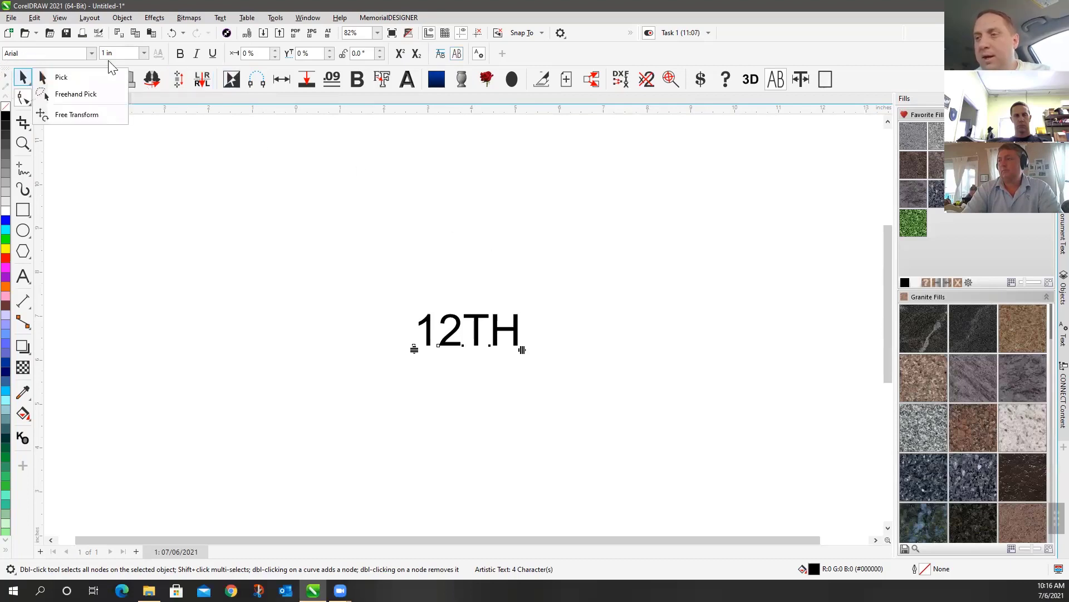
# Reselect 12TH, run MemorialDESIGNER's .09 character reformatting, and show the Text properties docker
pyautogui.click(93, 78)
pyautogui.click(521, 223)
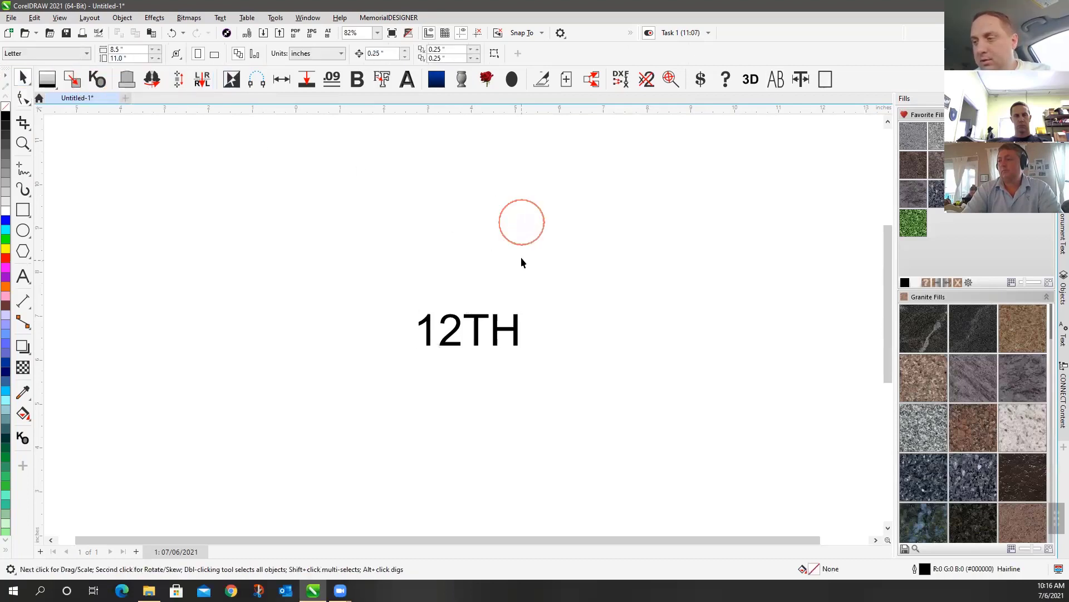
pyautogui.click(477, 331)
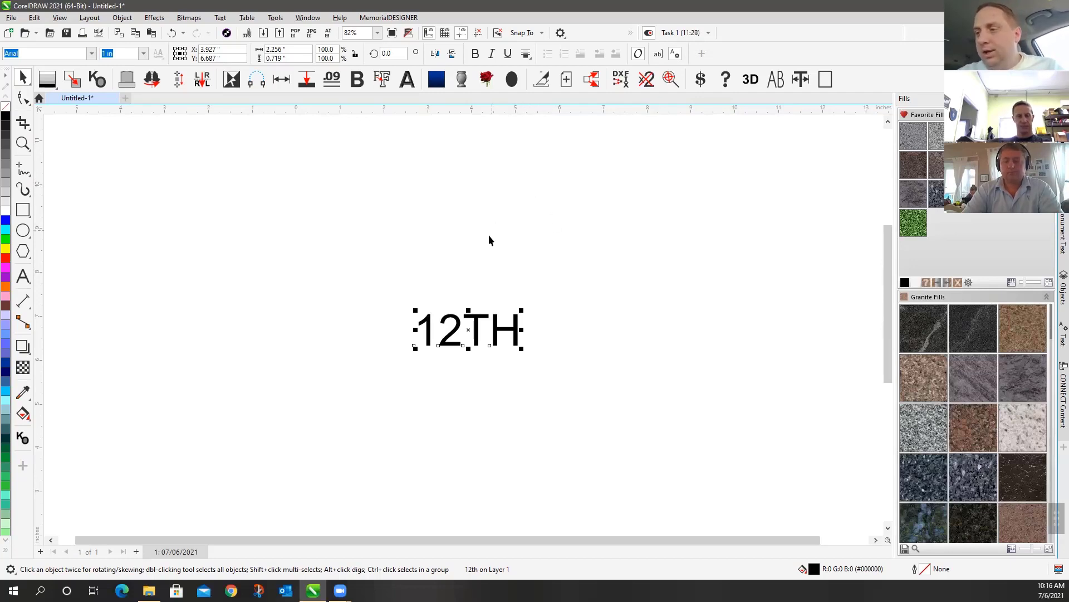
pyautogui.click(333, 81)
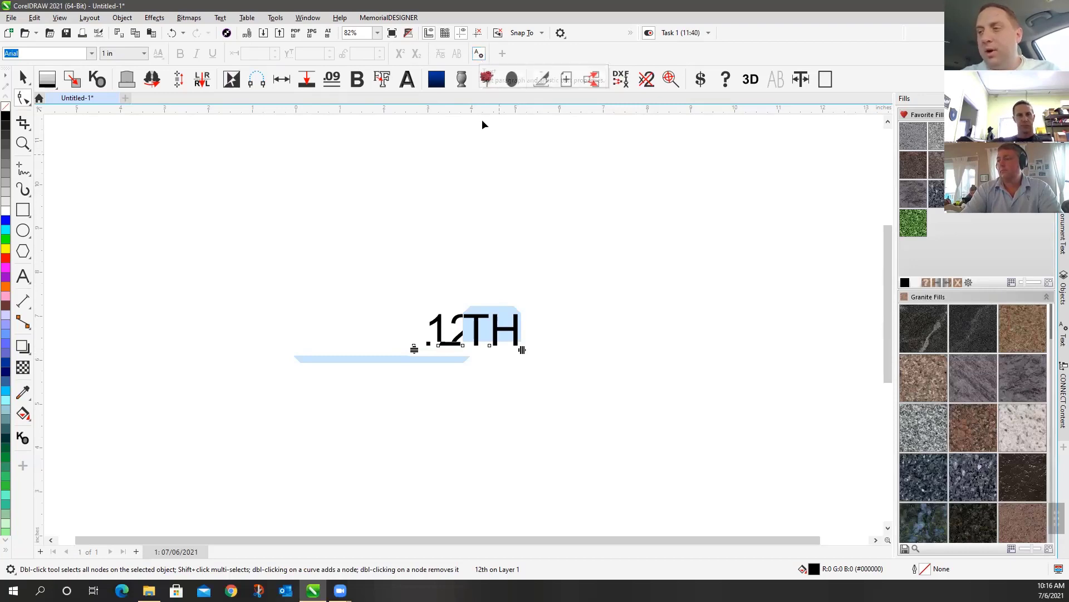
pyautogui.click(483, 57)
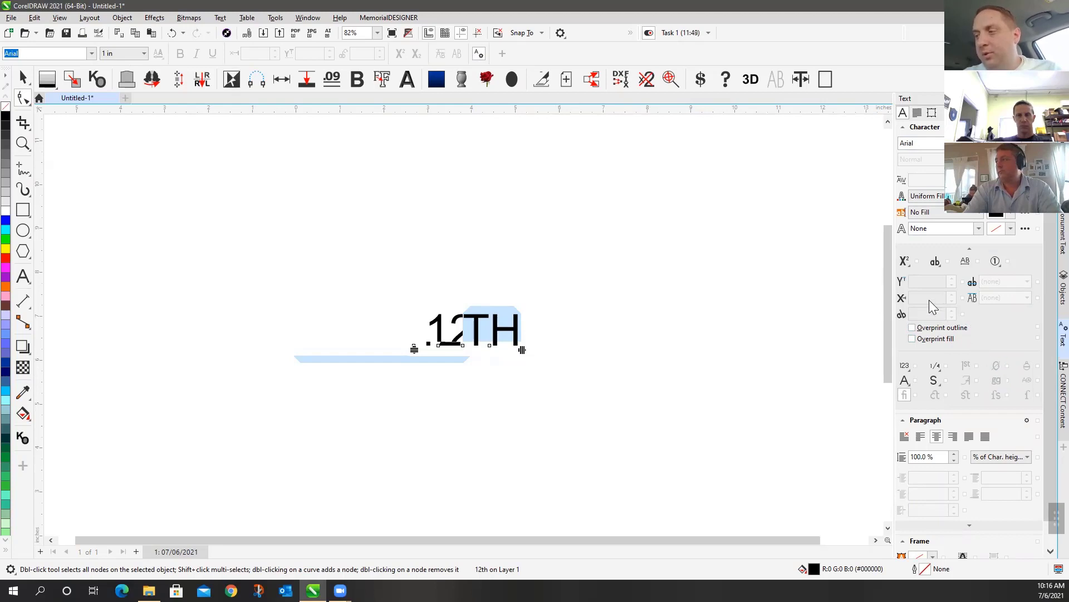
# Select all four characters of 12TH and collapse the extra character options section
pyautogui.scroll(-4, 950, 301)
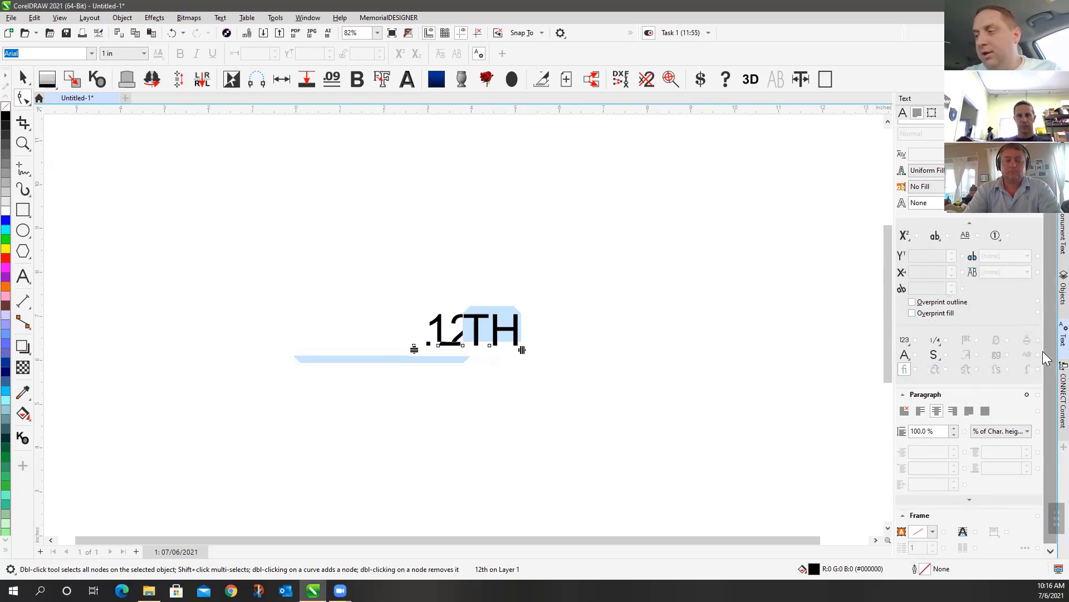
pyautogui.scroll(1, 1043, 335)
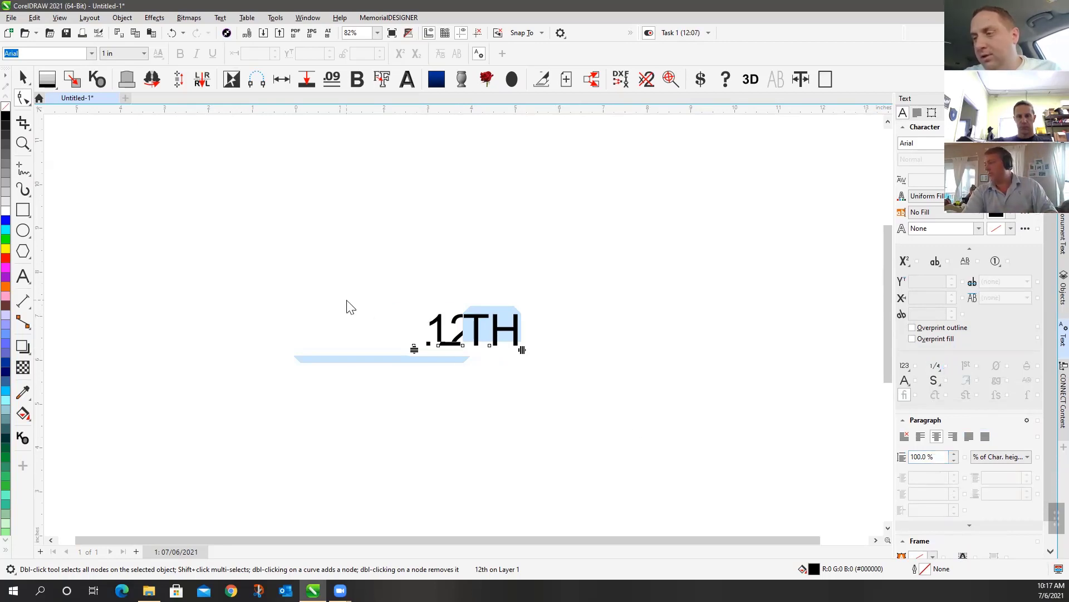
pyautogui.moveTo(346, 304); pyautogui.dragTo(719, 432)
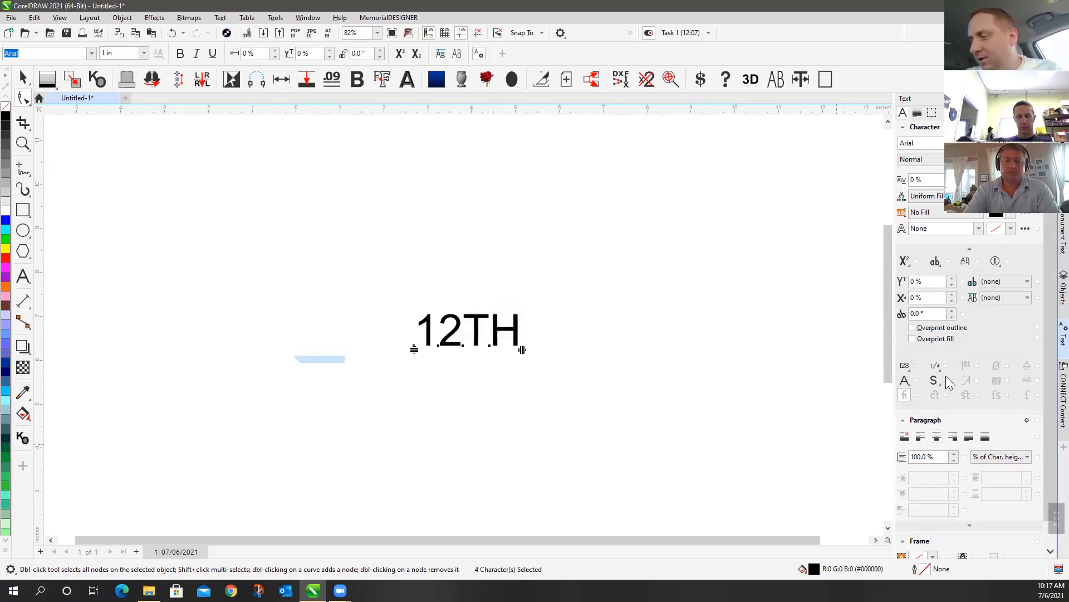
pyautogui.click(971, 249)
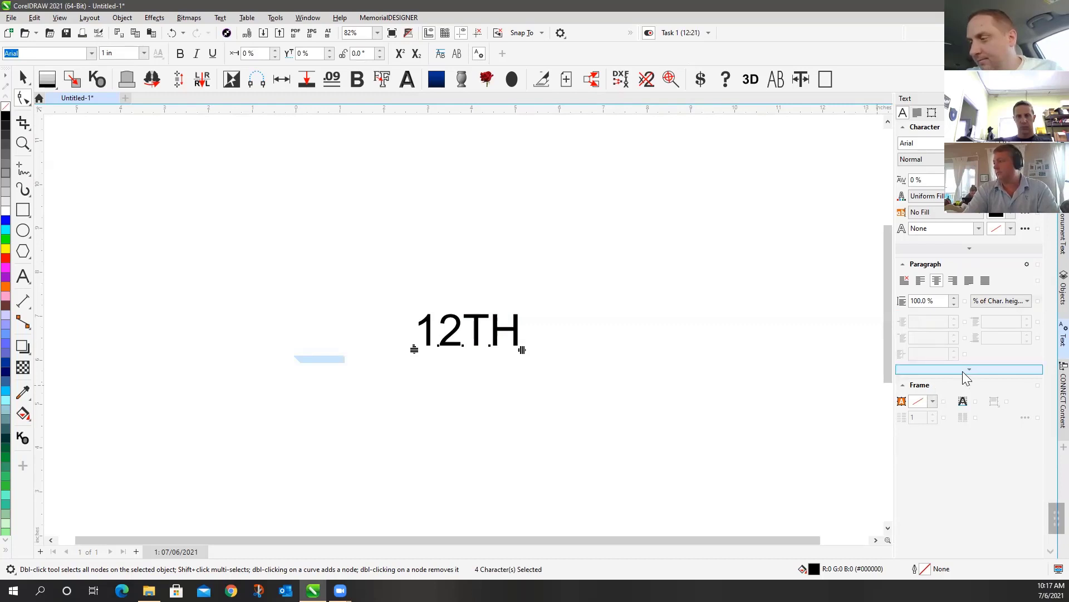
# Collapse the Frame section so only Character and Paragraph settings stay open, then browse fonts
pyautogui.click(905, 386)
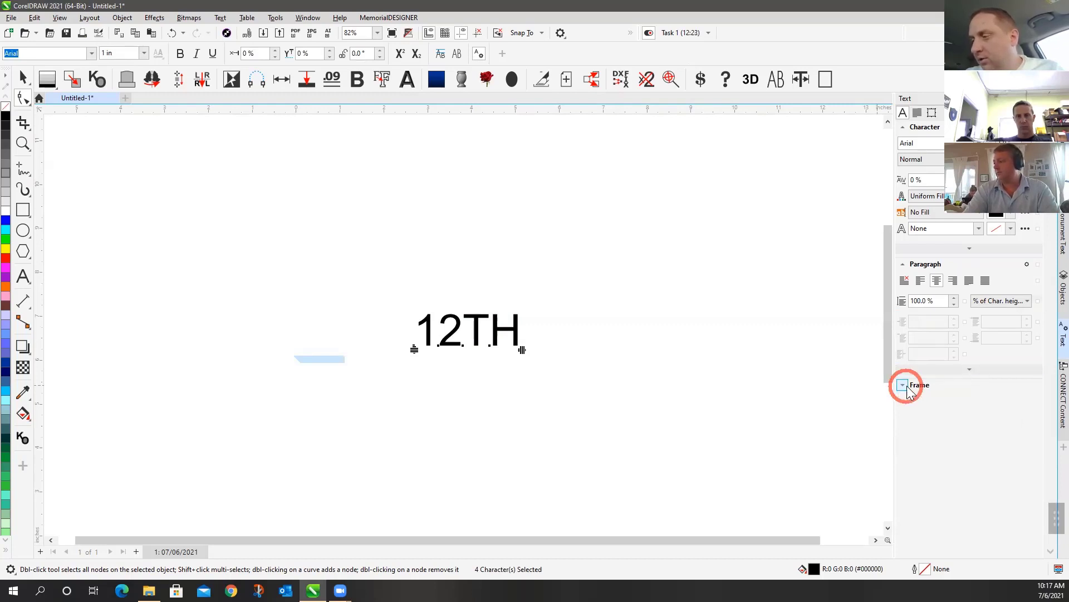
pyautogui.click(903, 385)
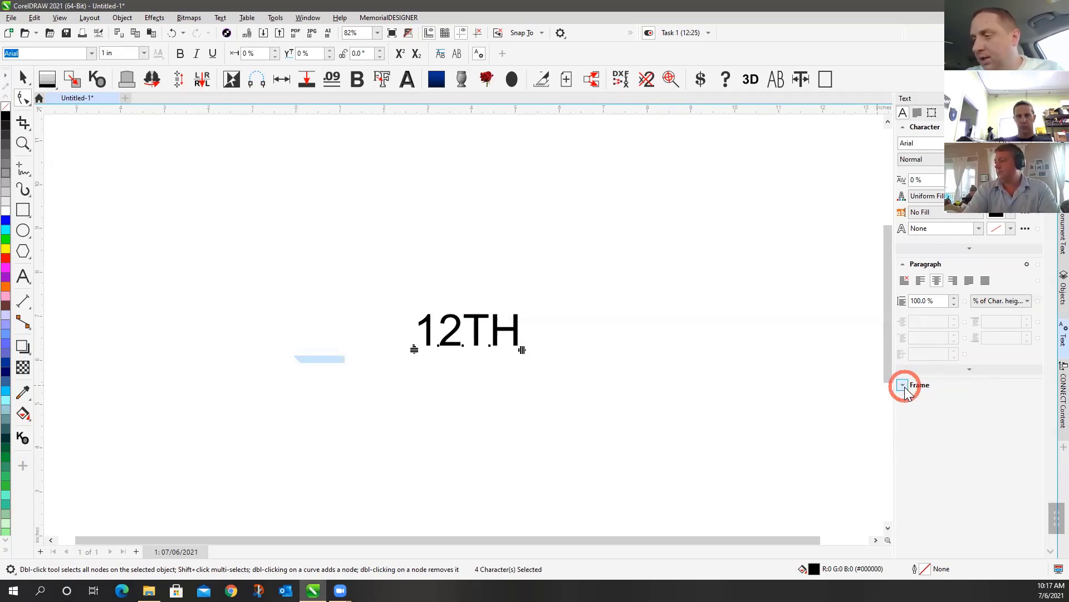
pyautogui.click(903, 265)
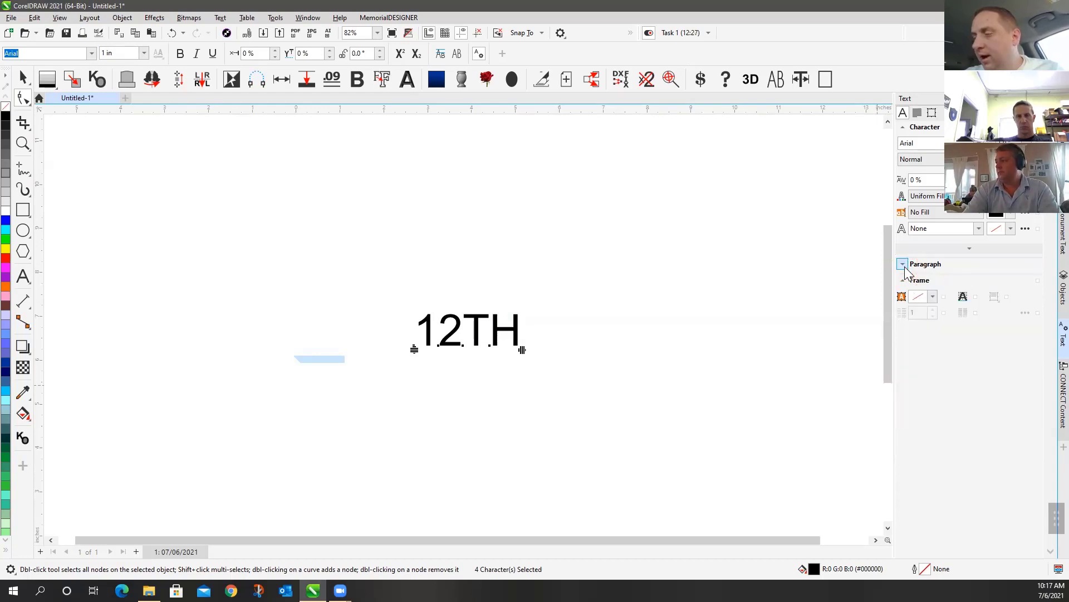
pyautogui.click(904, 265)
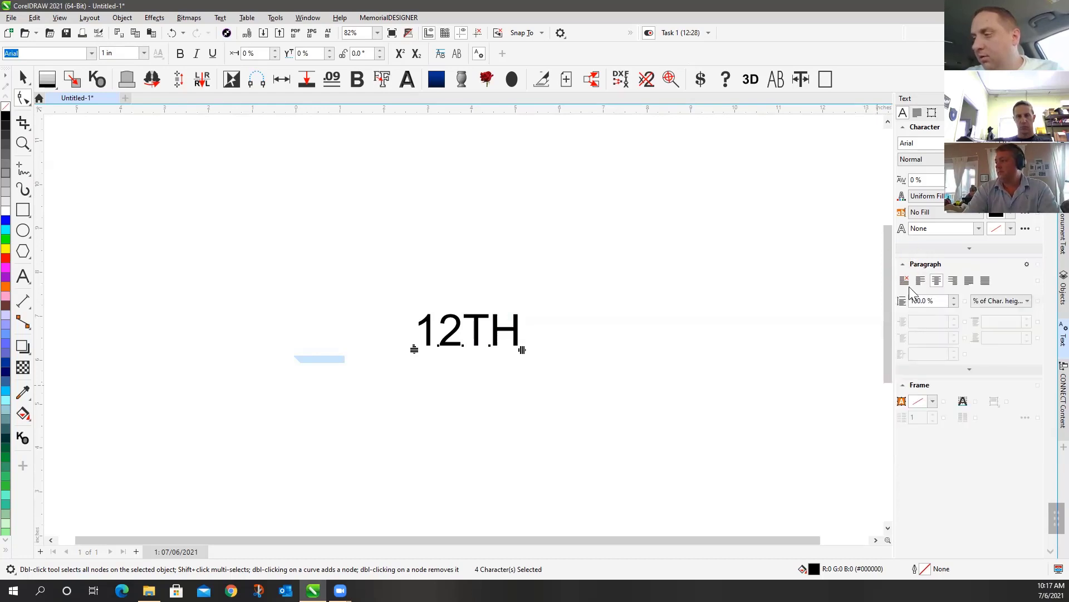
pyautogui.click(905, 386)
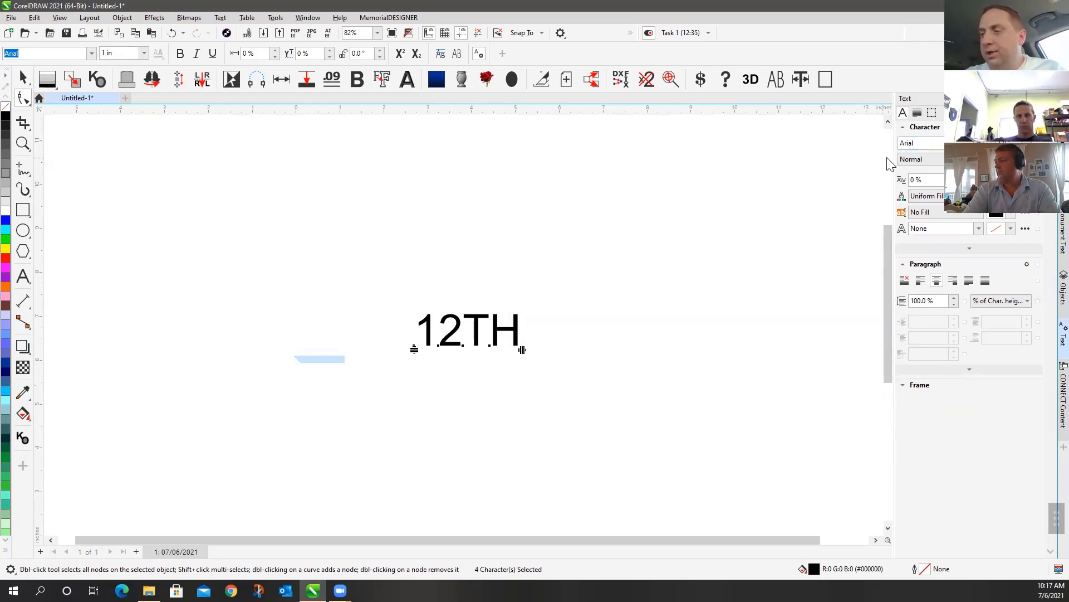
pyautogui.click(382, 291)
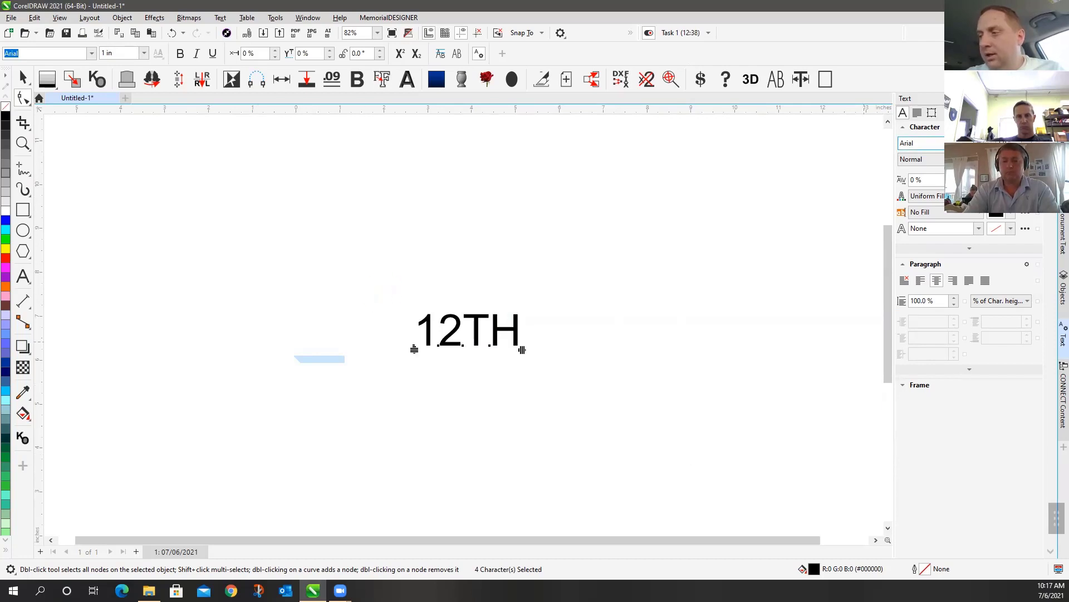
pyautogui.click(920, 143)
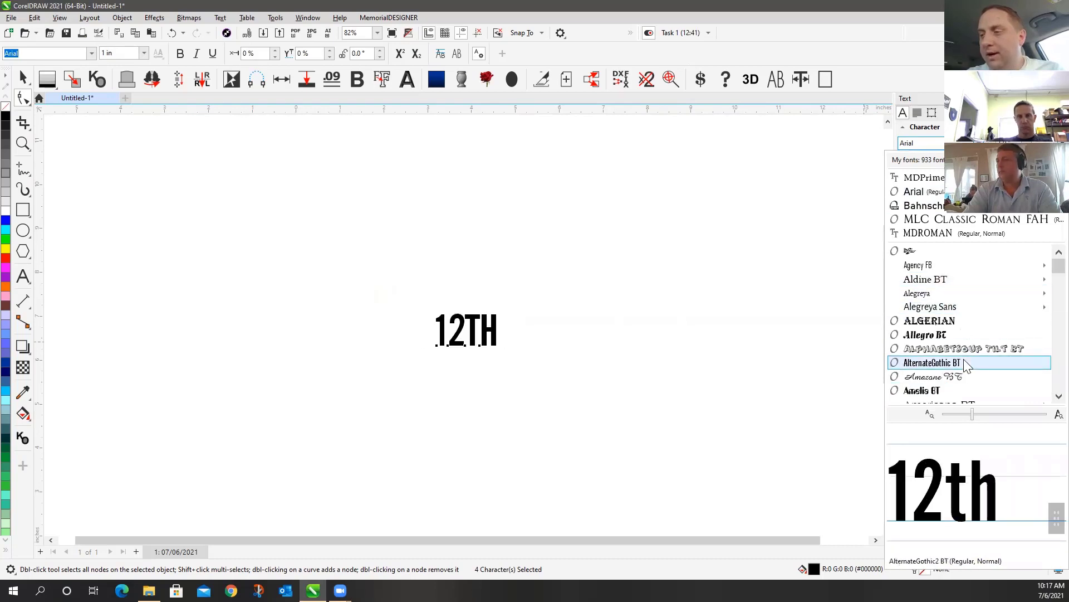
# Apply Alegreya Sans to 12TH, enlarge it to 3.759 in, and shift it about 3 inches left
pyautogui.click(955, 309)
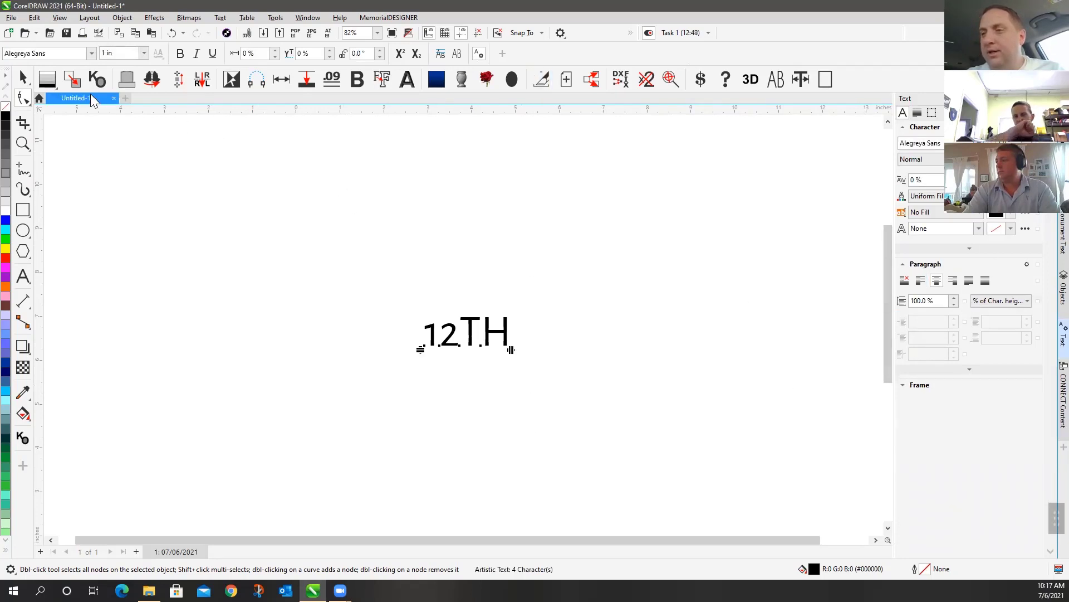
pyautogui.click(31, 74)
pyautogui.click(469, 262)
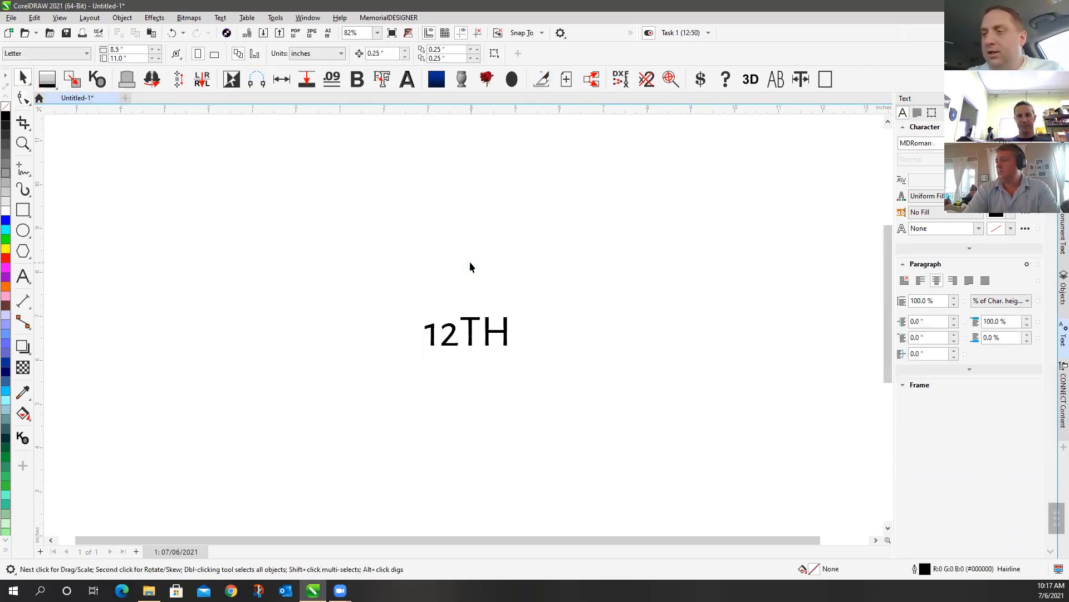
pyautogui.click(476, 333)
pyautogui.click(474, 325)
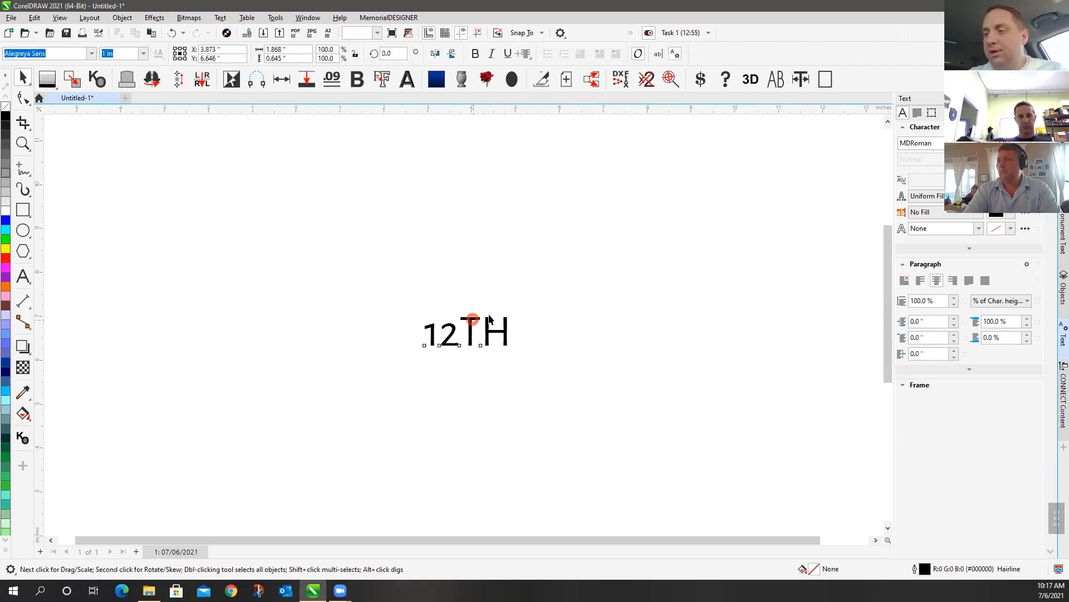
pyautogui.moveTo(511, 314); pyautogui.dragTo(738, 191)
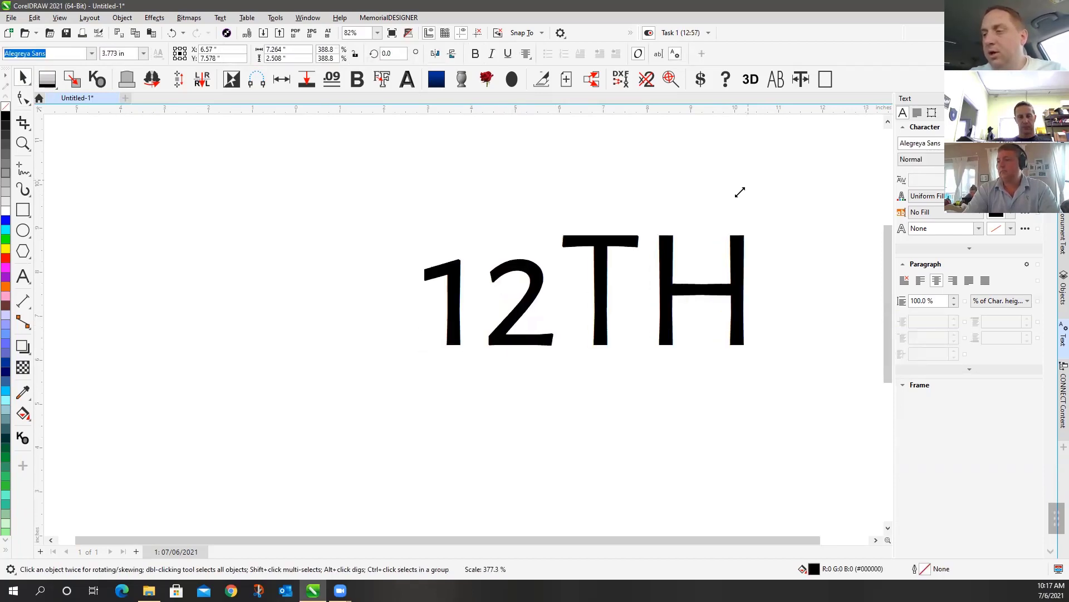
pyautogui.moveTo(594, 256); pyautogui.dragTo(460, 258)
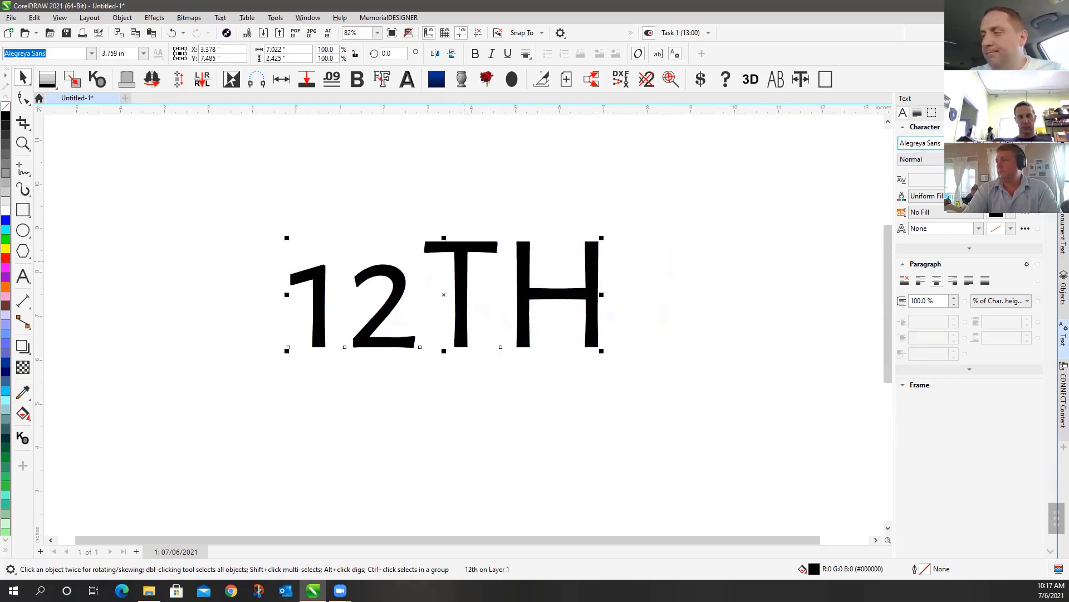
# Set 12TH in the Amazone BT script font and check its character nodes
pyautogui.click(925, 143)
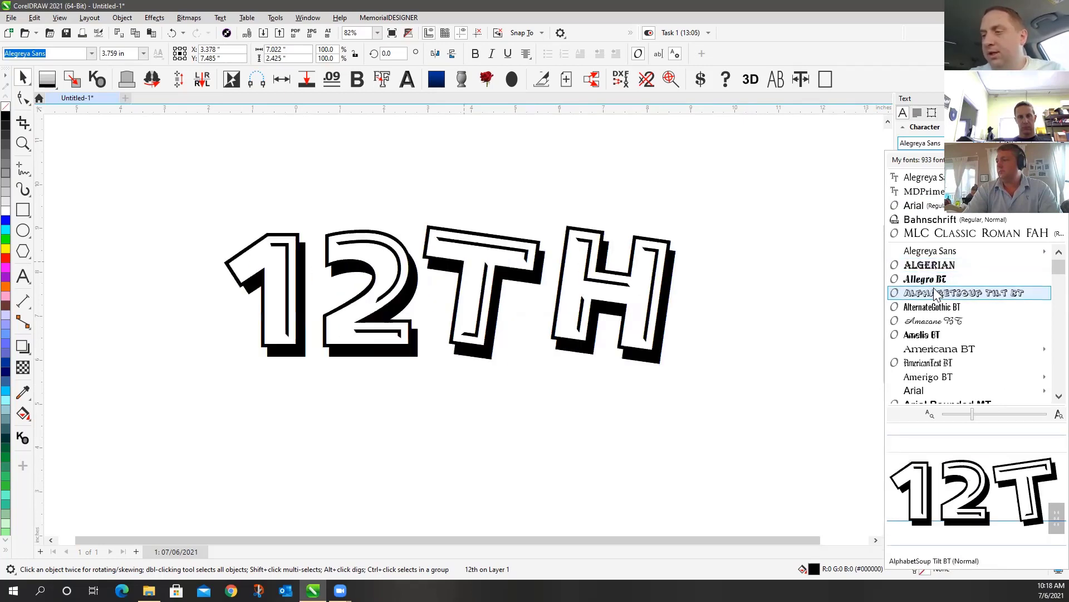
pyautogui.click(933, 323)
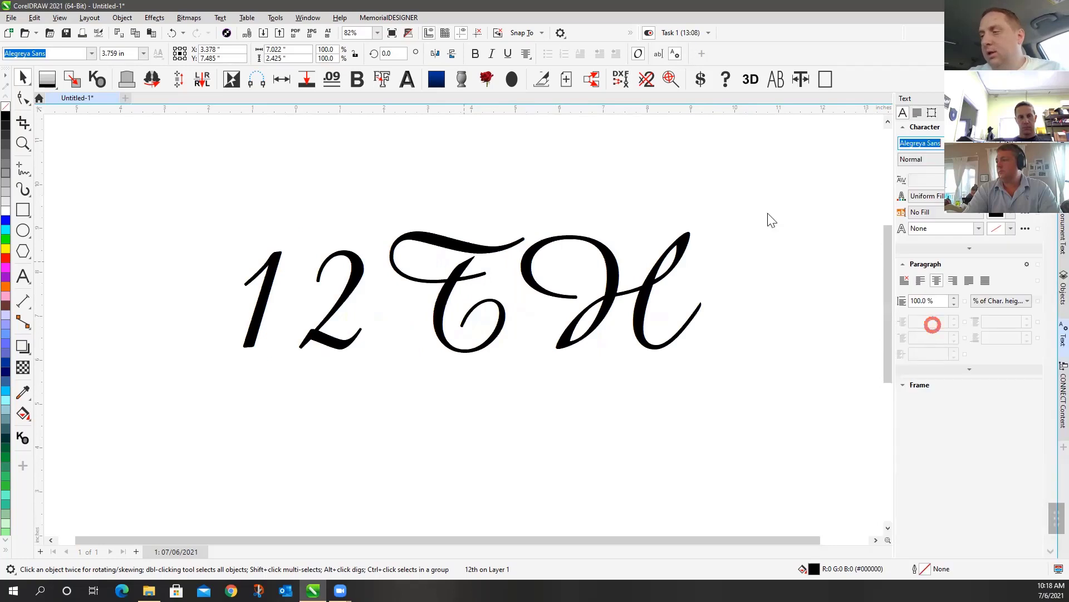
pyautogui.click(725, 185)
pyautogui.click(23, 98)
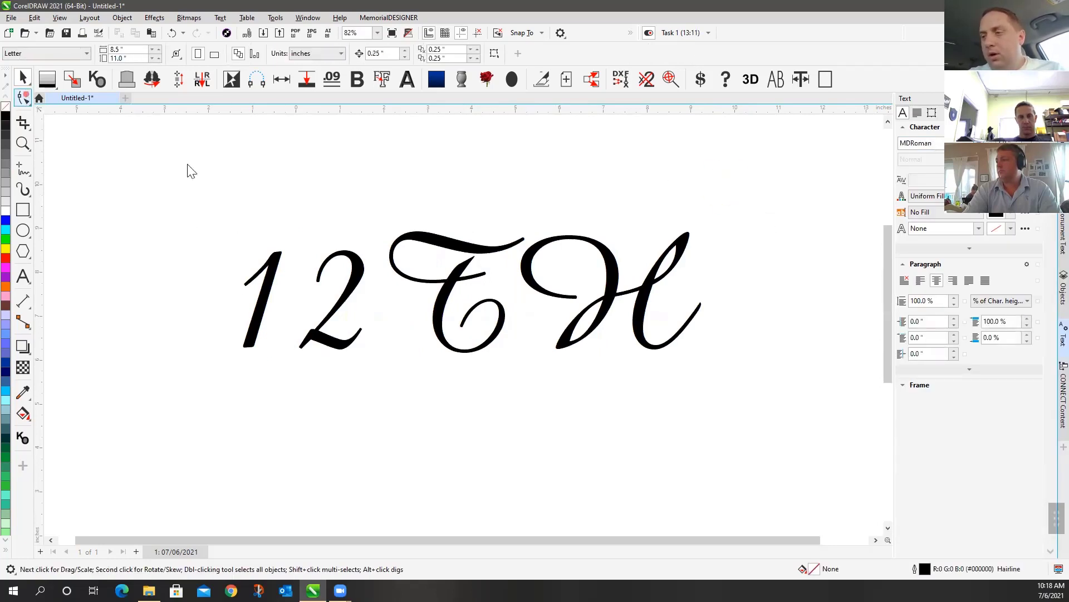
pyautogui.click(365, 271)
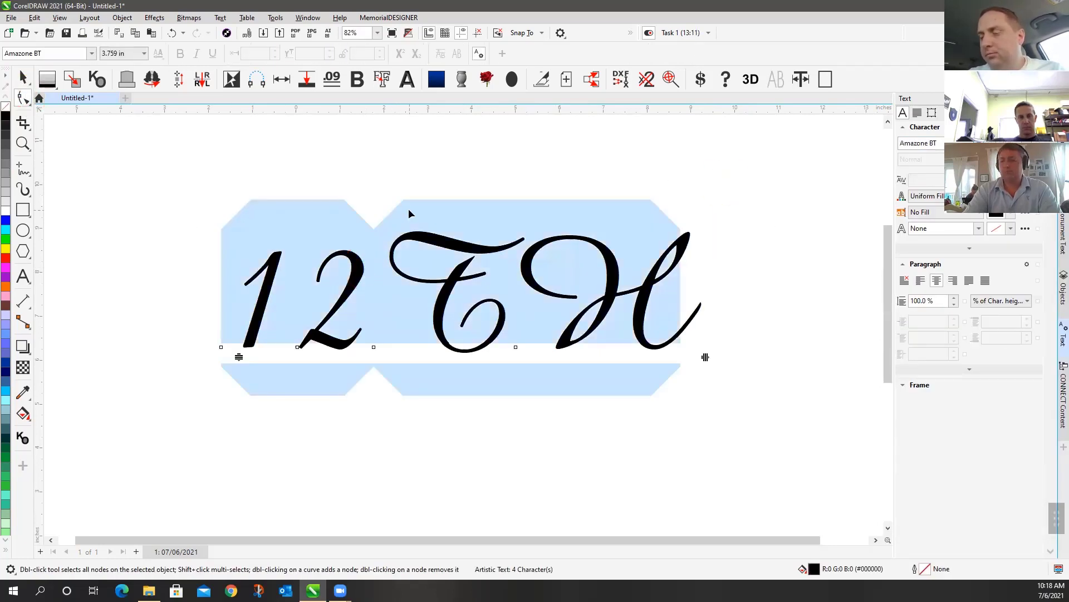
pyautogui.click(22, 78)
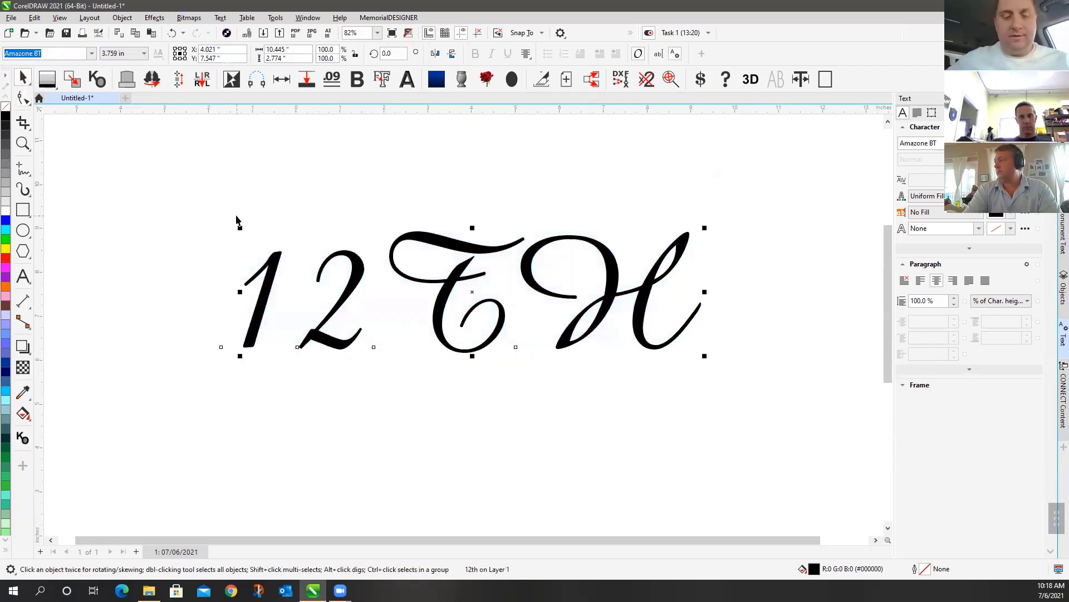
# Retype the Amazone BT text from 12TH to 'DEC. 26, 1979'
pyautogui.click(25, 278)
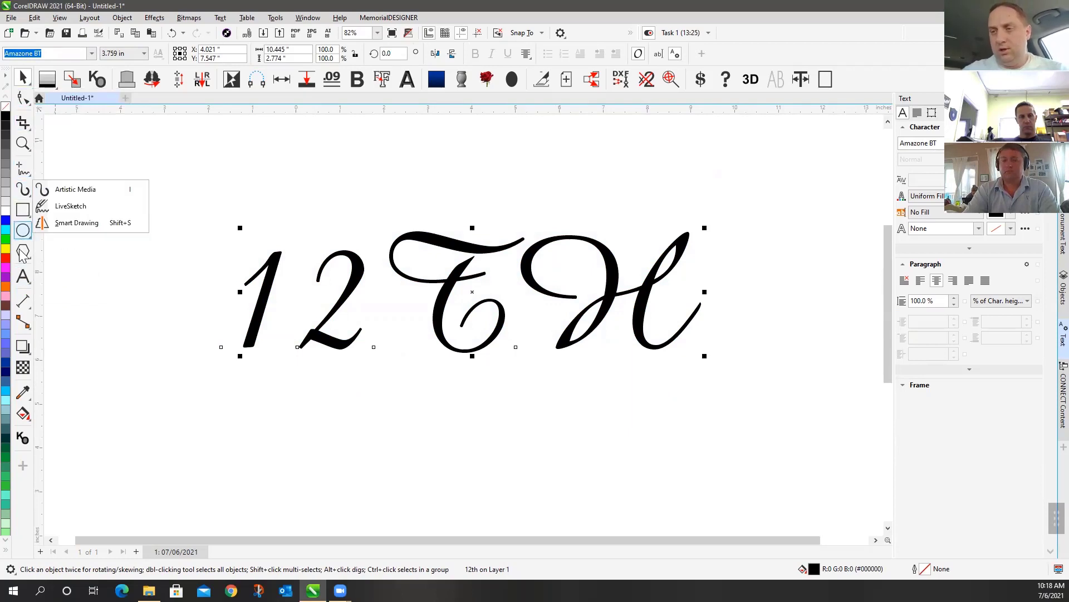
pyautogui.click(56, 276)
pyautogui.click(261, 281)
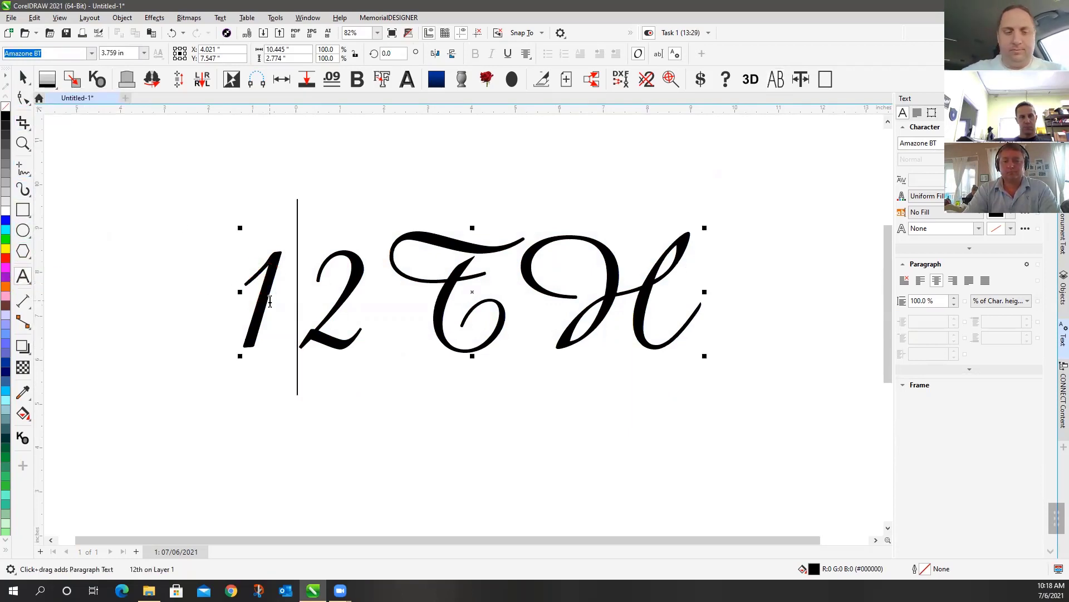
pyautogui.hotkey('ctrl', 'a')
pyautogui.write('DEC')
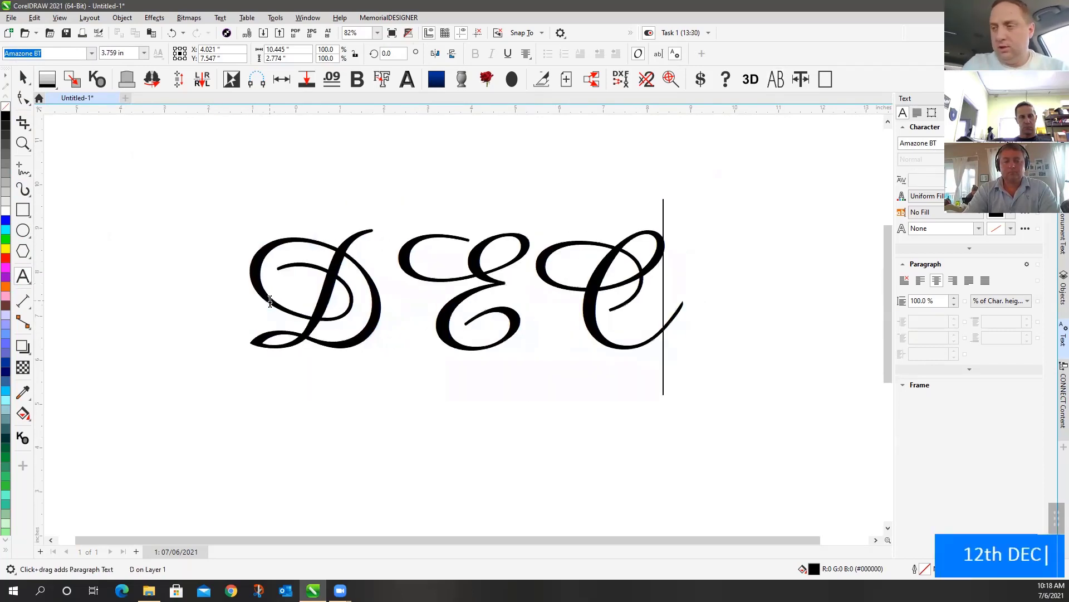
pyautogui.write('. 26')
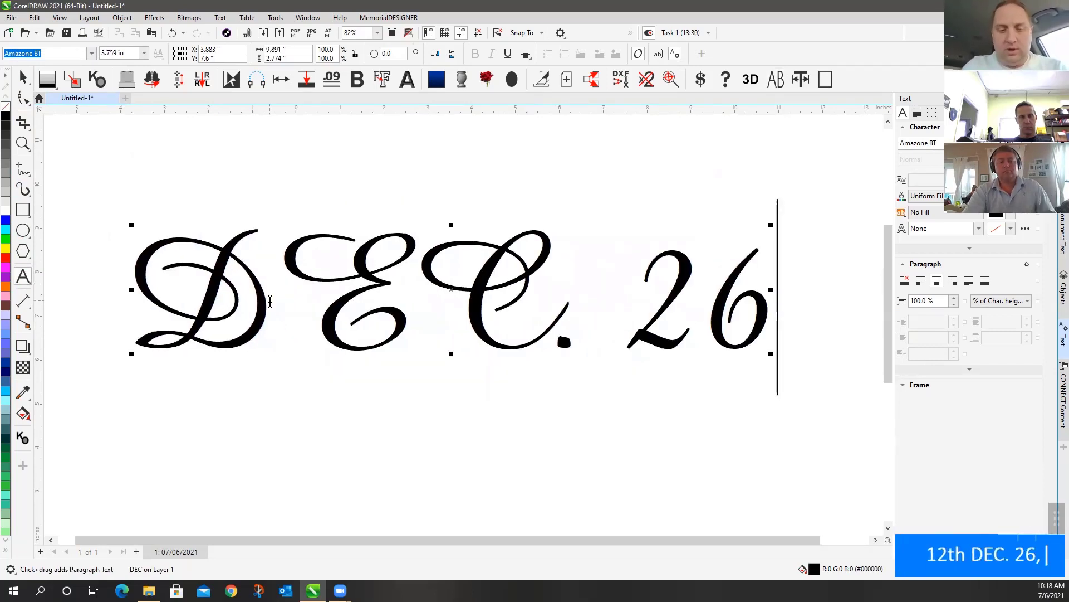
pyautogui.write(', 1979')
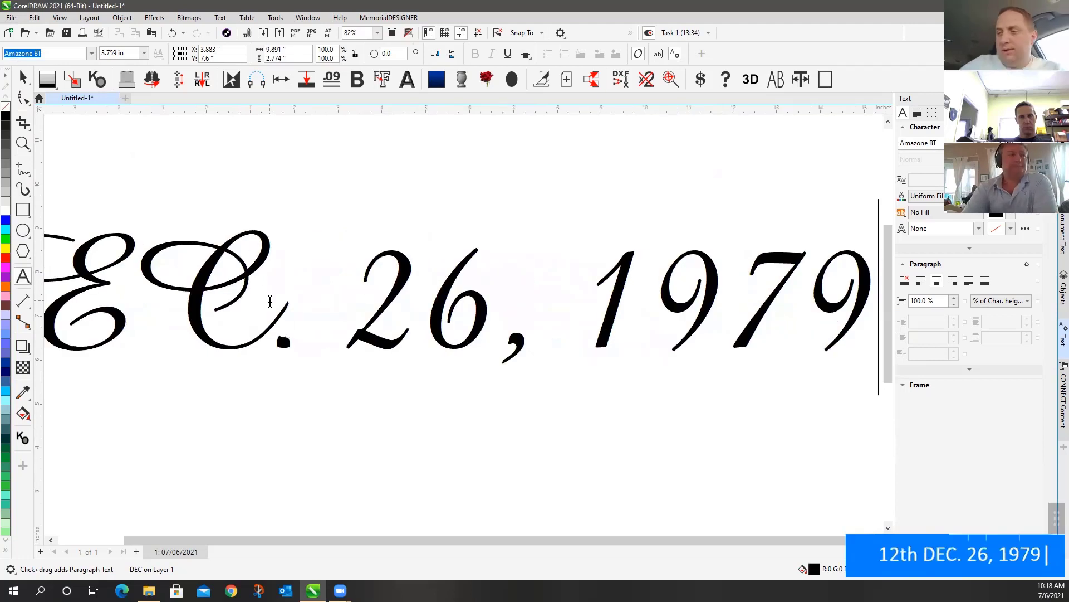
pyautogui.click(23, 78)
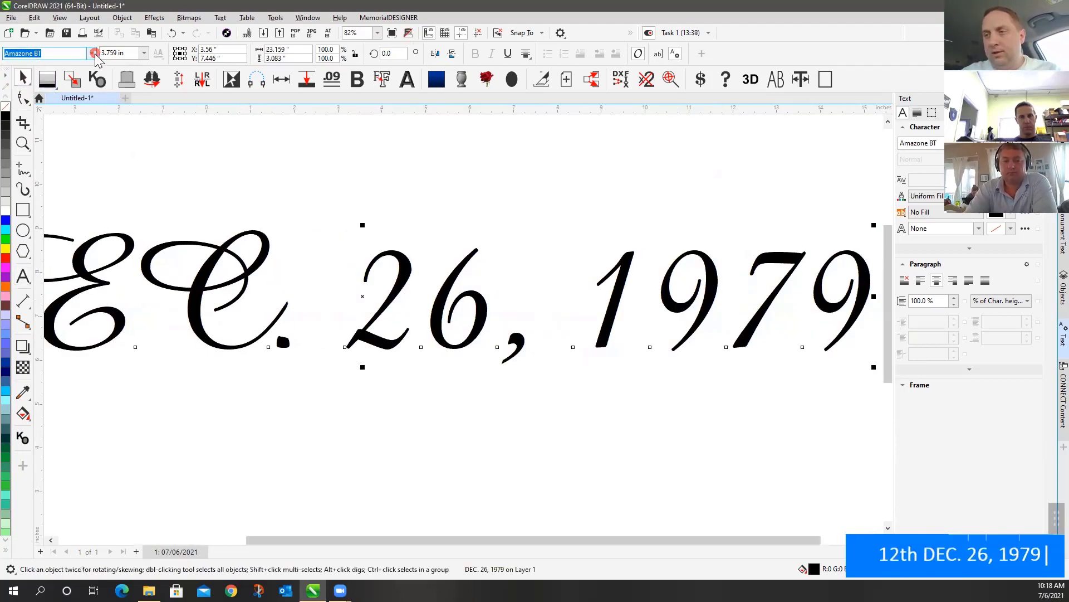
# Apply the MLC Gothic Block AISC font to 'DEC. 26, 1979' and zoom to fit all objects
pyautogui.click(92, 53)
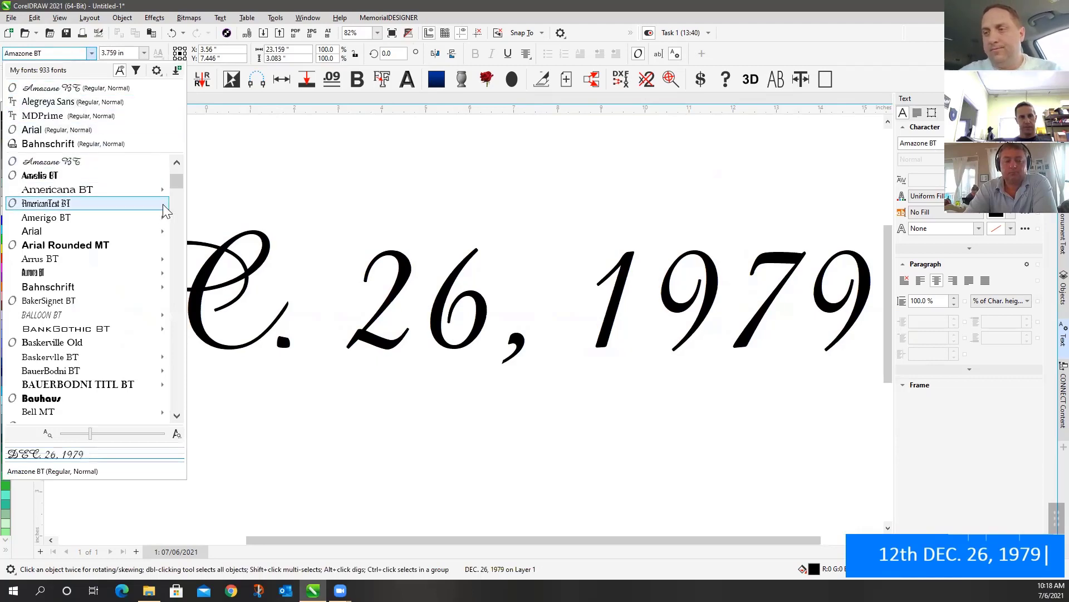
pyautogui.click(172, 177)
pyautogui.moveTo(181, 269); pyautogui.dragTo(177, 317)
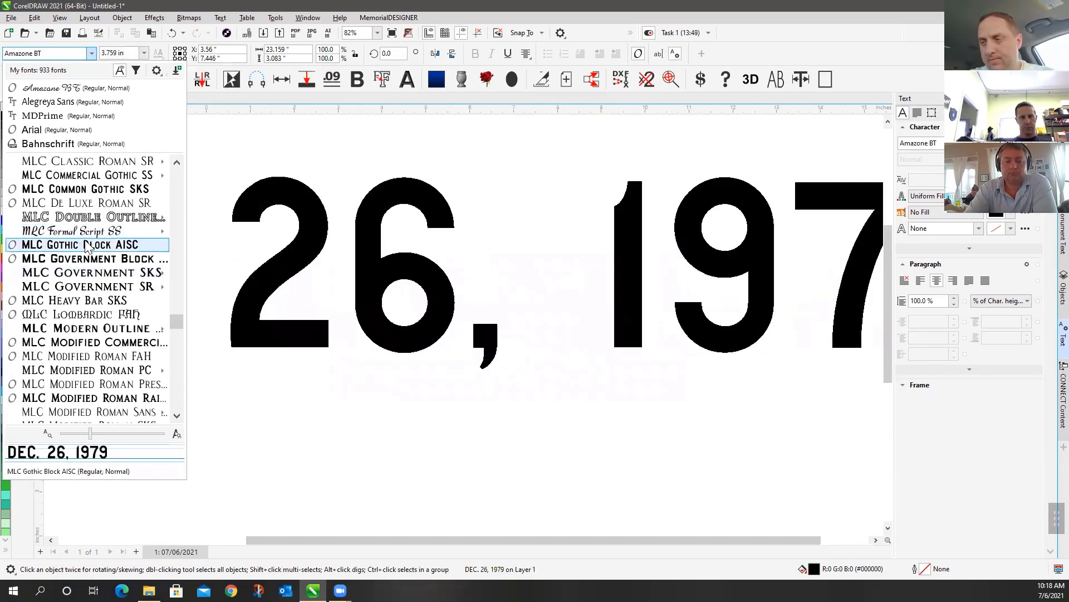
pyautogui.click(87, 245)
pyautogui.scroll(-2, 507, 273)
pyautogui.scroll(-3, 457, 324)
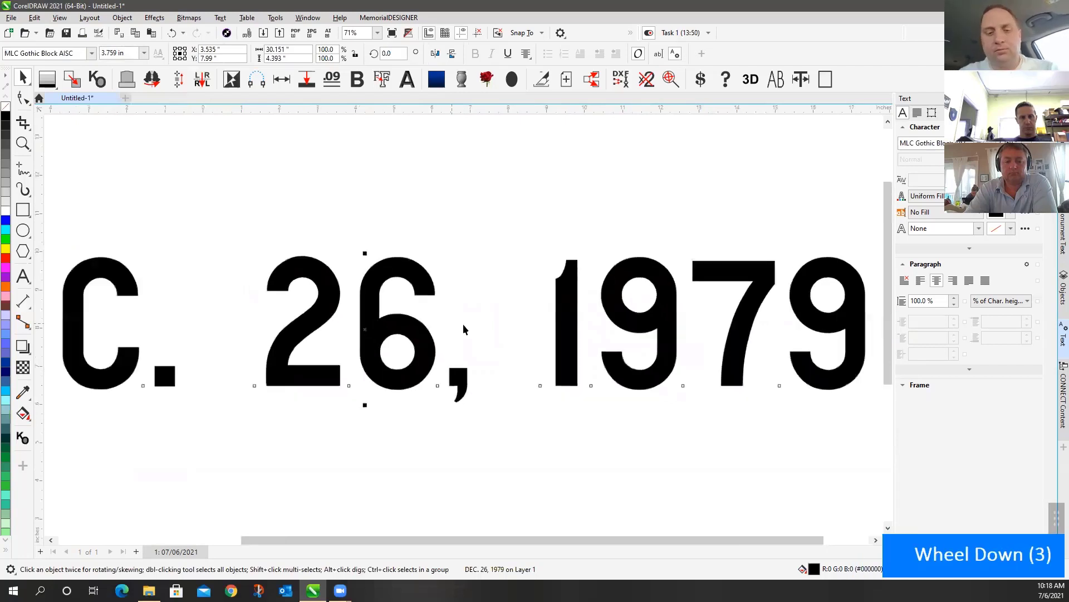
pyautogui.press('F4')
pyautogui.click(497, 226)
pyautogui.scroll(-2, 518, 410)
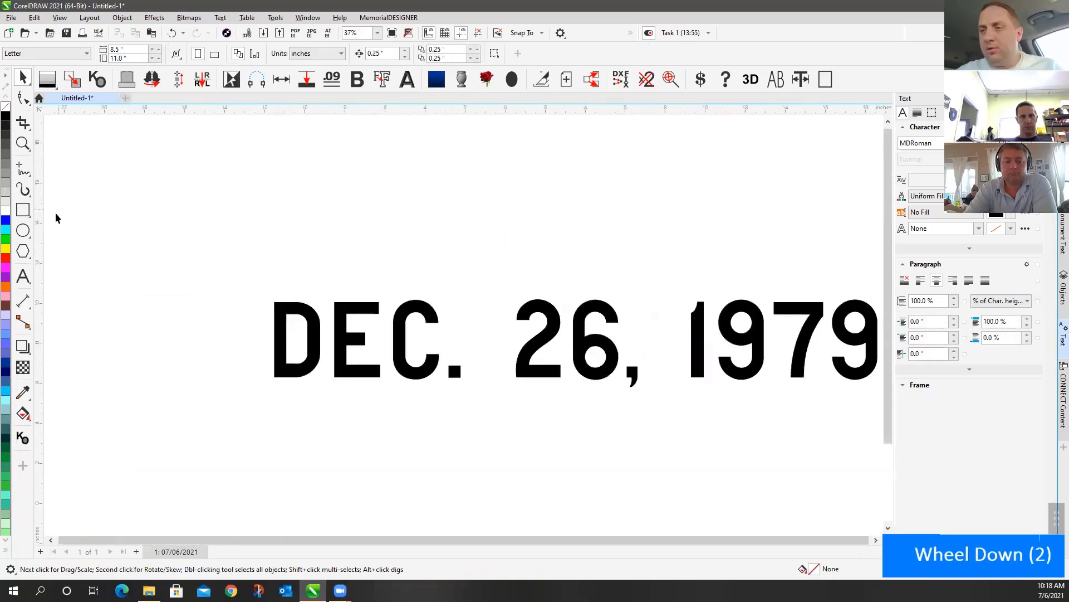
# Insert the person's name as a new first line above the date
pyautogui.click(22, 275)
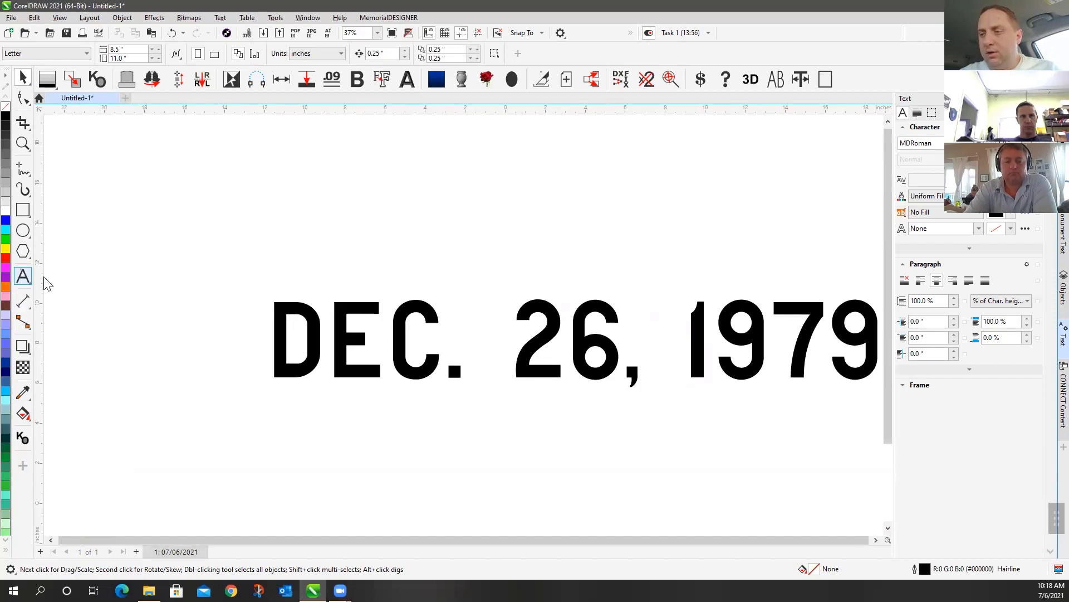
pyautogui.click(284, 334)
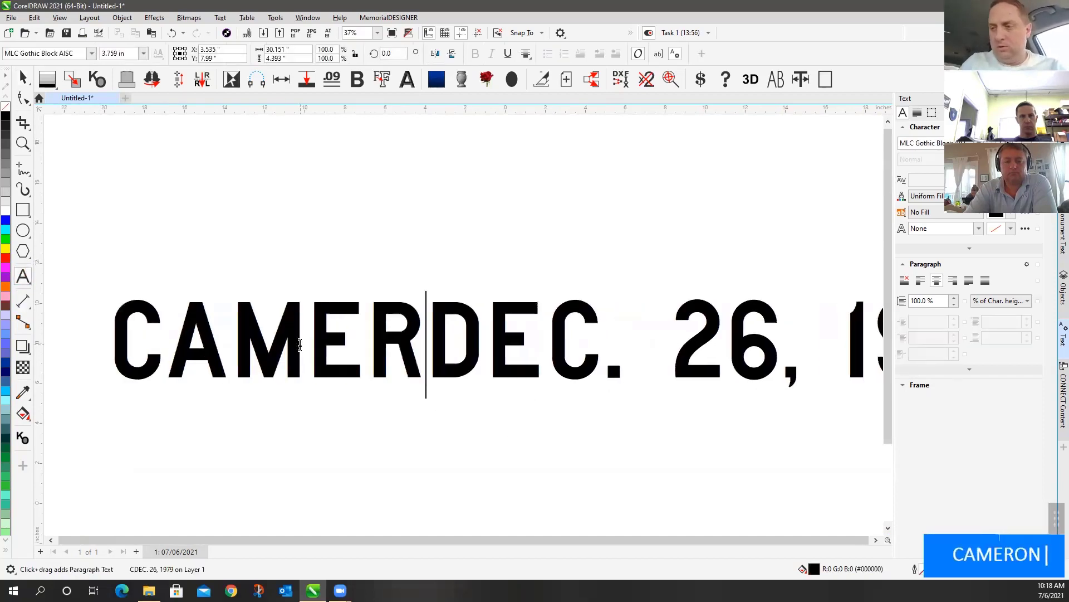
pyautogui.press('Return')
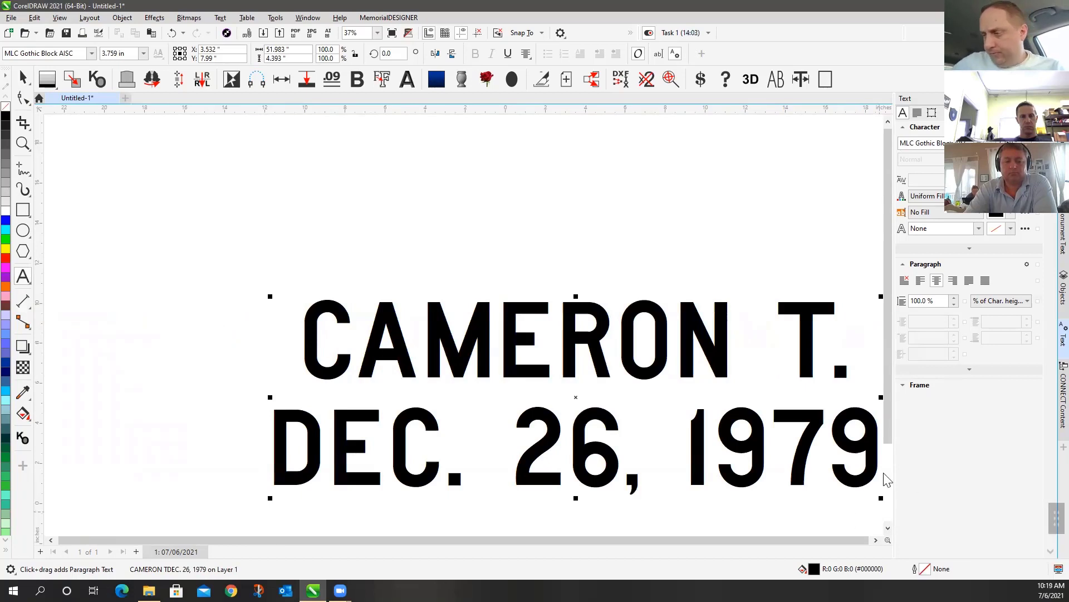
# Add a third line reading NEVER below the date, then select the name line
pyautogui.click(849, 443)
pyautogui.press('Right')
pyautogui.press('Return')
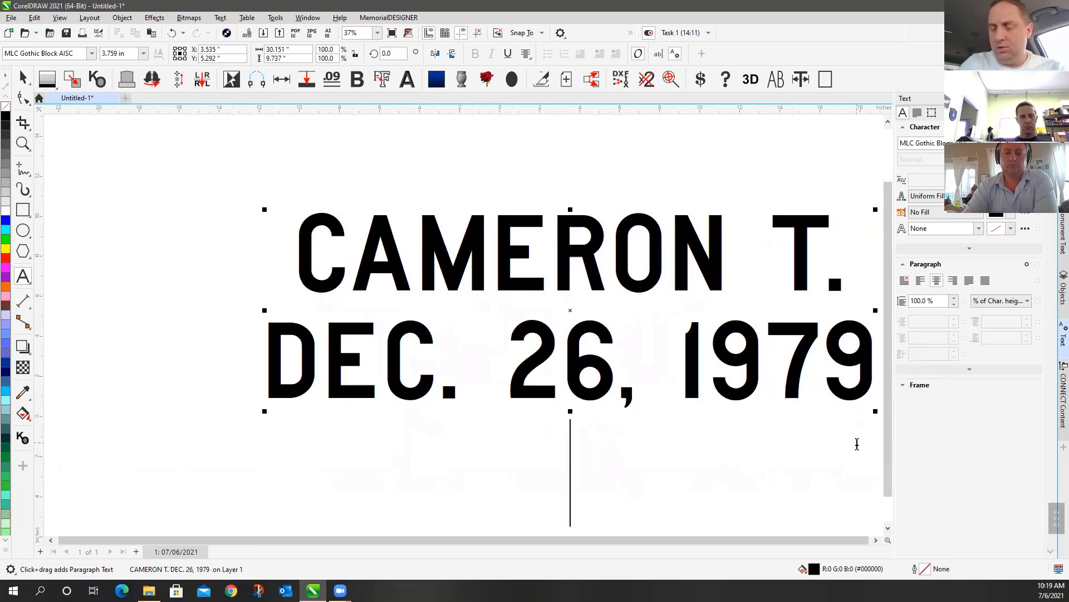
pyautogui.write('NEVER')
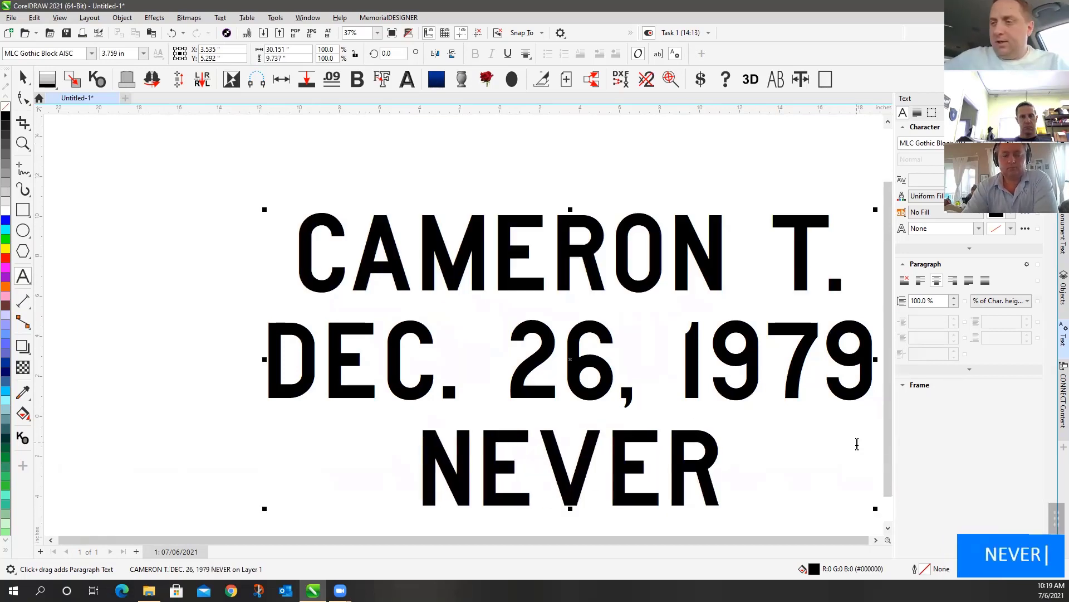
pyautogui.moveTo(299, 254); pyautogui.dragTo(835, 256)
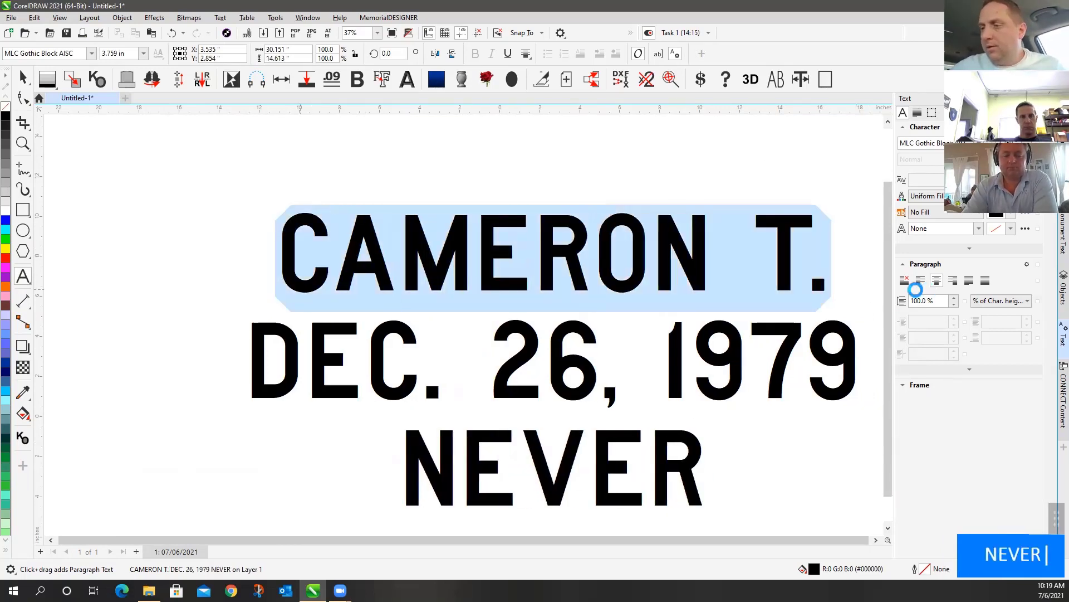
# Set the name line to size 1.25 and the date and NEVER lines to size 1
pyautogui.click(134, 54)
pyautogui.write('1.25')
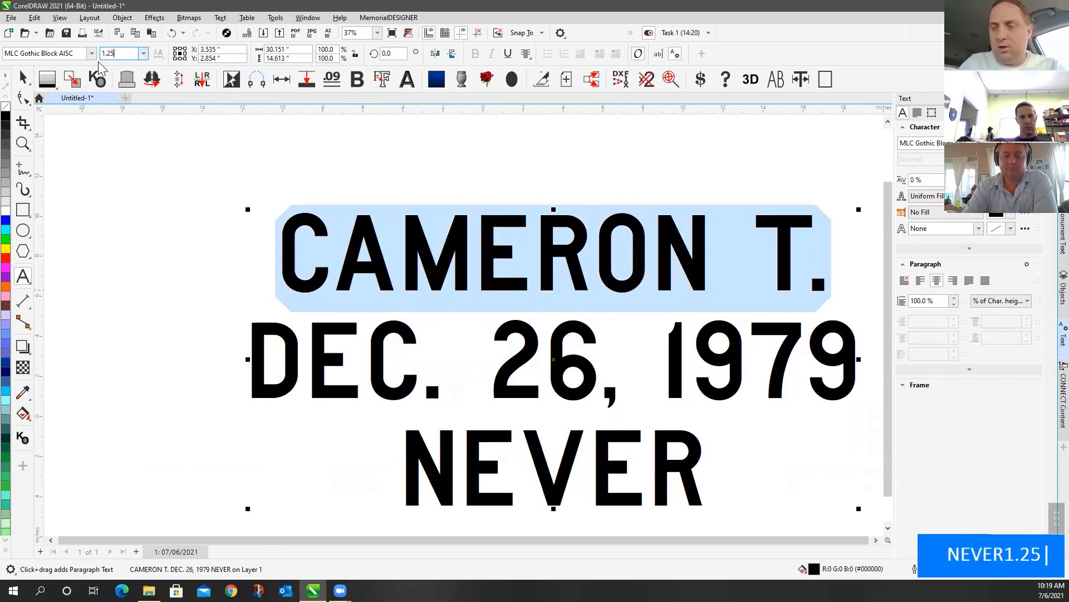
pyautogui.press('Return')
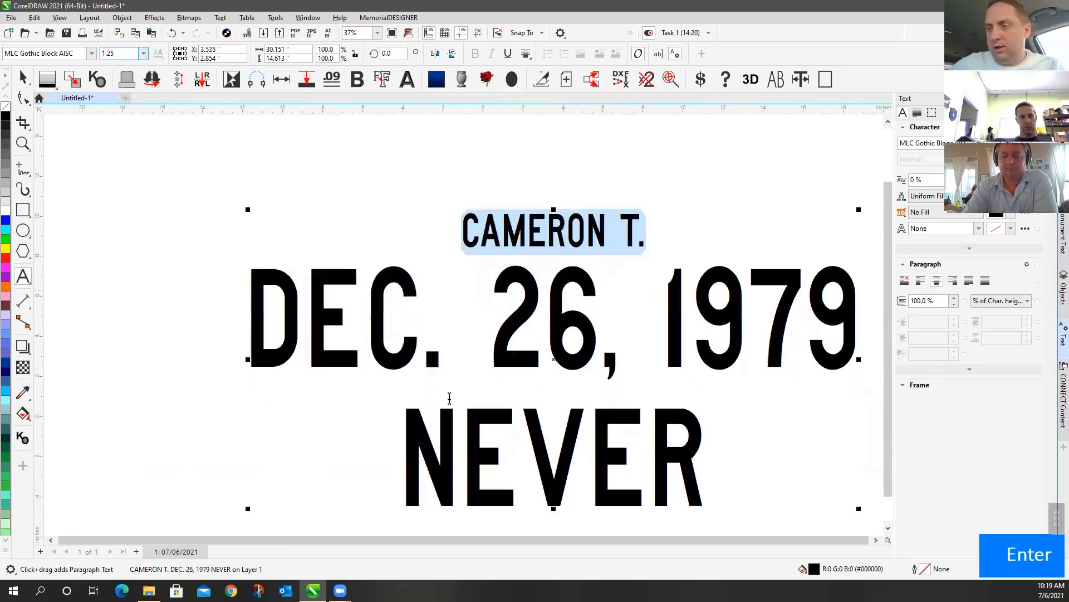
pyautogui.moveTo(248, 317); pyautogui.dragTo(776, 514)
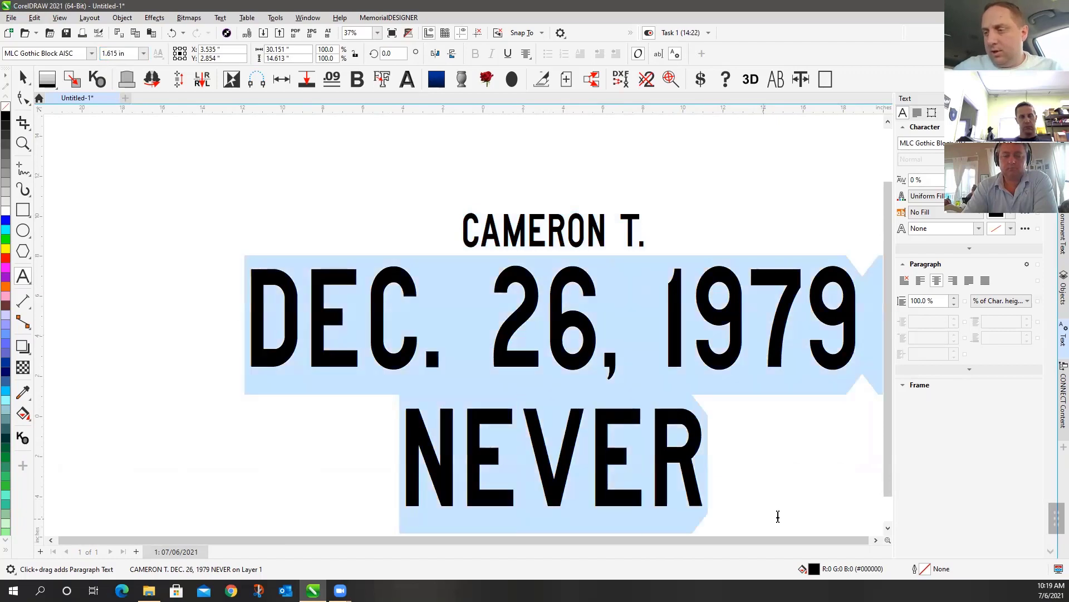
pyautogui.click(133, 54)
pyautogui.write('1')
pyautogui.press('Return')
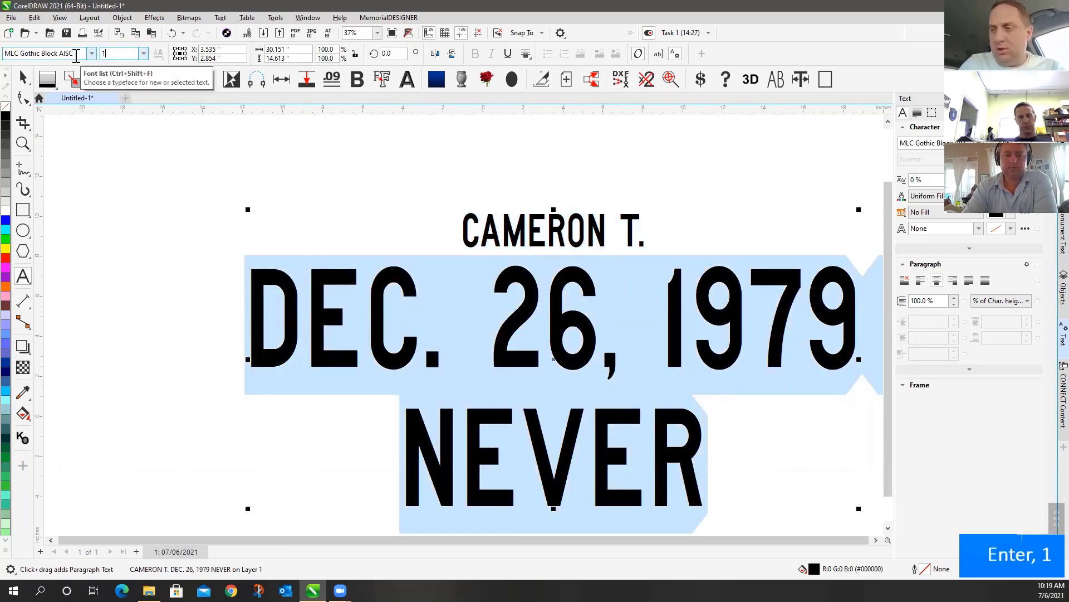
# Move the text block up-left, undo and redo back to the enlarged name line, and zoom to fit
pyautogui.click(22, 77)
pyautogui.click(388, 186)
pyautogui.click(397, 259)
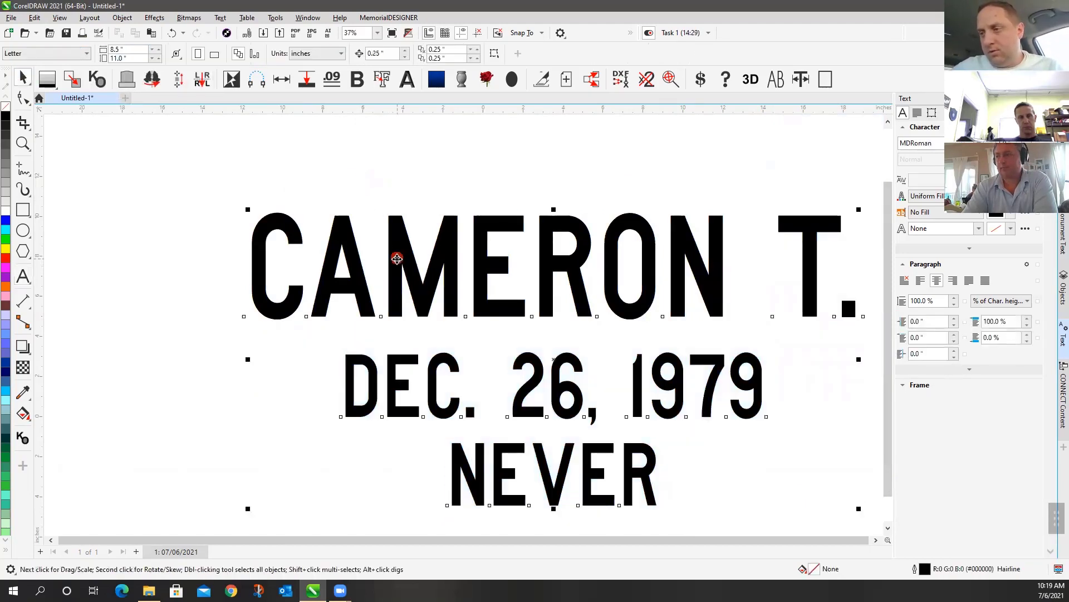
pyautogui.moveTo(406, 253); pyautogui.dragTo(284, 222)
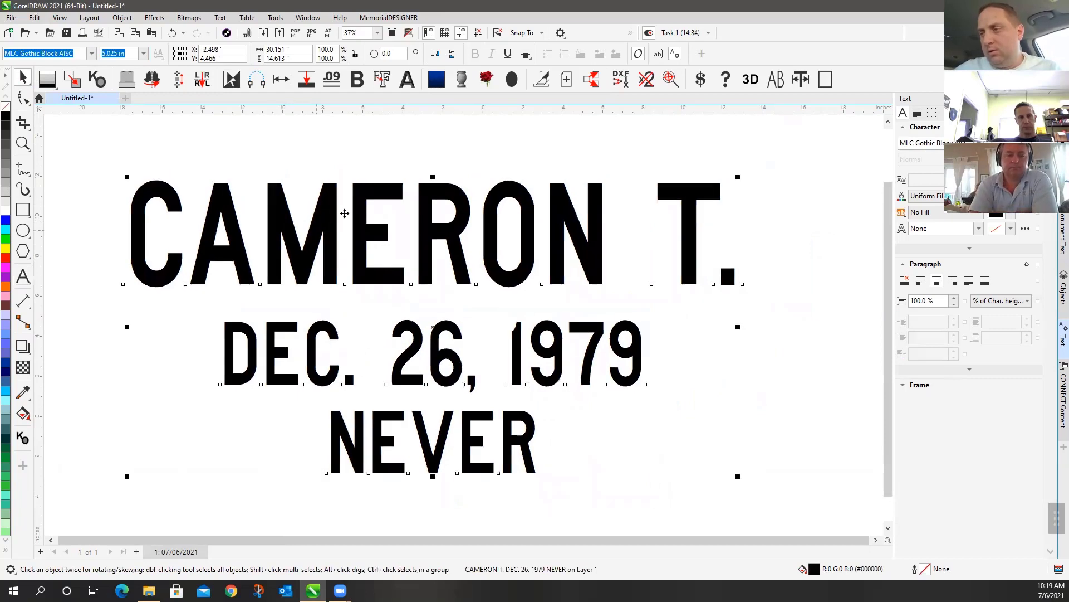
pyautogui.click(299, 158)
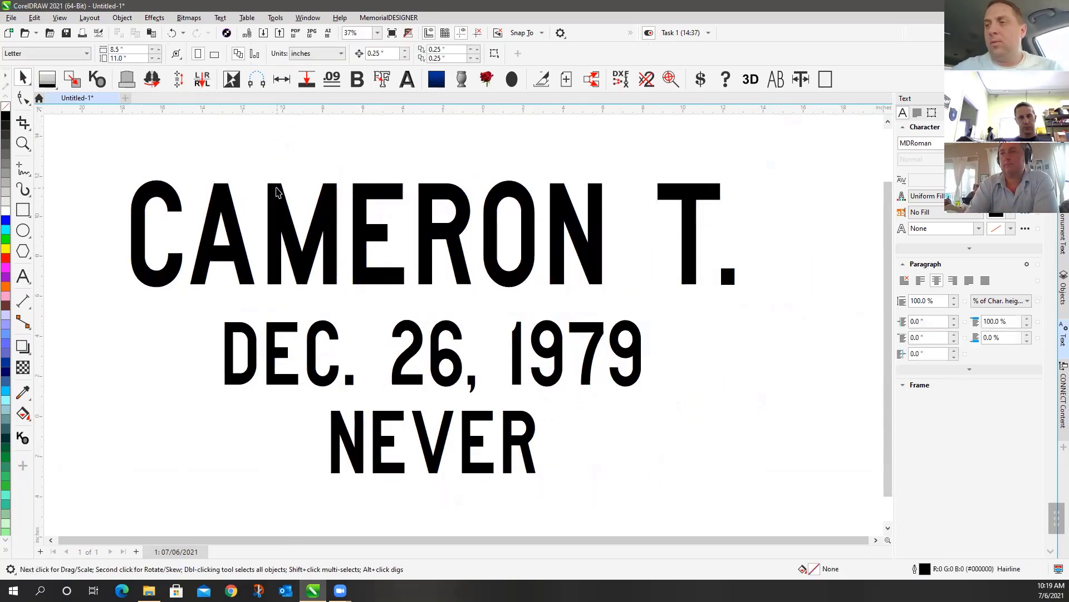
pyautogui.hotkey('ctrl', 'z')
pyautogui.hotkey('ctrl', 'z')
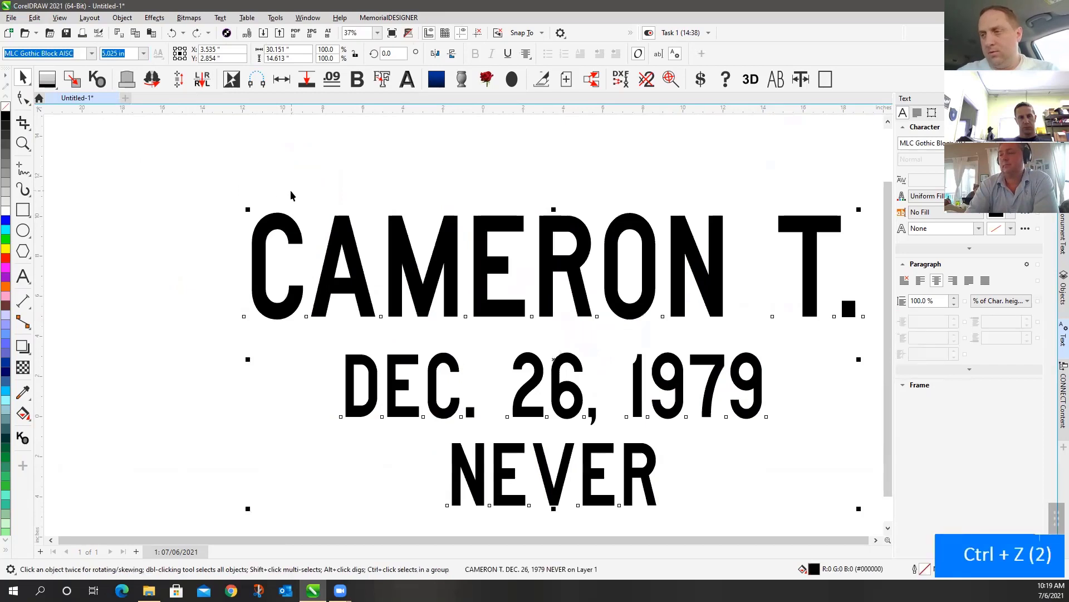
pyautogui.hotkey('ctrl', 'z')
pyautogui.hotkey('ctrl', 'z')
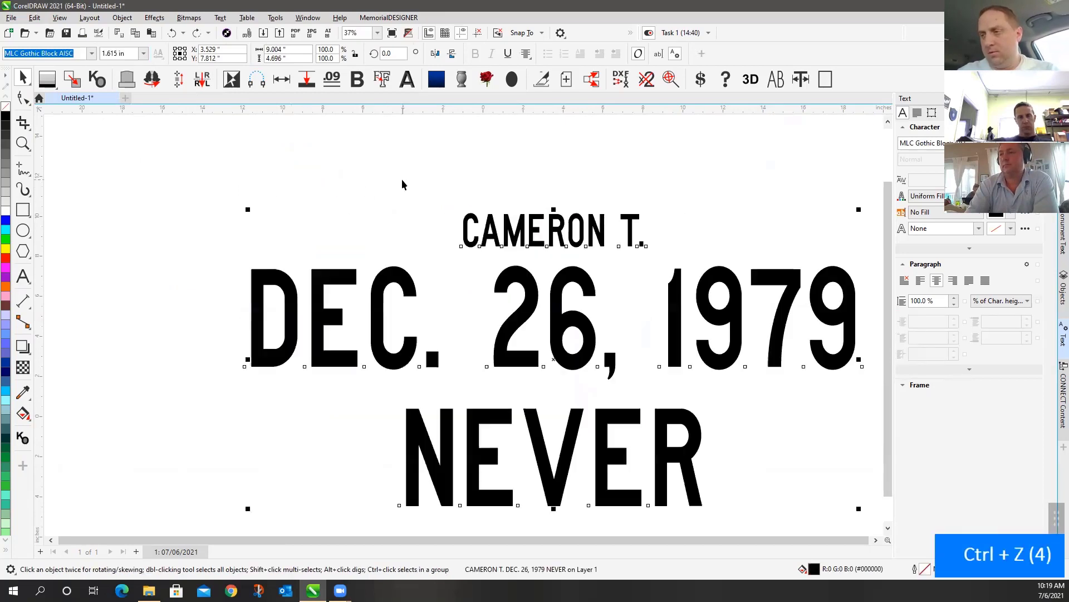
pyautogui.hotkey('ctrl', 'shift', 'z')
pyautogui.hotkey('ctrl', 'shift', 'z')
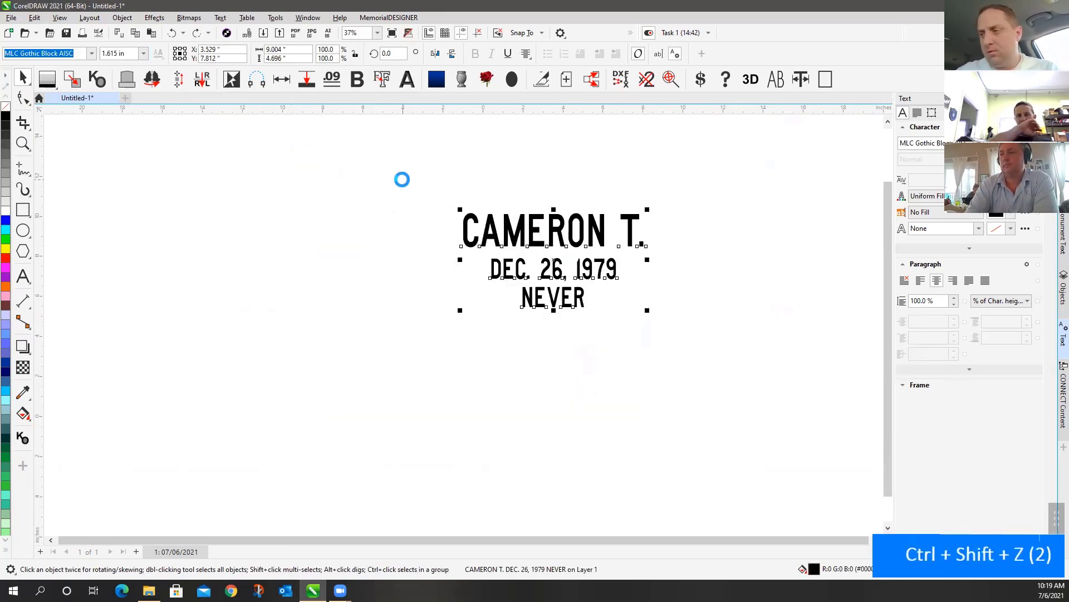
pyautogui.click(454, 184)
pyautogui.press('F4')
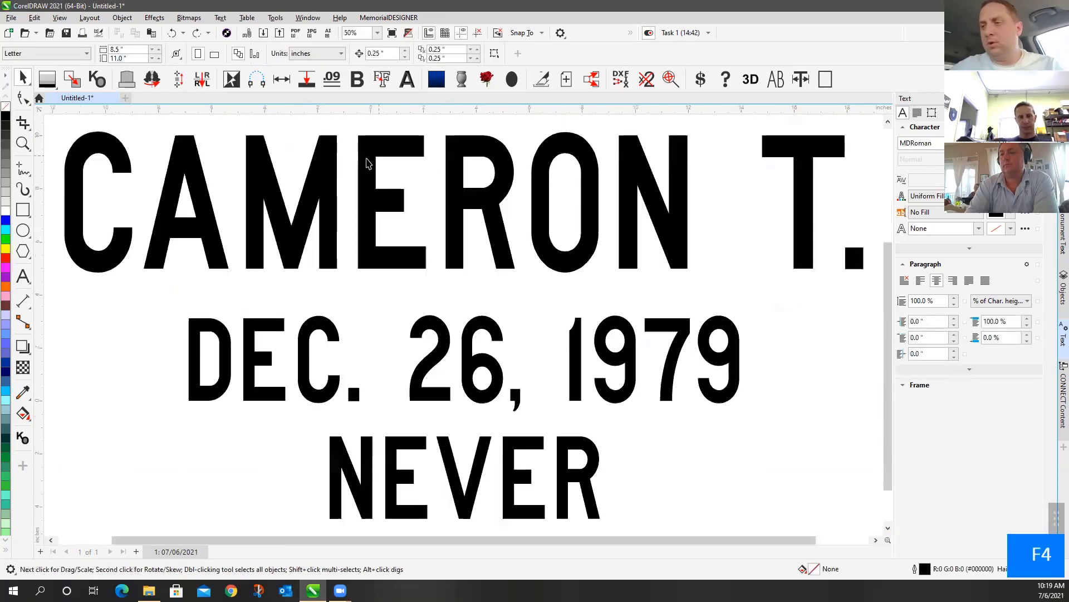
pyautogui.click(184, 170)
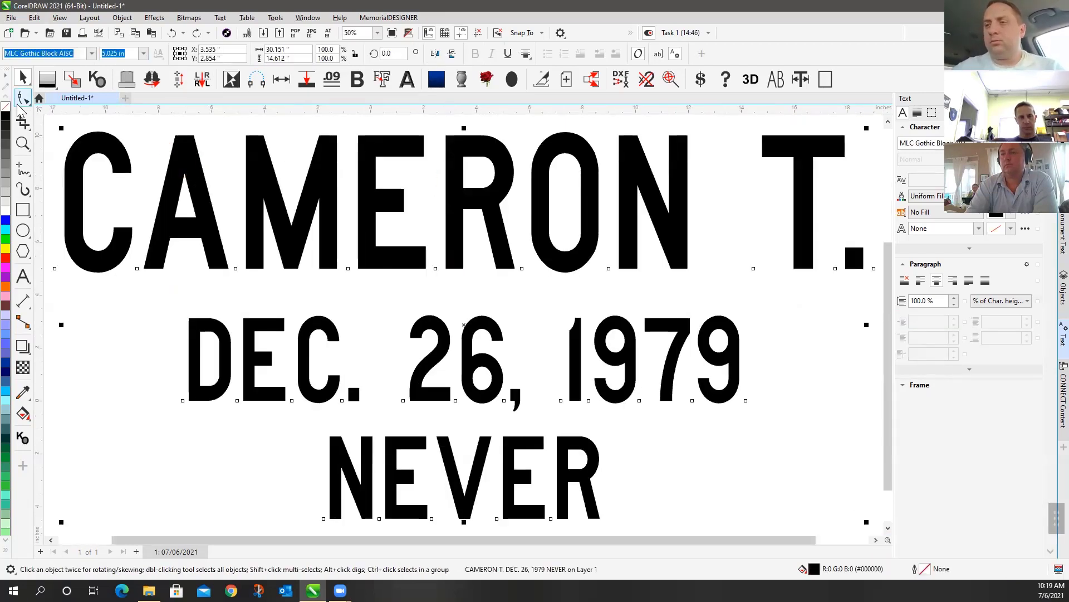
# Widen the letter spacing on all three lines in two interactive adjustments
pyautogui.scroll(-7, 463, 323)
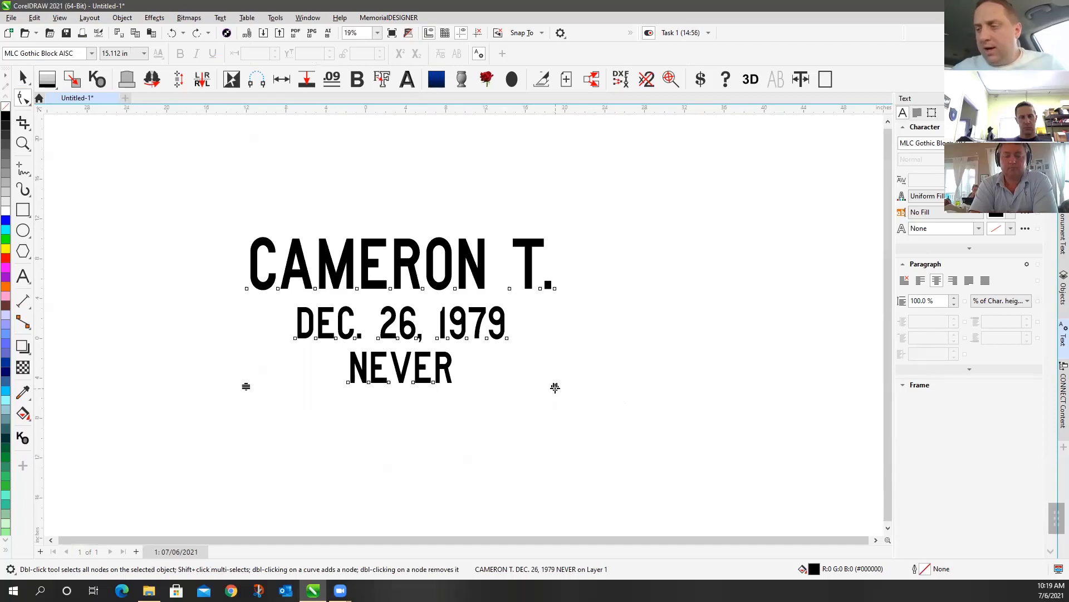
pyautogui.moveTo(556, 387); pyautogui.dragTo(620, 380)
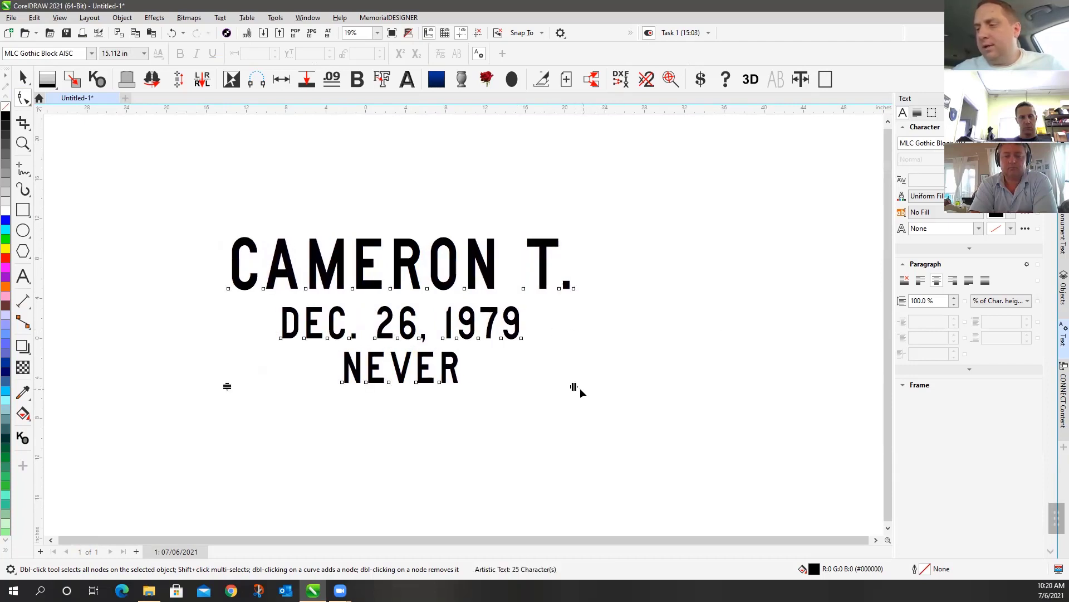
pyautogui.moveTo(573, 387); pyautogui.dragTo(646, 390)
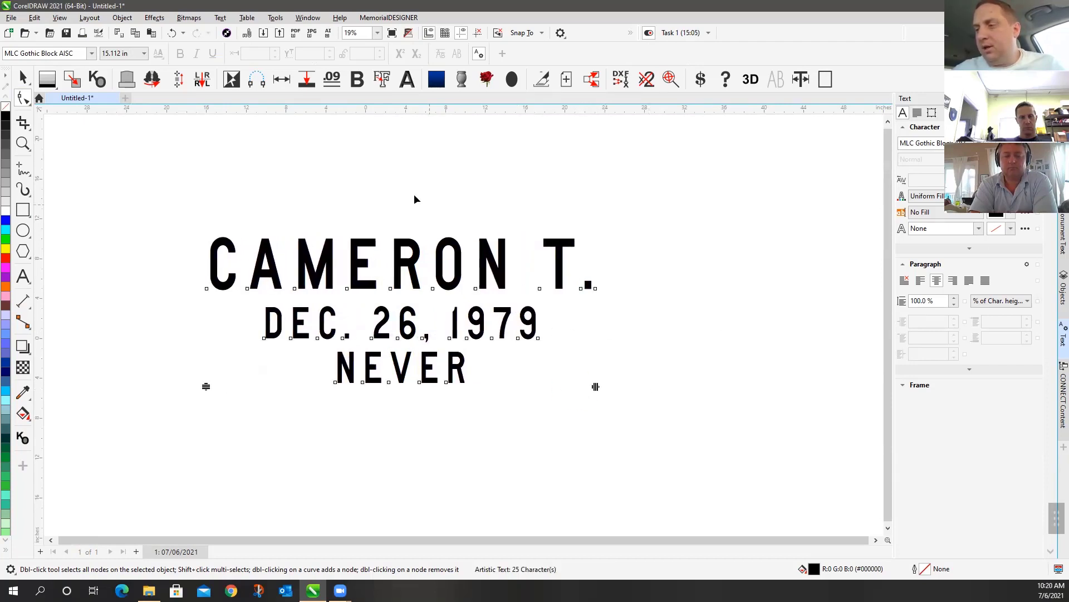
pyautogui.click(22, 78)
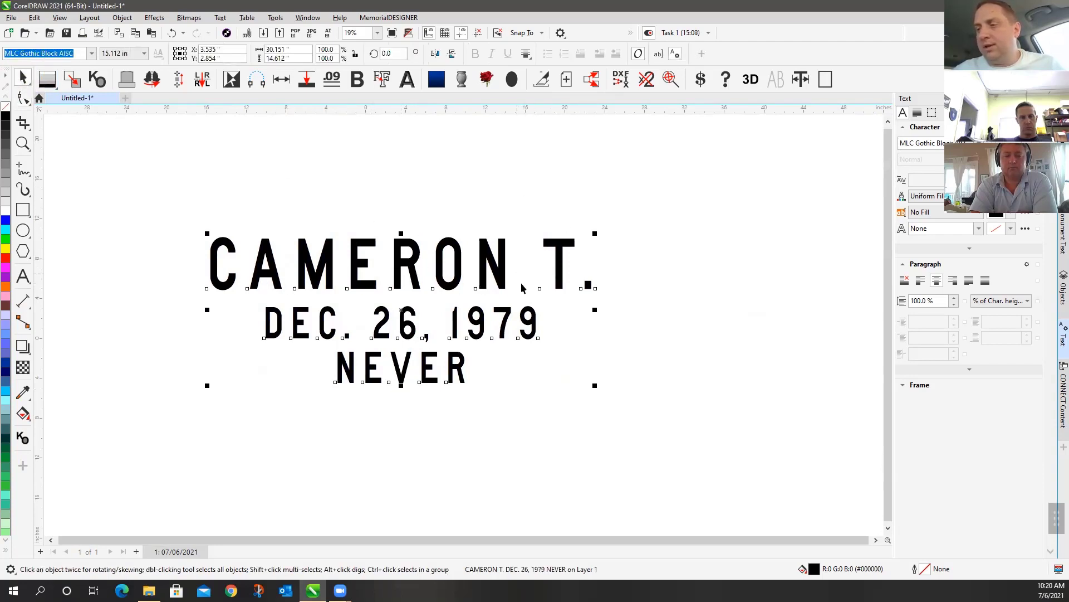
pyautogui.click(540, 173)
pyautogui.click(482, 270)
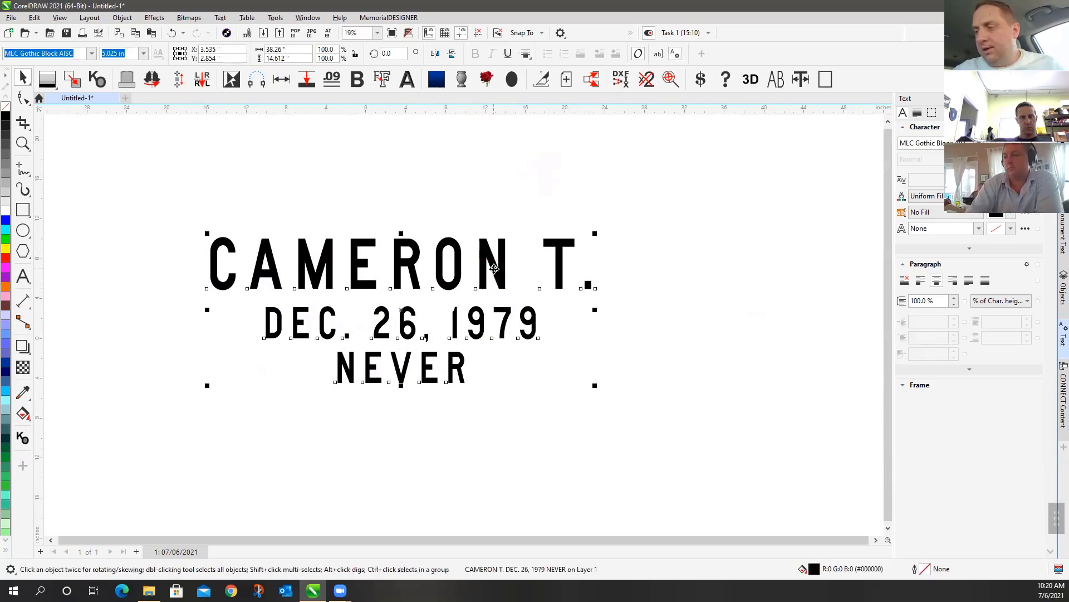
# Fine-tune the letter spacing wider then tighter, and tighten the word spacing
pyautogui.click(23, 99)
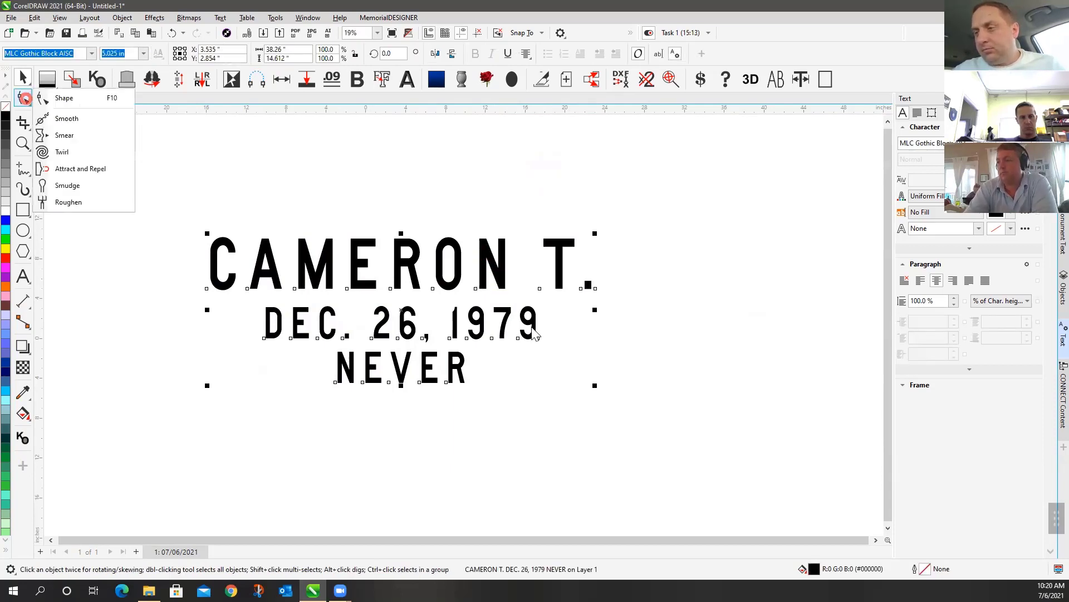
pyautogui.click(60, 99)
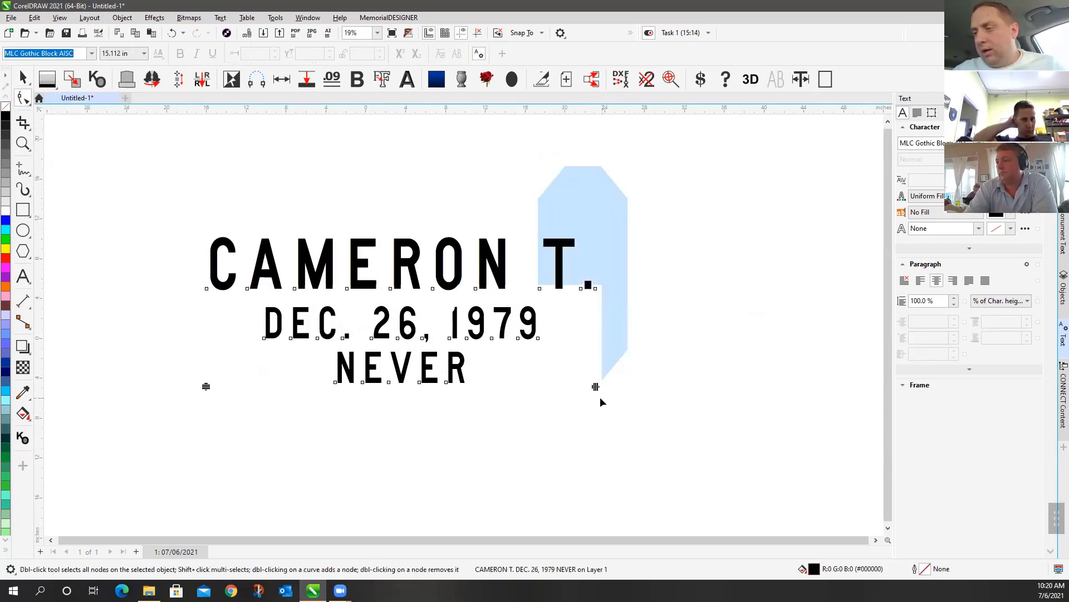
pyautogui.moveTo(597, 389); pyautogui.dragTo(689, 400)
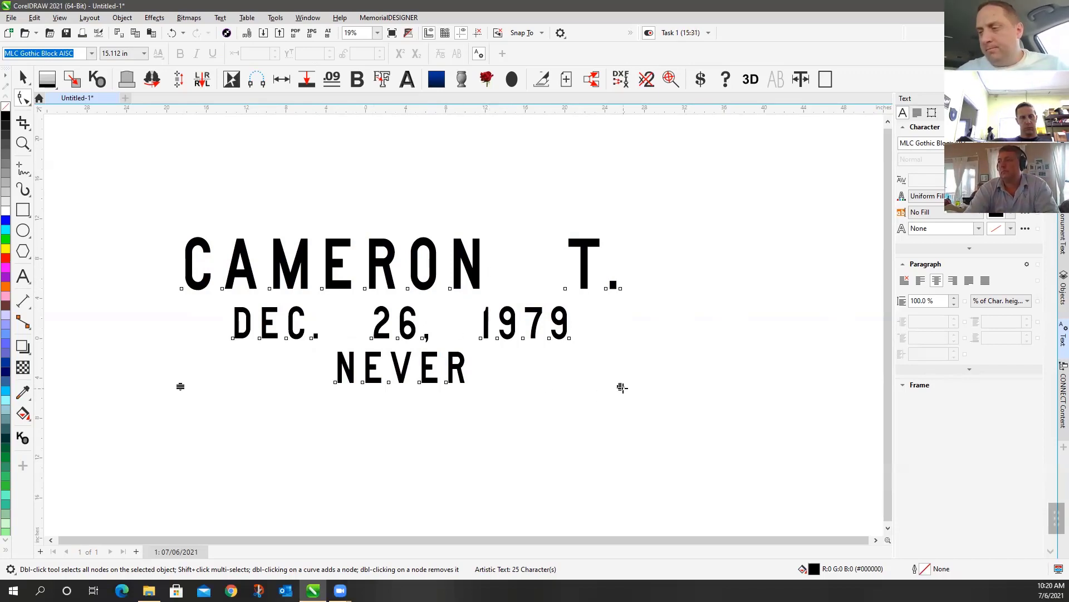
pyautogui.moveTo(622, 387); pyautogui.dragTo(668, 394)
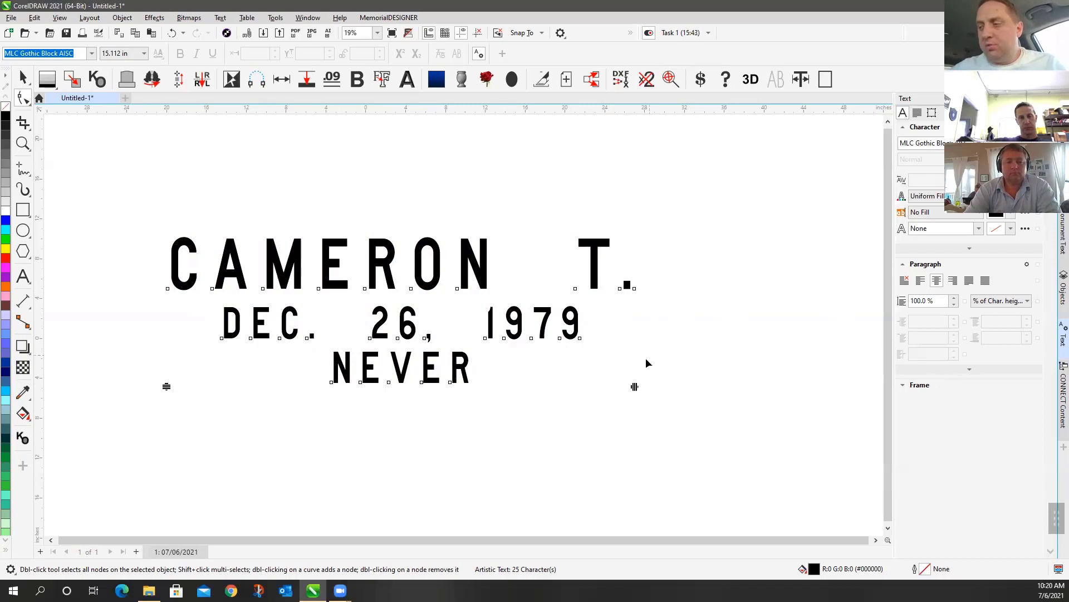
pyautogui.moveTo(633, 386); pyautogui.dragTo(530, 375)
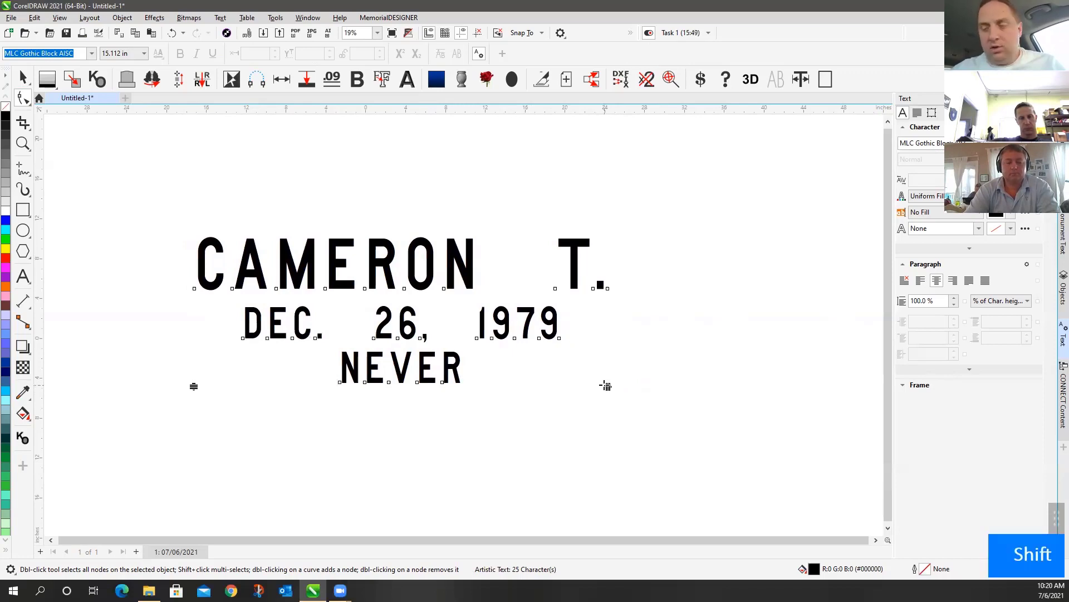
pyautogui.moveTo(604, 383); pyautogui.dragTo(543, 381)
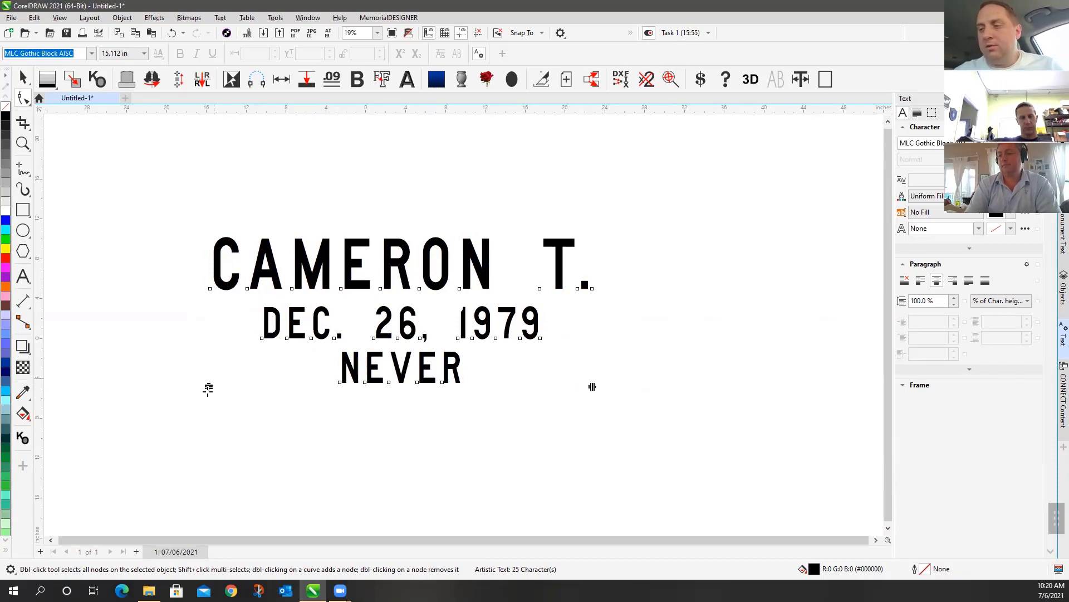
# Drag the memorial text's line-spacing handle until spacing is about 81% of character height
pyautogui.moveTo(209, 387); pyautogui.dragTo(214, 354)
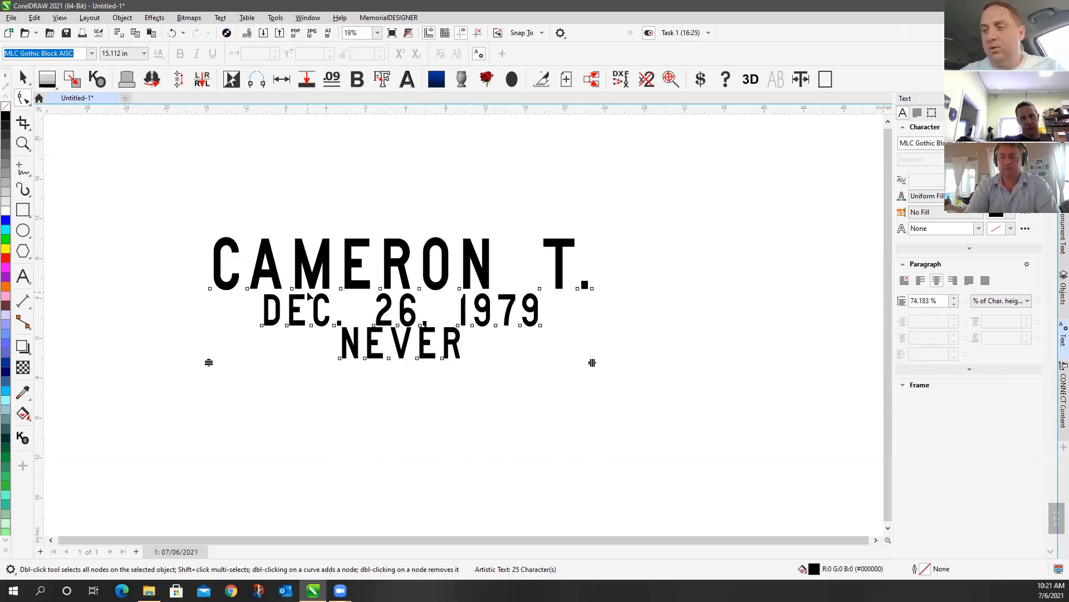
pyautogui.moveTo(210, 363); pyautogui.dragTo(220, 334)
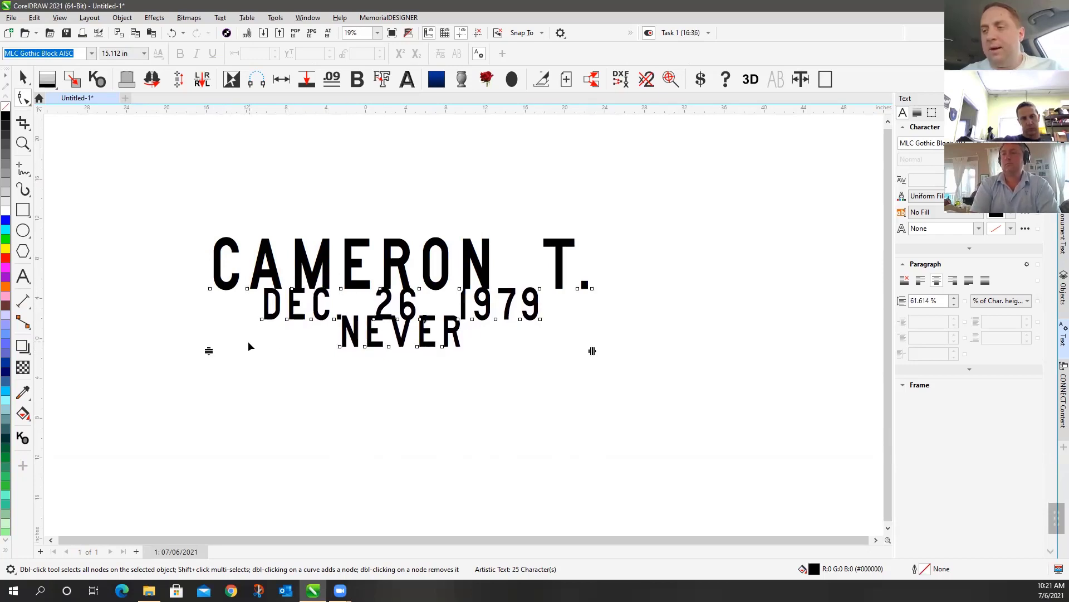
pyautogui.moveTo(208, 351); pyautogui.dragTo(207, 380)
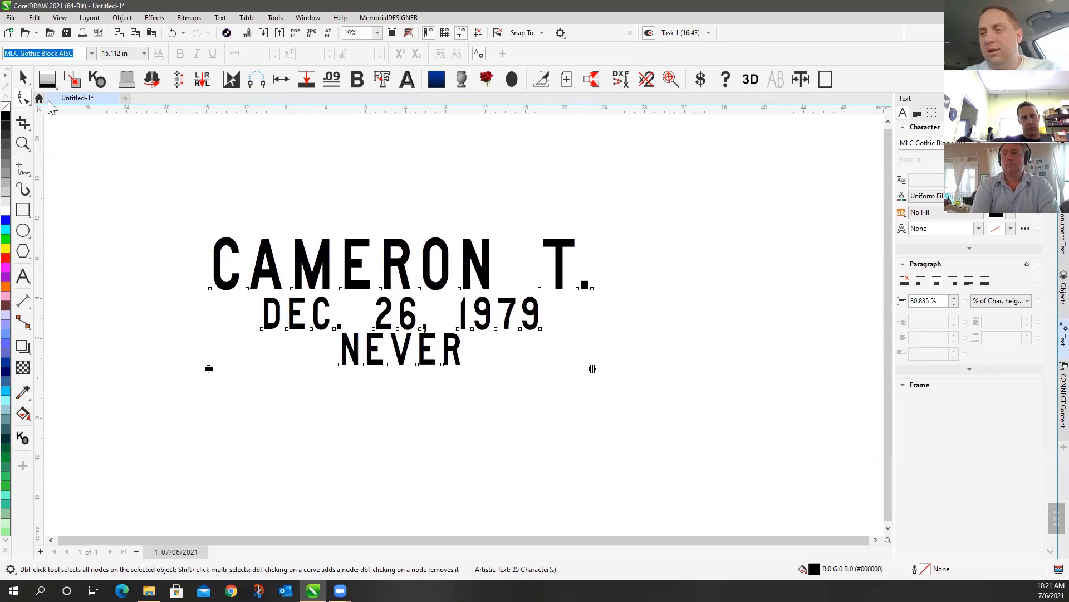
pyautogui.click(22, 78)
pyautogui.click(378, 189)
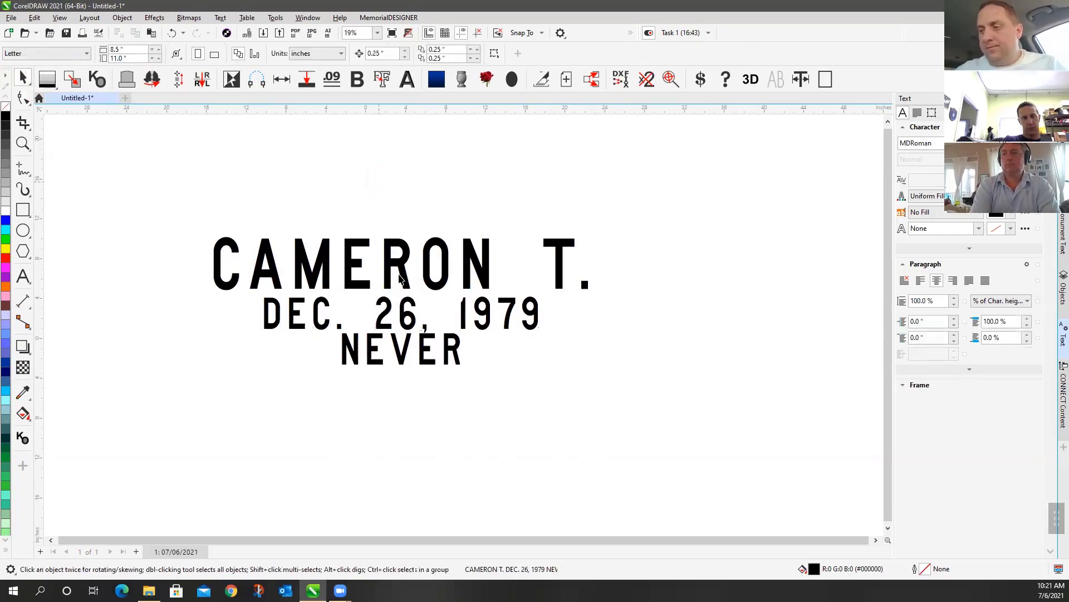
pyautogui.click(400, 279)
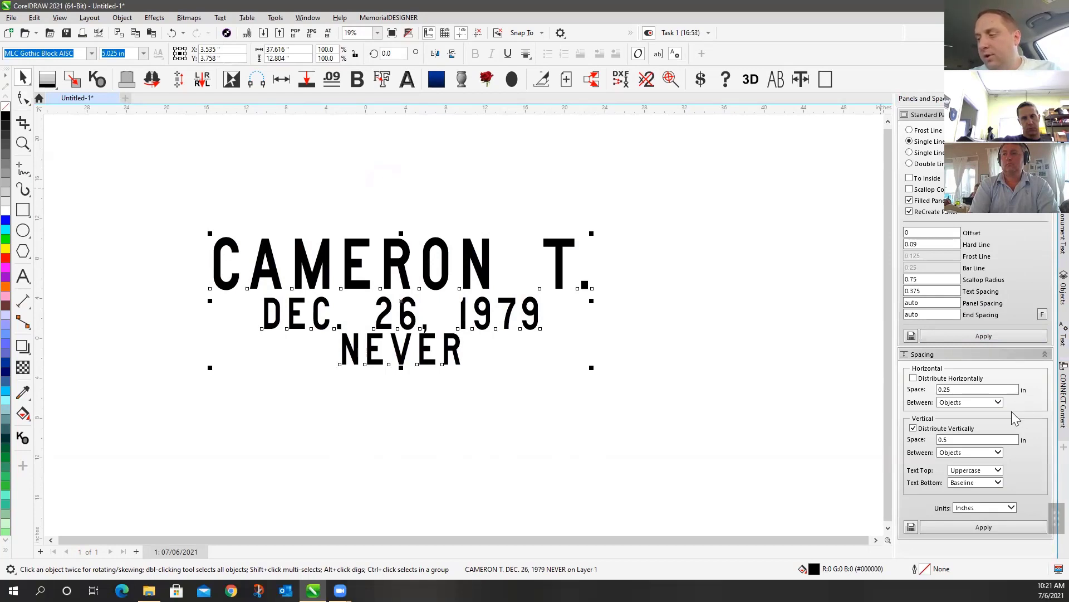
pyautogui.click(965, 527)
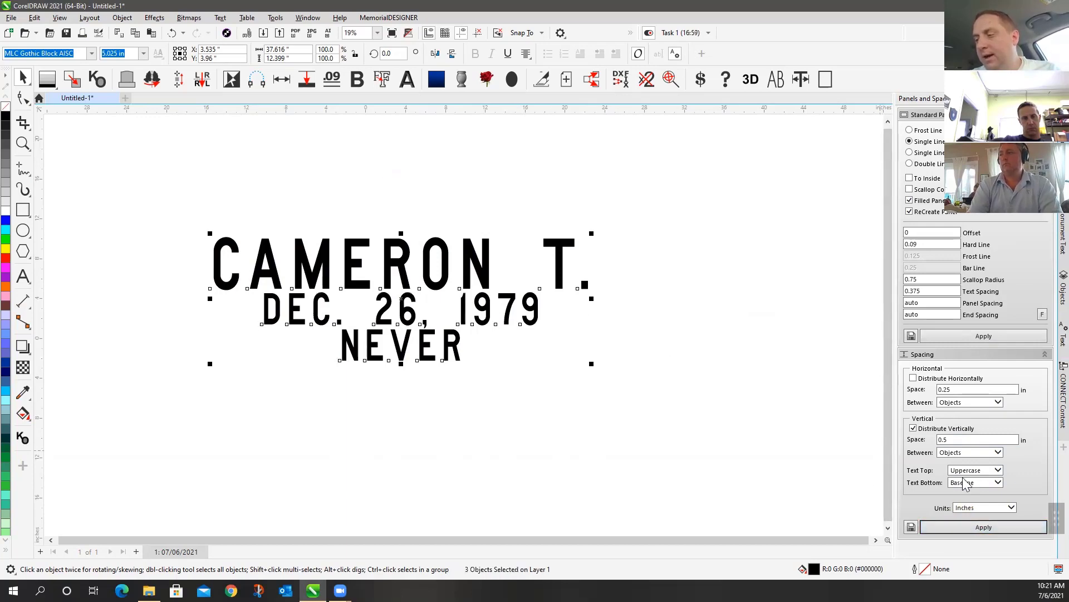
pyautogui.moveTo(959, 440); pyautogui.dragTo(910, 449)
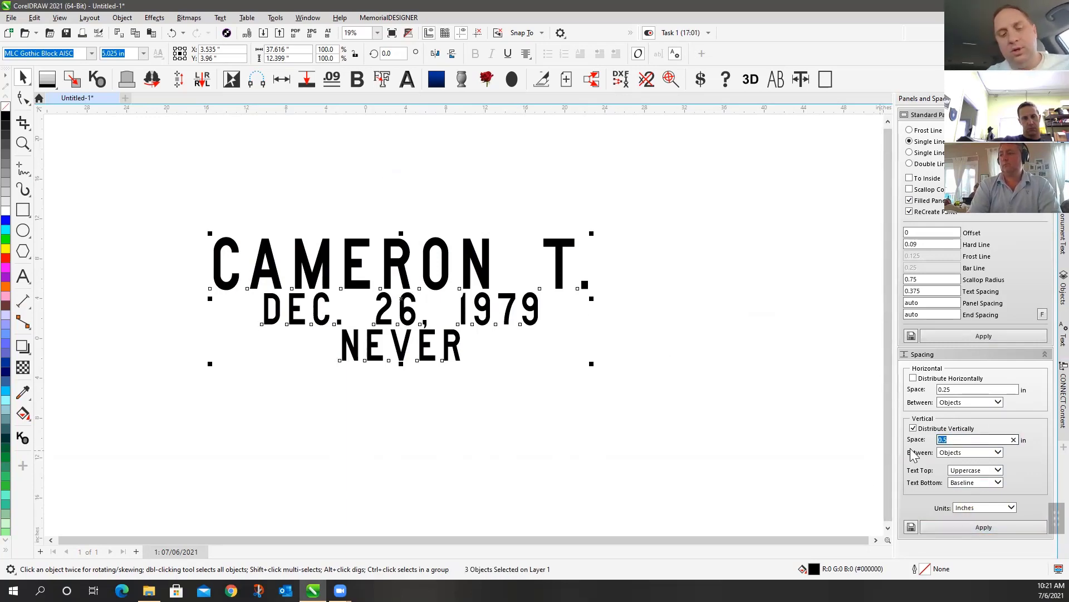
pyautogui.write('1')
pyautogui.click(968, 527)
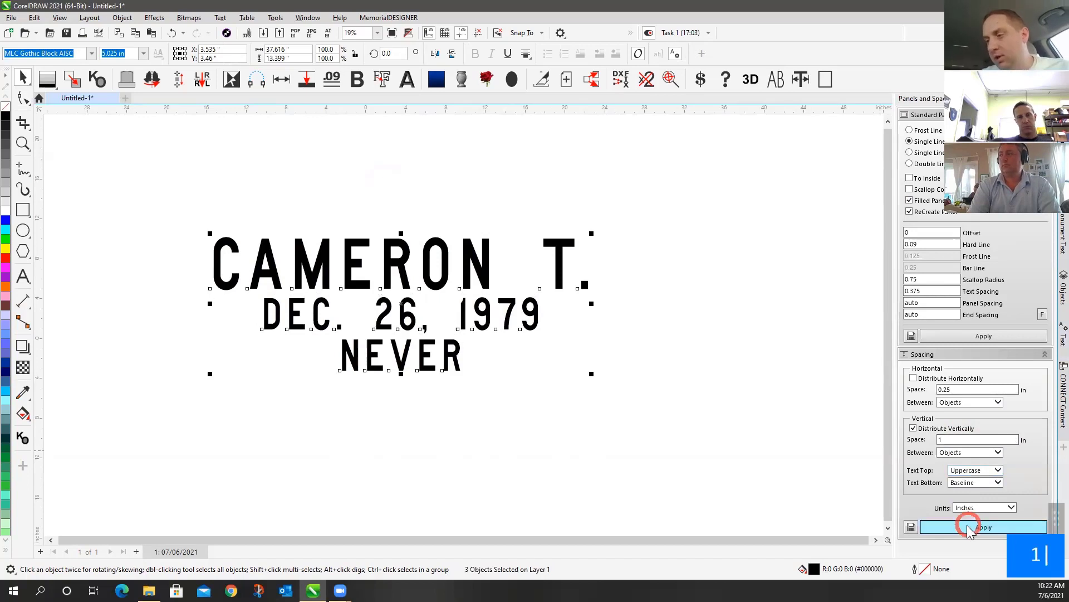
pyautogui.click(709, 252)
# Select all three memorial lines and undo the vertical spacing, letter spacing and resizing changes
pyautogui.moveTo(198, 202); pyautogui.dragTo(704, 495)
pyautogui.click(198, 172)
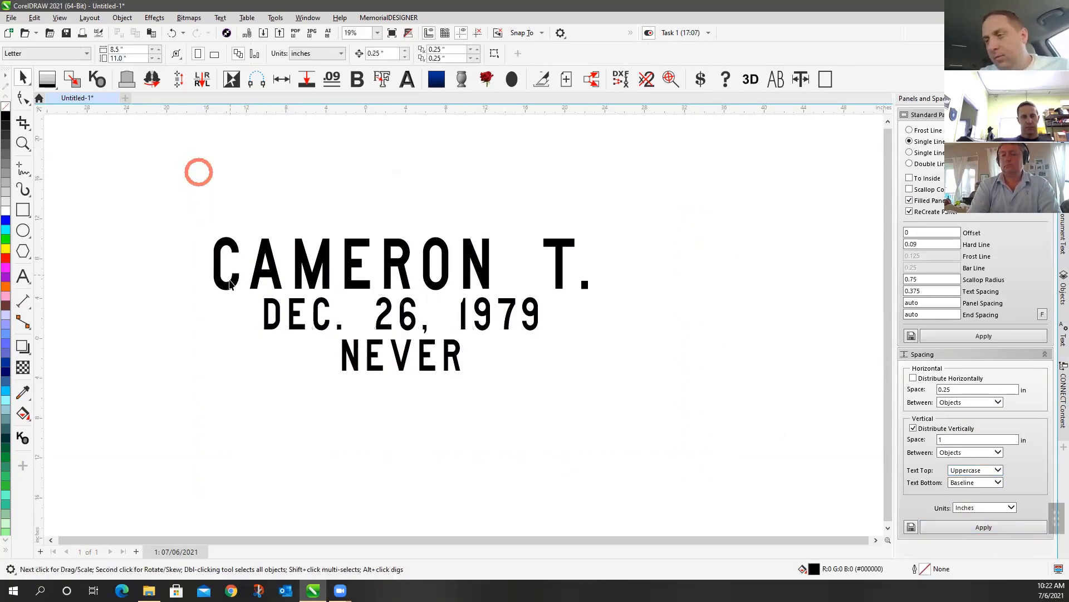
pyautogui.click(215, 246)
pyautogui.moveTo(189, 192); pyautogui.dragTo(716, 419)
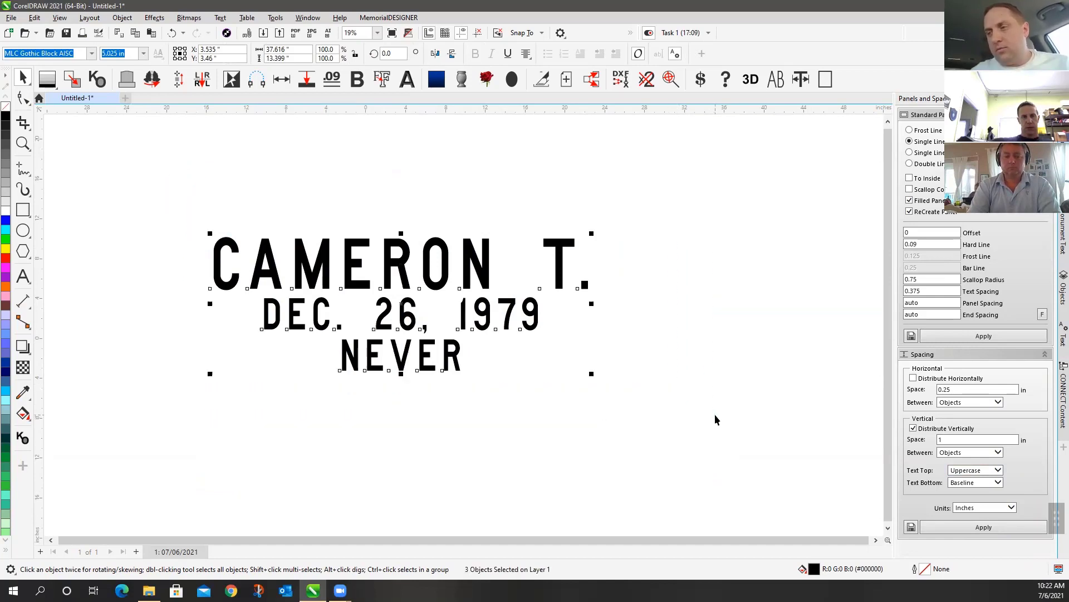
pyautogui.hotkey('ctrl', 'z')
pyautogui.hotkey('ctrl', 'z')
pyautogui.hotkey('ctrl', 'z')
pyautogui.hotkey('ctrl', 'z')
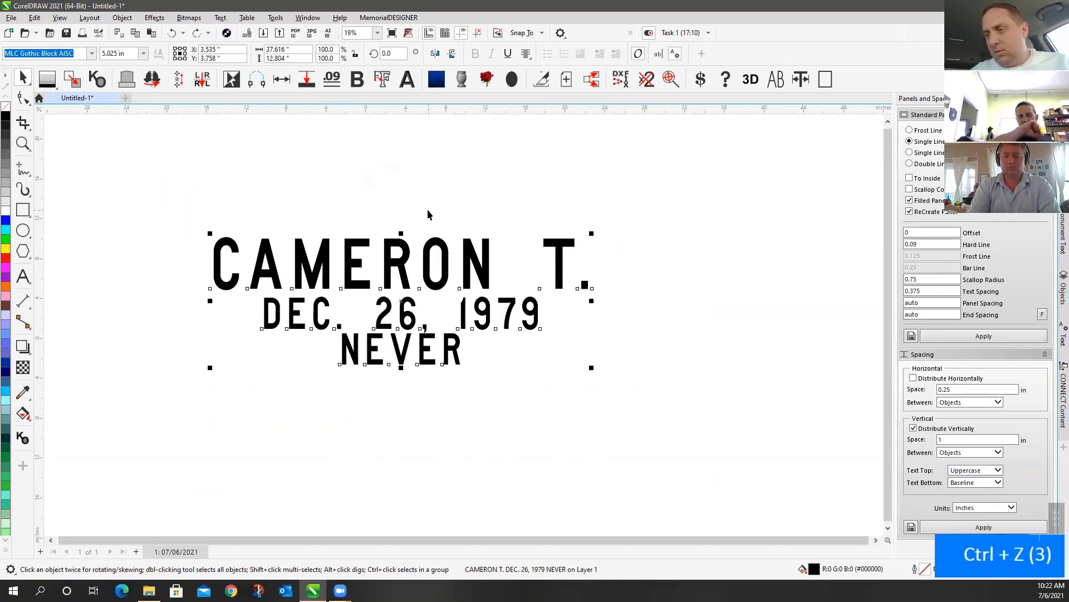
pyautogui.hotkey('ctrl', 'z')
pyautogui.hotkey('ctrl', 'z')
pyautogui.hotkey('ctrl', 'z')
pyautogui.hotkey('ctrl', 'z')
pyautogui.hotkey('ctrl', 'z')
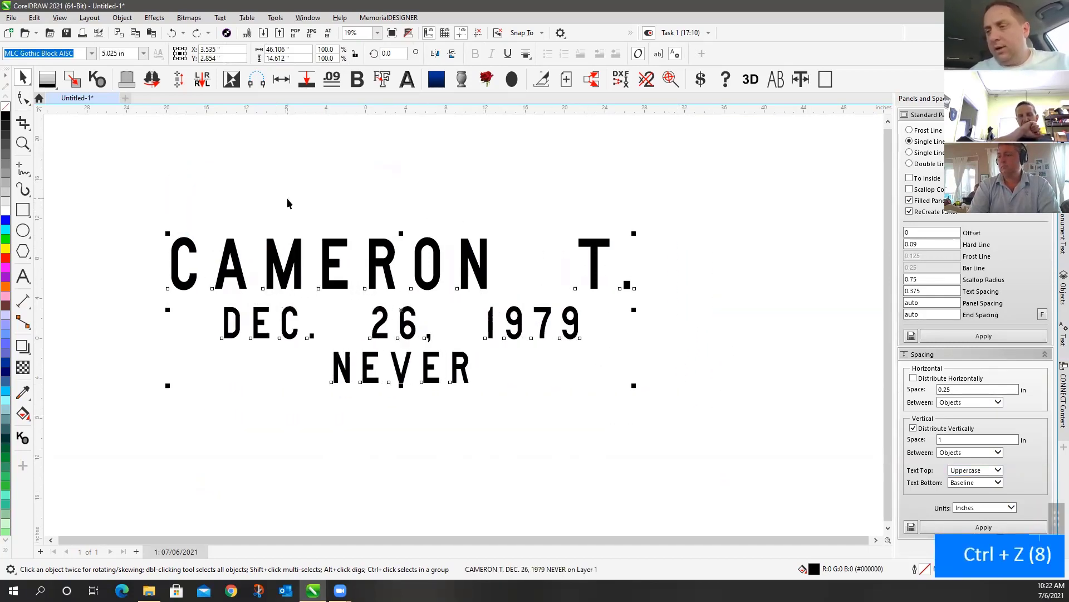
pyautogui.hotkey('ctrl', 'z')
pyautogui.hotkey('ctrl', 'z')
pyautogui.hotkey('ctrl', 'z')
pyautogui.hotkey('ctrl', 'z')
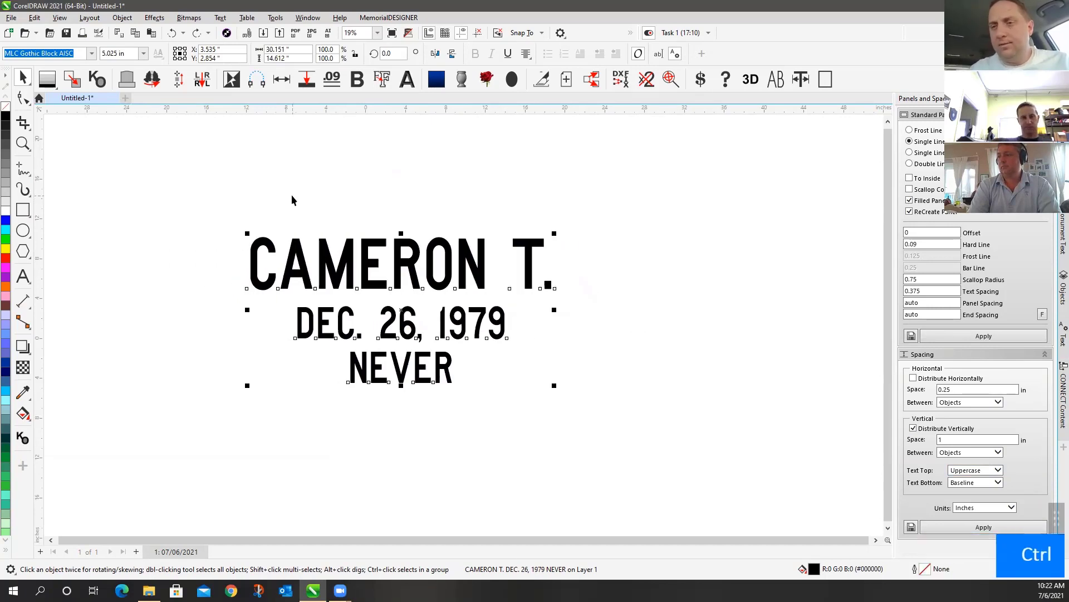
pyautogui.hotkey('ctrl', 'z')
pyautogui.hotkey('ctrl', 'shift', 'z')
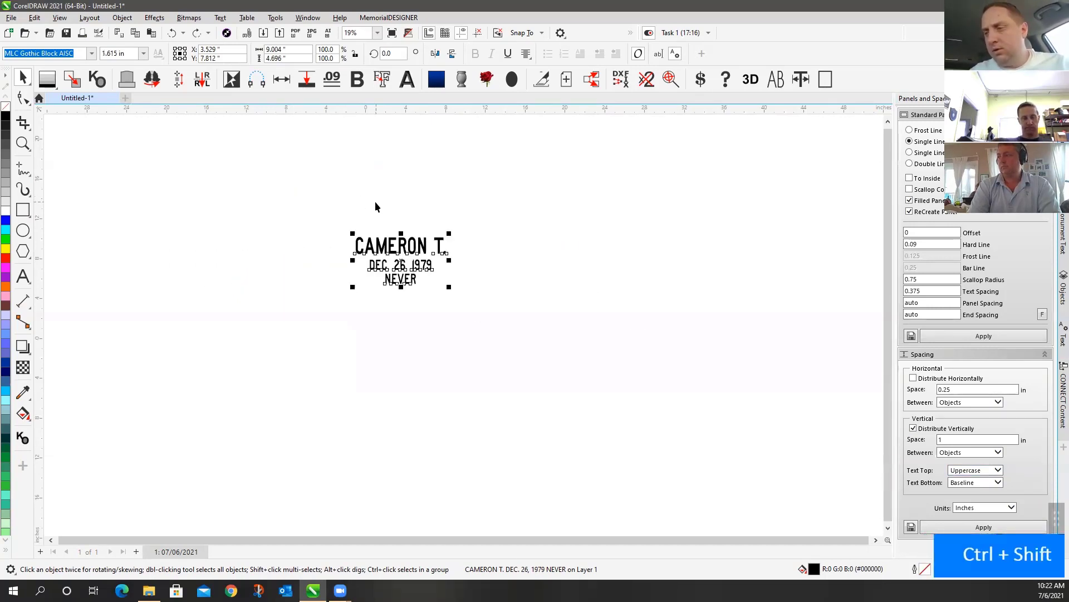
pyautogui.click(370, 198)
pyautogui.click(371, 259)
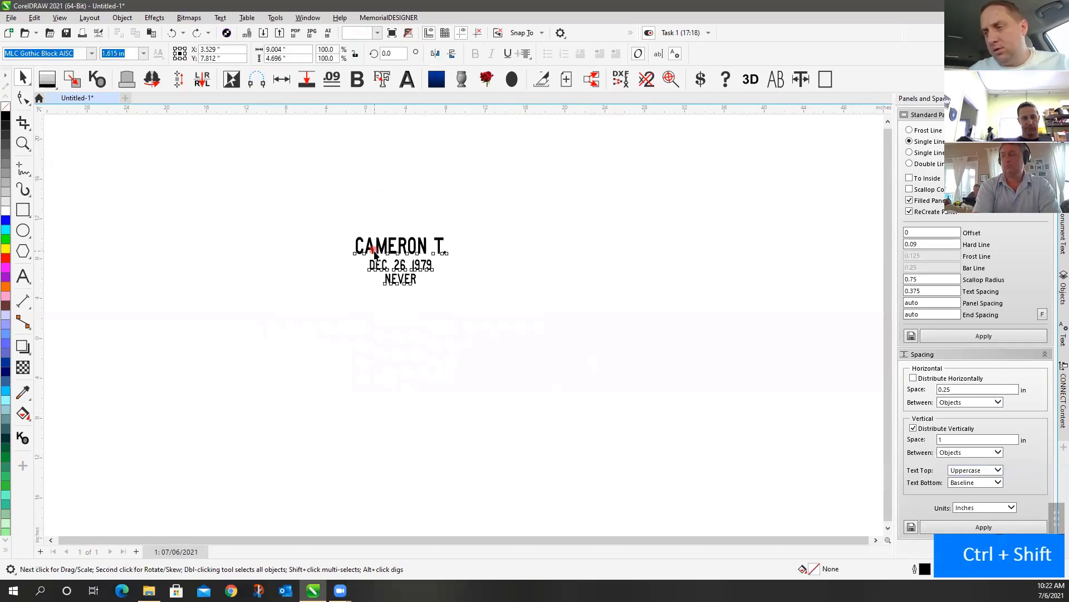
pyautogui.click(23, 275)
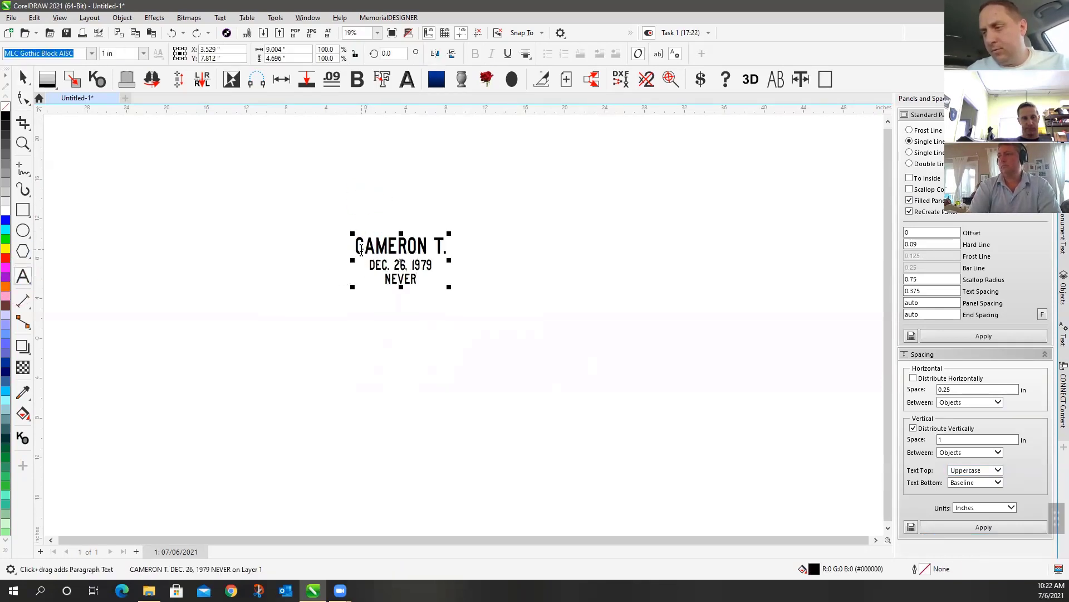
pyautogui.moveTo(361, 250); pyautogui.dragTo(463, 248)
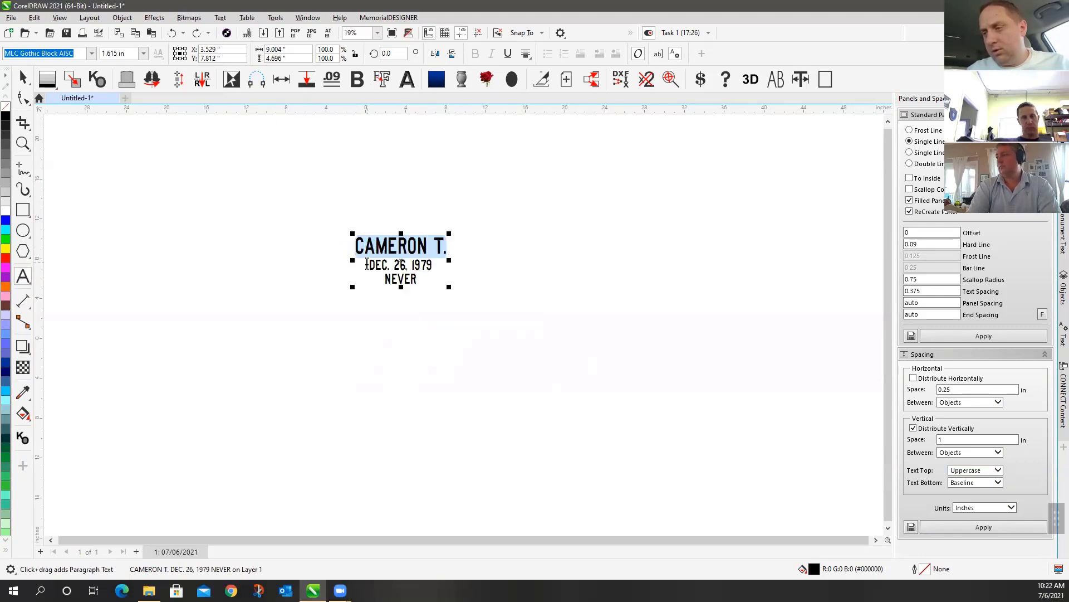
pyautogui.click(23, 78)
pyautogui.click(488, 202)
pyautogui.click(23, 98)
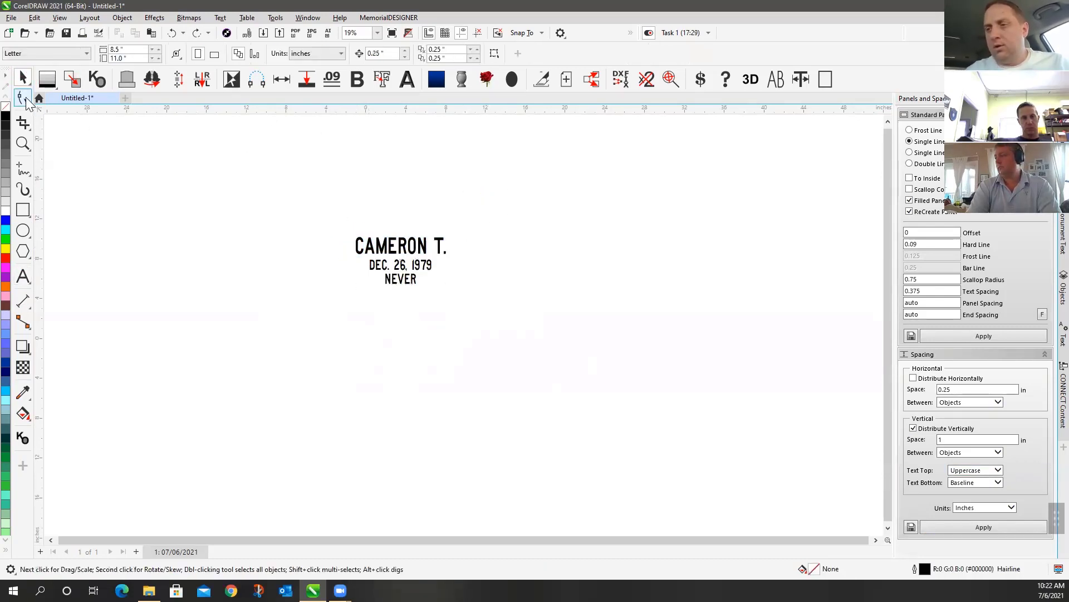
pyautogui.click(417, 264)
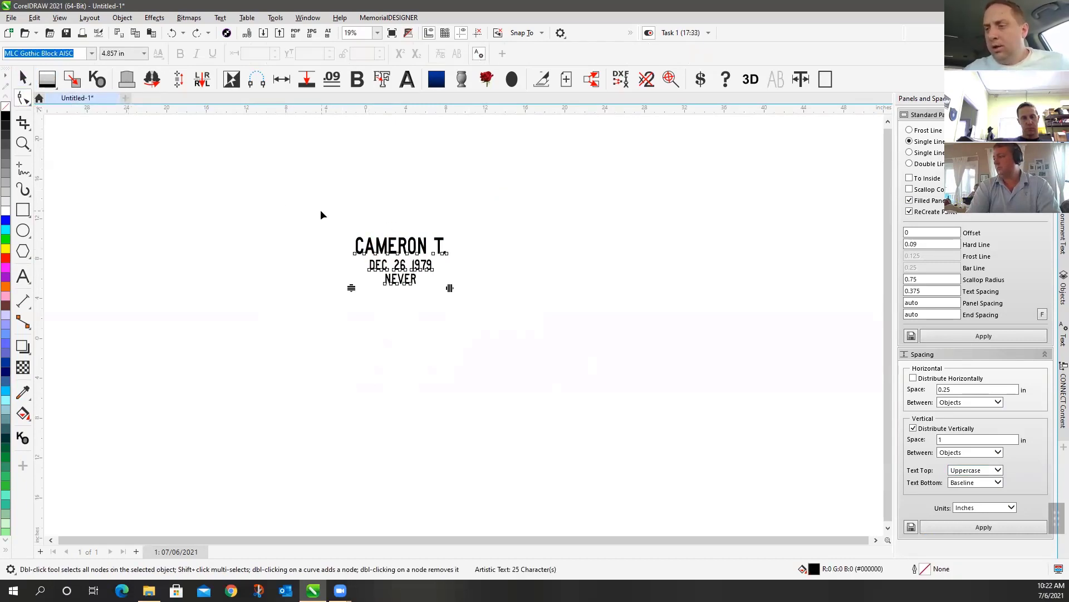
pyautogui.scroll(13, 436, 281)
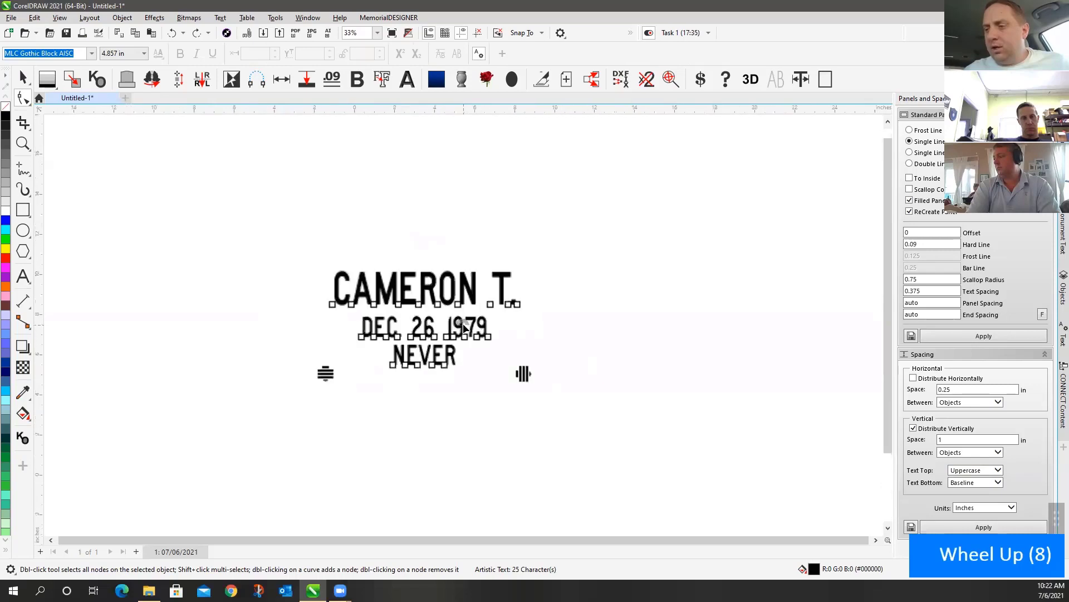
pyautogui.scroll(2, 454, 324)
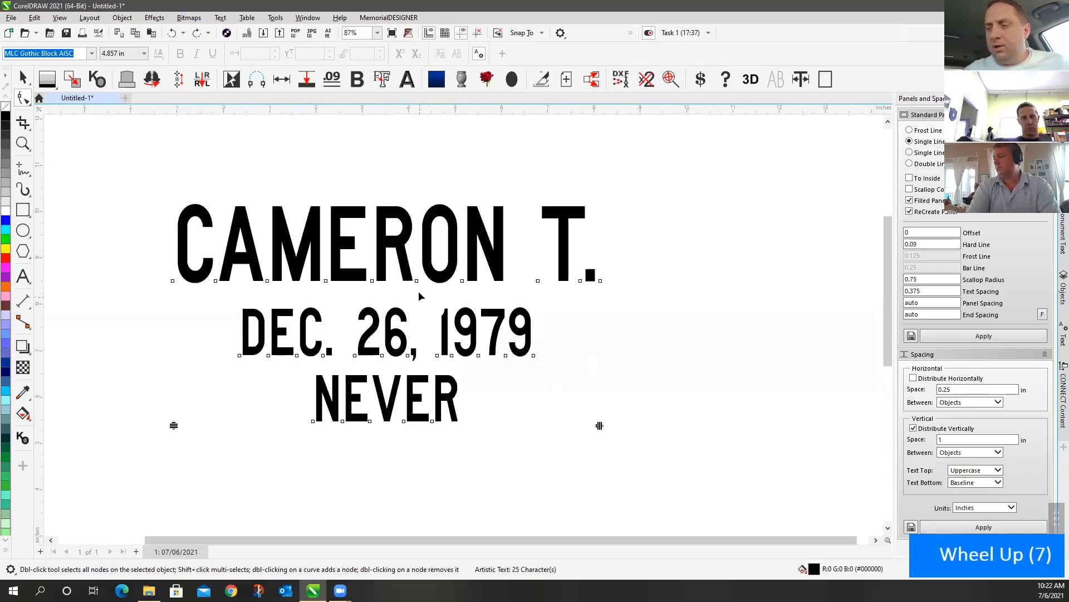
pyautogui.moveTo(417, 281); pyautogui.dragTo(432, 227)
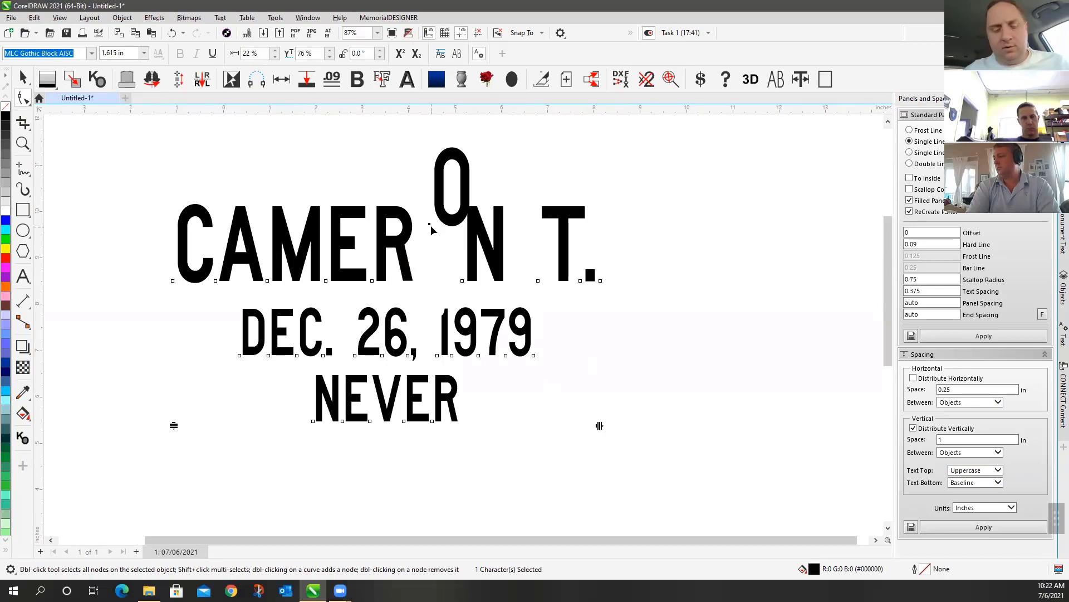
pyautogui.hotkey('ctrl', 'z')
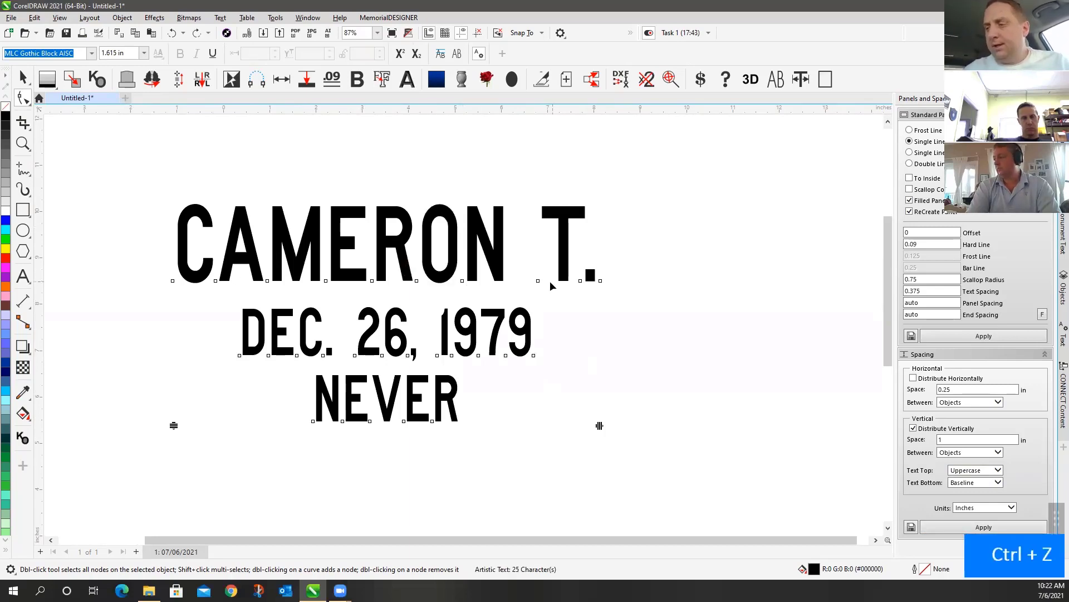
pyautogui.moveTo(521, 269); pyautogui.dragTo(592, 287)
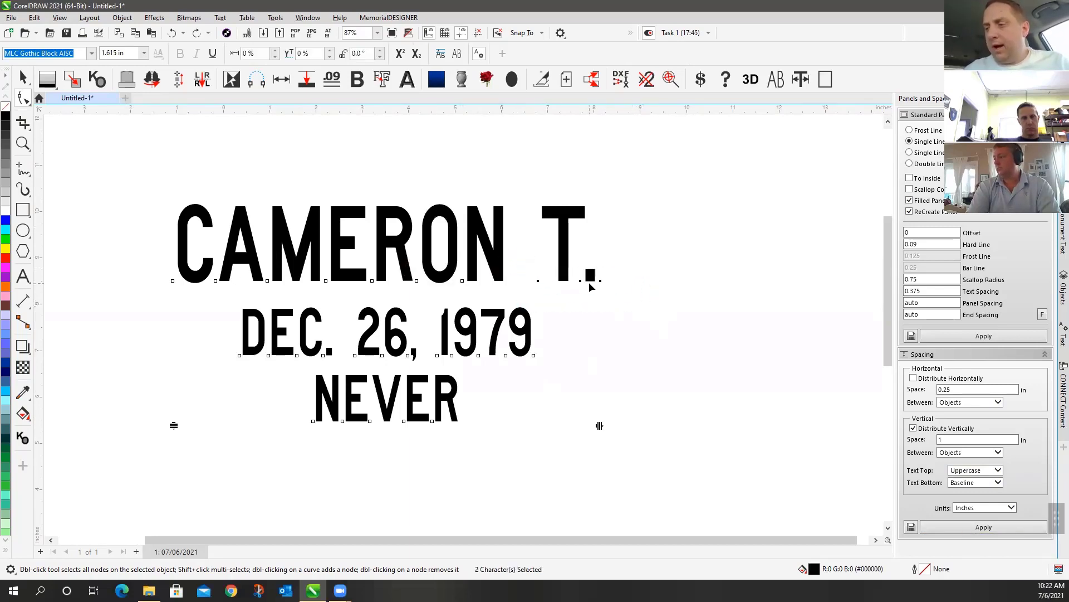
pyautogui.click(600, 280)
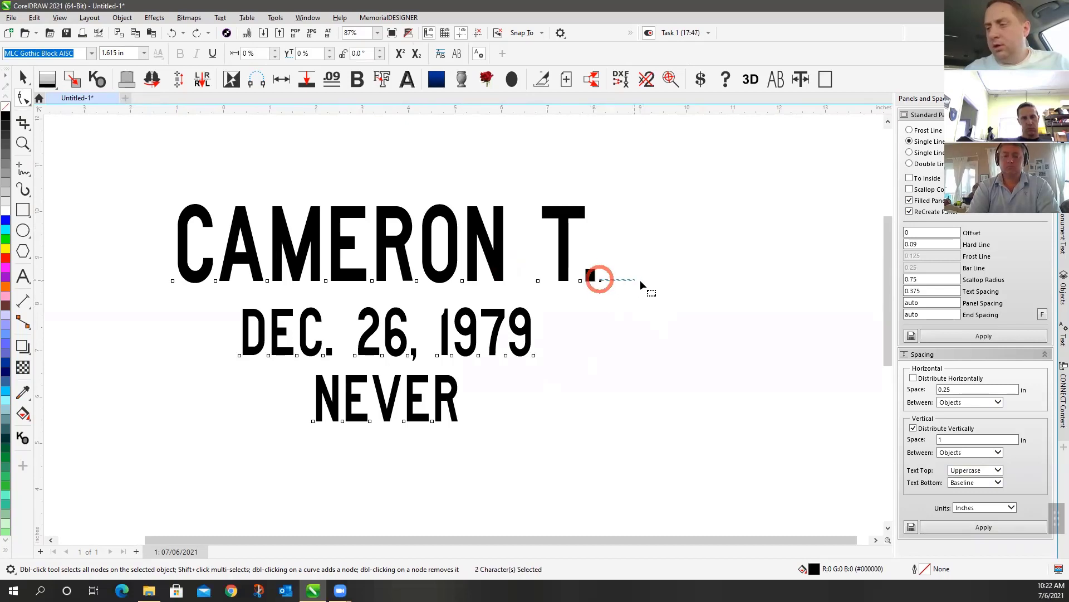
pyautogui.moveTo(652, 255); pyautogui.dragTo(659, 293)
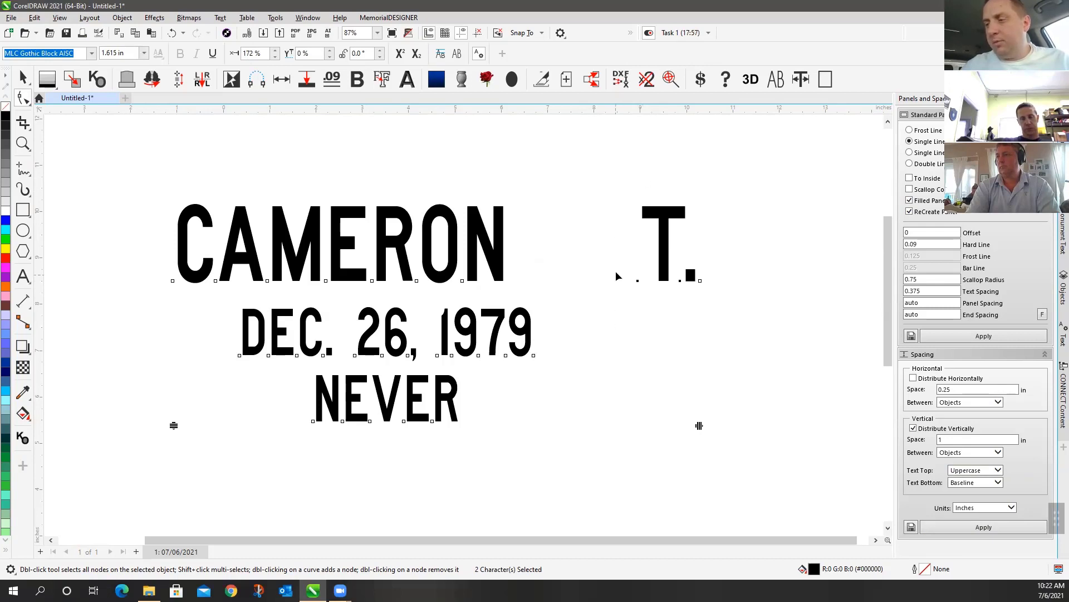
pyautogui.moveTo(617, 275); pyautogui.dragTo(625, 308)
pyautogui.click(701, 281)
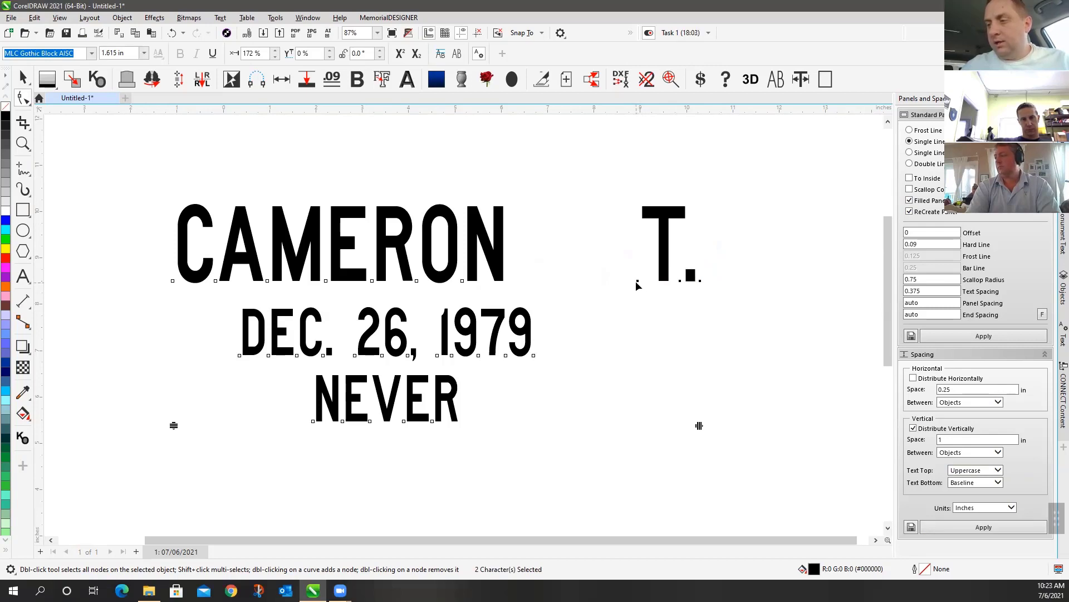
pyautogui.moveTo(658, 267); pyautogui.dragTo(722, 231)
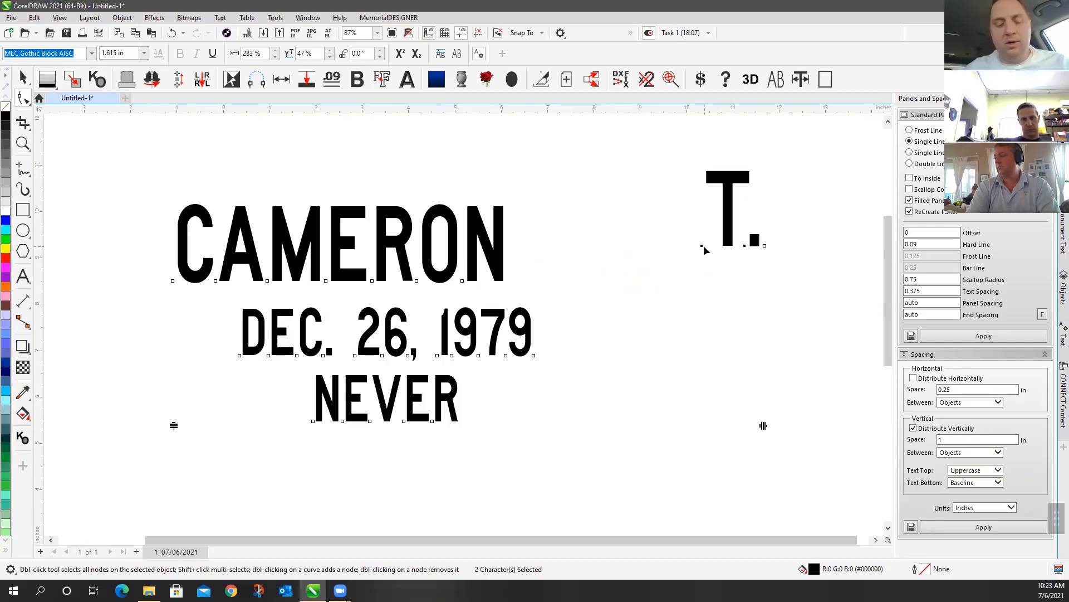
pyautogui.hotkey('ctrl', 'z')
pyautogui.keyDown('ctrl'); pyautogui.click(635, 281); pyautogui.keyUp('ctrl')
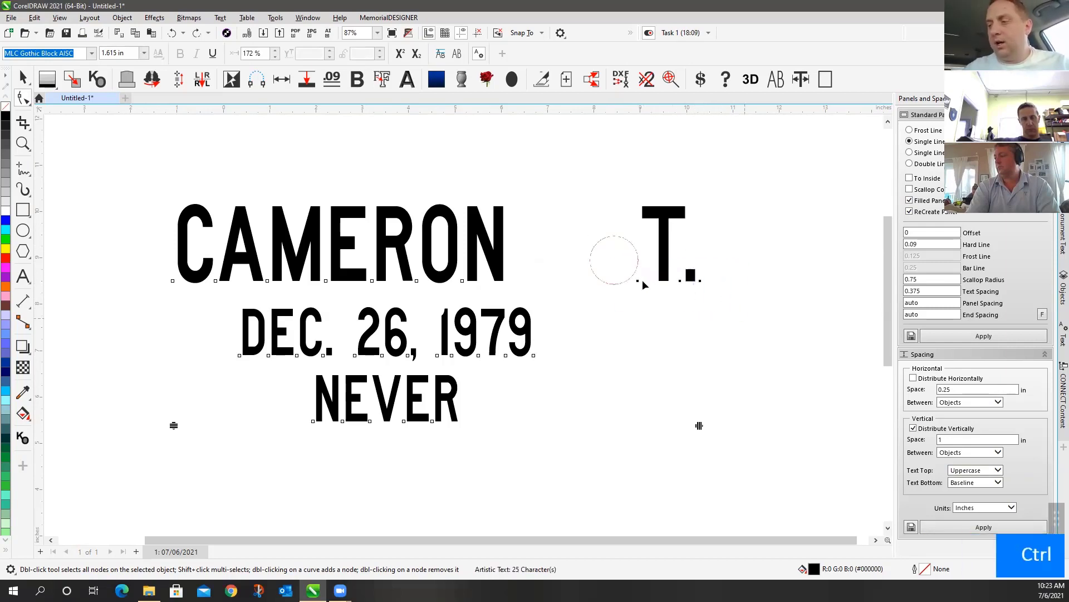
# Slide the T. left along the baseline toward CAMERON, fine-tuning to about a -17% offset
pyautogui.moveTo(638, 283); pyautogui.dragTo(564, 282)
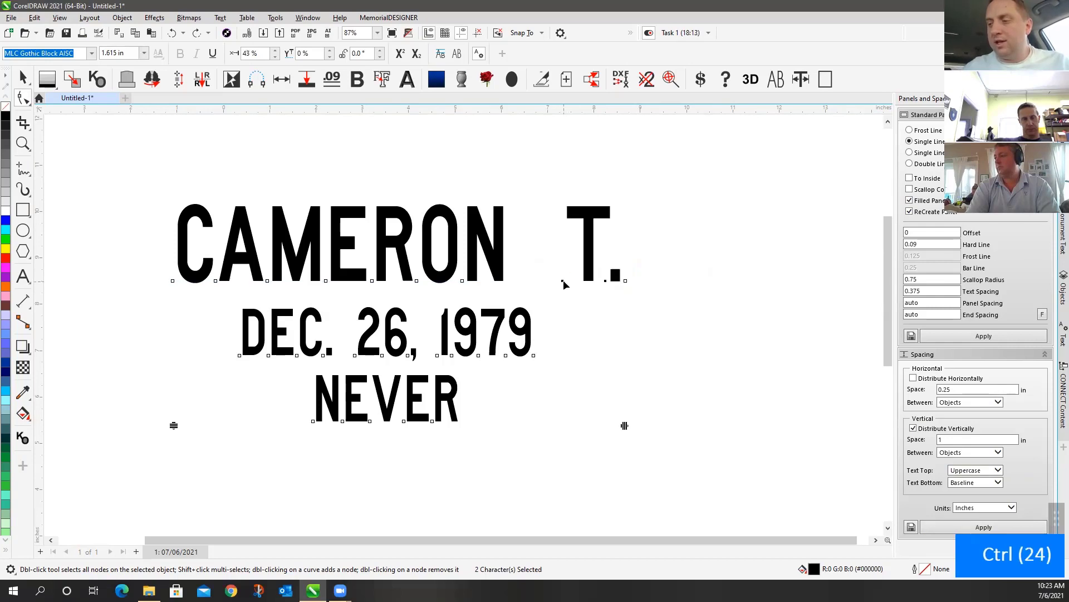
pyautogui.press('Left')
pyautogui.press('Left')
pyautogui.press('Left')
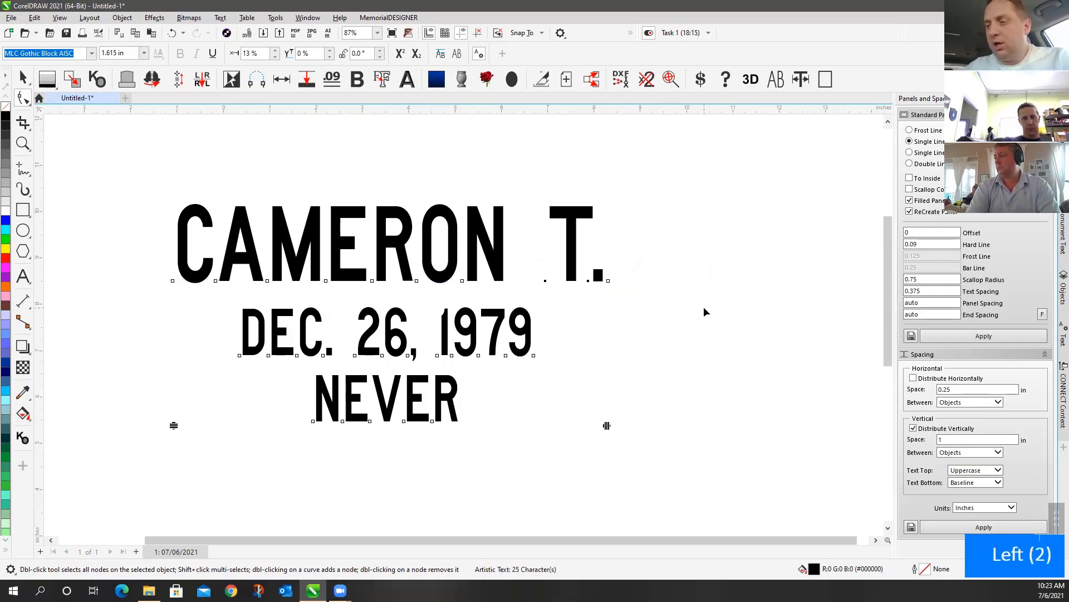
pyautogui.press('Right')
pyautogui.press('Right')
pyautogui.press('Right')
pyautogui.press('Right')
pyautogui.press('Right')
pyautogui.press('Right')
pyautogui.press('Right')
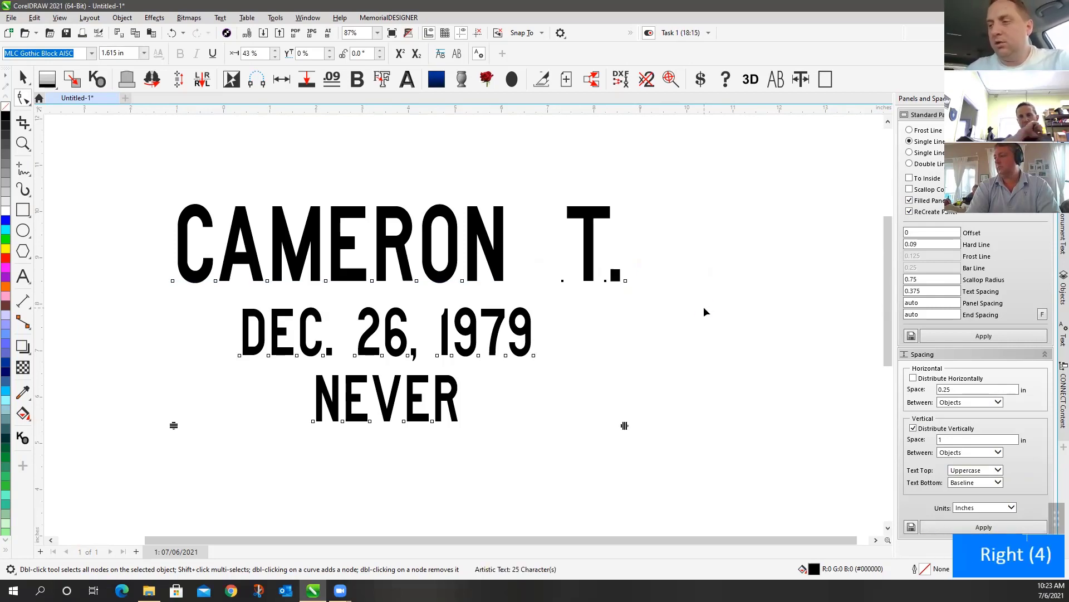
pyautogui.press('Left')
pyautogui.press('Left')
pyautogui.press('Left')
pyautogui.press('Left')
pyautogui.press('Right')
pyautogui.press('Left')
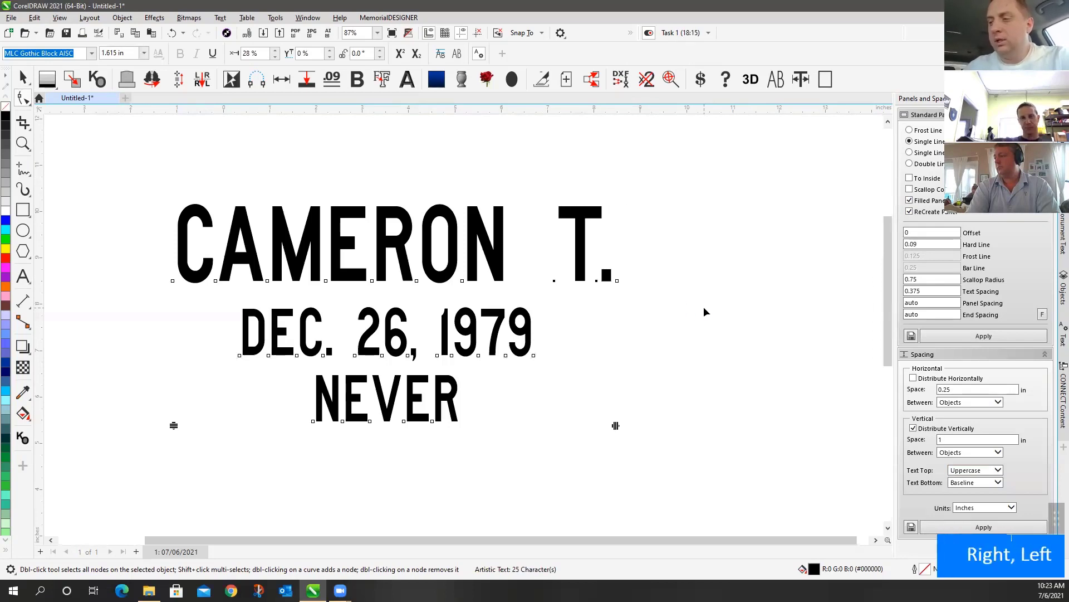
pyautogui.press('Right')
pyautogui.press('Left')
pyautogui.press('Left')
pyautogui.press('Left')
pyautogui.press('Left')
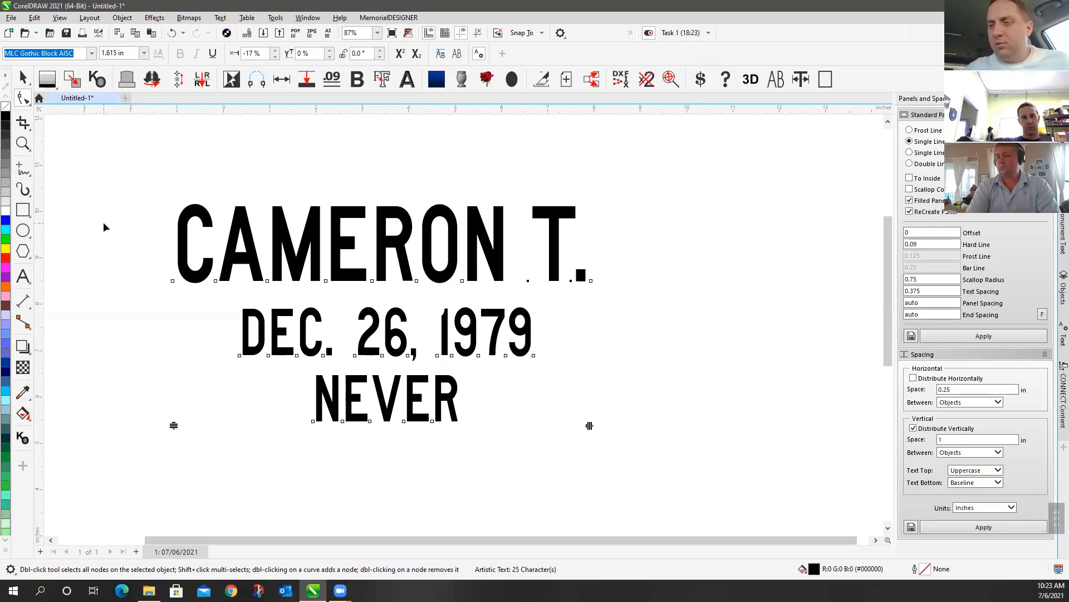
# Fine-tune the kerning between E and R in CAMERON with Ctrl+Shift+comma/period
pyautogui.click(27, 282)
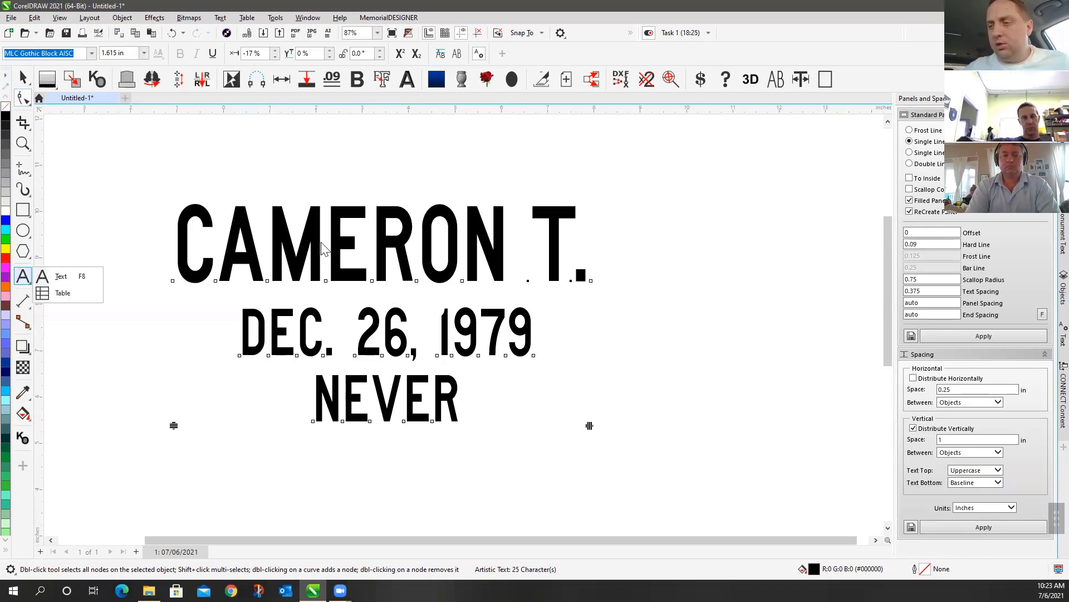
pyautogui.click(62, 276)
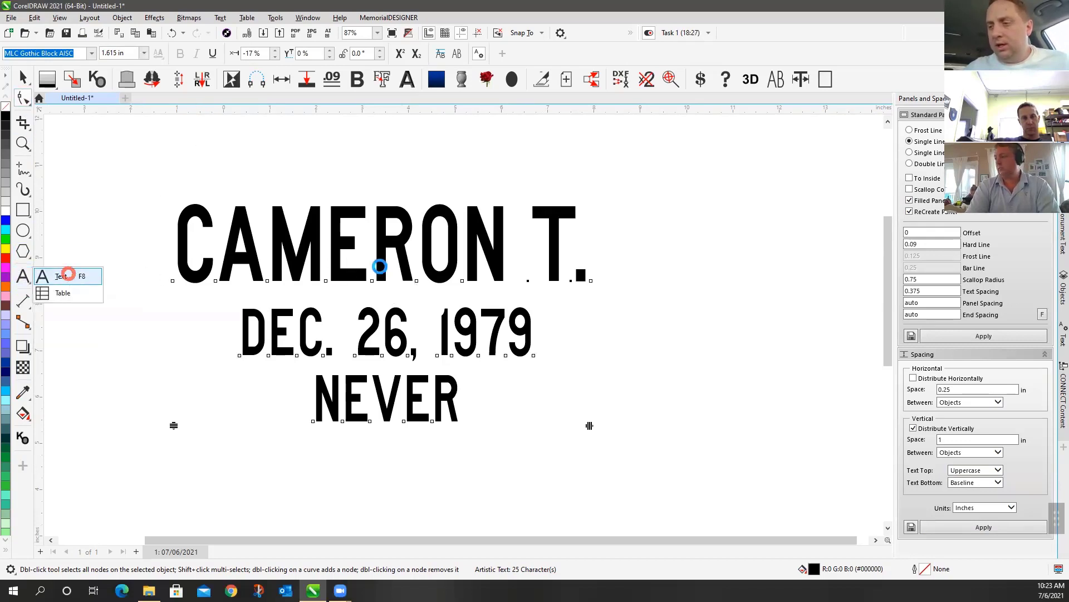
pyautogui.click(371, 270)
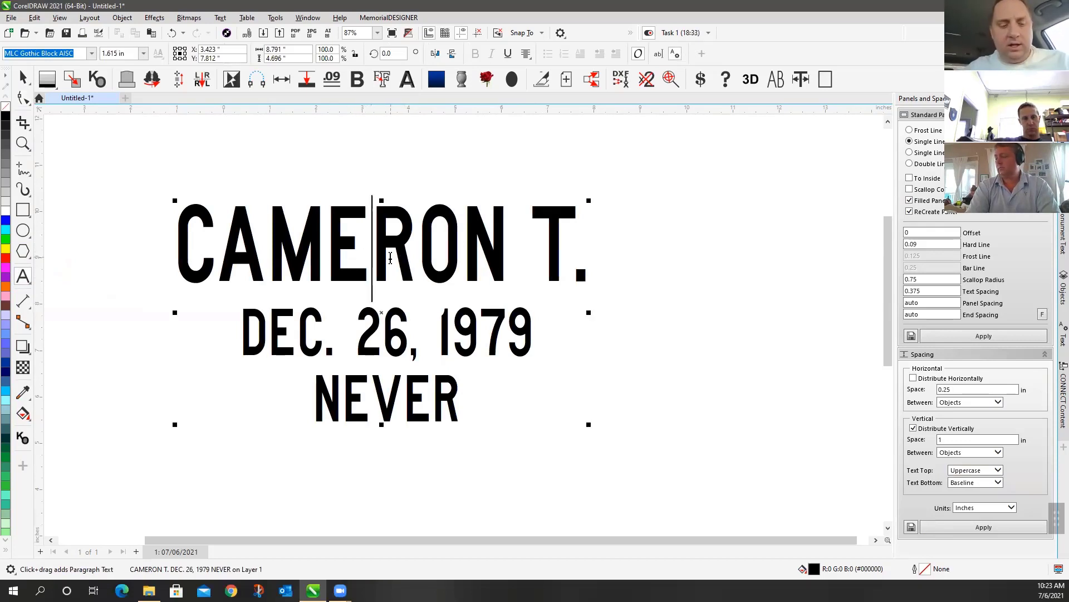
pyautogui.hotkey('ctrl', 'shift', ',')
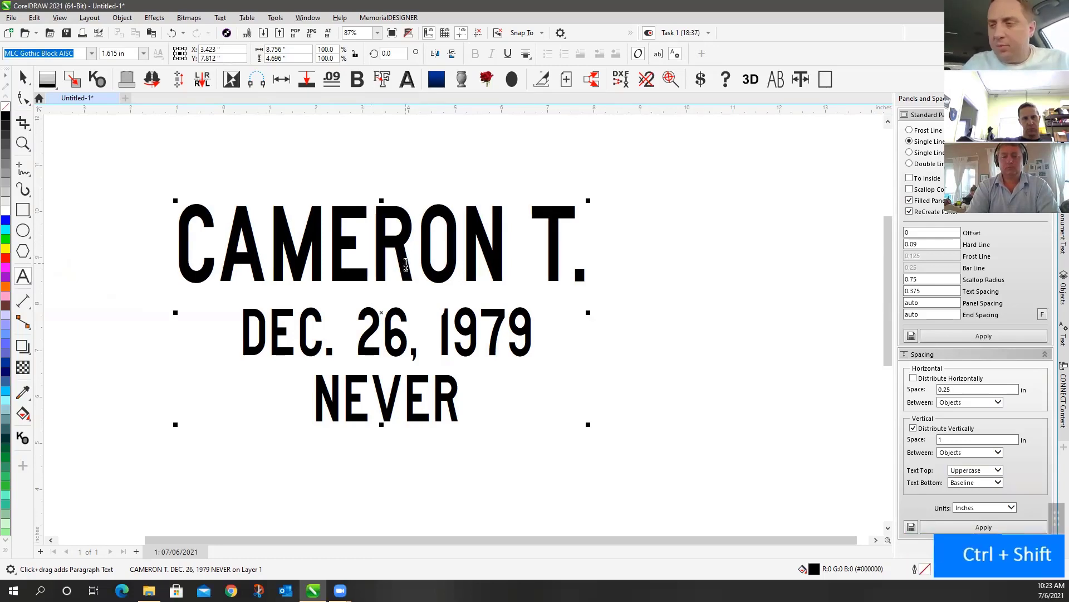
pyautogui.hotkey('ctrl', 'shift', ',')
pyautogui.hotkey('ctrl', 'shift', ',')
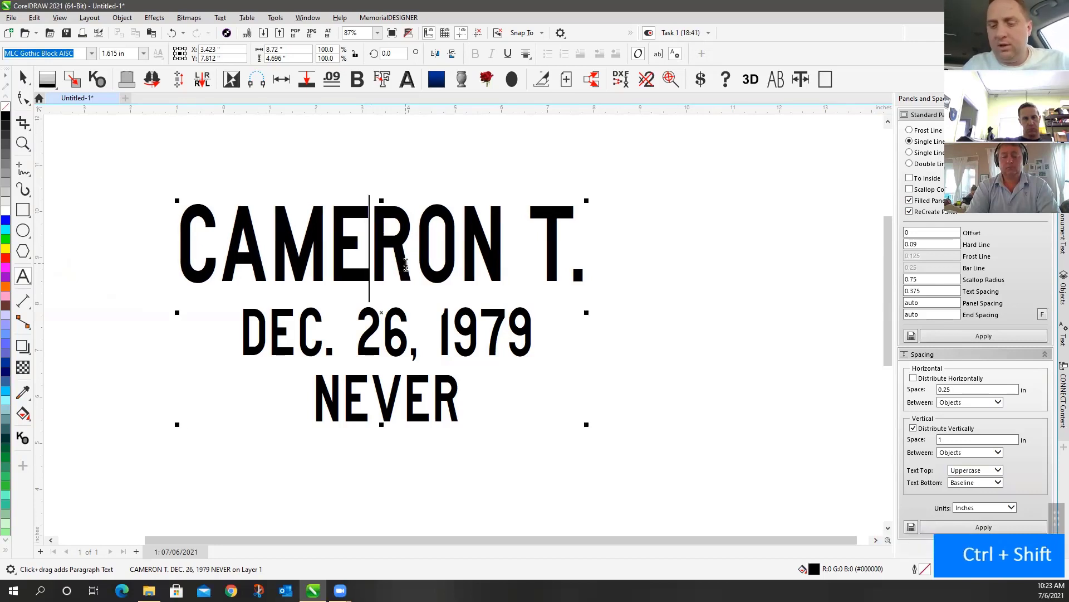
pyautogui.hotkey('ctrl', 'shift', '.')
pyautogui.hotkey('ctrl', 'shift', '.')
pyautogui.hotkey('ctrl', 'shift', '.')
pyautogui.hotkey('ctrl', 'shift', '.')
pyautogui.hotkey('ctrl', 'shift', '.')
pyautogui.hotkey('ctrl', 'shift', '.')
pyautogui.hotkey('ctrl', 'shift', ',')
pyautogui.hotkey('ctrl', 'shift', ',')
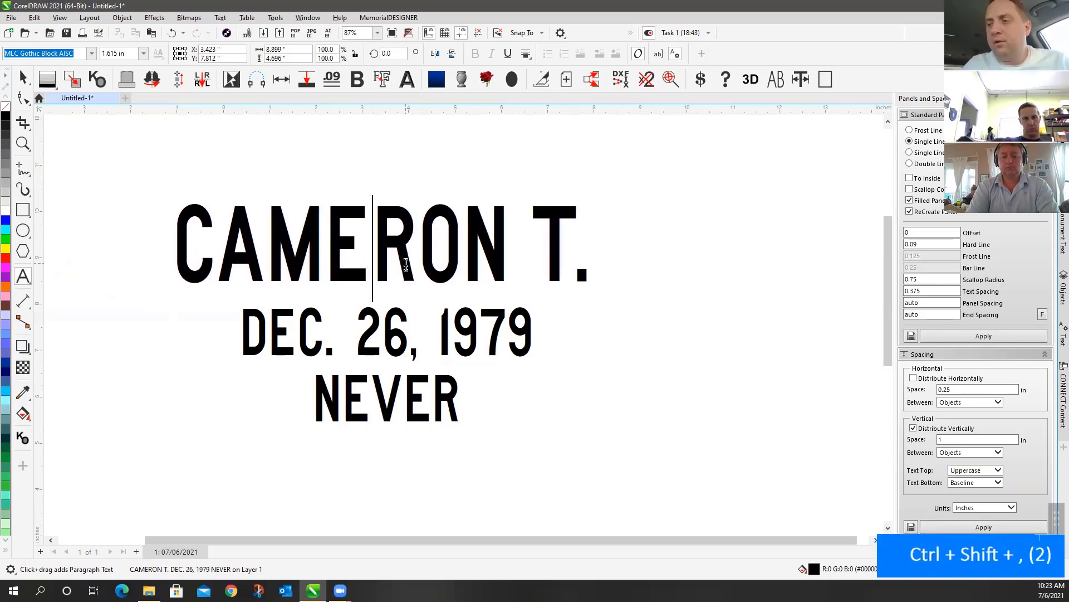
pyautogui.hotkey('ctrl', 'shift', ',')
pyautogui.hotkey('ctrl', 'shift', ',')
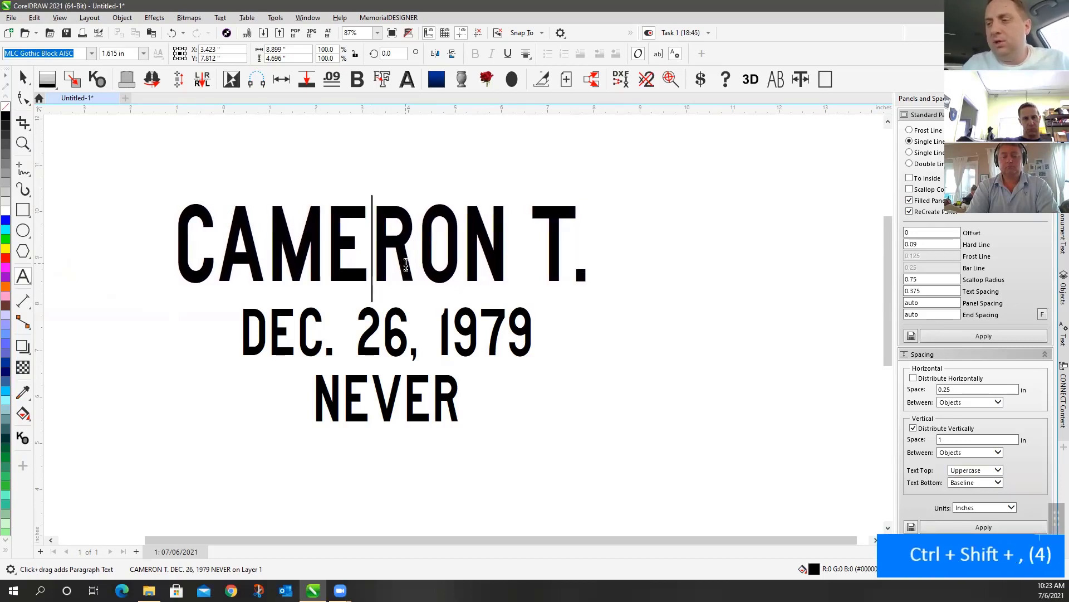
pyautogui.hotkey('ctrl', 'shift', '.')
pyautogui.hotkey('ctrl', 'shift', '.')
pyautogui.hotkey('ctrl', 'shift', '.')
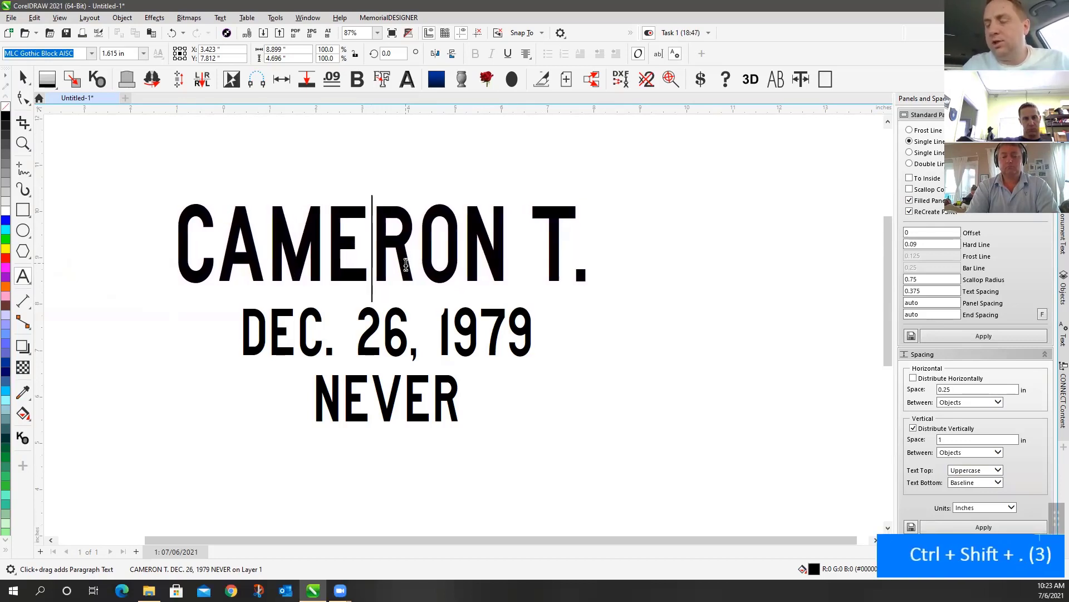
pyautogui.hotkey('ctrl', 'shift', ',')
pyautogui.hotkey('ctrl', 'shift', ',')
pyautogui.hotkey('ctrl', 'shift', ',')
pyautogui.hotkey('ctrl', 'shift', '.')
pyautogui.hotkey('ctrl', 'shift', '.')
pyautogui.hotkey('ctrl', 'shift', '.')
pyautogui.hotkey('ctrl', 'shift', ',')
pyautogui.hotkey('ctrl', 'shift', ',')
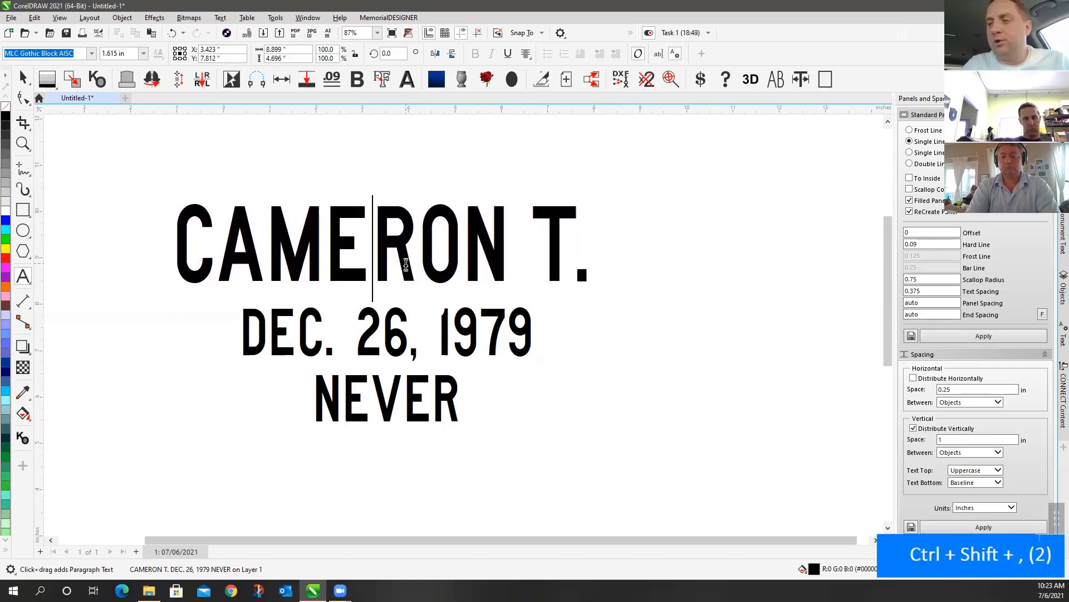
pyautogui.hotkey('ctrl', 'shift', ',')
pyautogui.hotkey('ctrl', 'shift', '.')
pyautogui.hotkey('ctrl', 'shift', '.')
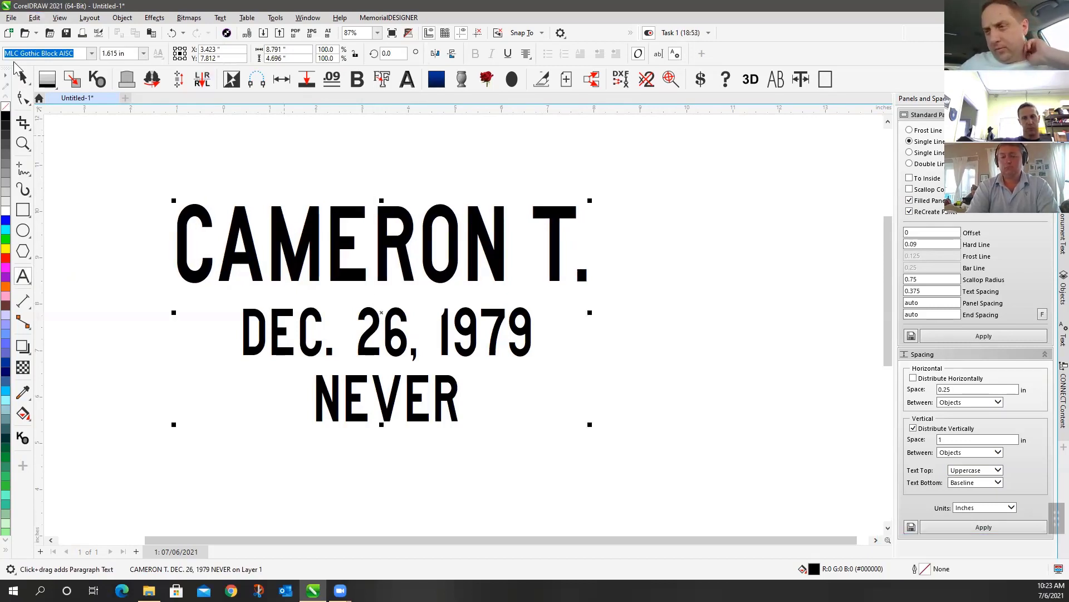
# Select the three text lines, zoom to them with F4, and delete them
pyautogui.click(22, 78)
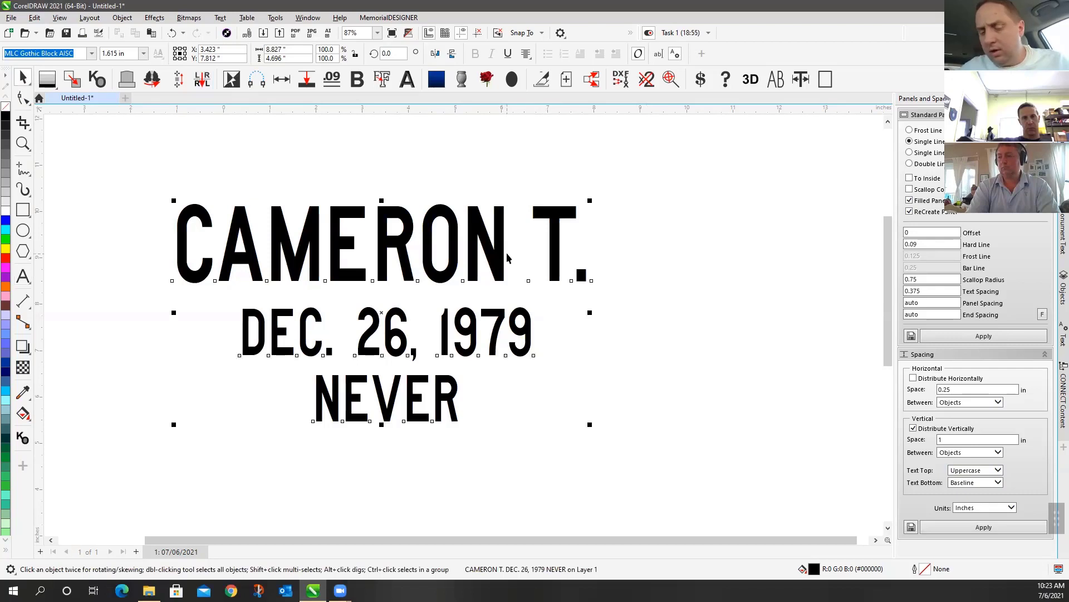
pyautogui.press('F4')
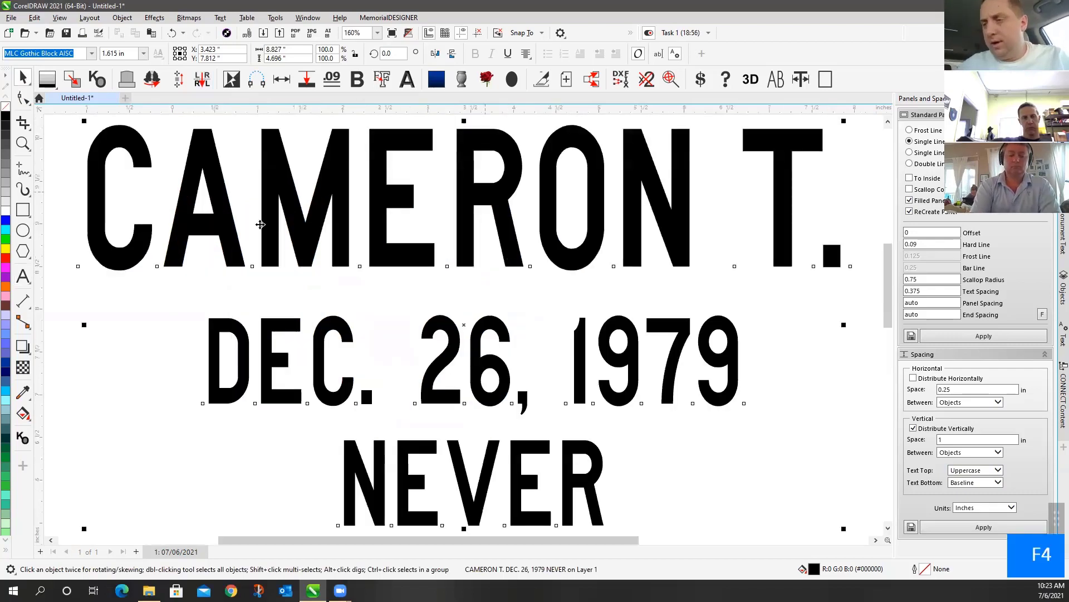
pyautogui.press('Delete')
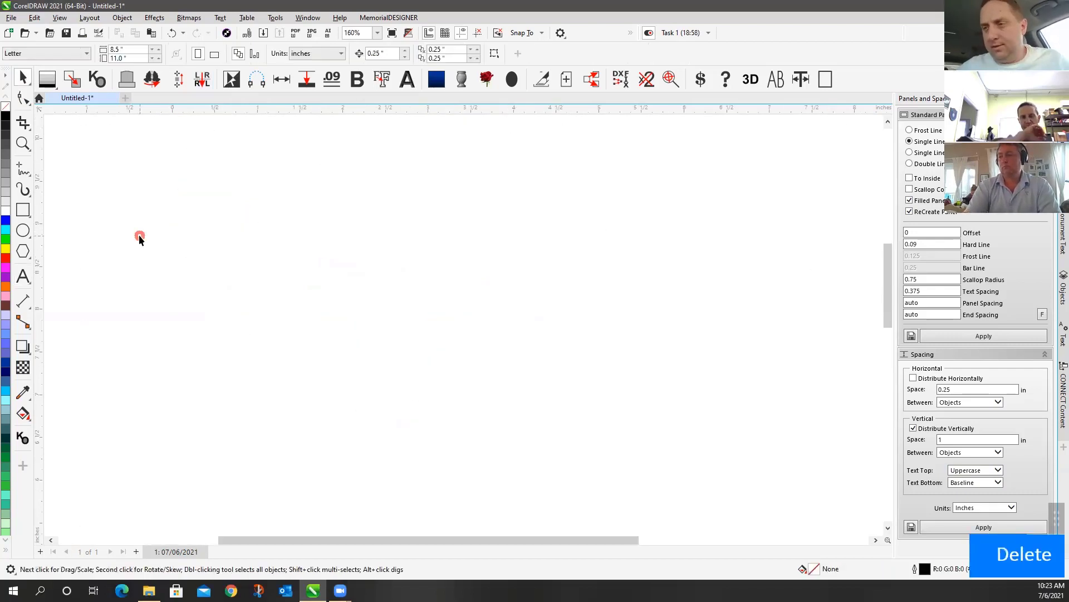
# Type a new text line 'DEC. 26, 1979' in MDRoman on the empty page
pyautogui.click(25, 280)
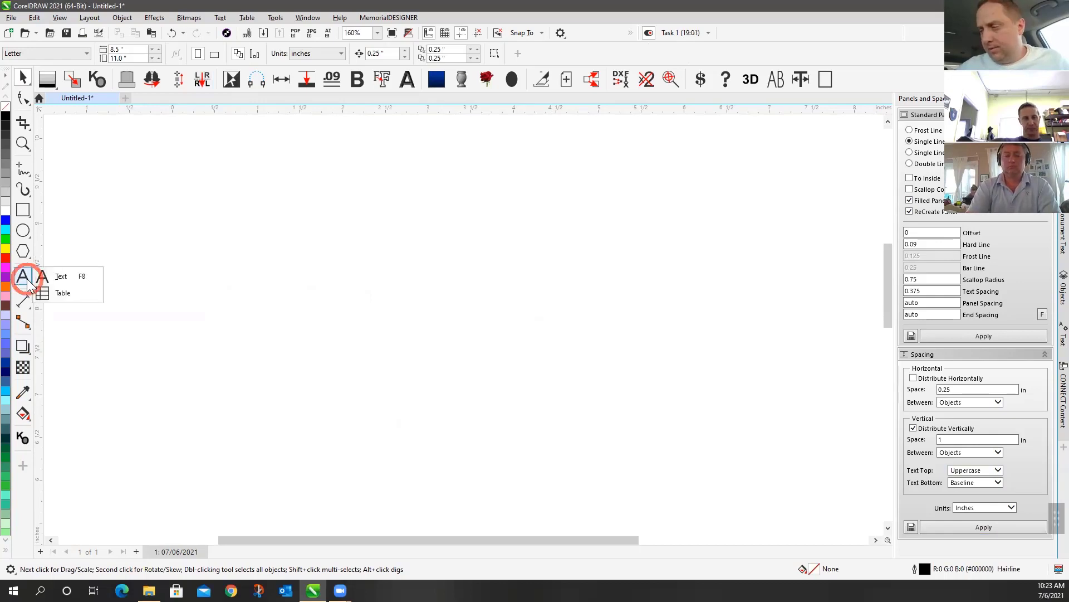
pyautogui.click(78, 279)
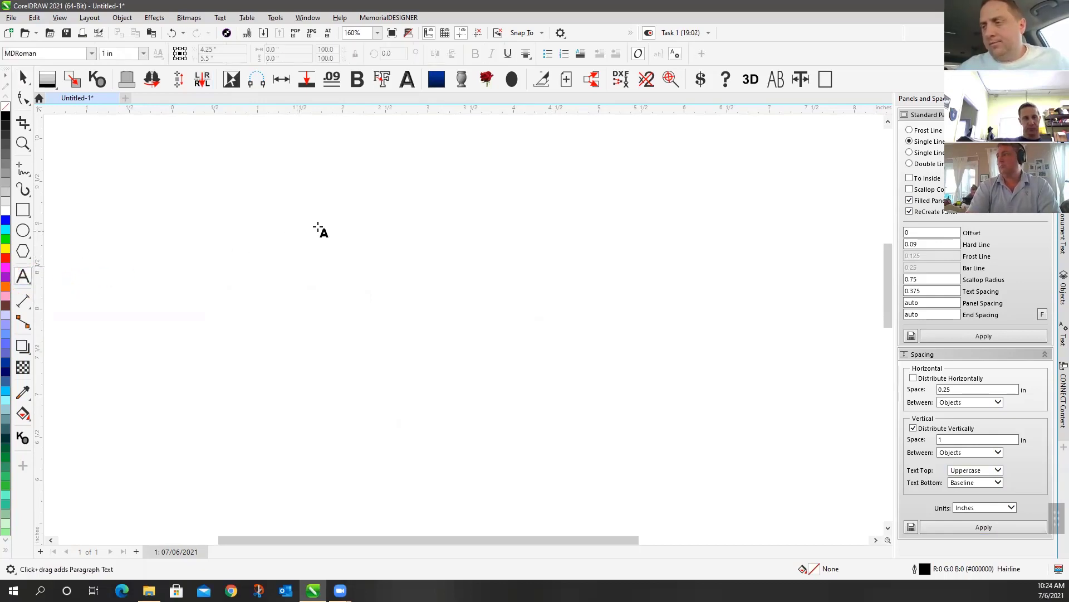
pyautogui.click(22, 78)
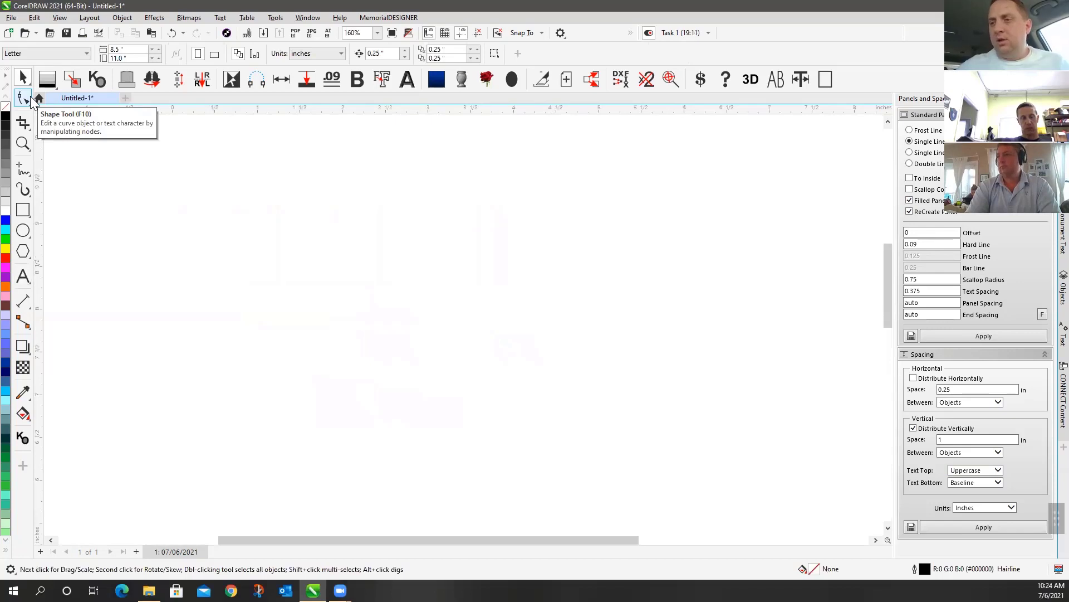
pyautogui.click(30, 100)
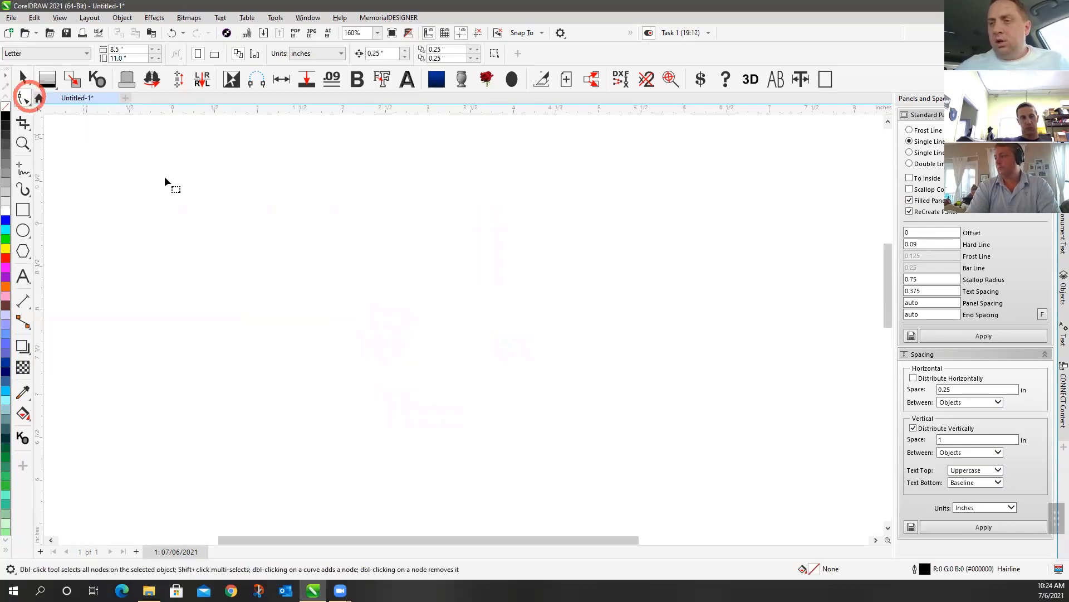
pyautogui.click(23, 279)
pyautogui.click(70, 273)
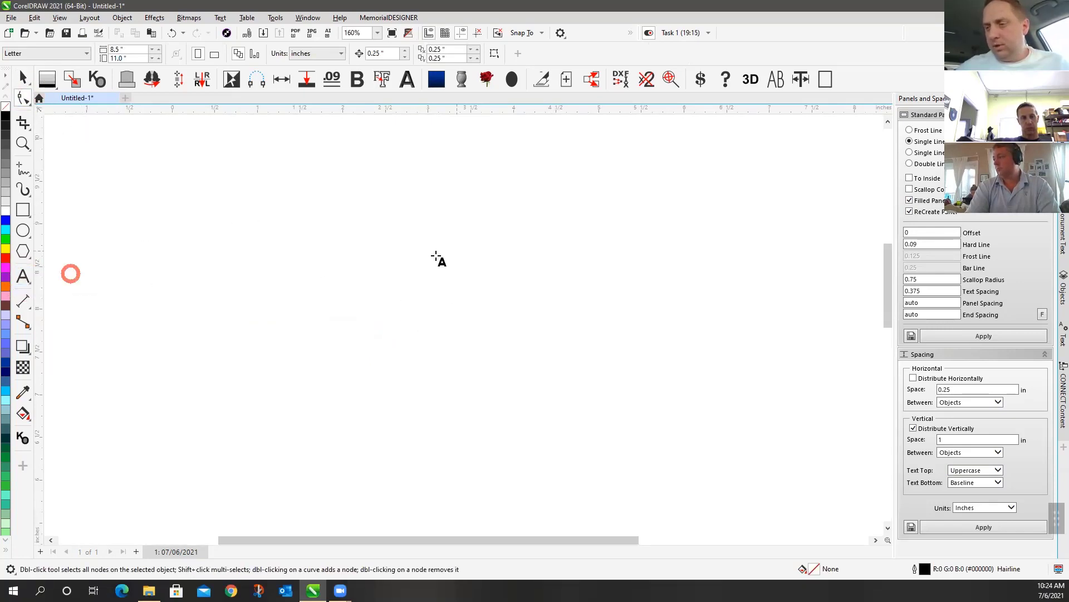
pyautogui.click(354, 300)
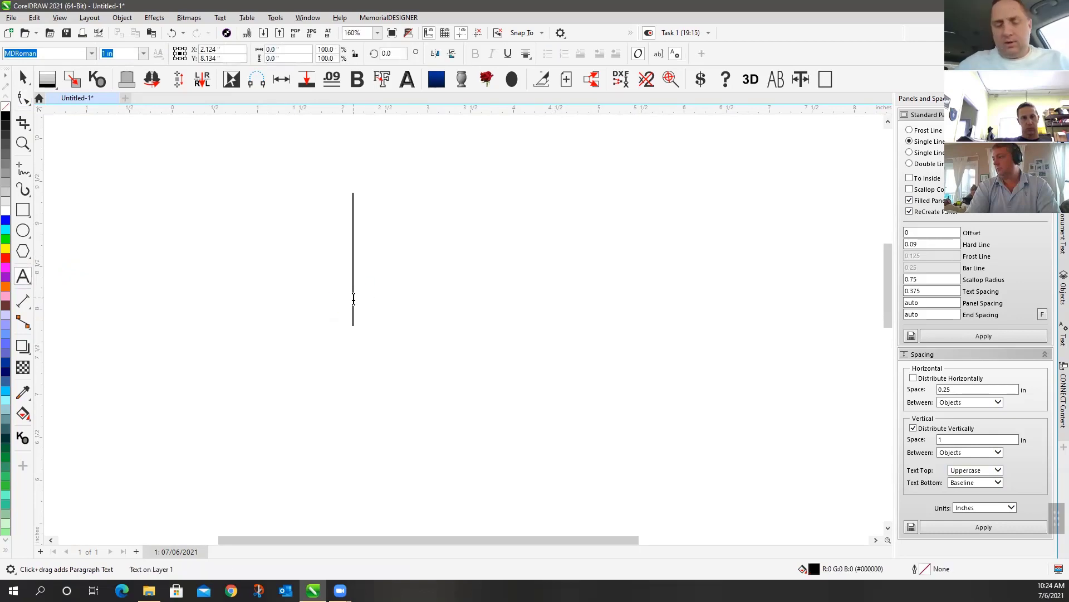
pyautogui.write('DEC. ')
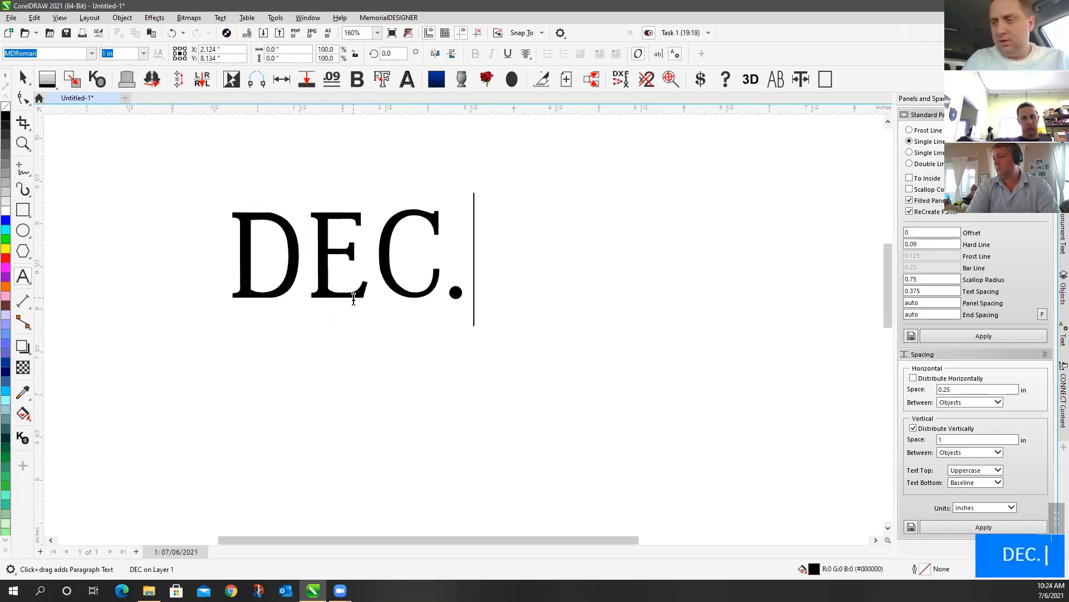
pyautogui.write('26, 1979')
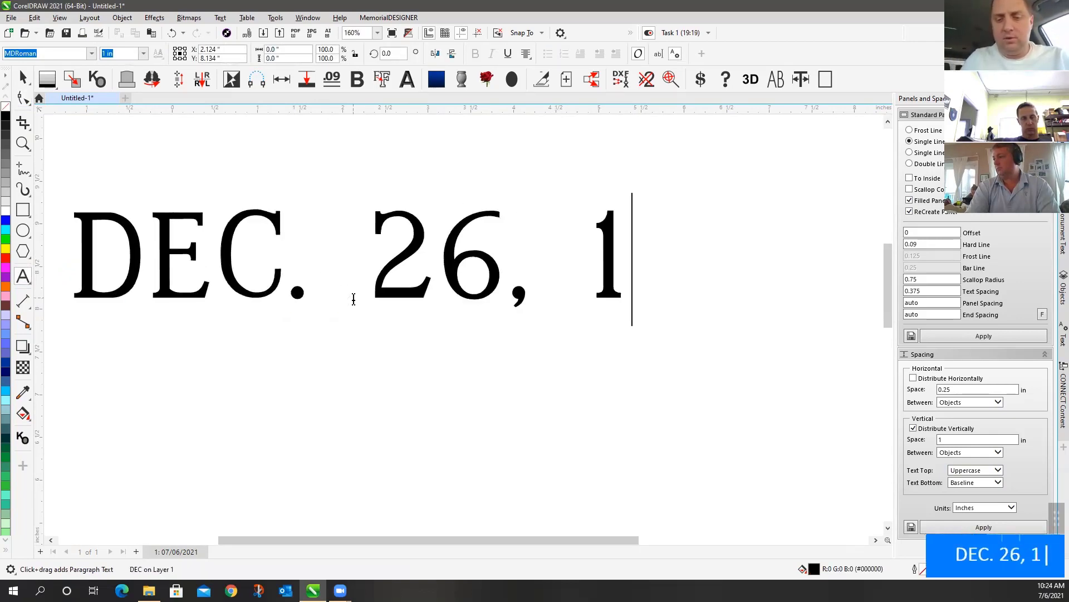
pyautogui.click(24, 98)
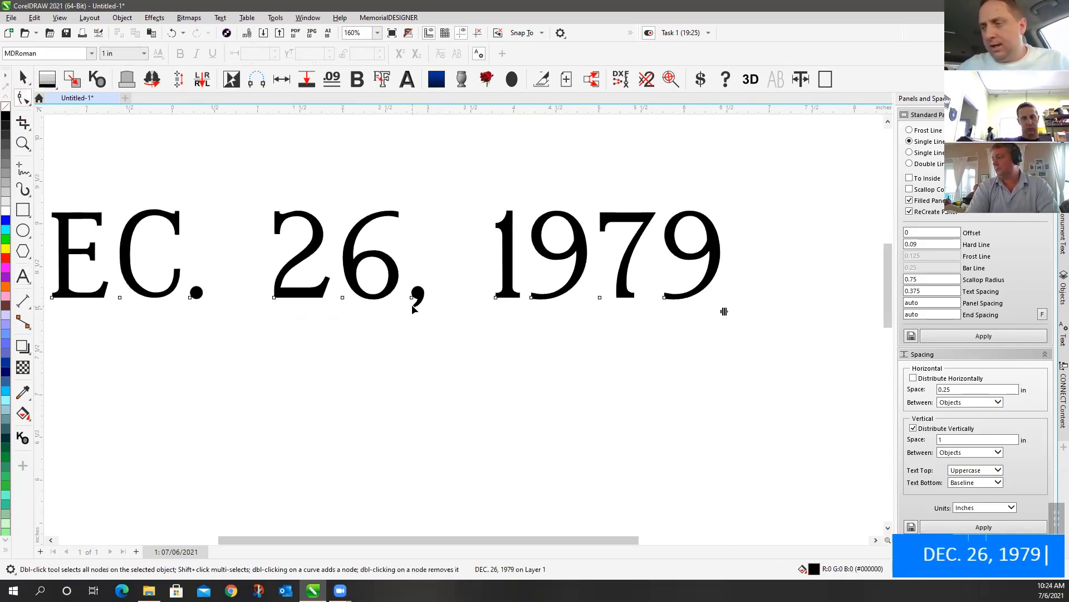
pyautogui.rightClick(412, 299)
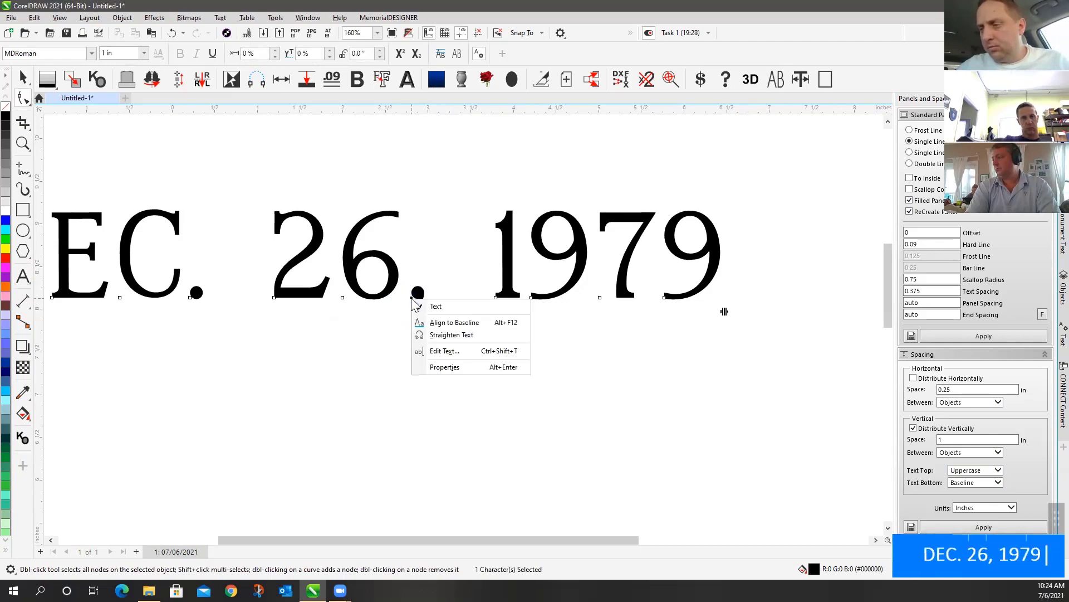
# Raise the comma and the final 9 off the line, then return each to the baseline
pyautogui.click(418, 298)
pyautogui.moveTo(412, 299); pyautogui.dragTo(438, 244)
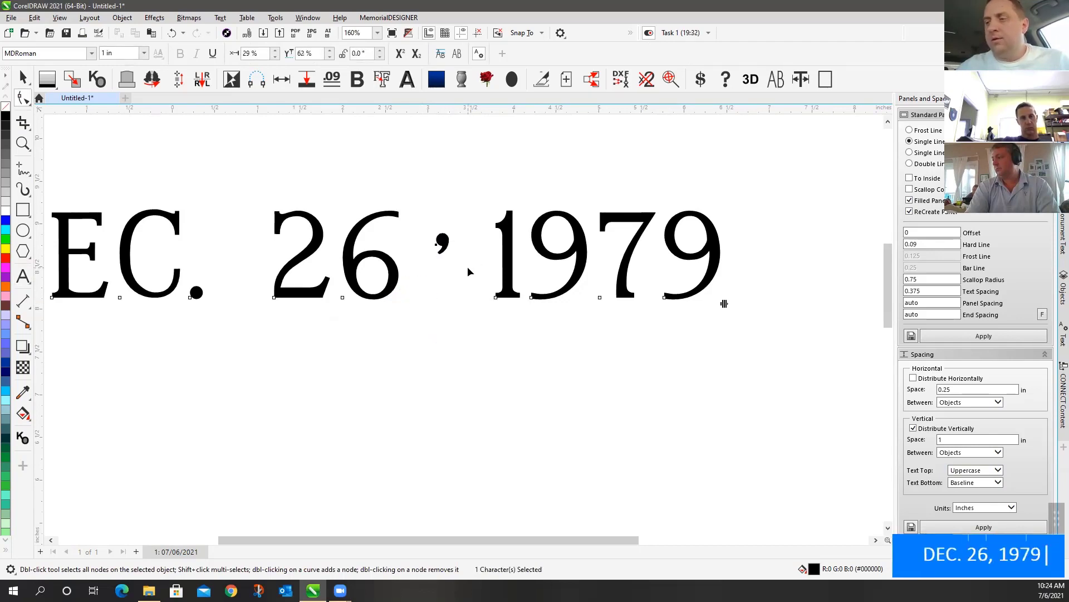
pyautogui.rightClick(439, 246)
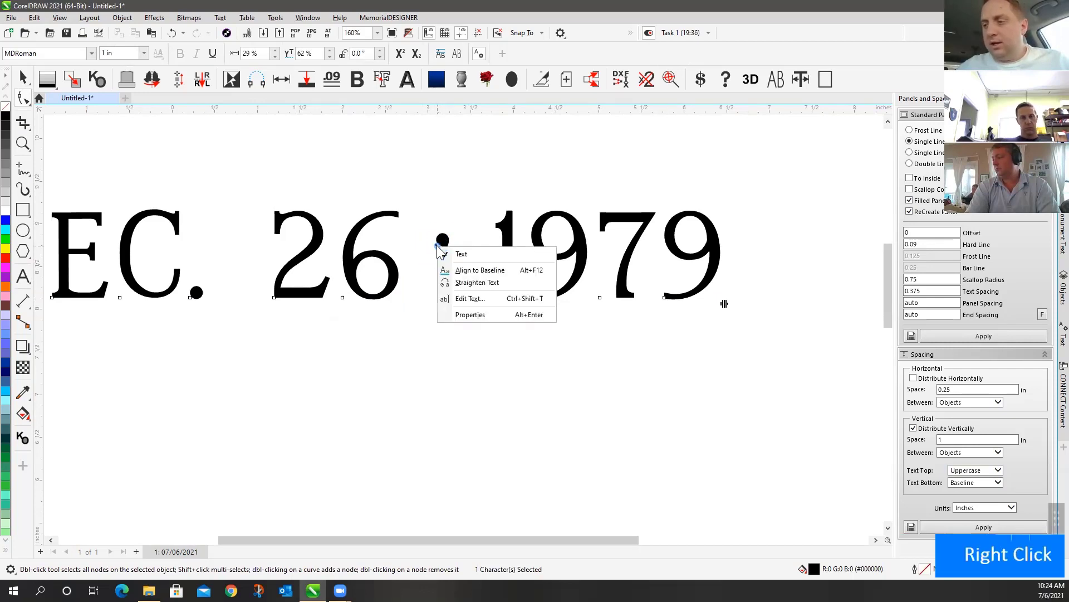
pyautogui.click(480, 271)
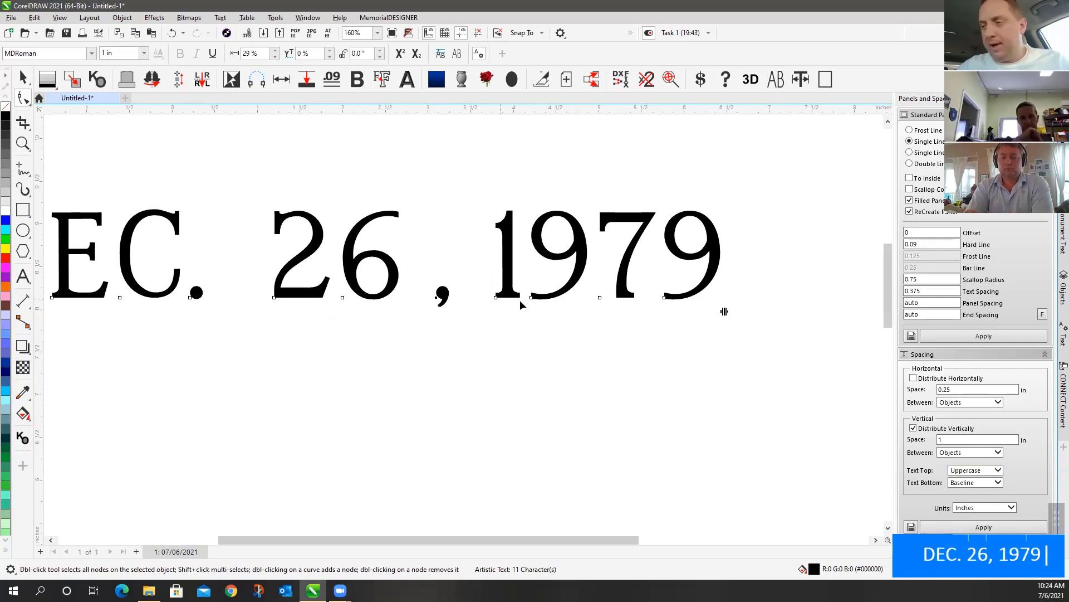
pyautogui.moveTo(663, 299); pyautogui.dragTo(715, 228)
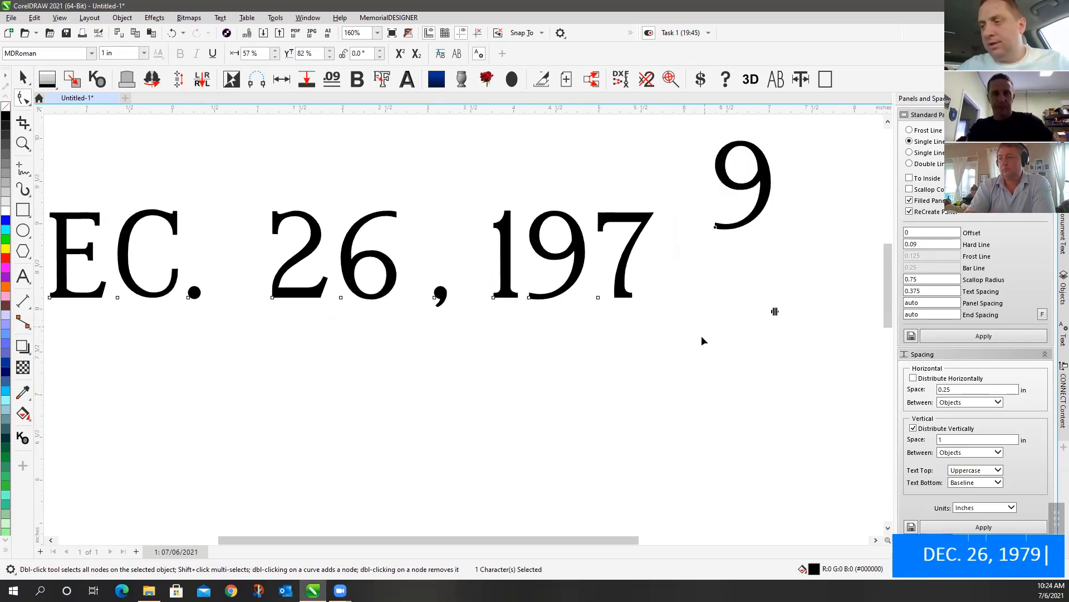
pyautogui.rightClick(718, 228)
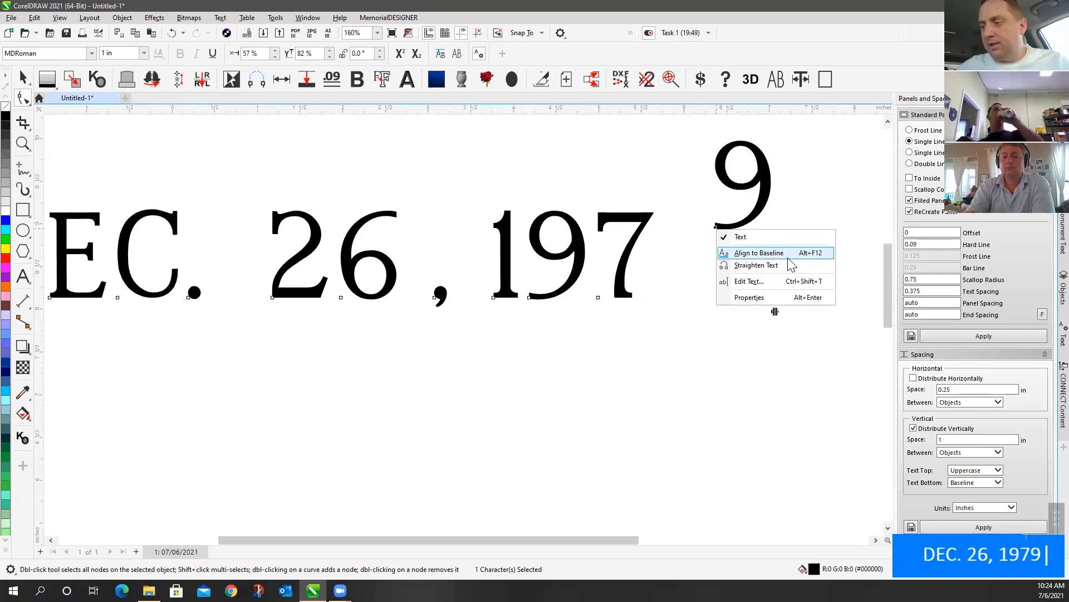
pyautogui.click(787, 255)
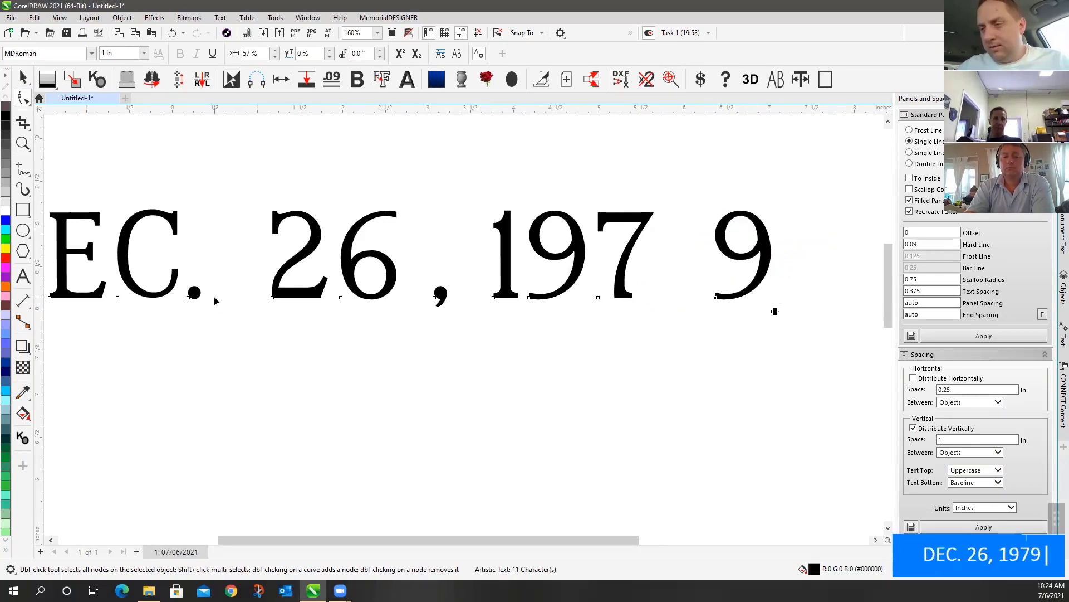
pyautogui.click(213, 295)
# Move the final 9 next to the 7 and drop it onto the baseline
pyautogui.click(23, 79)
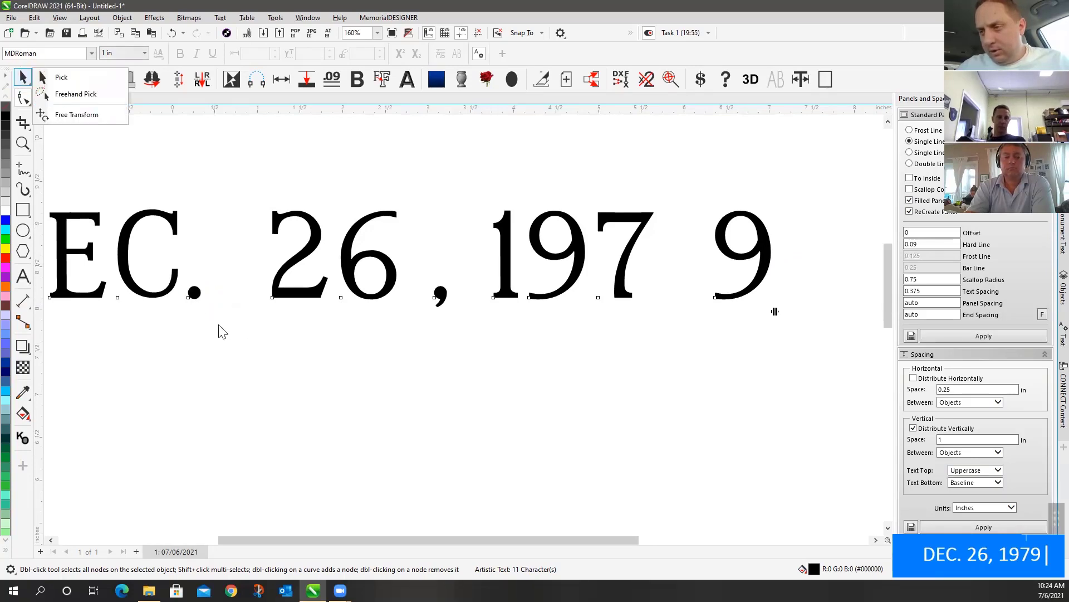
pyautogui.click(81, 81)
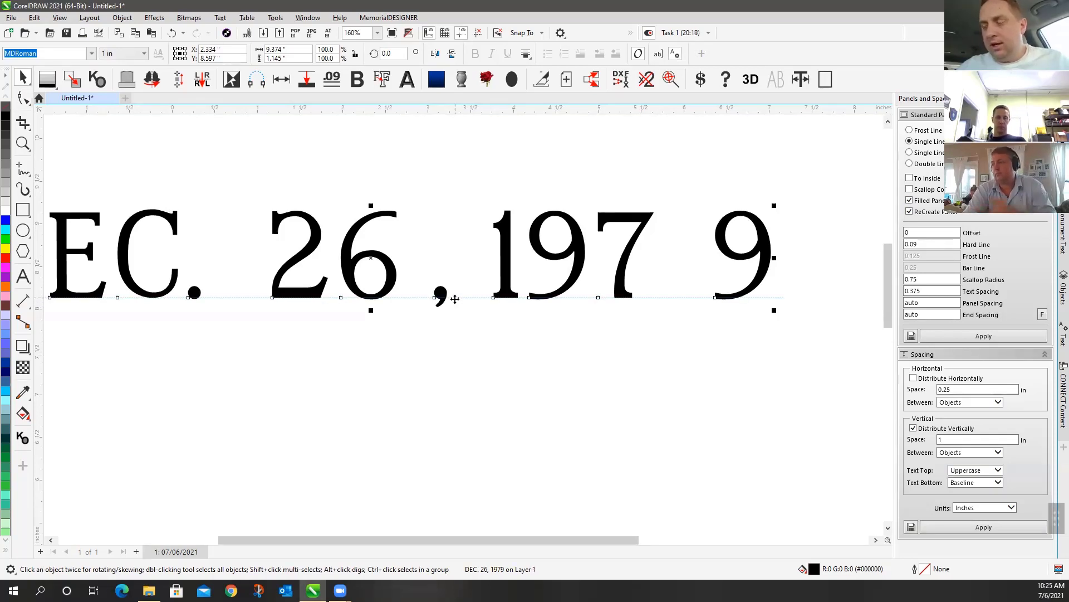
pyautogui.click(29, 99)
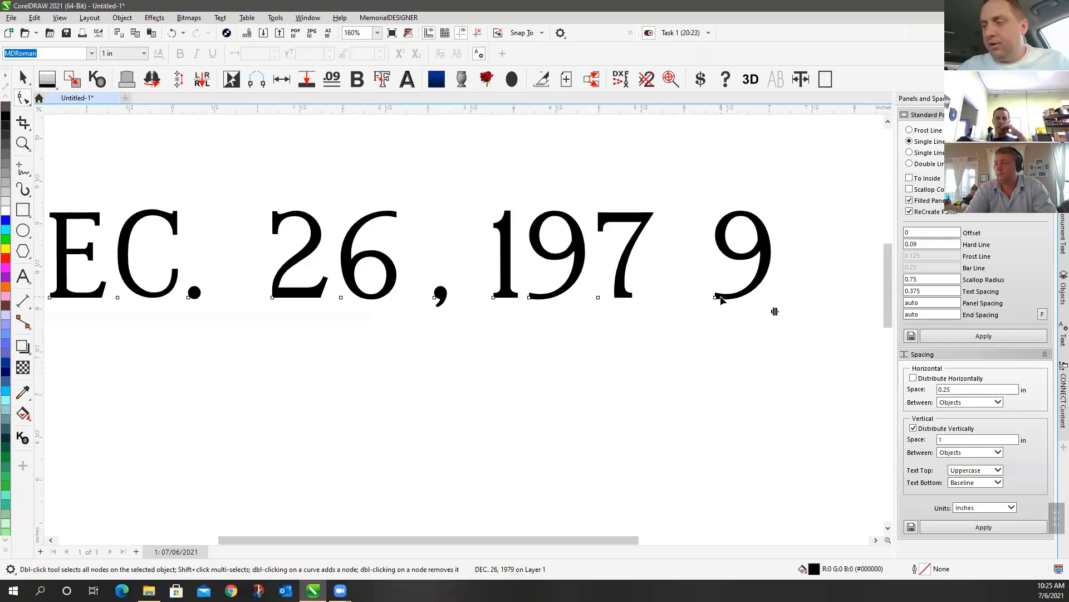
pyautogui.moveTo(715, 297); pyautogui.dragTo(672, 232)
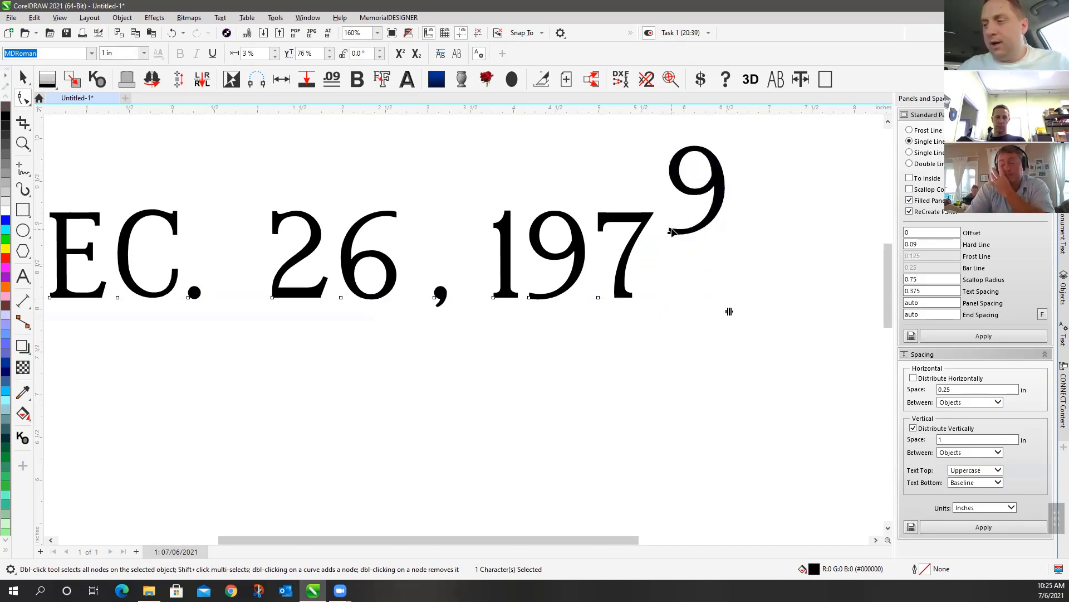
pyautogui.rightClick(671, 231)
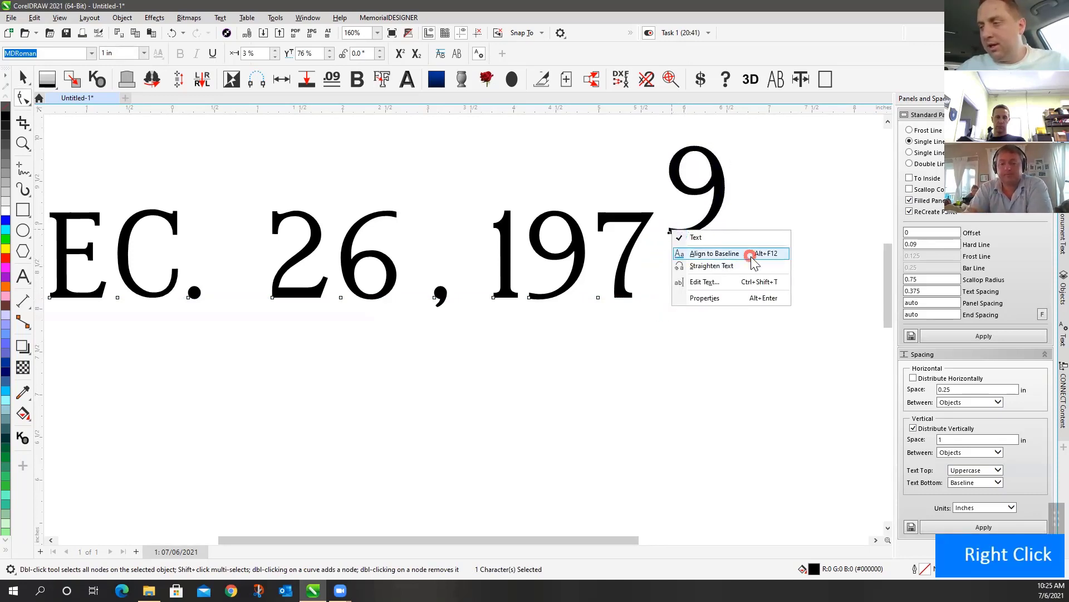
pyautogui.click(715, 254)
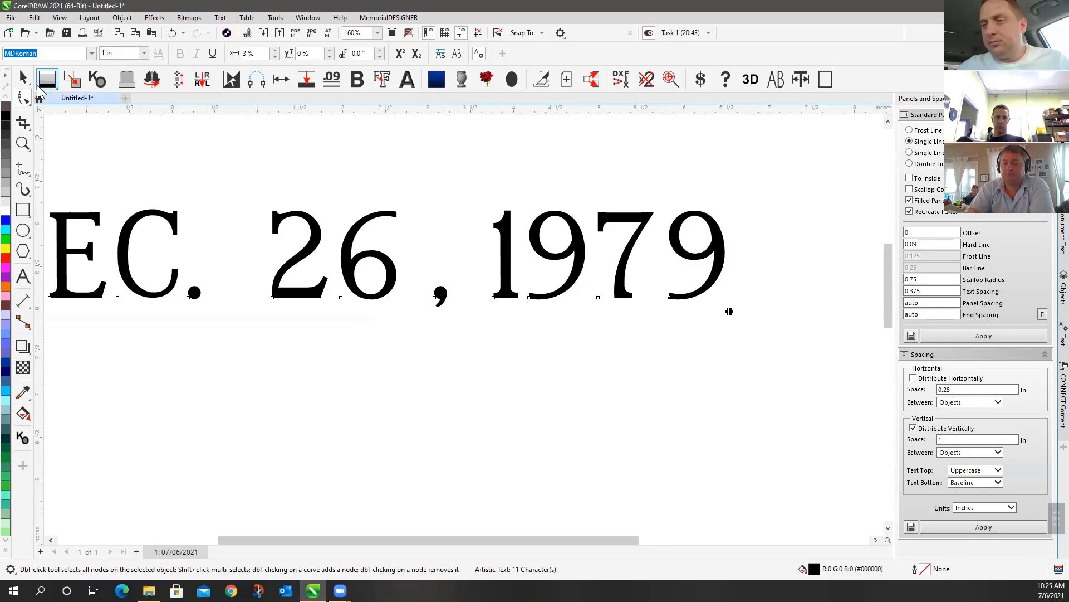
# Straighten the raised 9 back onto the baseline
pyautogui.scroll(-3, 463, 326)
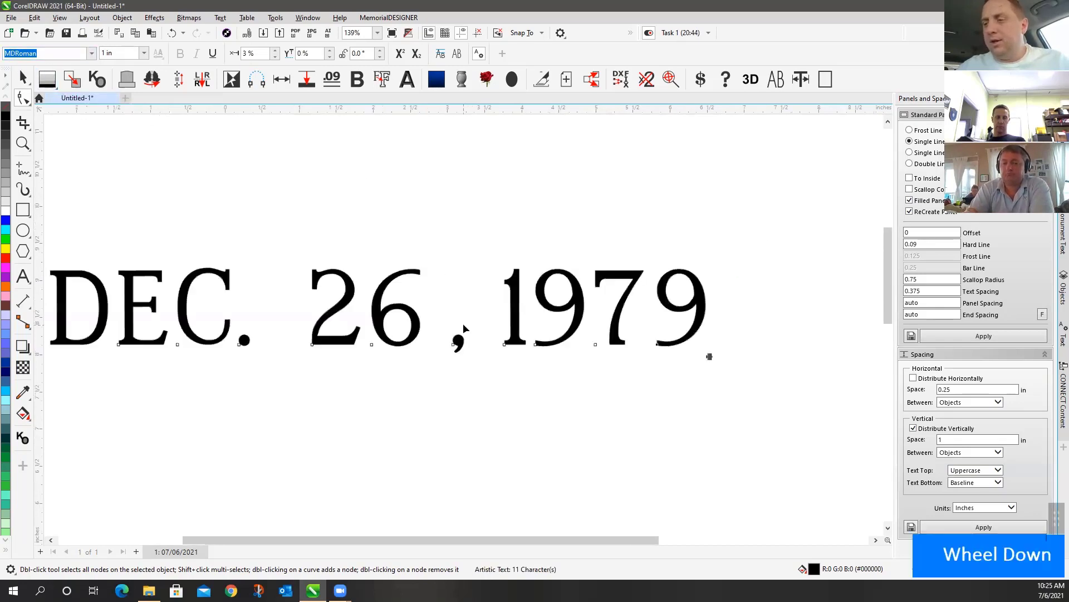
pyautogui.click(23, 78)
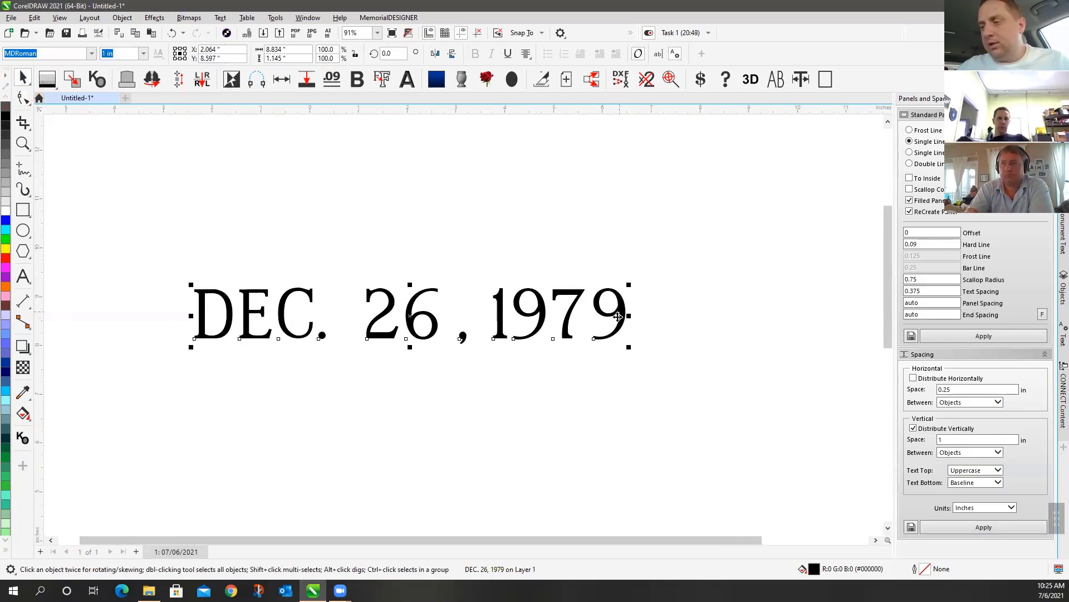
pyautogui.click(22, 98)
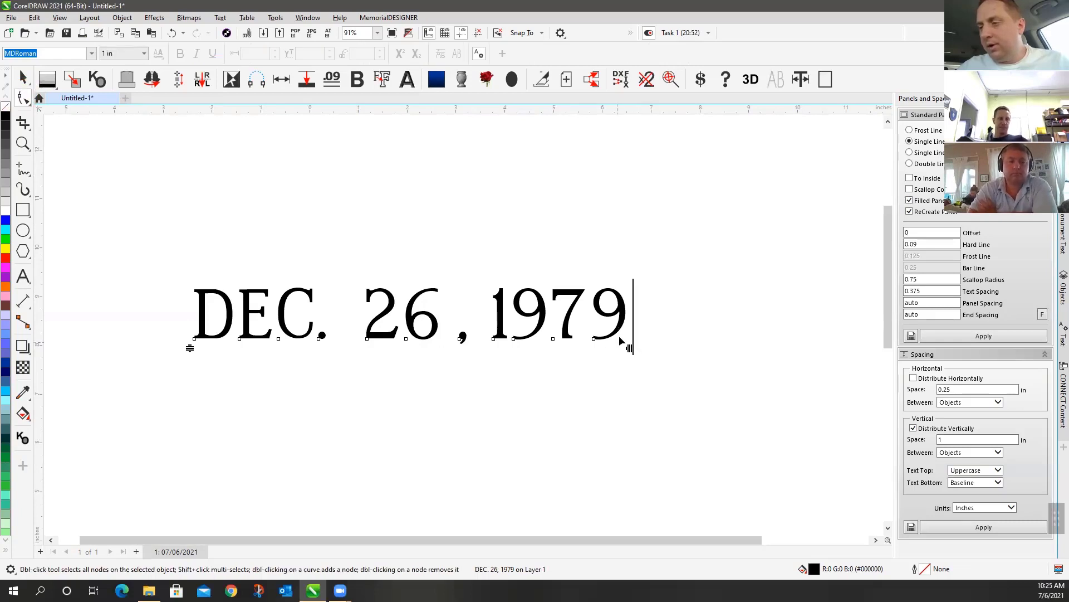
pyautogui.rightClick(594, 339)
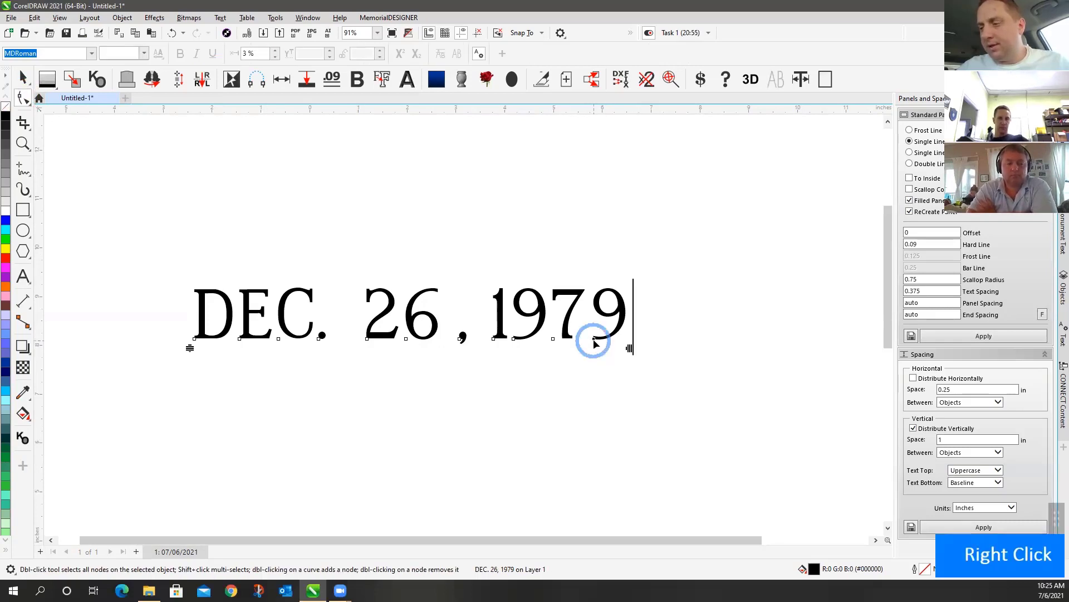
pyautogui.click(646, 377)
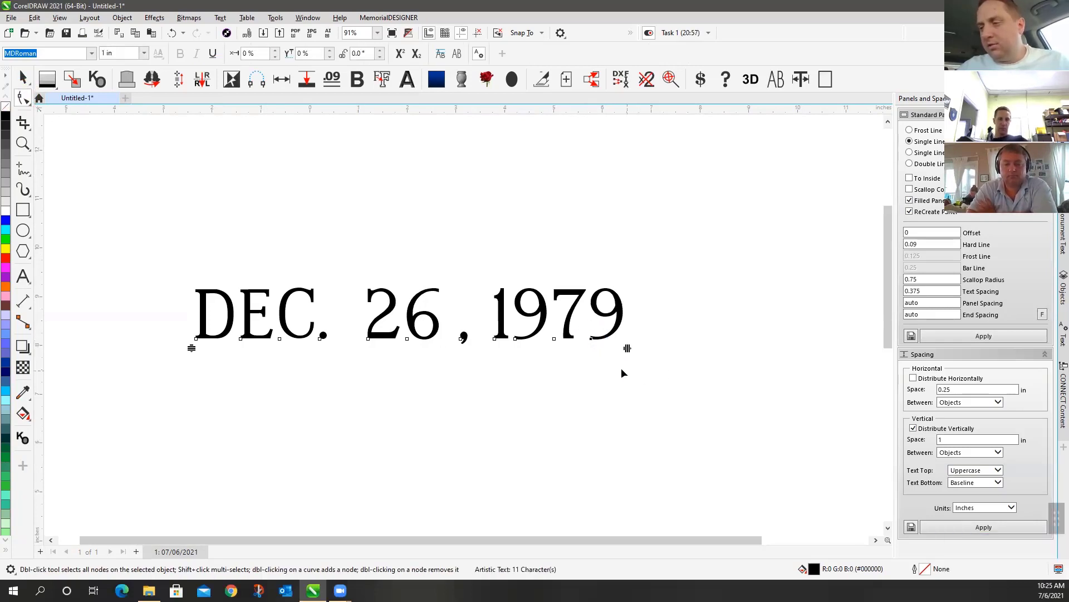
# Drag the comma's node left so it sits against 26
pyautogui.click(21, 83)
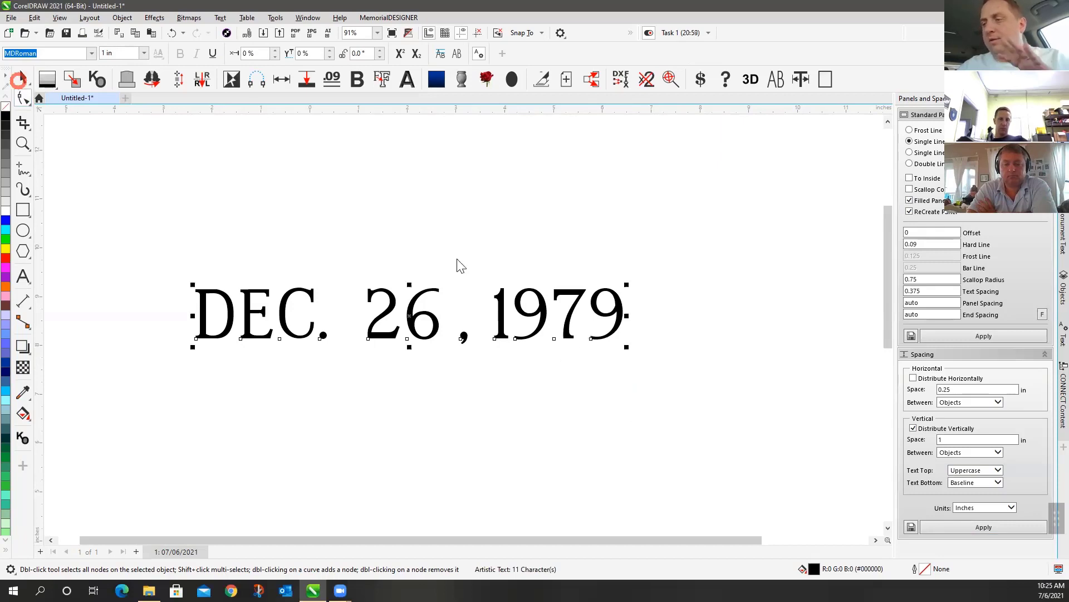
pyautogui.click(609, 251)
pyautogui.click(23, 99)
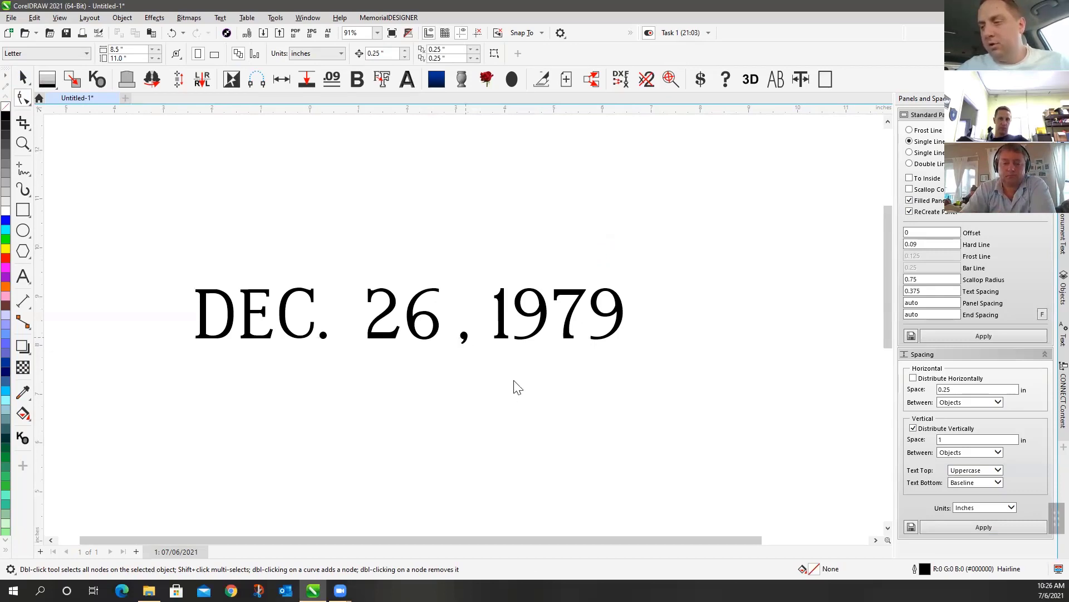
pyautogui.click(459, 343)
pyautogui.moveTo(459, 344); pyautogui.dragTo(450, 337)
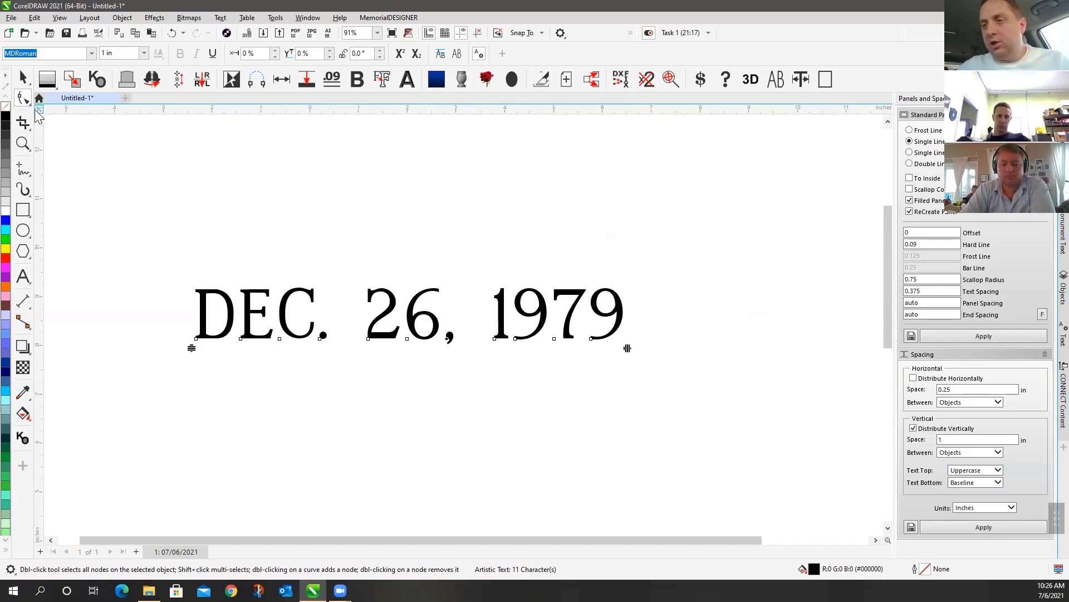
# Undo the comma move and shift the 9 slightly up and to the right
pyautogui.click(20, 79)
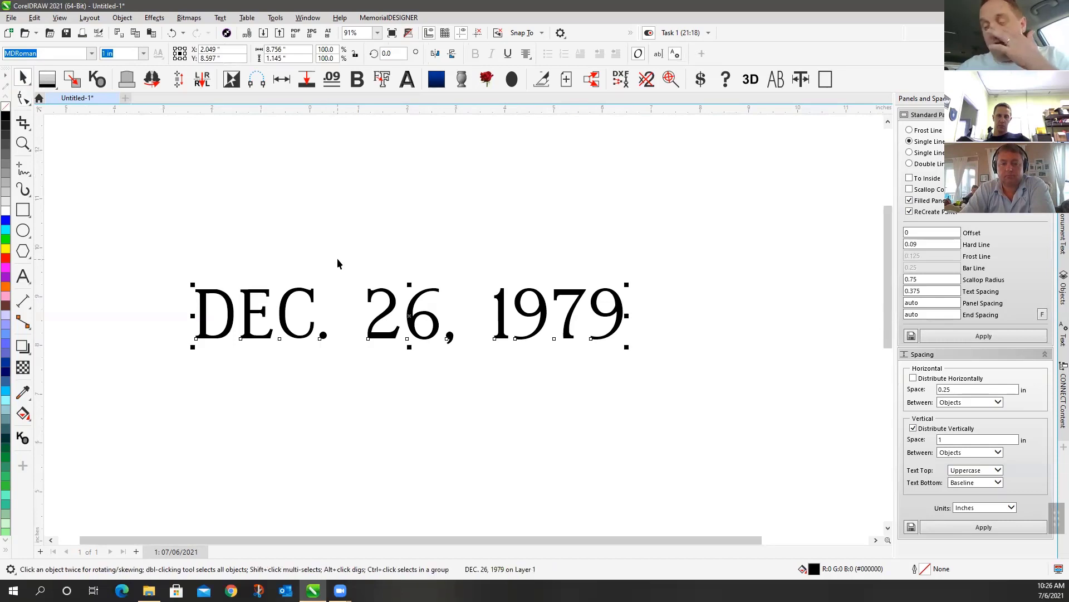
pyautogui.hotkey('ctrl', 'z')
pyautogui.hotkey('ctrl', 'z')
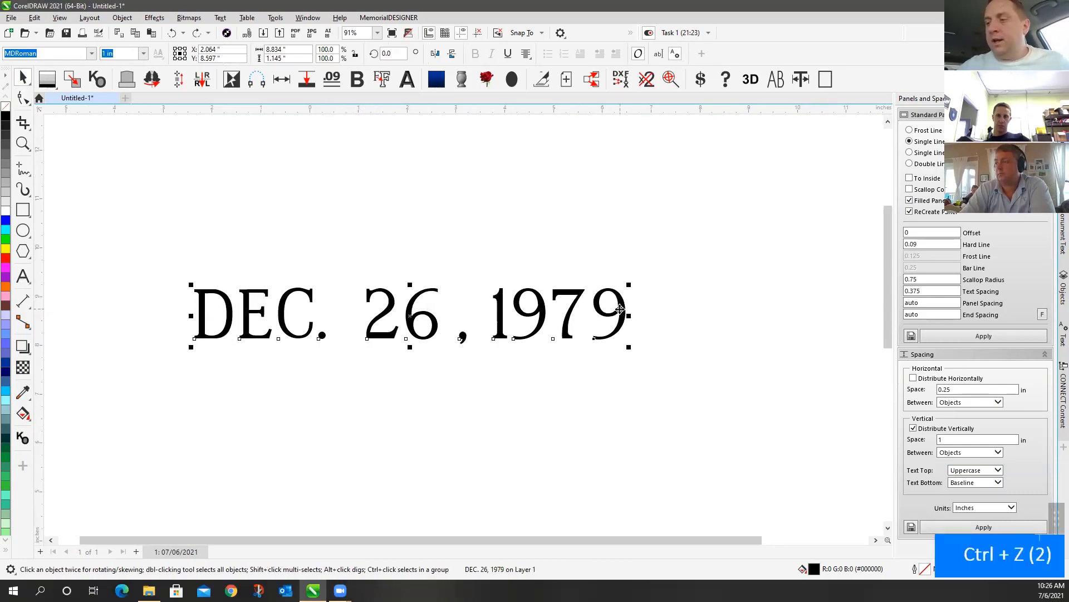
pyautogui.click(21, 99)
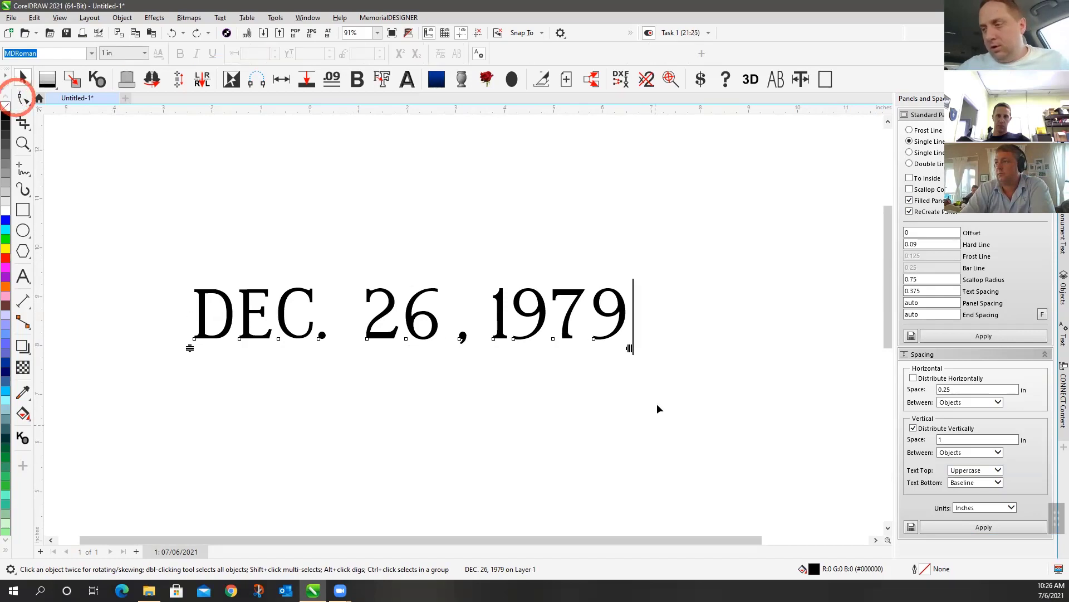
pyautogui.click(593, 341)
pyautogui.moveTo(594, 340); pyautogui.dragTo(614, 325)
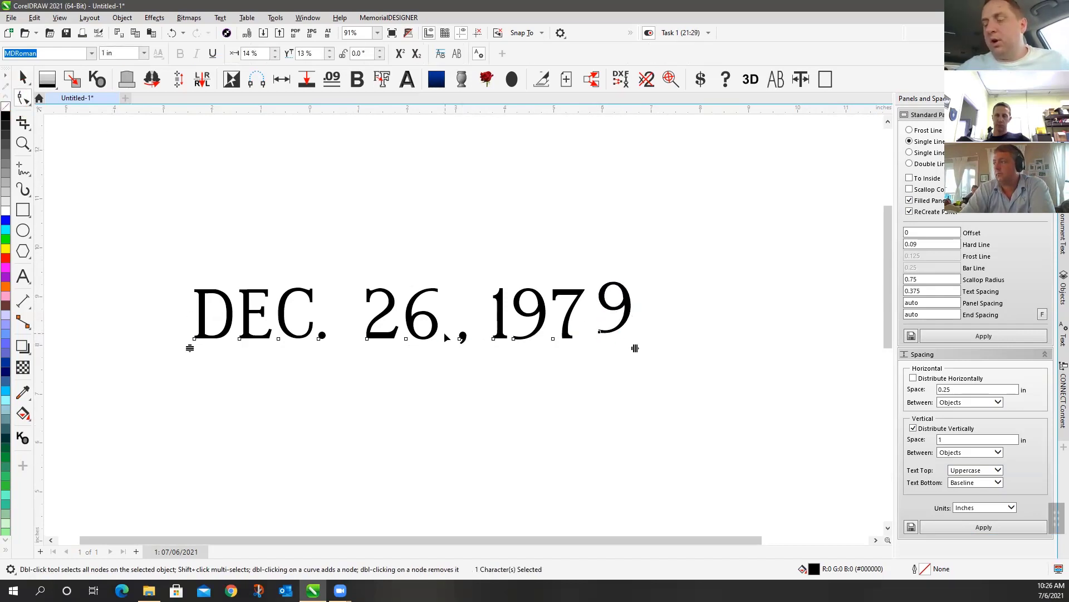
# Apply Text > Straighten Text to the whole date line so all characters share one baseline
pyautogui.click(21, 78)
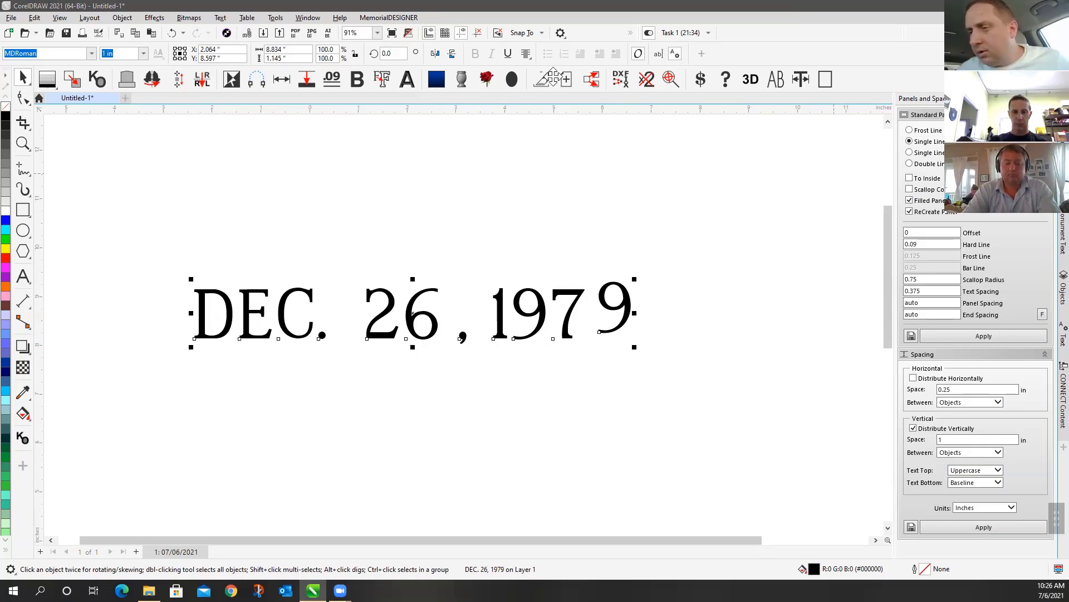
pyautogui.click(592, 142)
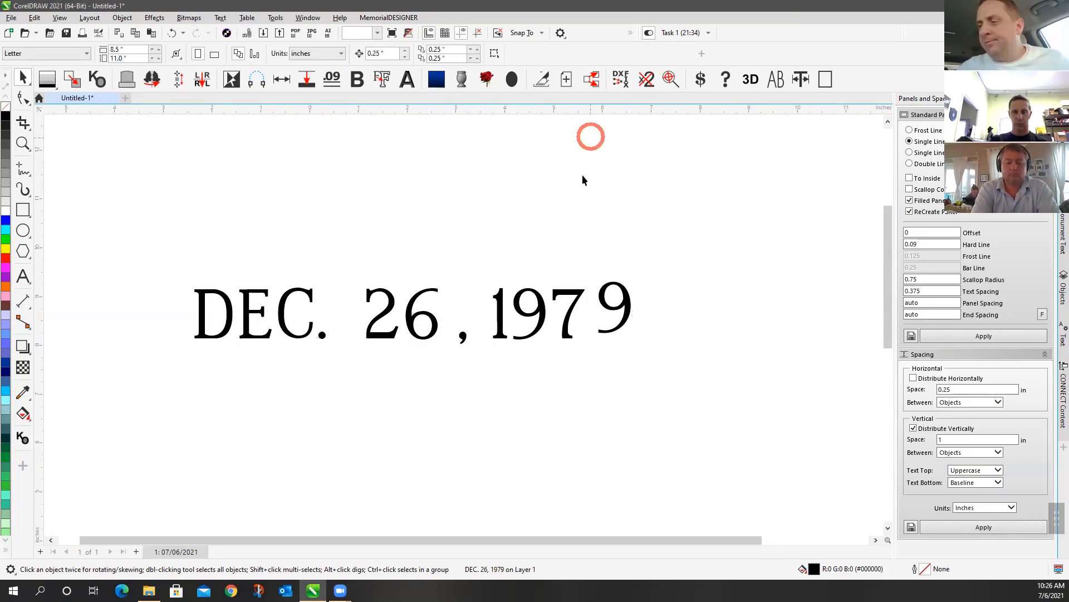
pyautogui.click(611, 298)
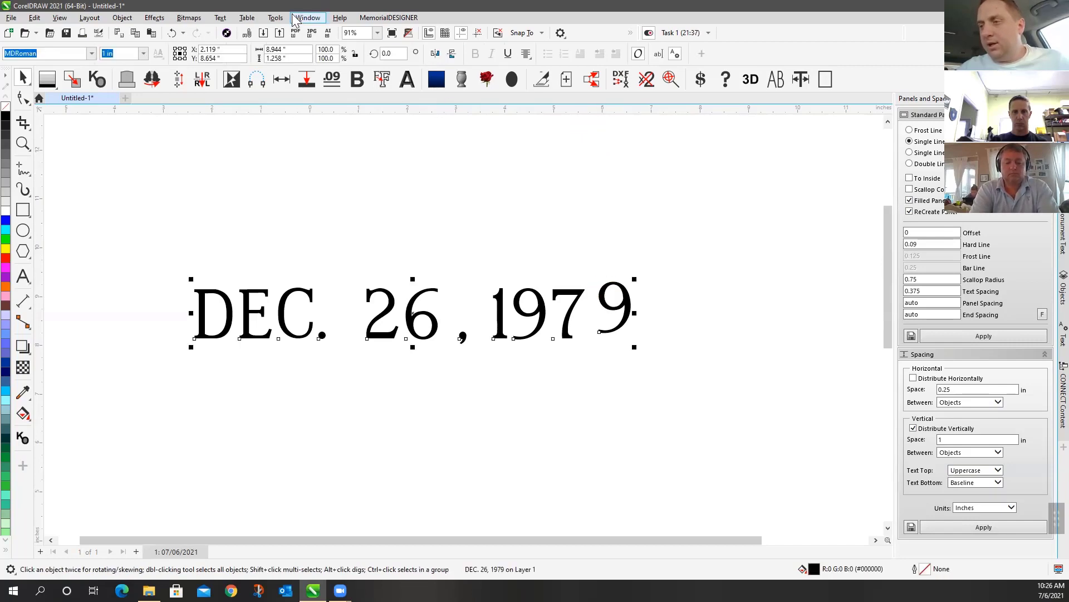
pyautogui.click(223, 18)
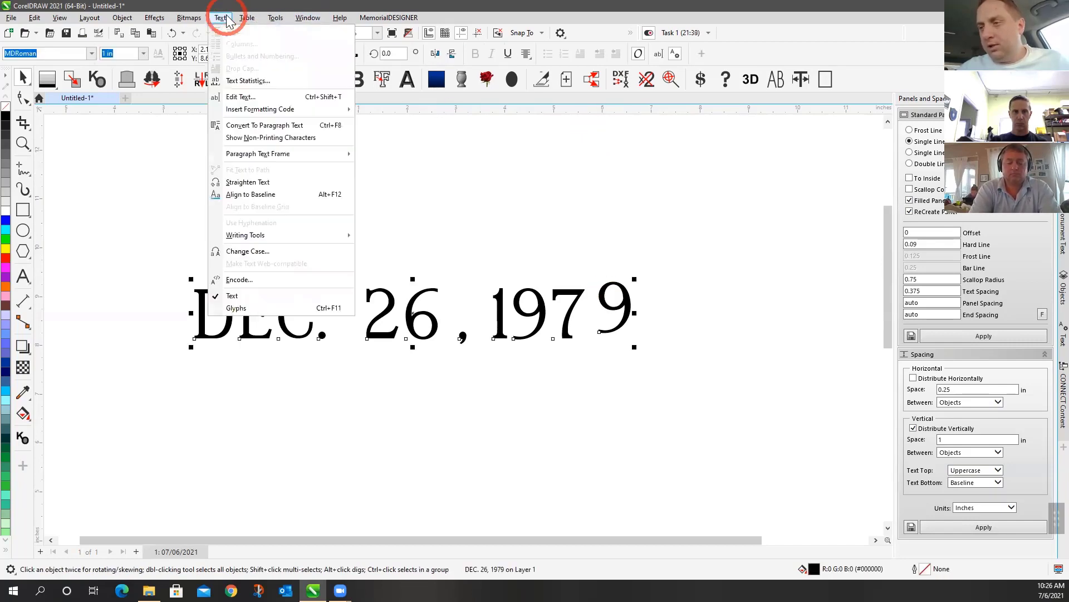
pyautogui.click(289, 186)
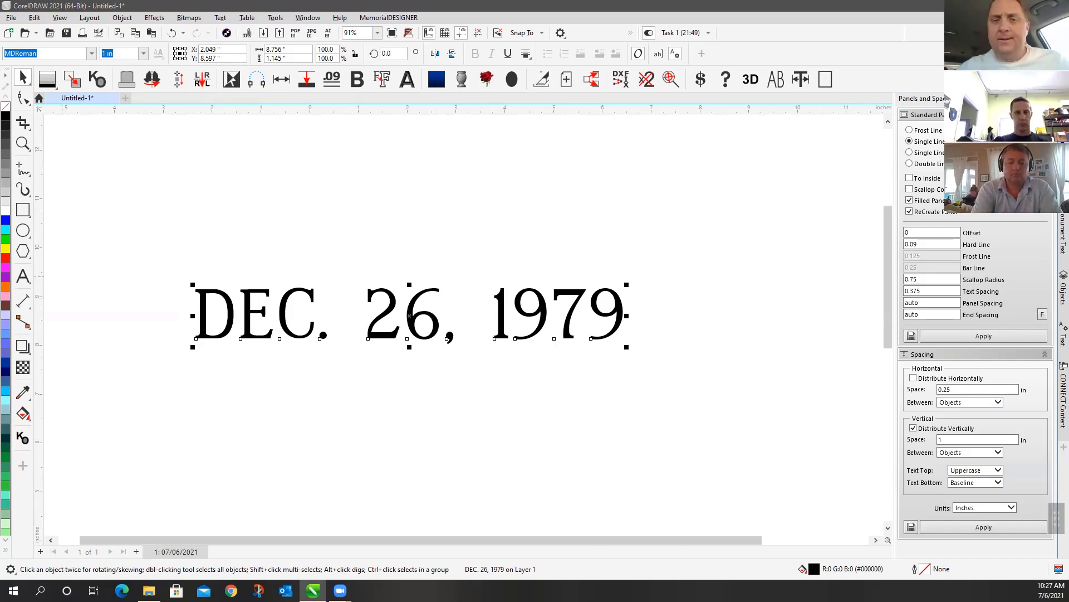
pyautogui.click(704, 183)
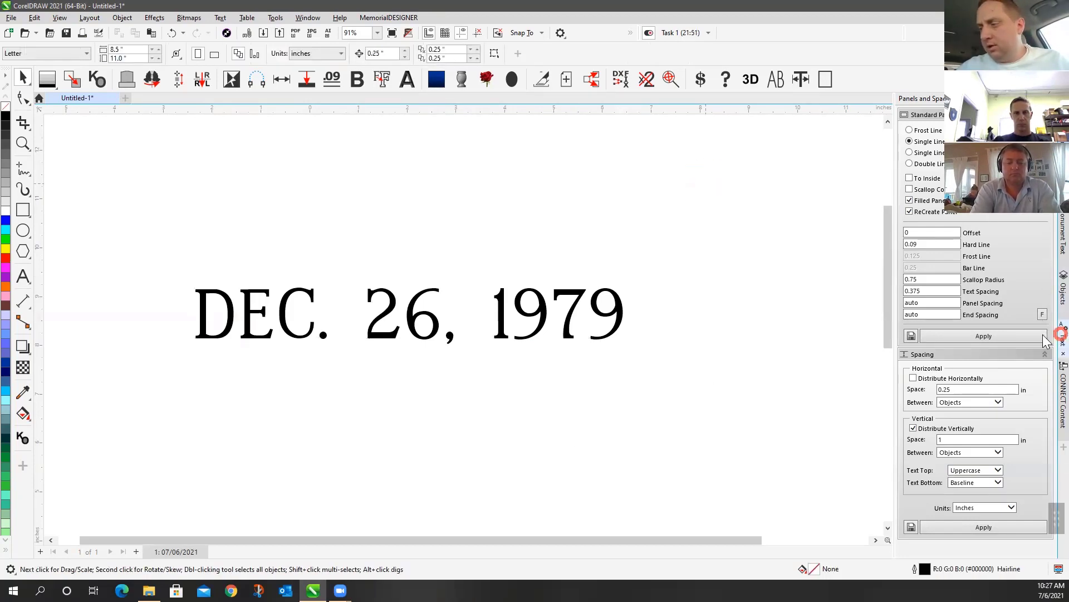
# Collapse the Text properties docker to its tab and select the DEC. 26, 1979 text
pyautogui.click(1063, 334)
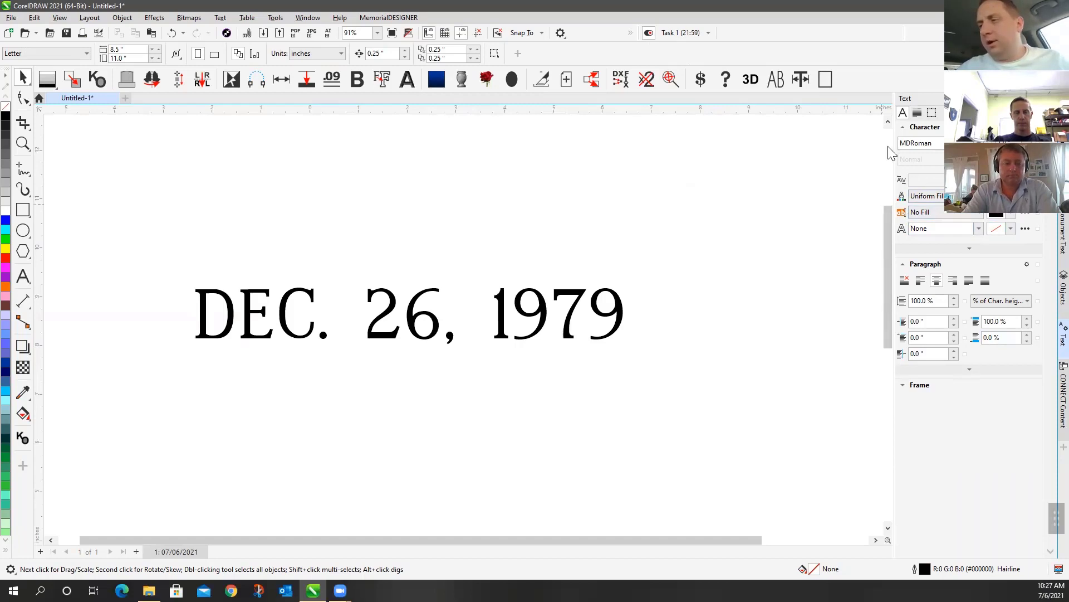
pyautogui.click(298, 18)
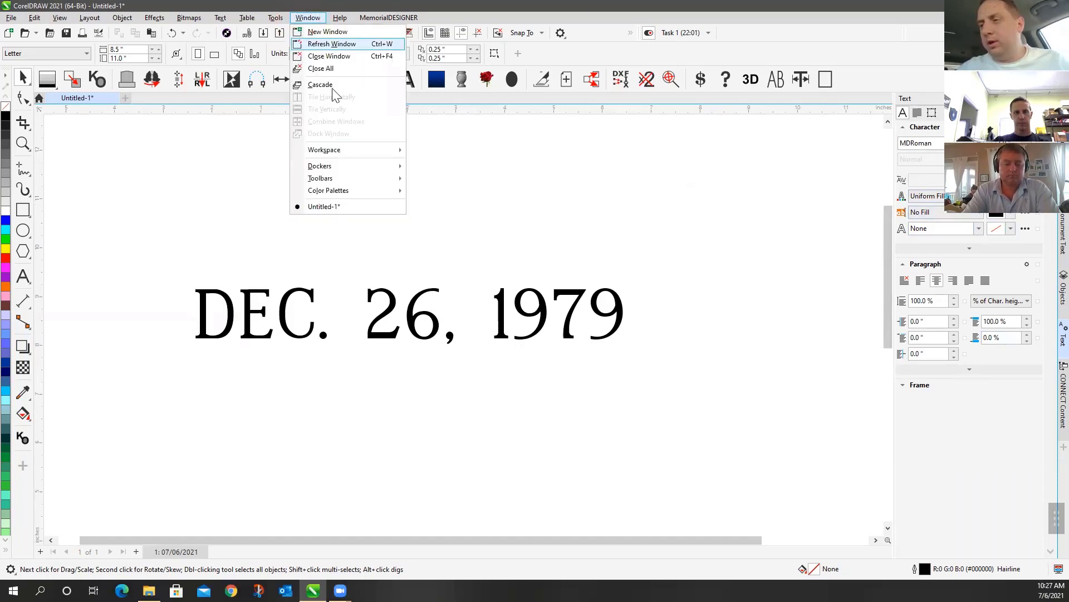
pyautogui.click(340, 167)
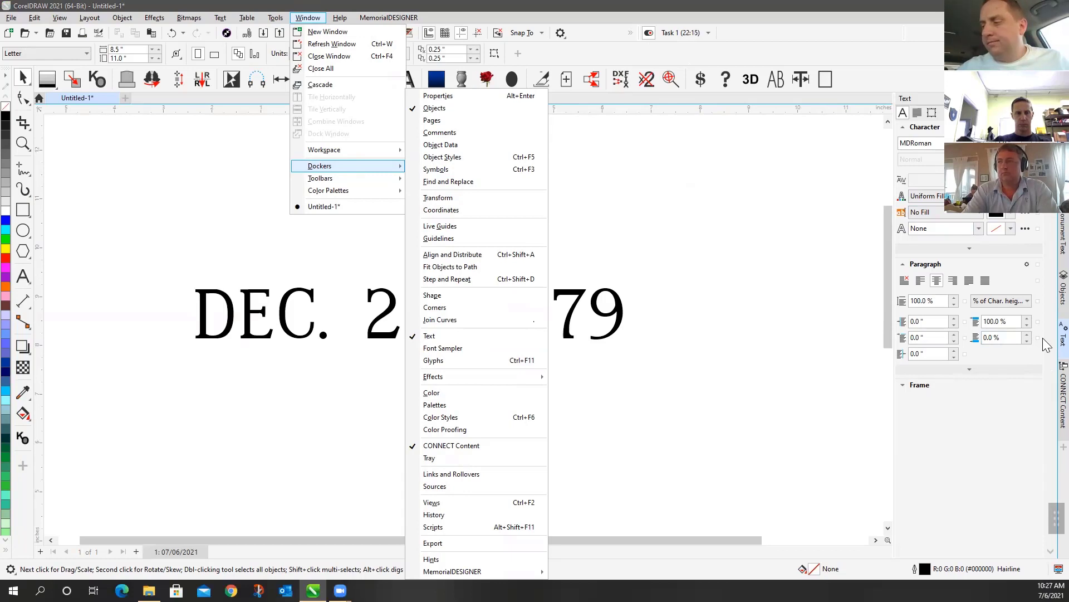
pyautogui.click(1061, 339)
pyautogui.click(1063, 447)
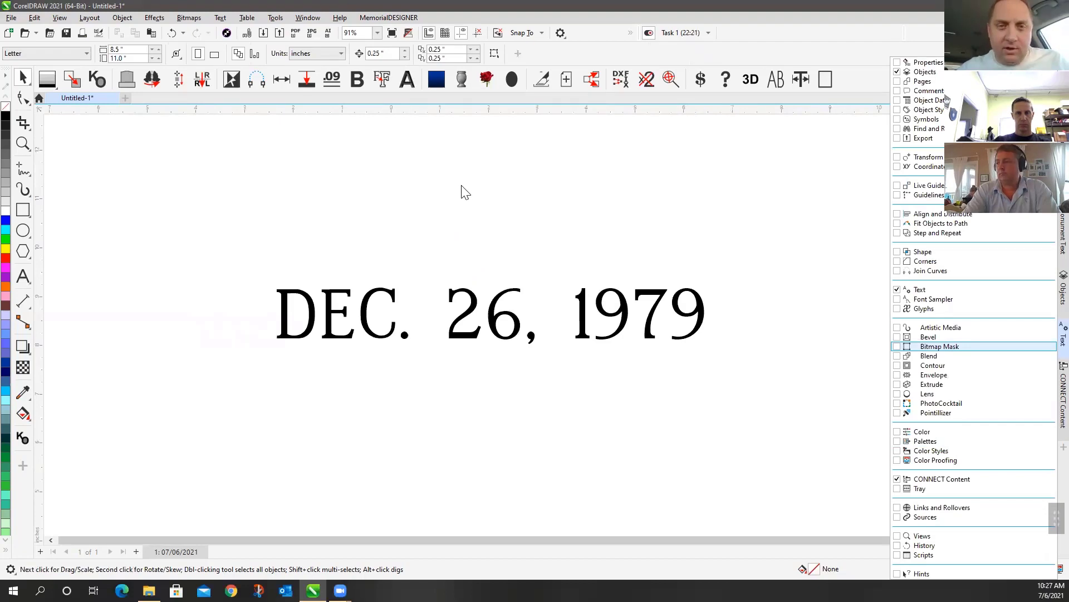
pyautogui.click(460, 183)
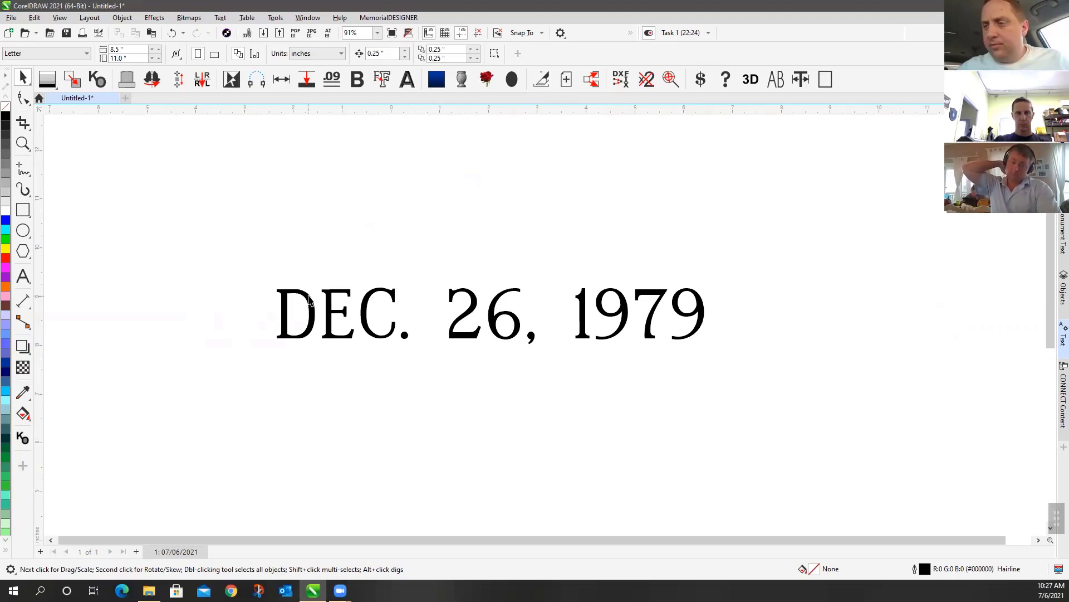
pyautogui.click(315, 317)
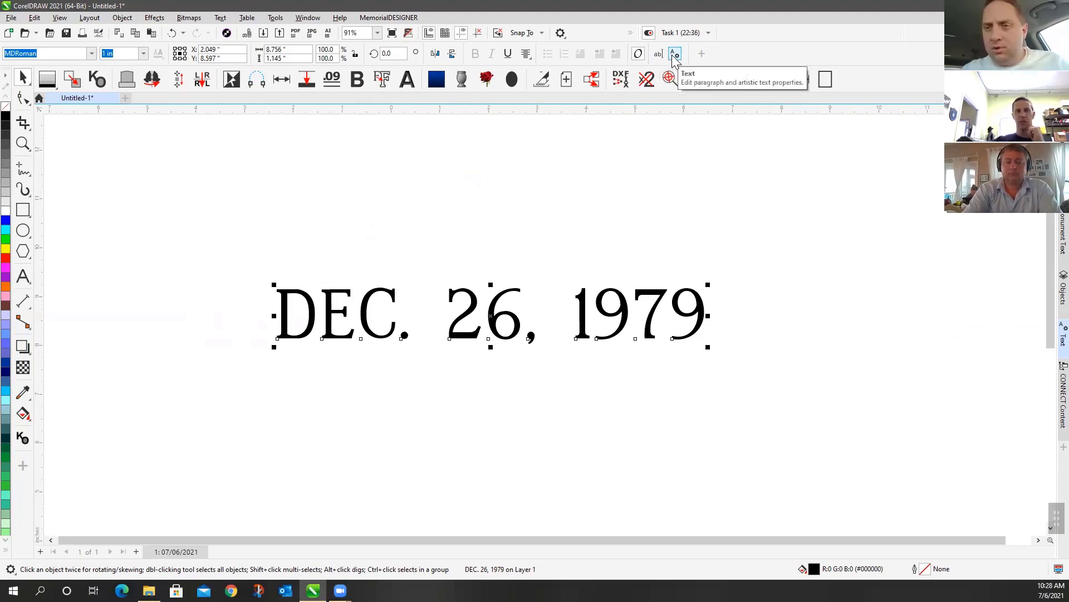
# Move the font name and font size boxes to the property bar's right end and remove Variable Fonts
pyautogui.click(107, 55)
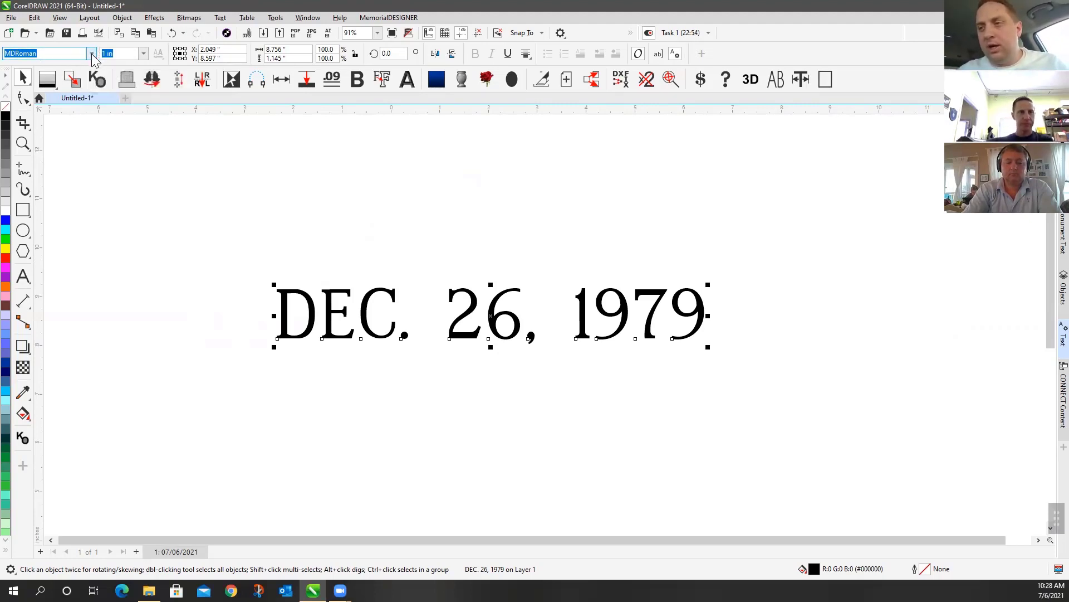
pyautogui.moveTo(93, 58); pyautogui.dragTo(692, 61)
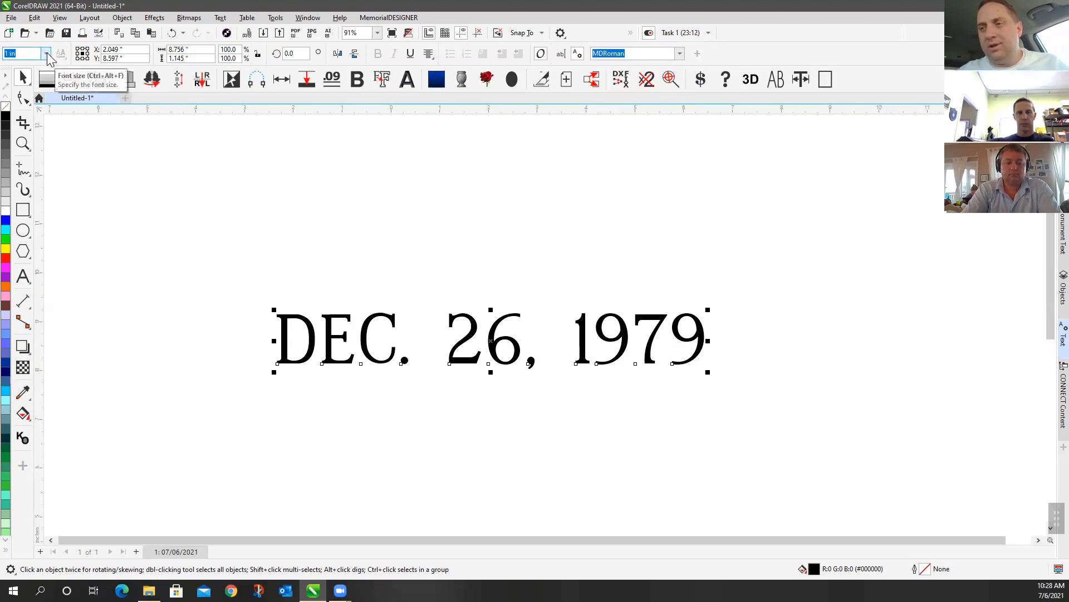
pyautogui.moveTo(47, 53); pyautogui.dragTo(686, 61)
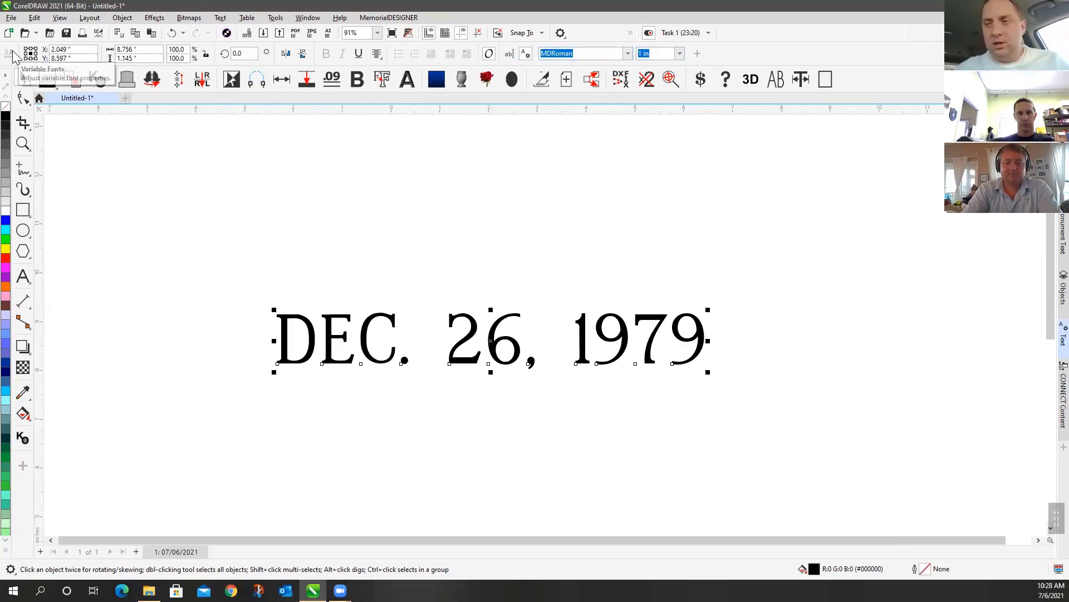
pyautogui.moveTo(12, 52); pyautogui.dragTo(687, 61)
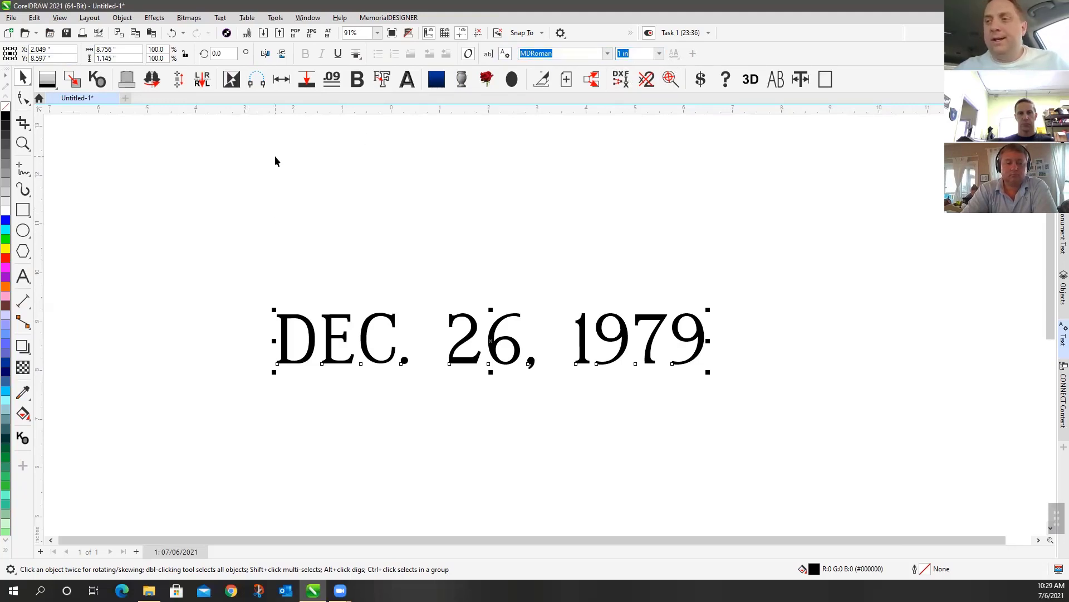
# Bring up the Window > Workspace > Other list showing MemorialDESIGNER 2021 Pro
pyautogui.click(273, 19)
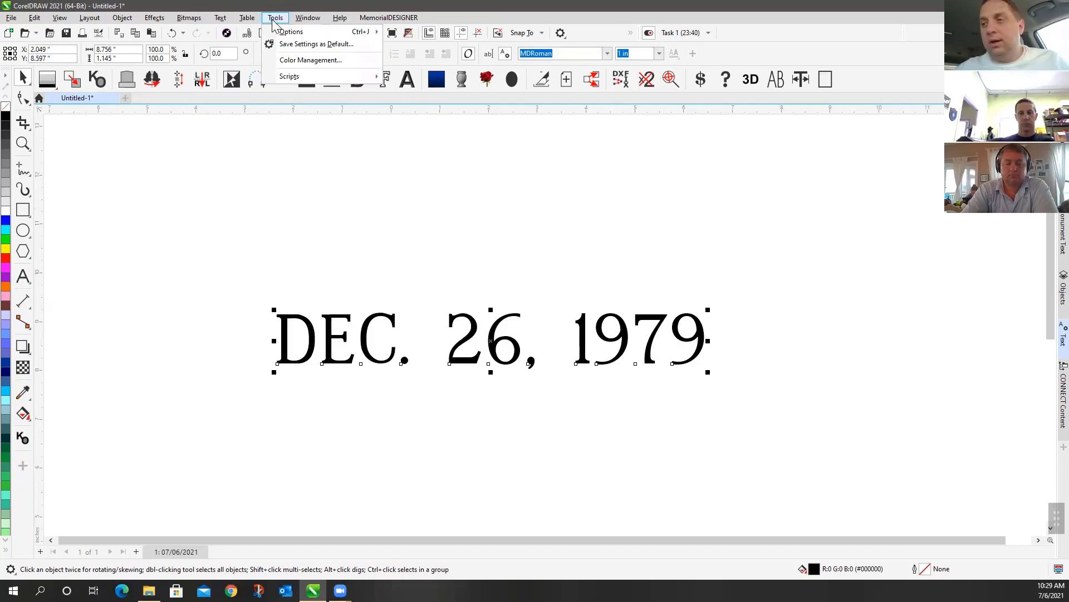
pyautogui.moveTo(303, 19)
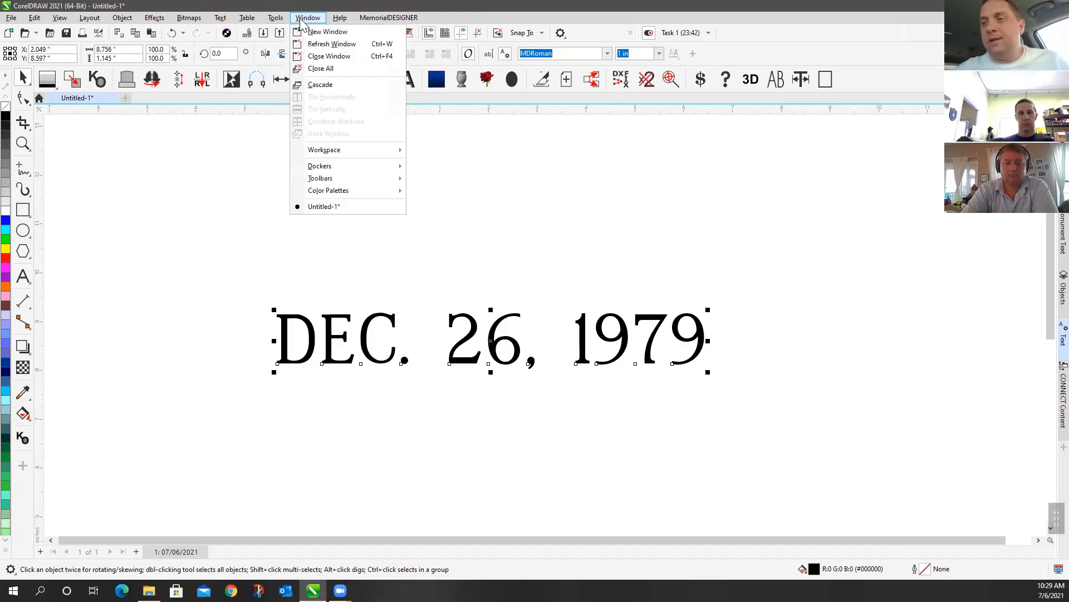
pyautogui.moveTo(349, 146)
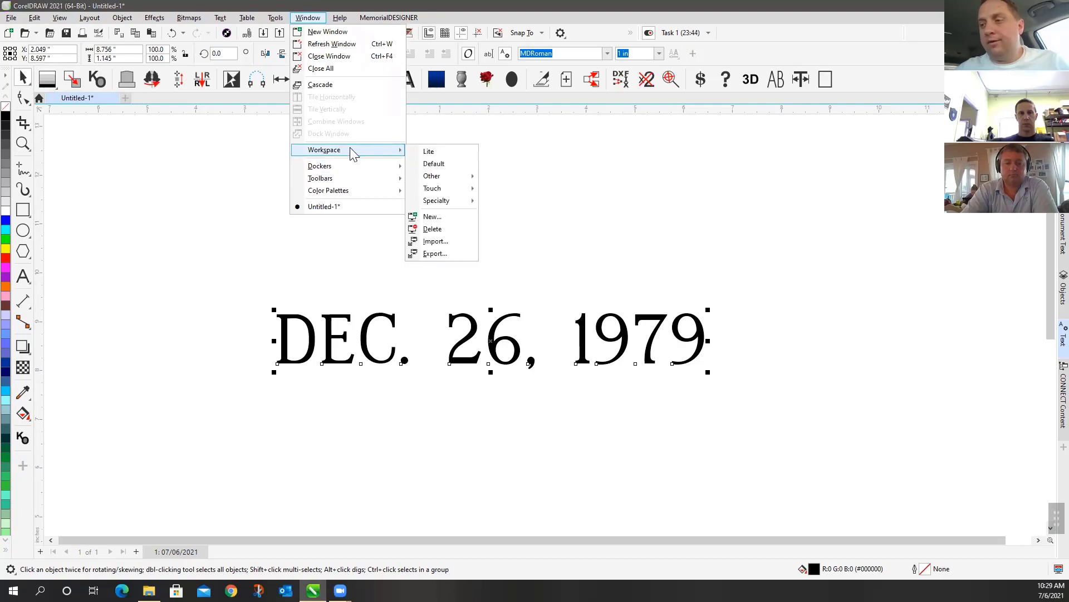
pyautogui.moveTo(445, 176)
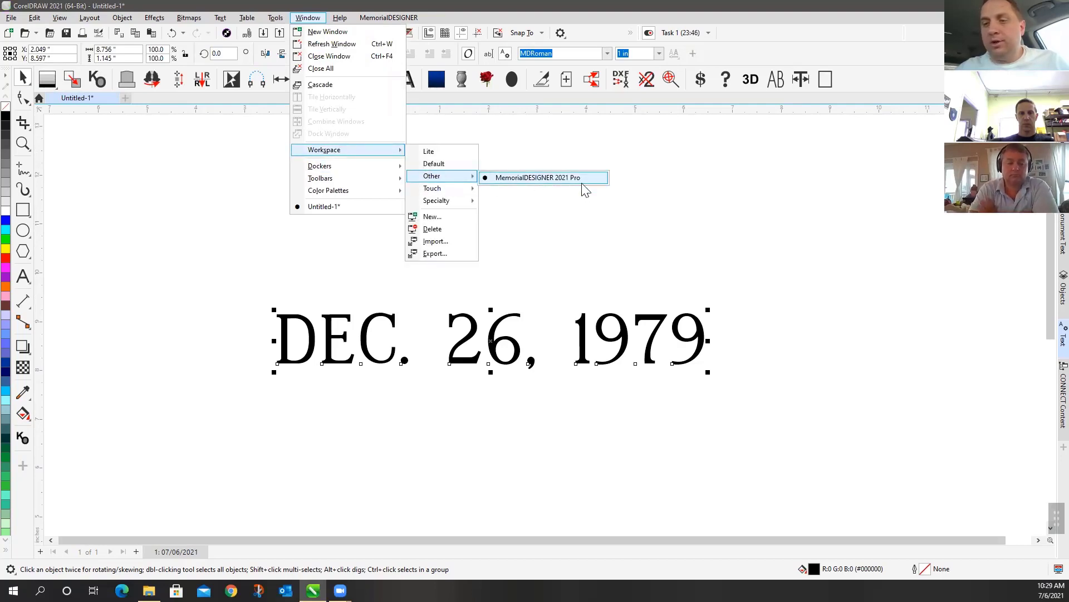
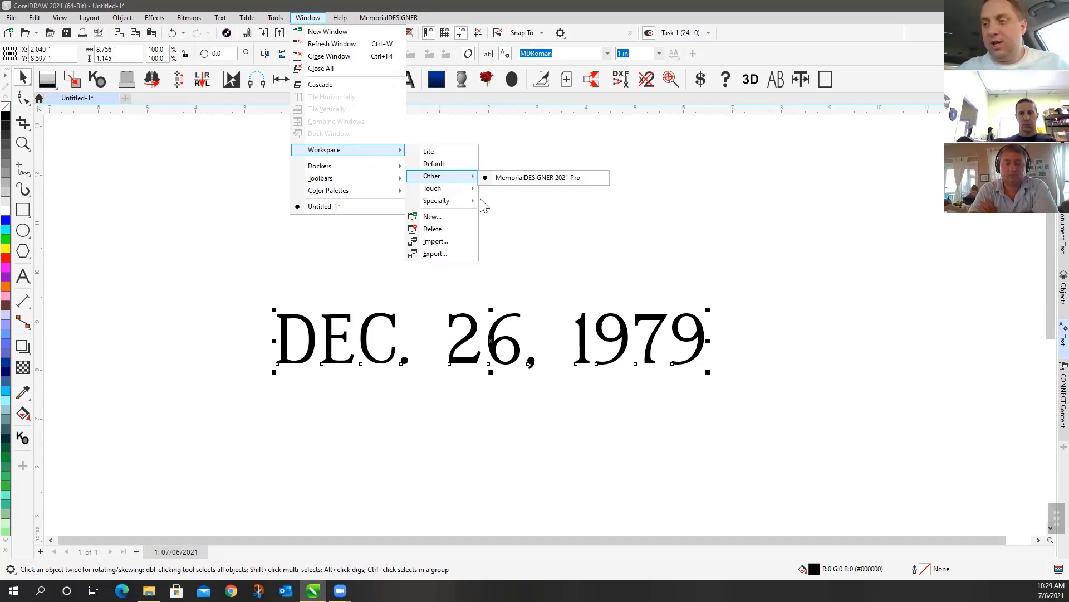
# Start a new workspace based on MemorialDESIGNER 2021 Pro and give it the user's name
pyautogui.click(441, 218)
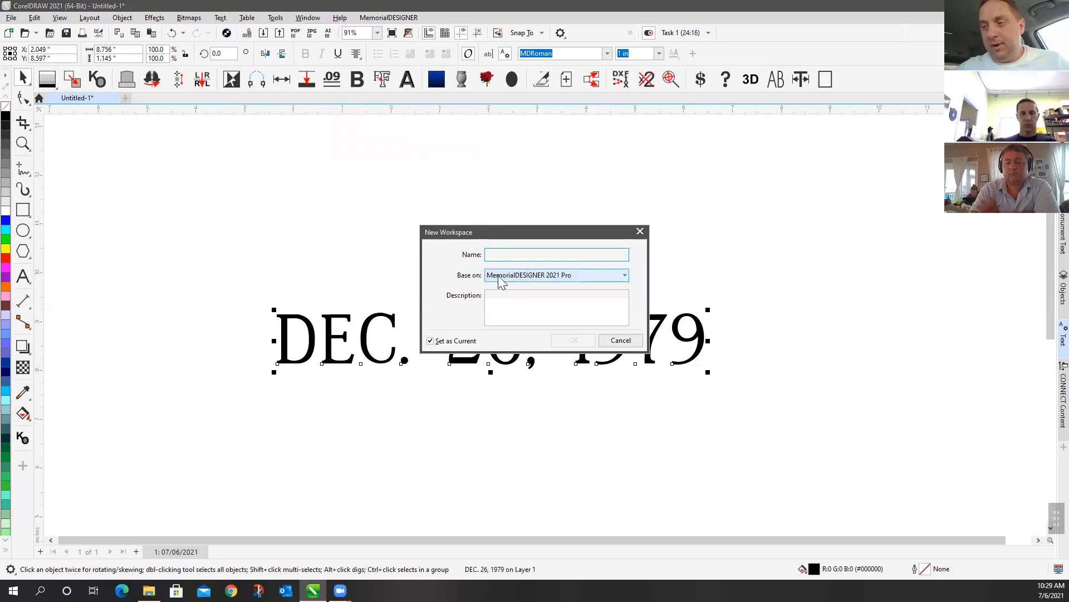
pyautogui.click(515, 275)
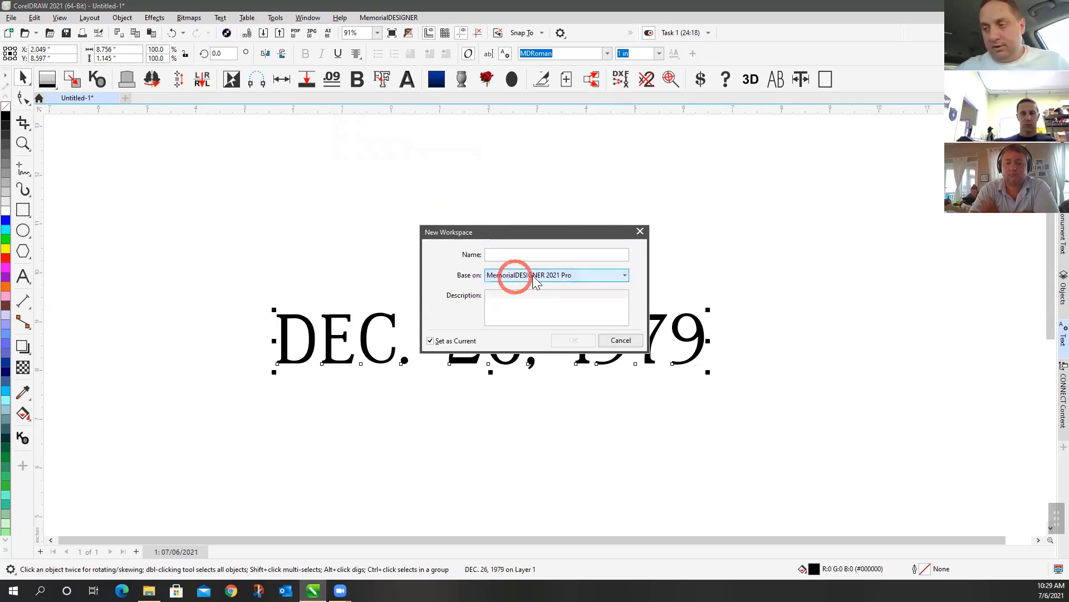
pyautogui.click(509, 254)
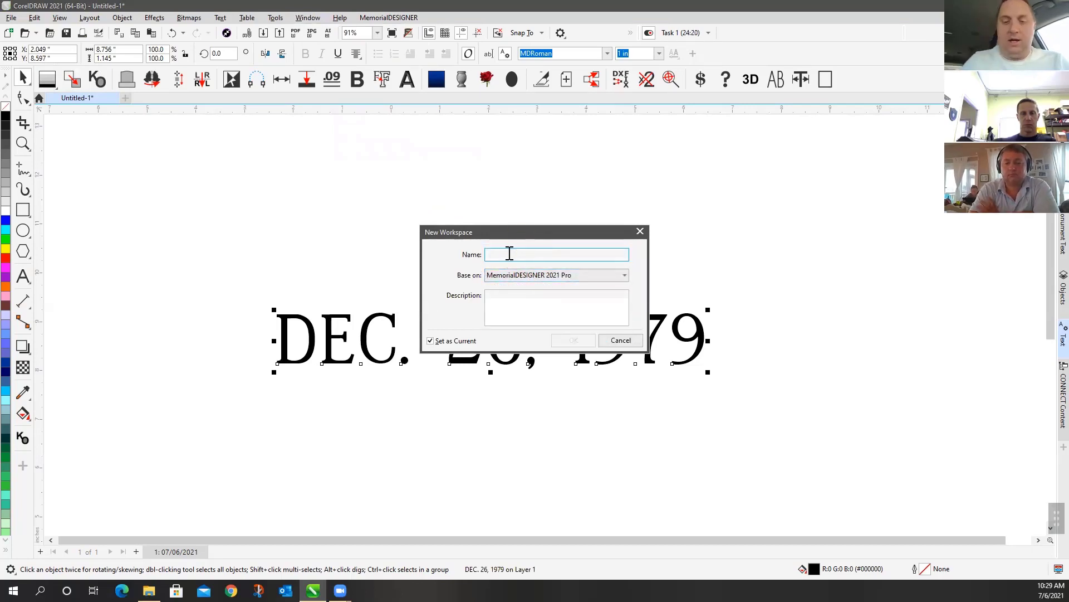
pyautogui.write('ANal')
pyautogui.press('BackSpace')
pyautogui.press('BackSpace')
pyautogui.press('BackSpace')
pyautogui.write('nal')
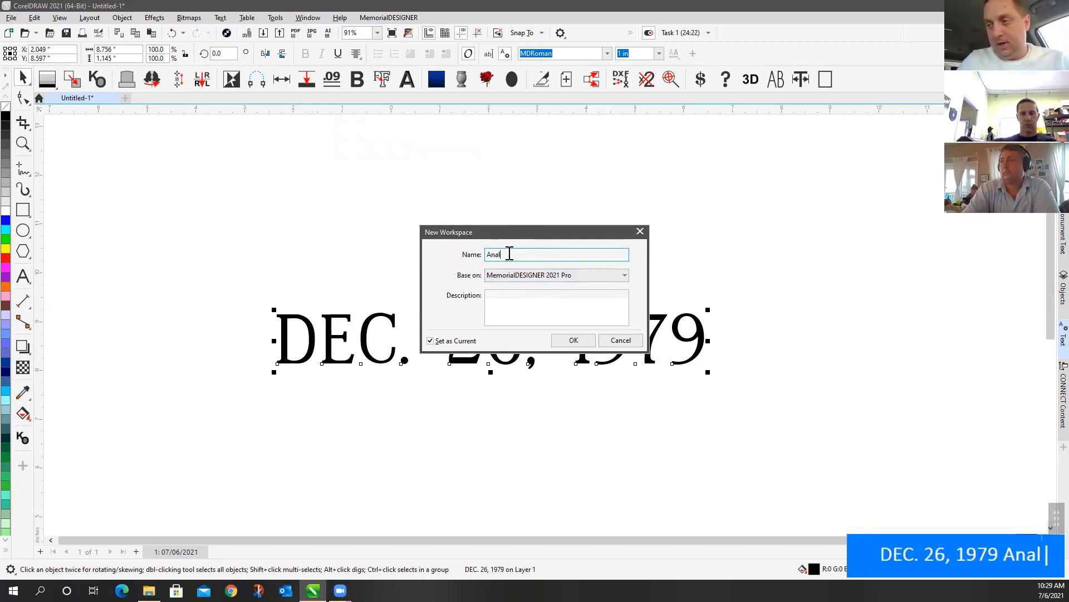
pyautogui.write("ia's")
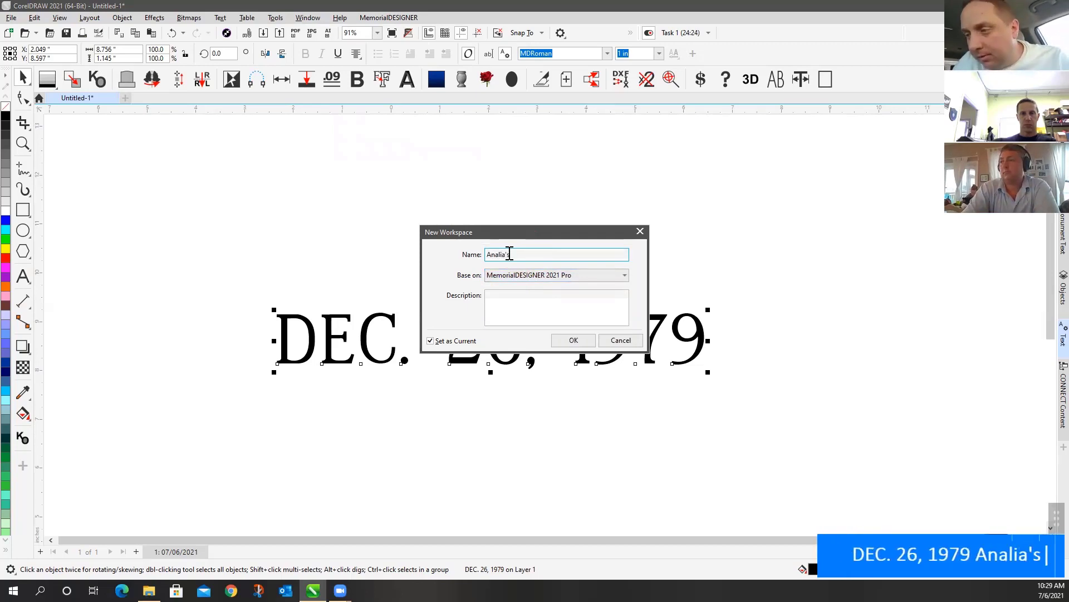
pyautogui.write(' Work')
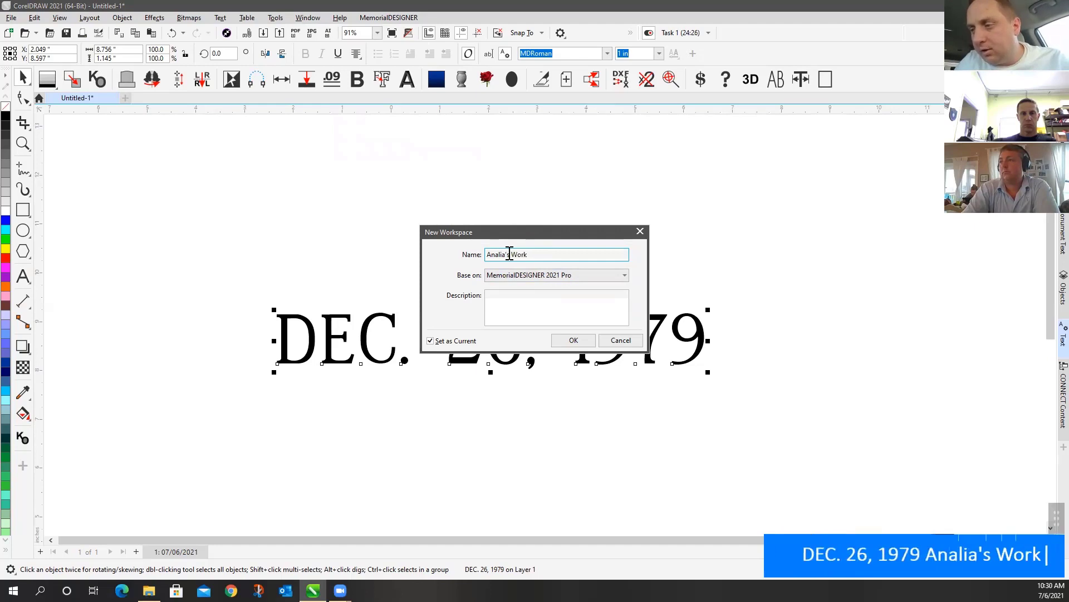
pyautogui.write('s')
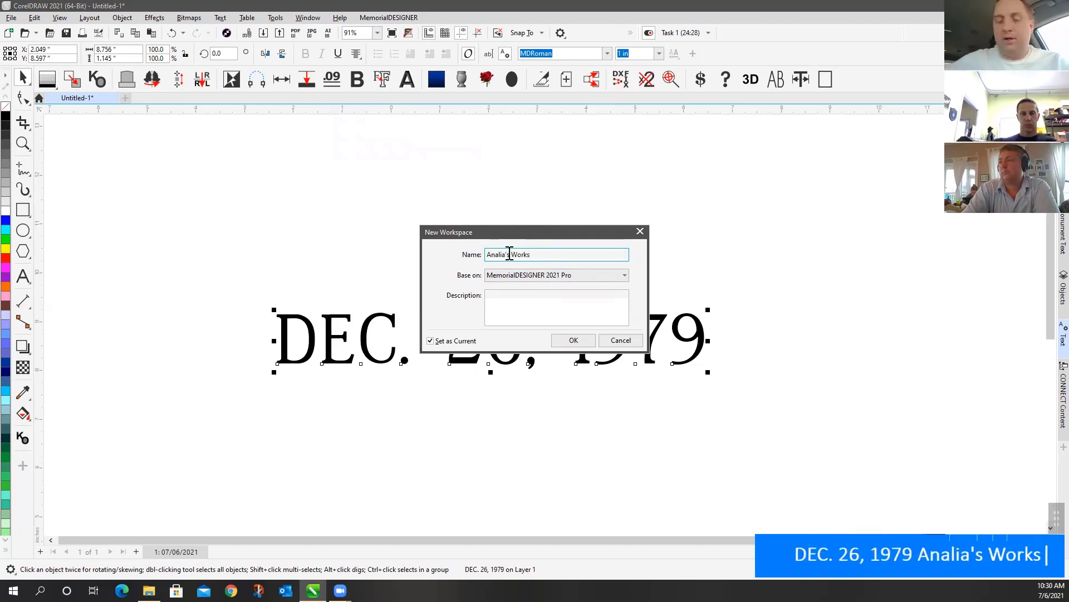
pyautogui.press('BackSpace')
pyautogui.press('BackSpace')
pyautogui.press('BackSpace')
pyautogui.press('BackSpace')
pyautogui.press('BackSpace')
pyautogui.press('BackSpace')
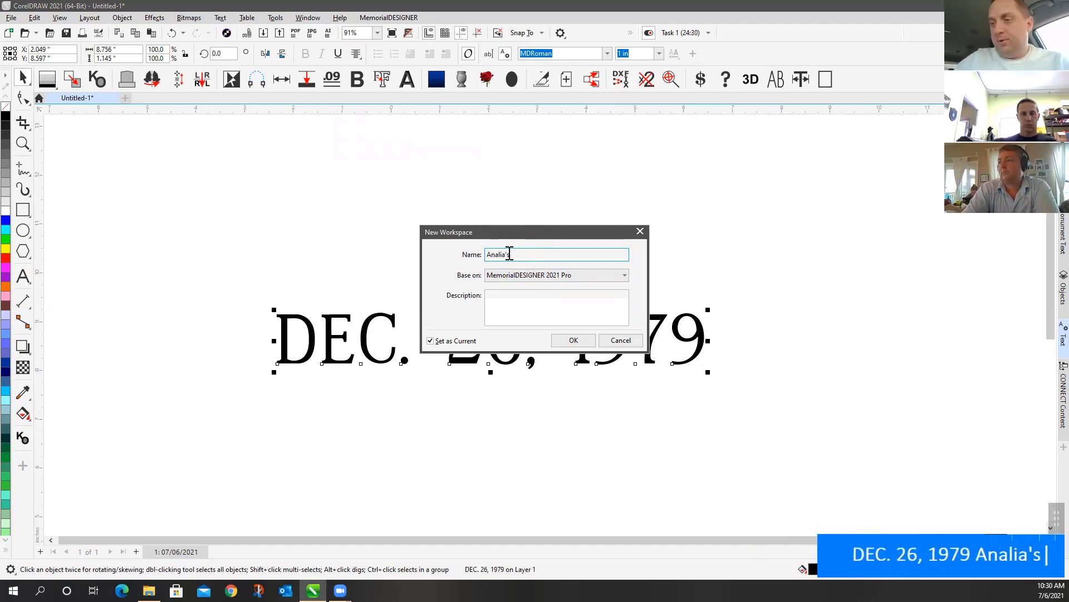
# Describe it as 'This is my custom workspace' and create it as the current workspace
pyautogui.click(499, 292)
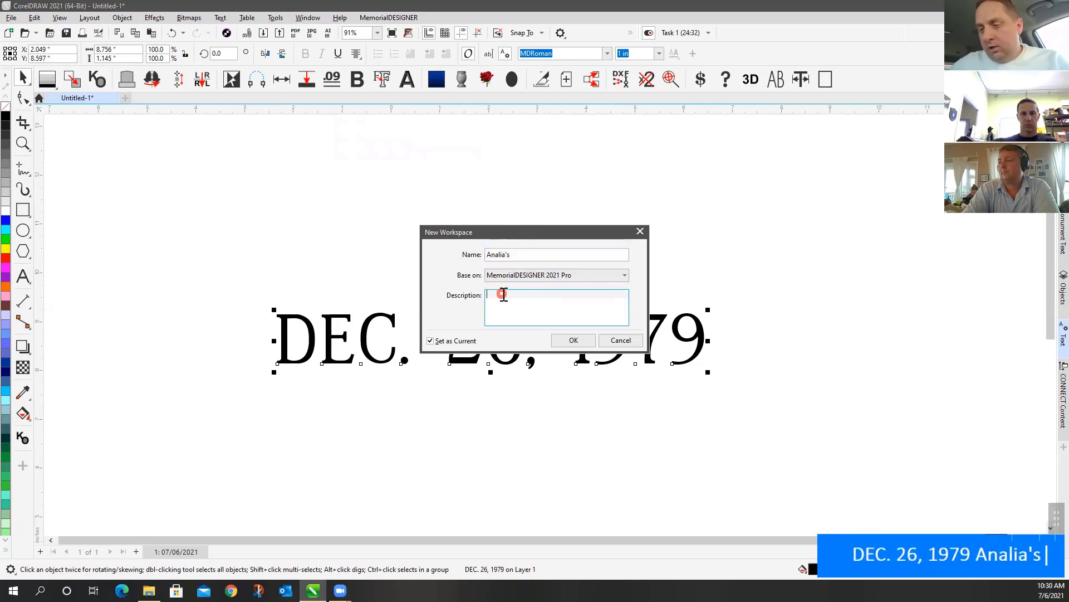
pyautogui.write('This i')
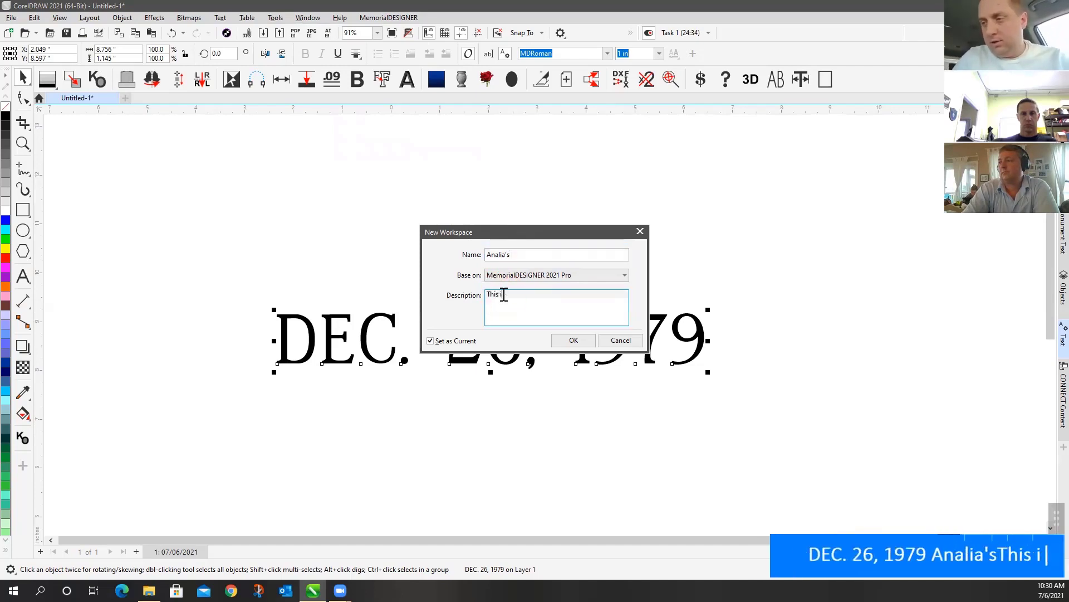
pyautogui.write('s my custome')
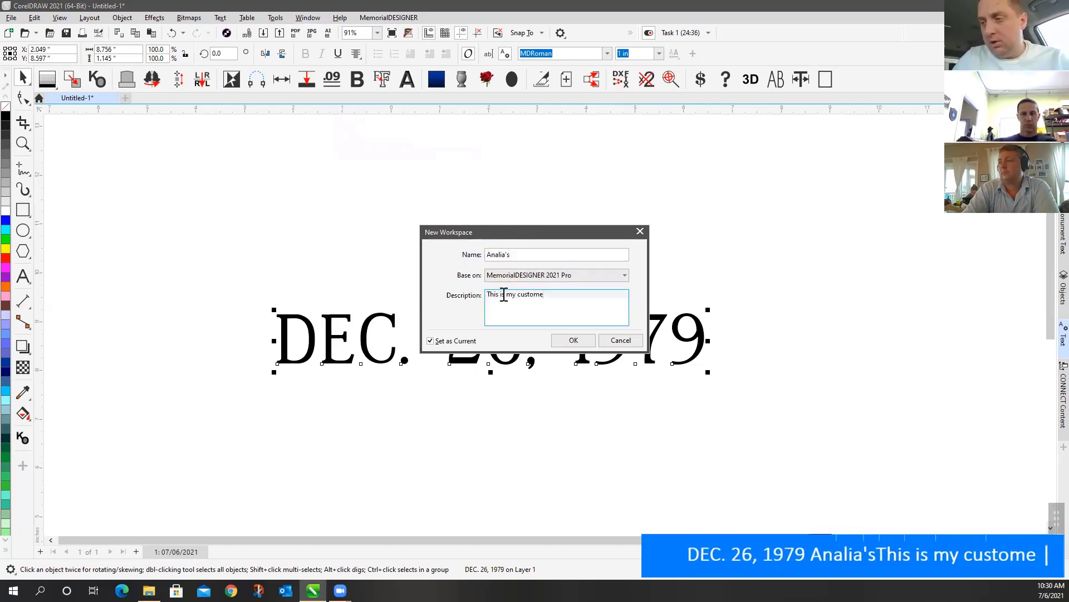
pyautogui.press('BackSpace')
pyautogui.write('work')
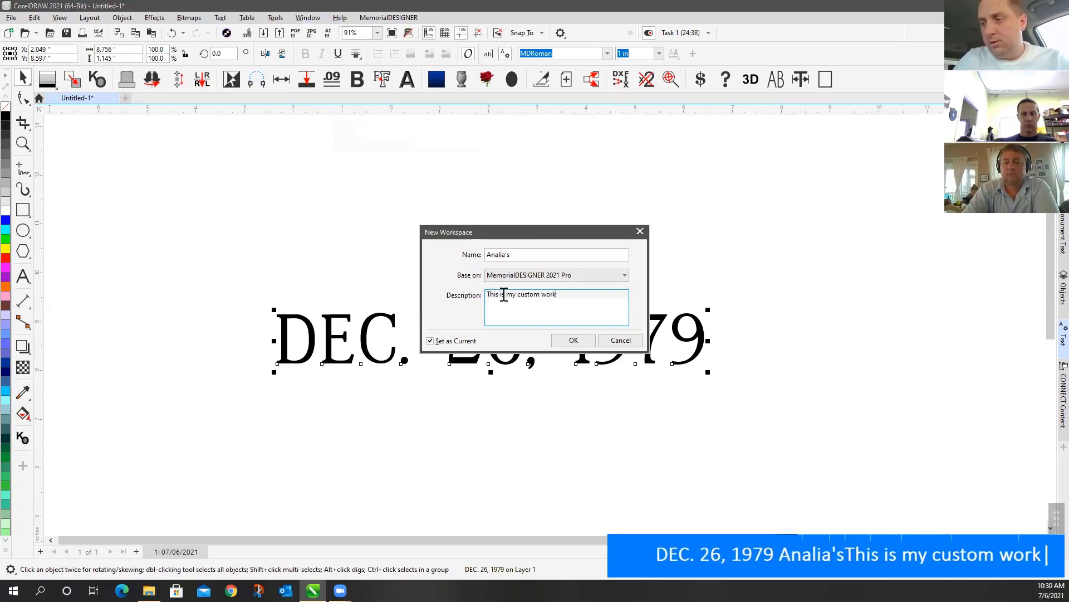
pyautogui.write('space')
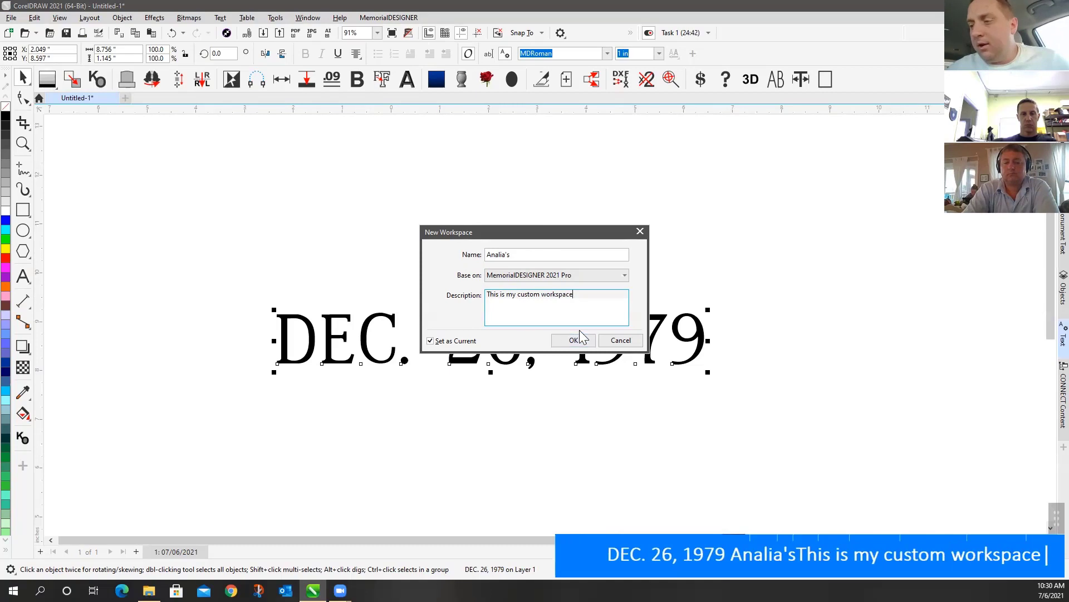
pyautogui.click(581, 338)
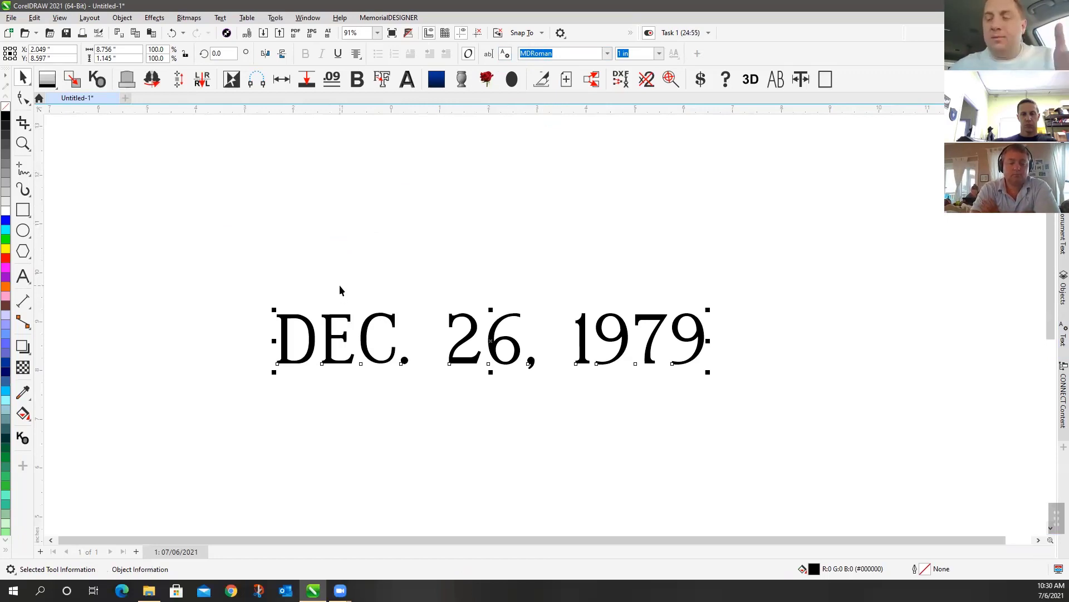
# Deselect the date text and open the Export Workspace dialog from Window > Workspace
pyautogui.click(377, 204)
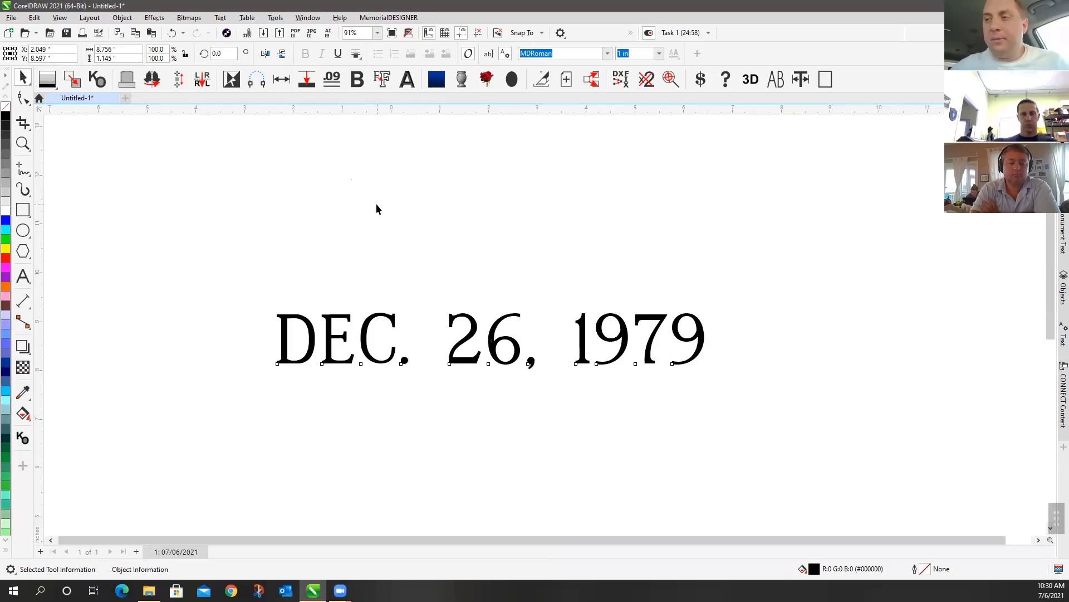
pyautogui.click(313, 17)
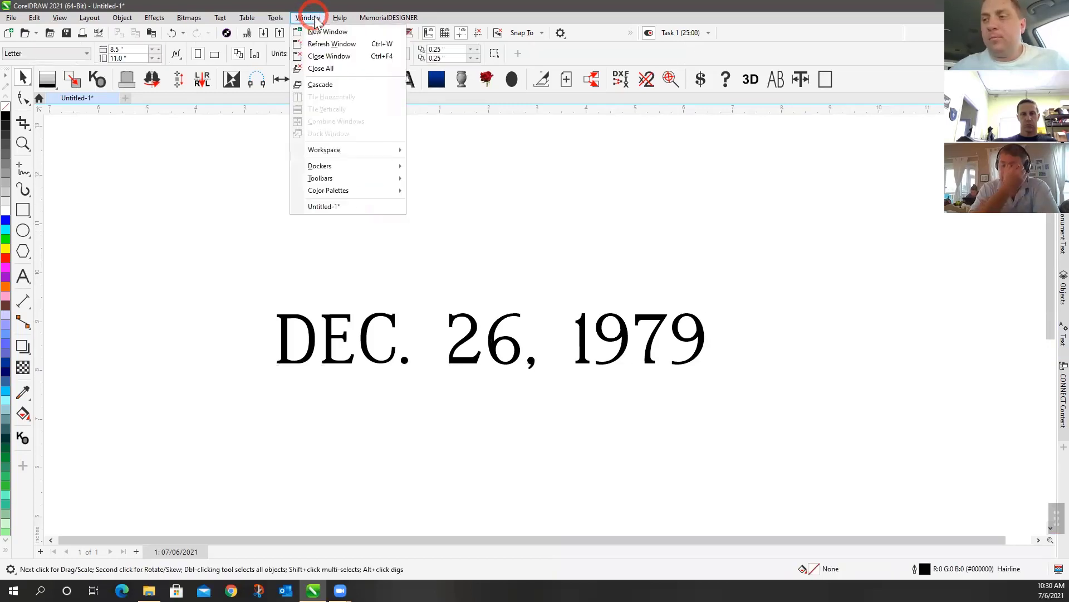
pyautogui.moveTo(373, 149)
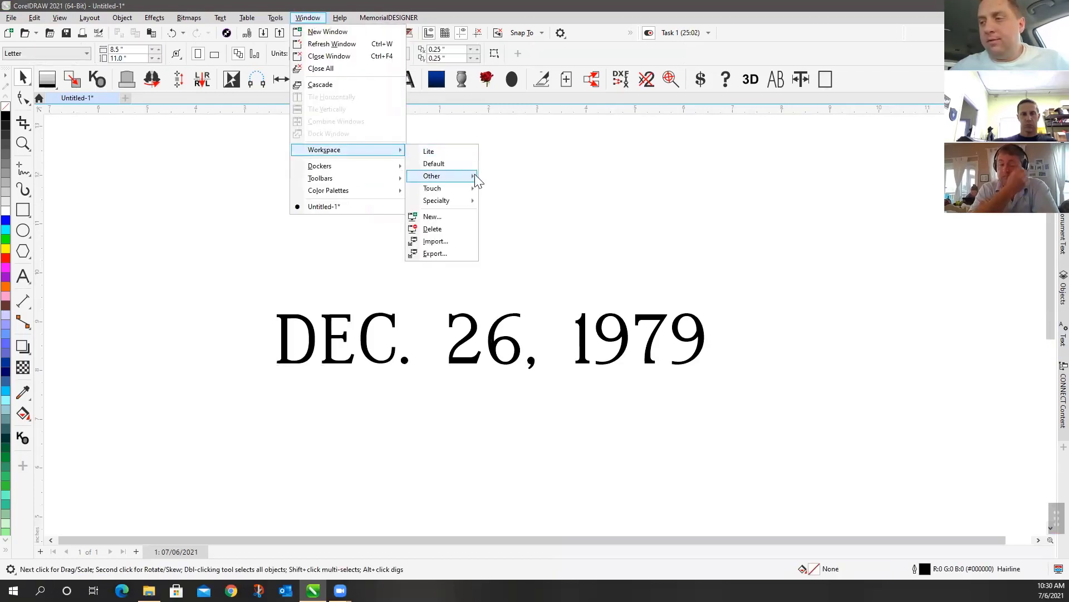
pyautogui.moveTo(475, 177)
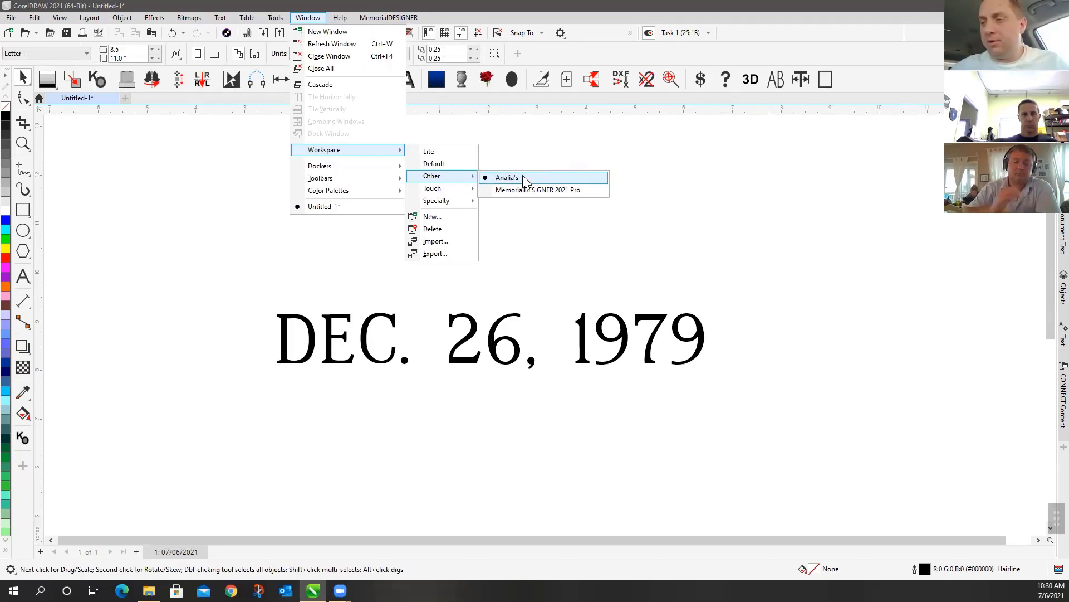
pyautogui.click(435, 254)
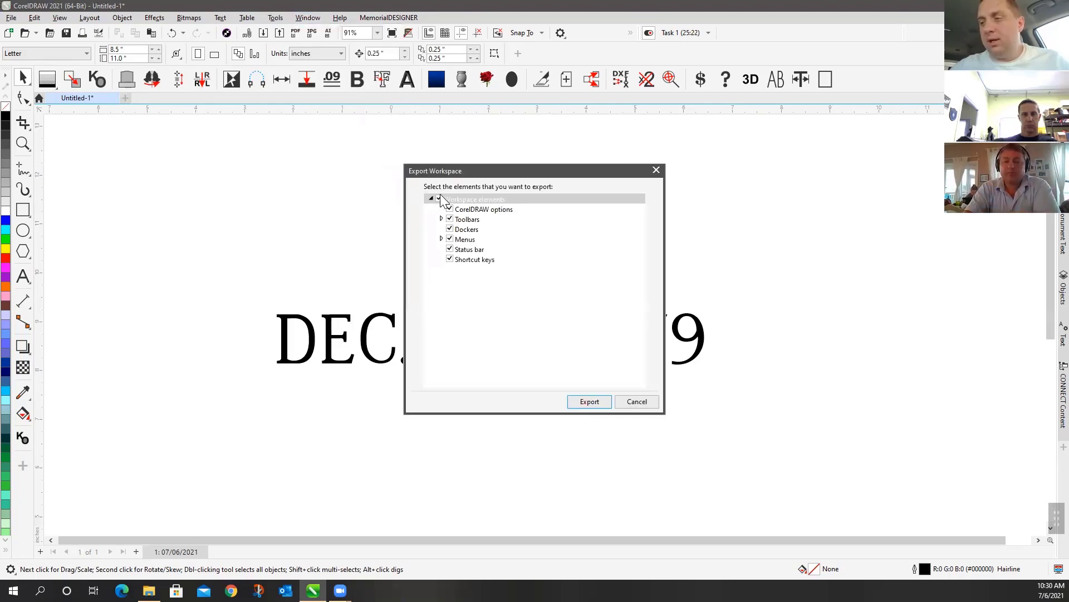
# Export all workspace elements as a .cdws file named after the user into Documents\Corel
pyautogui.click(438, 199)
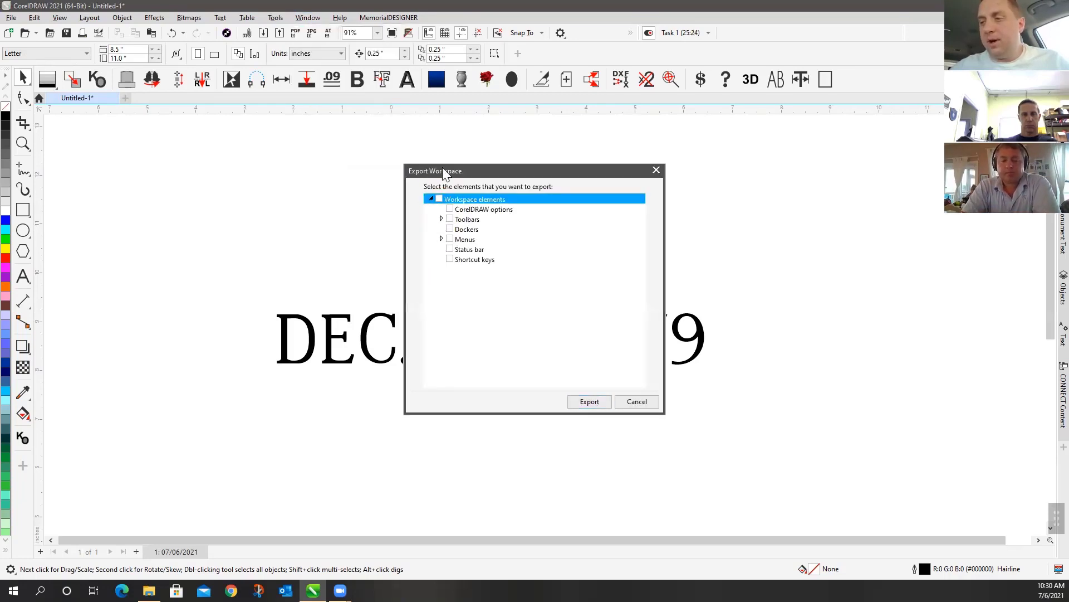
pyautogui.click(439, 198)
pyautogui.click(441, 219)
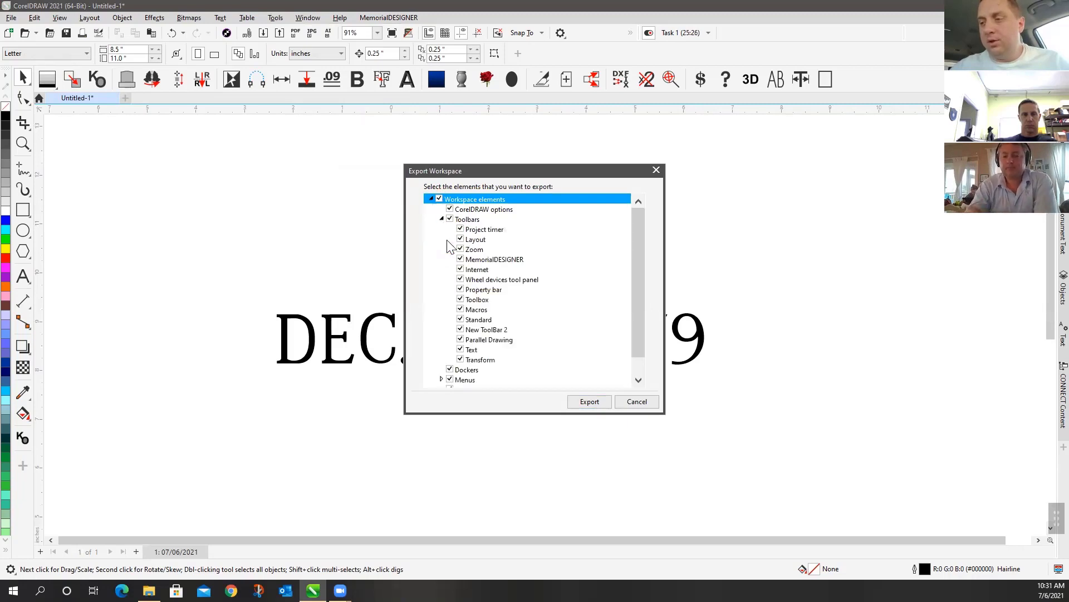
pyautogui.click(441, 219)
pyautogui.click(589, 402)
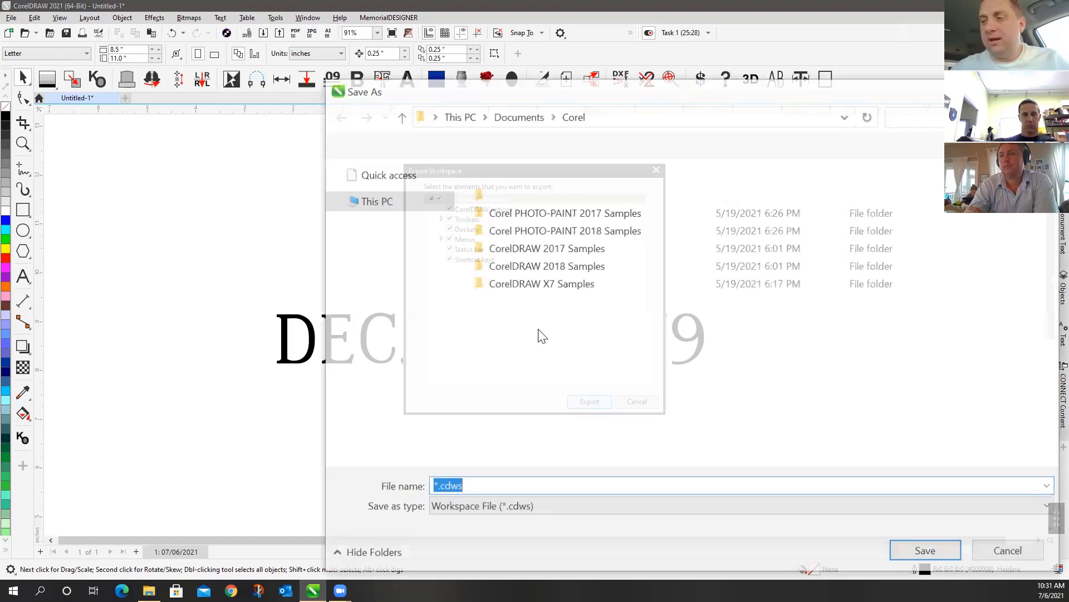
pyautogui.write('Analias')
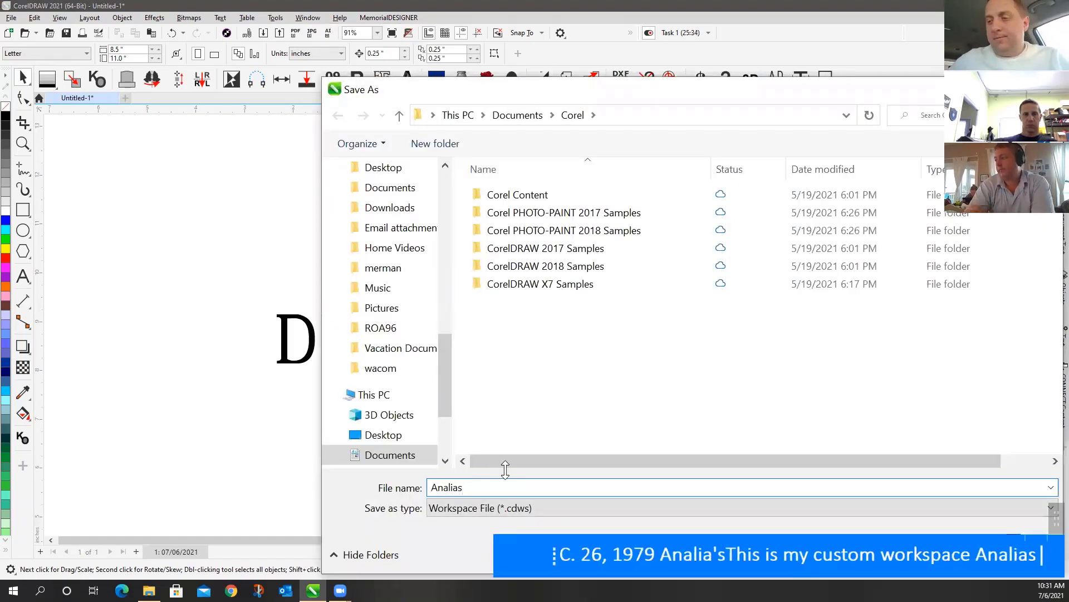
pyautogui.click(914, 554)
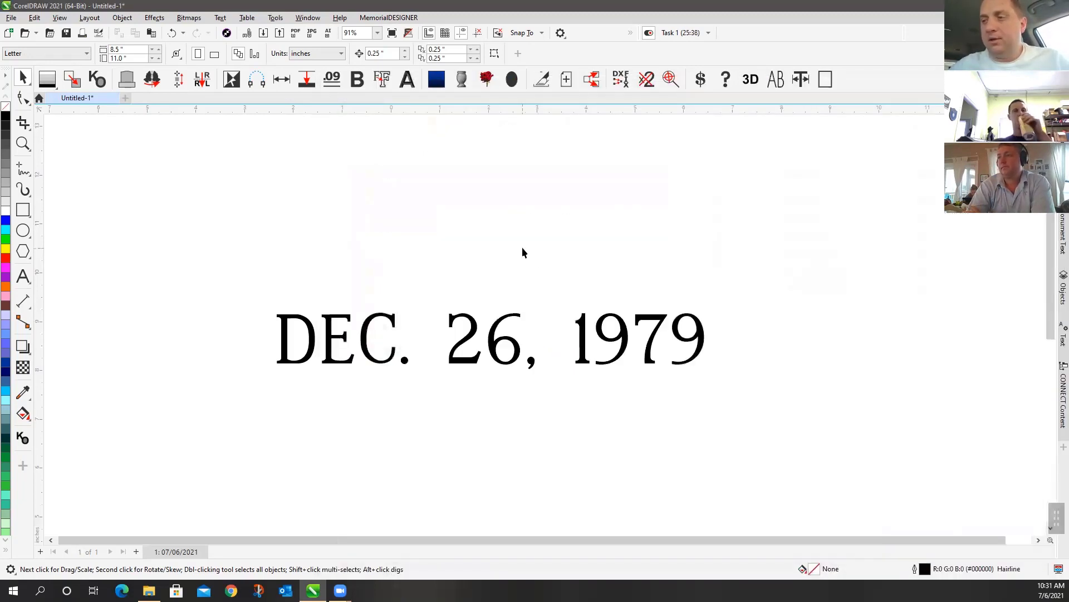
# Fit all objects in view, zoom out to half, and switch to the Shape tool
pyautogui.press('F4')
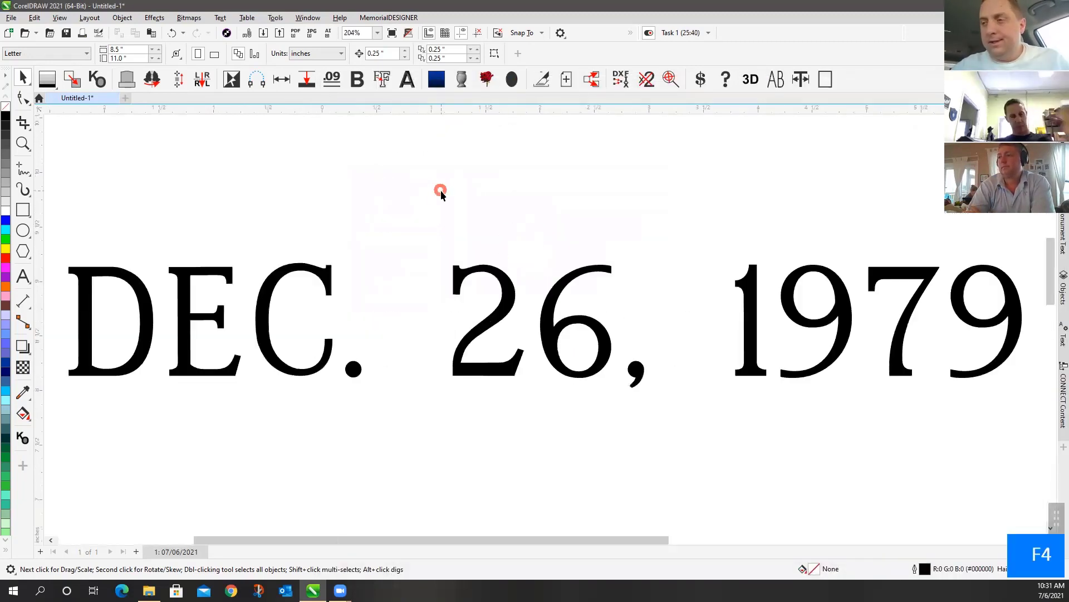
pyautogui.click(26, 78)
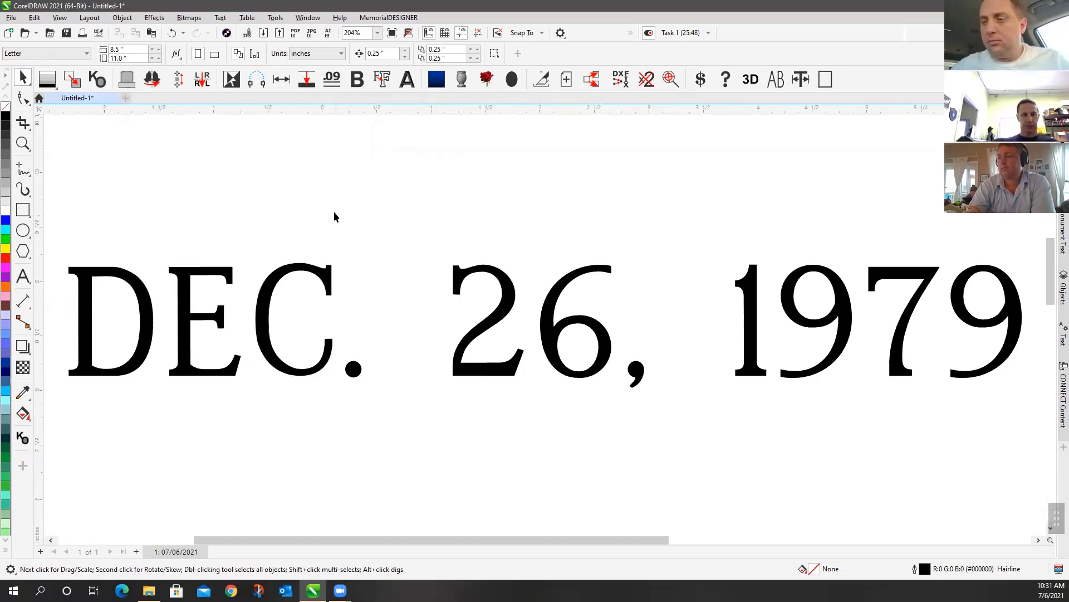
pyautogui.press('F4')
pyautogui.click(24, 143)
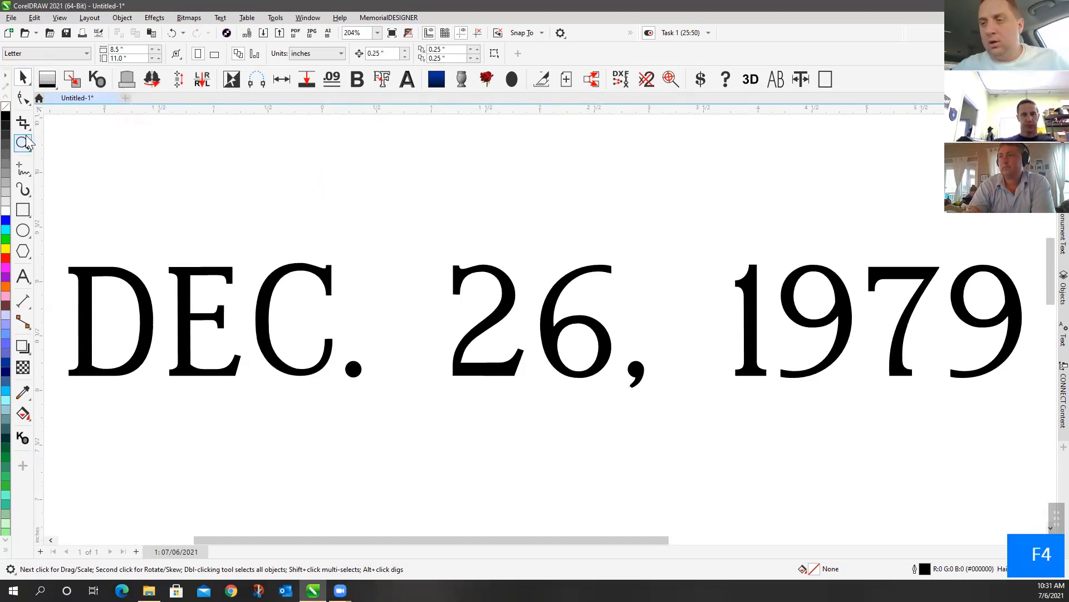
pyautogui.rightClick(336, 210)
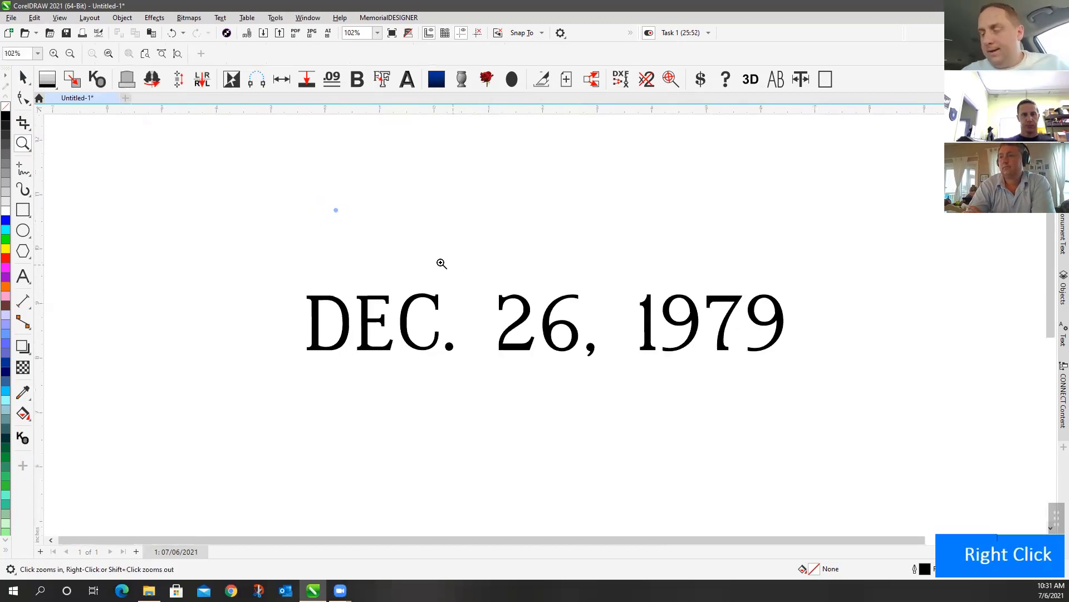
pyautogui.click(25, 82)
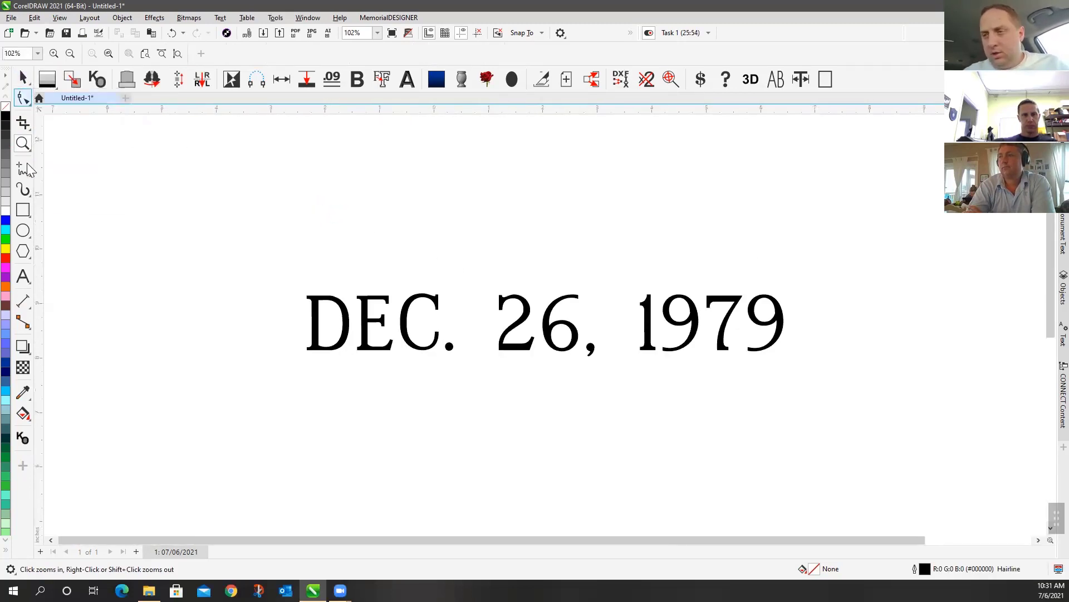
pyautogui.click(27, 102)
pyautogui.click(25, 100)
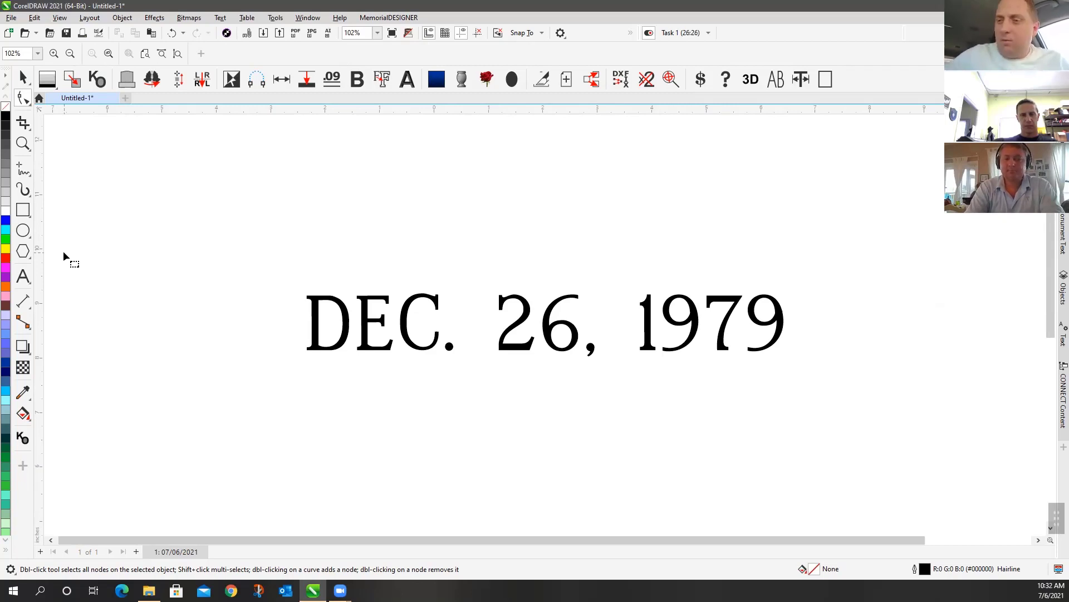
pyautogui.doubleClick(24, 79)
pyautogui.moveTo(308, 542); pyautogui.dragTo(323, 475)
pyautogui.click(323, 478)
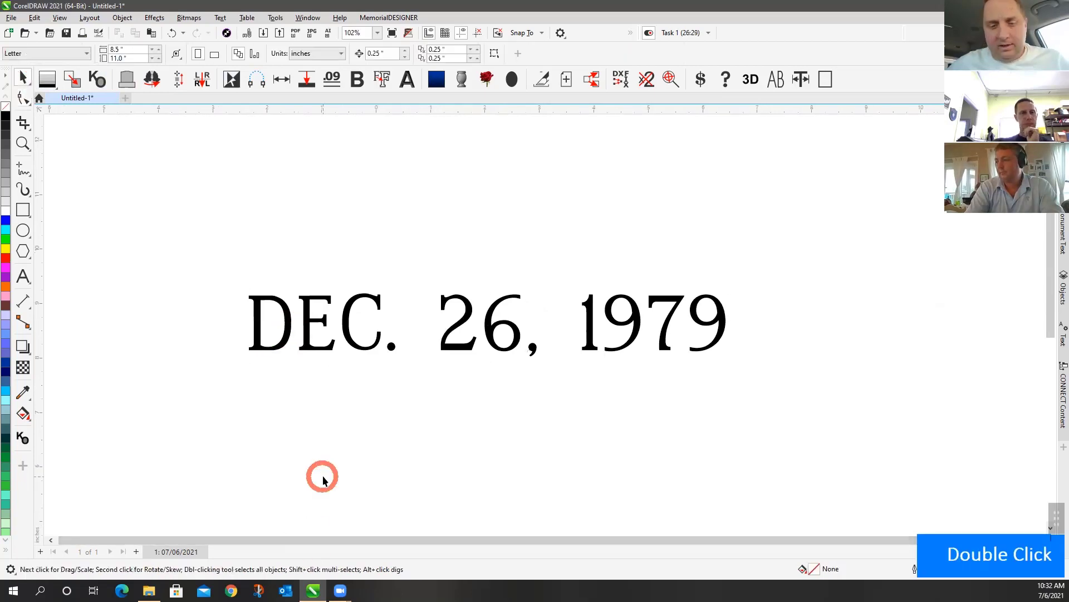
pyautogui.press('F4')
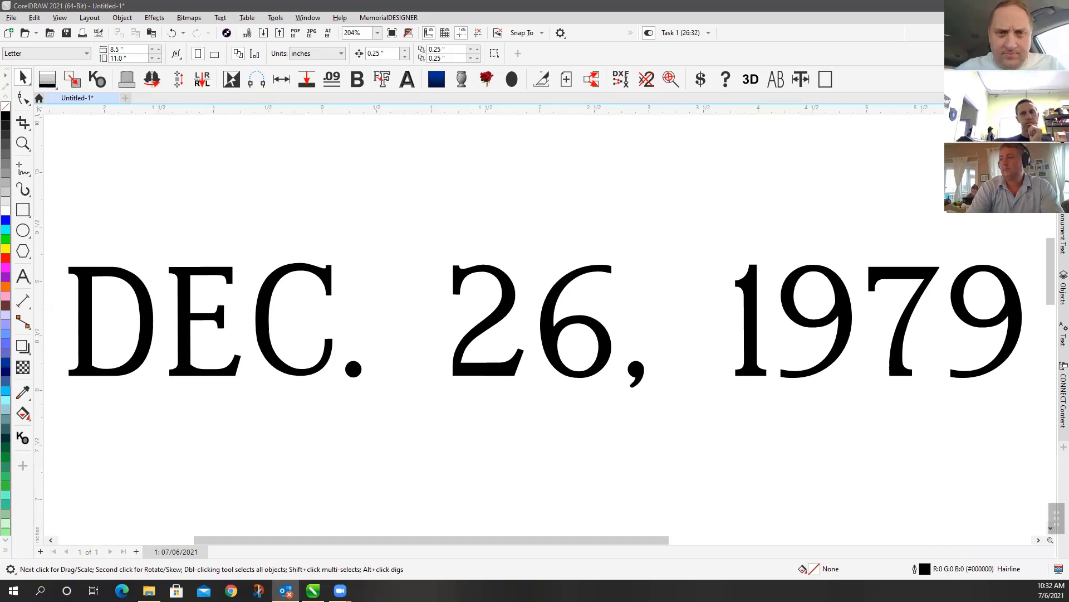
pyautogui.scroll(-3, 550, 326)
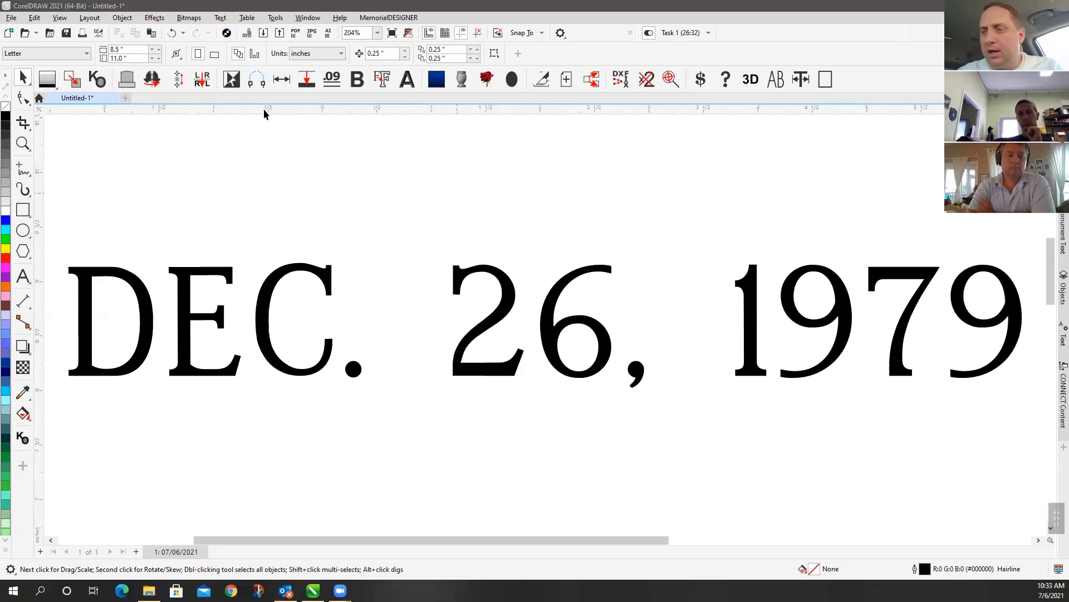
pyautogui.doubleClick(23, 78)
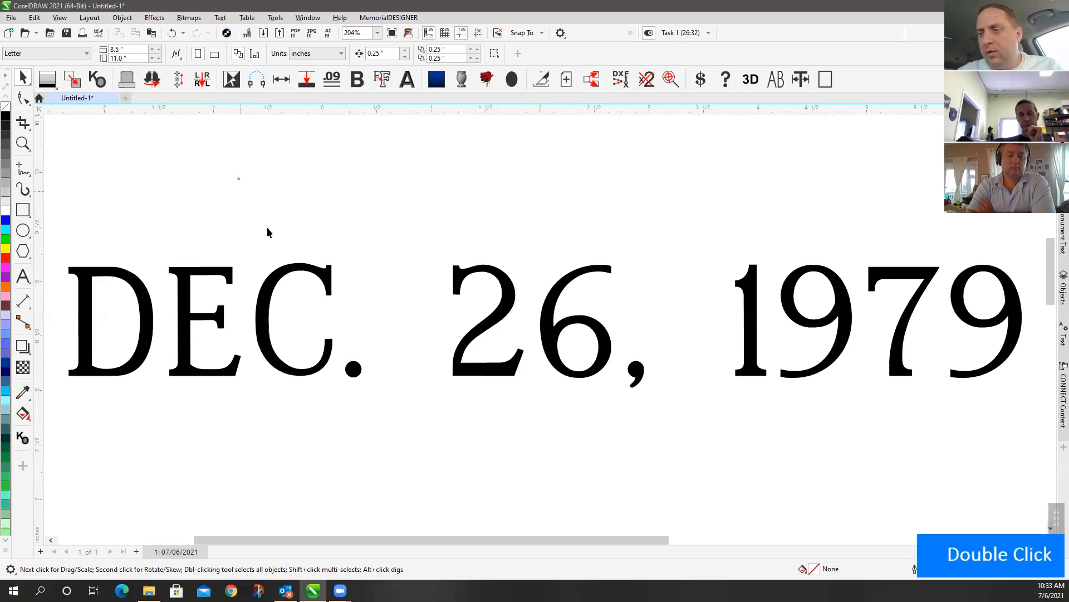
pyautogui.scroll(-3, 545, 328)
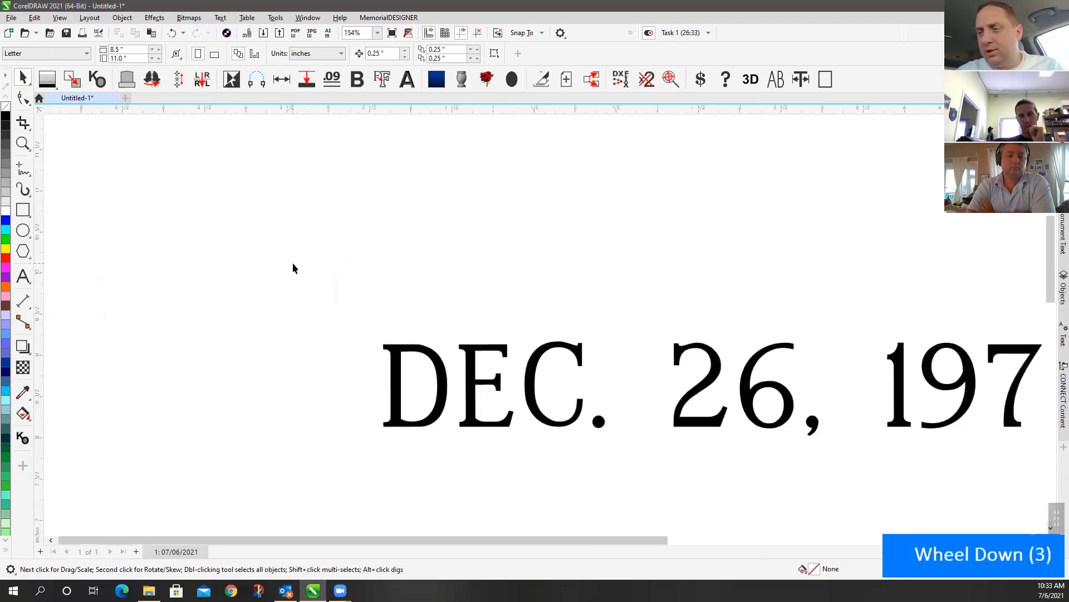
pyautogui.scroll(-4, 580, 325)
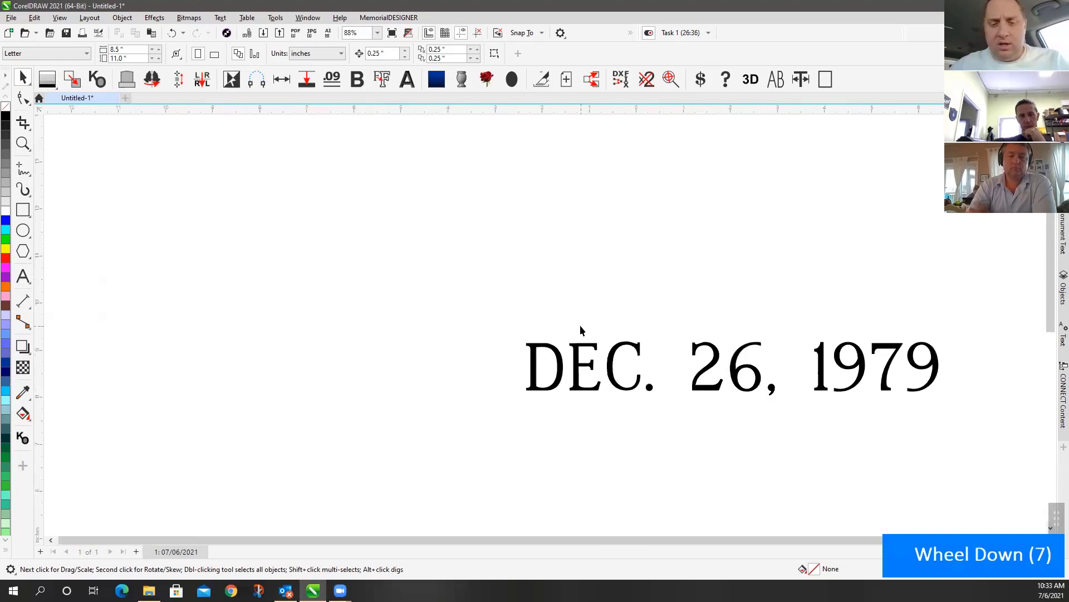
pyautogui.click(600, 319)
pyautogui.click(560, 354)
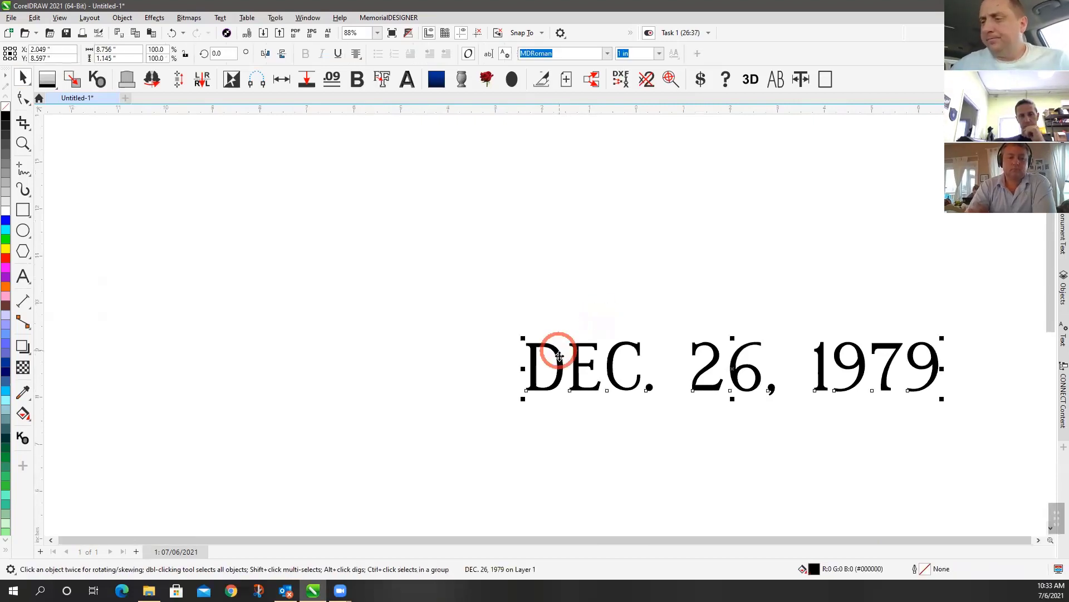
# Insert the standard grey wavy-topped monument with a base using Shape Builder
pyautogui.click(379, 181)
pyautogui.click(125, 81)
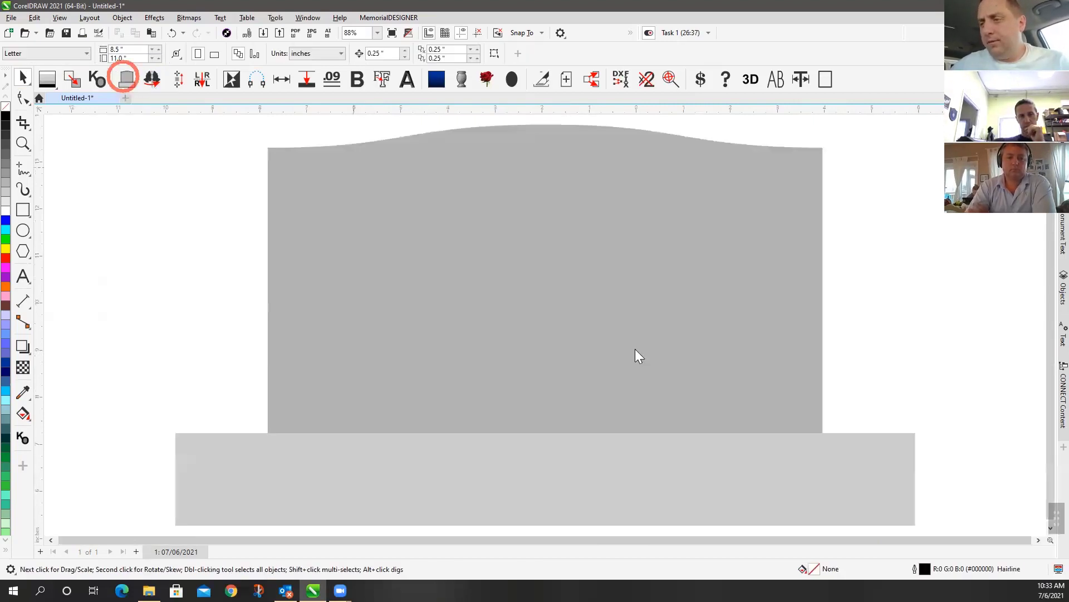
pyautogui.click(861, 317)
pyautogui.click(220, 292)
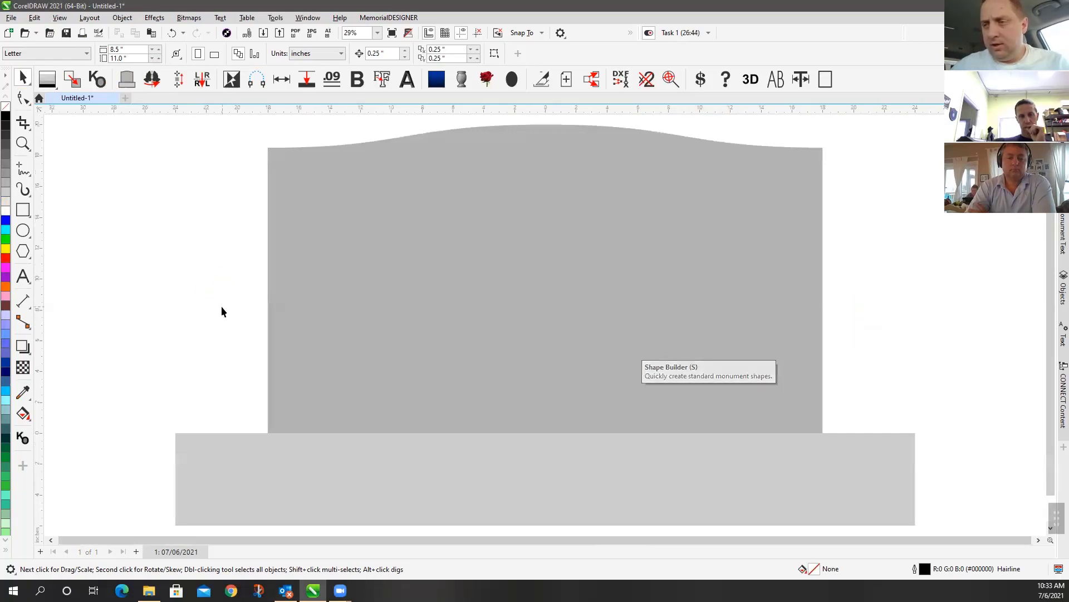
pyautogui.click(172, 186)
# Dismiss the configuration warning and Open By Number dialogs, then select the hidden date text
pyautogui.press('o')
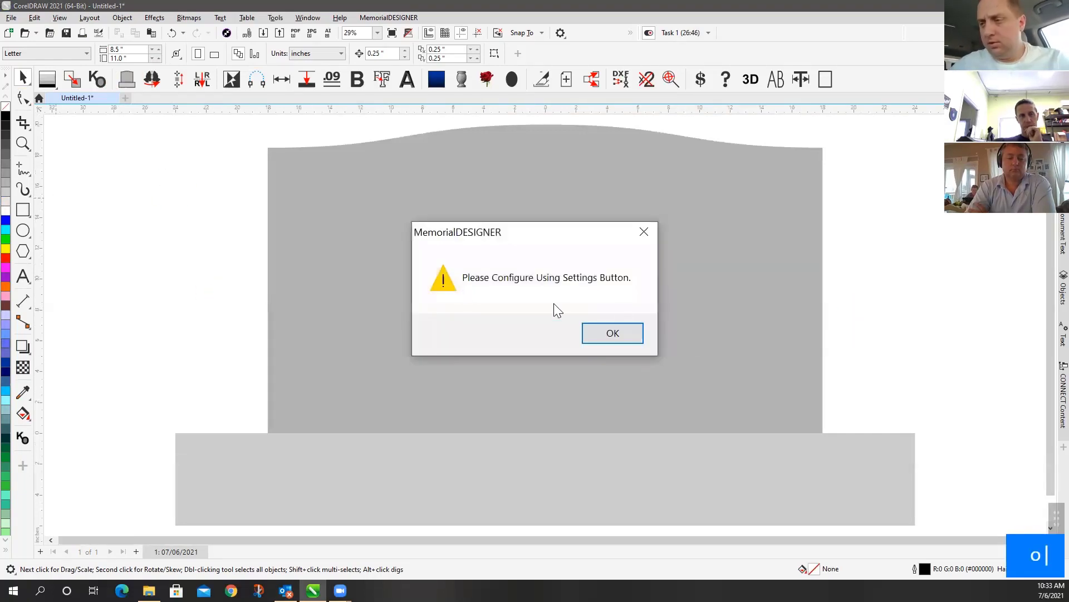
pyautogui.click(614, 335)
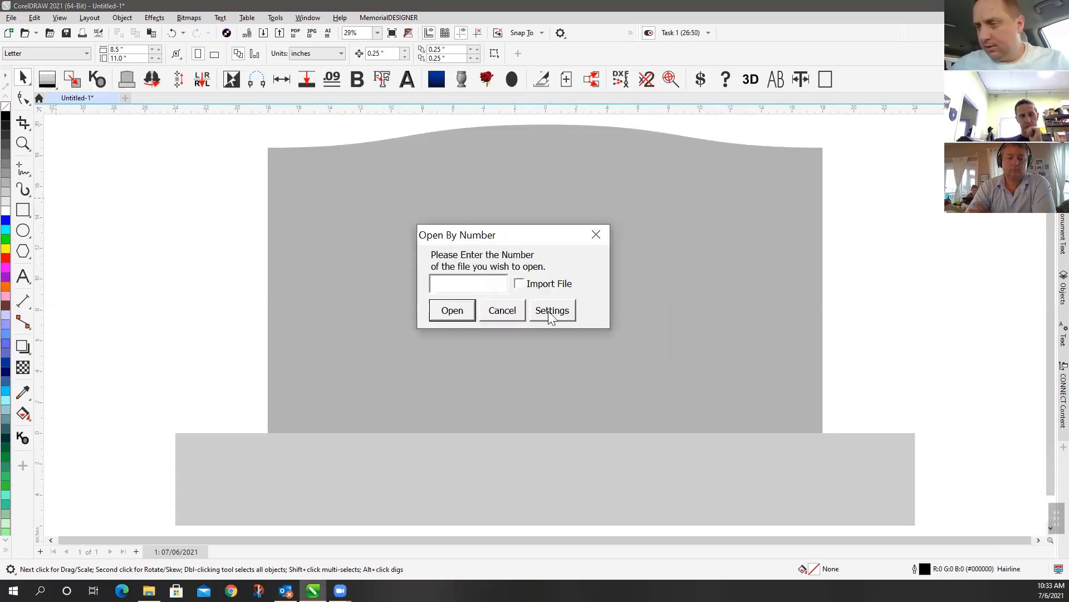
pyautogui.click(548, 315)
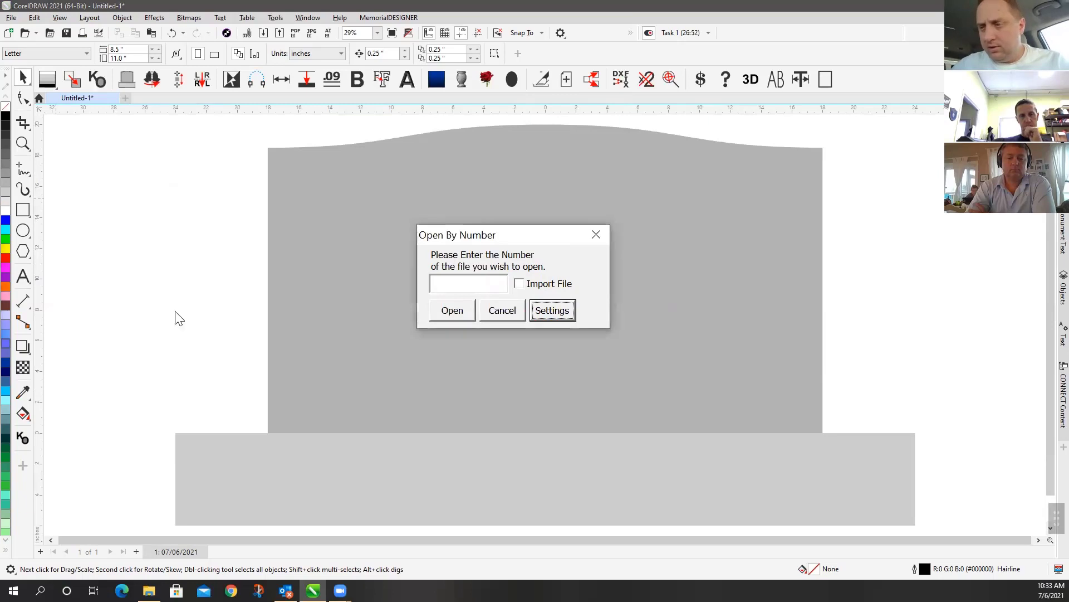
pyautogui.click(500, 312)
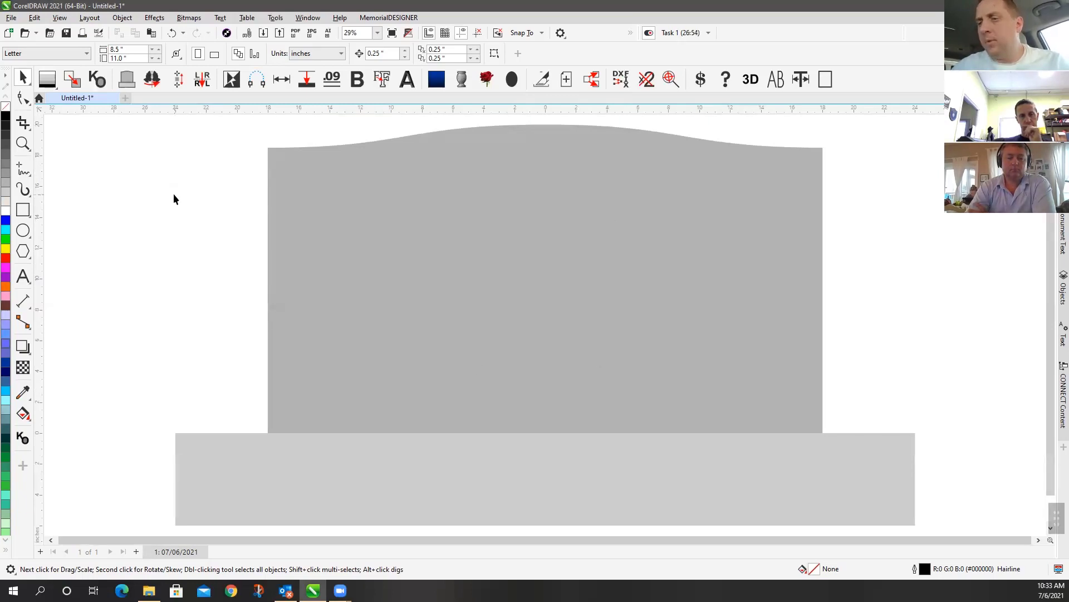
pyautogui.moveTo(256, 290); pyautogui.dragTo(830, 437)
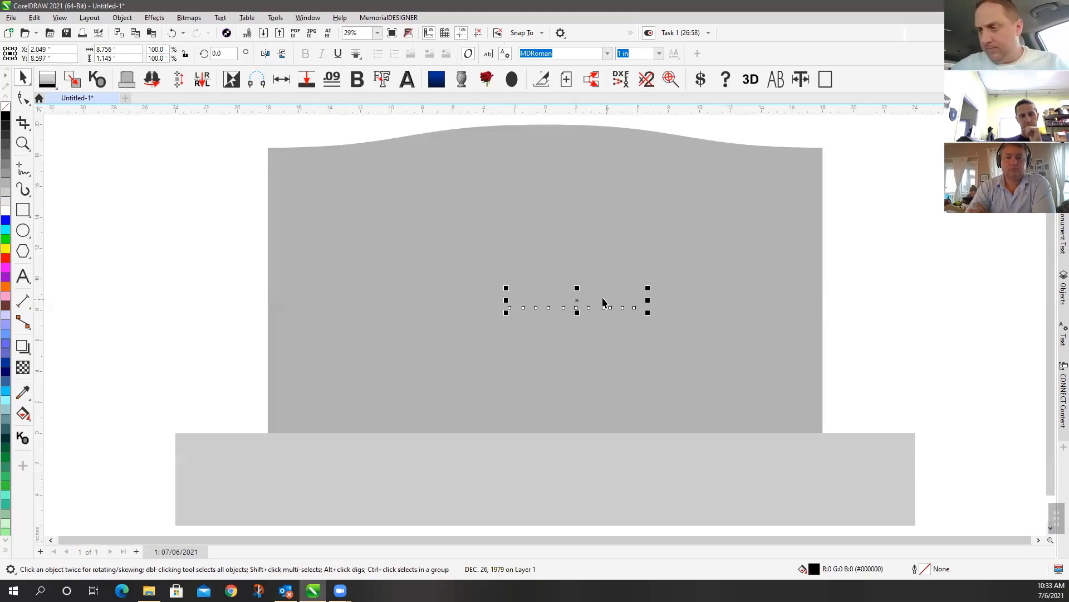
pyautogui.rightClick(578, 300)
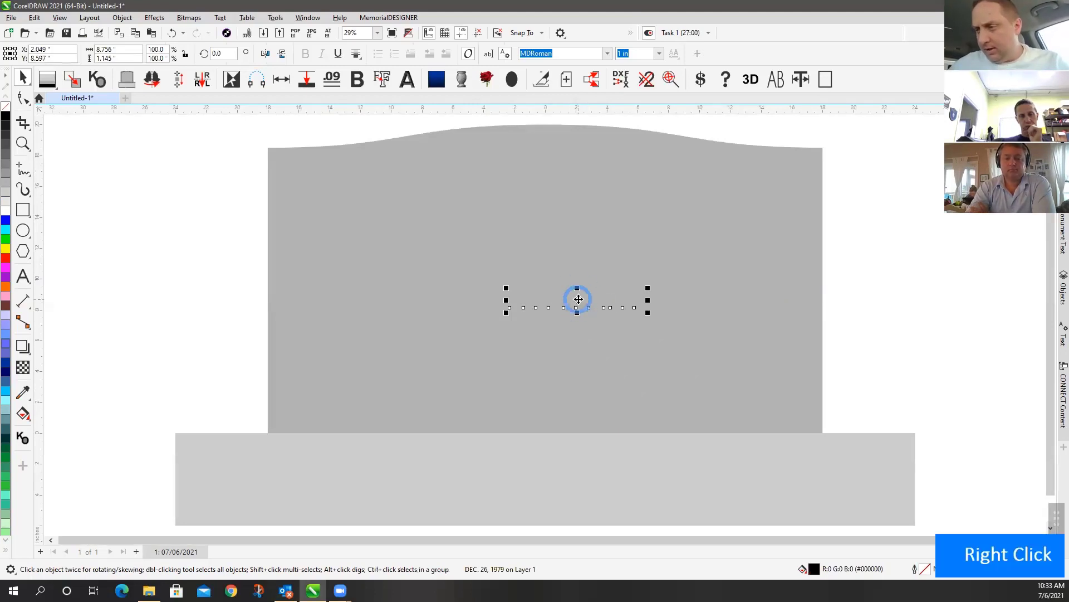
# Bring the date text in front of the stone and move it toward the lower left
pyautogui.moveTo(669, 389)
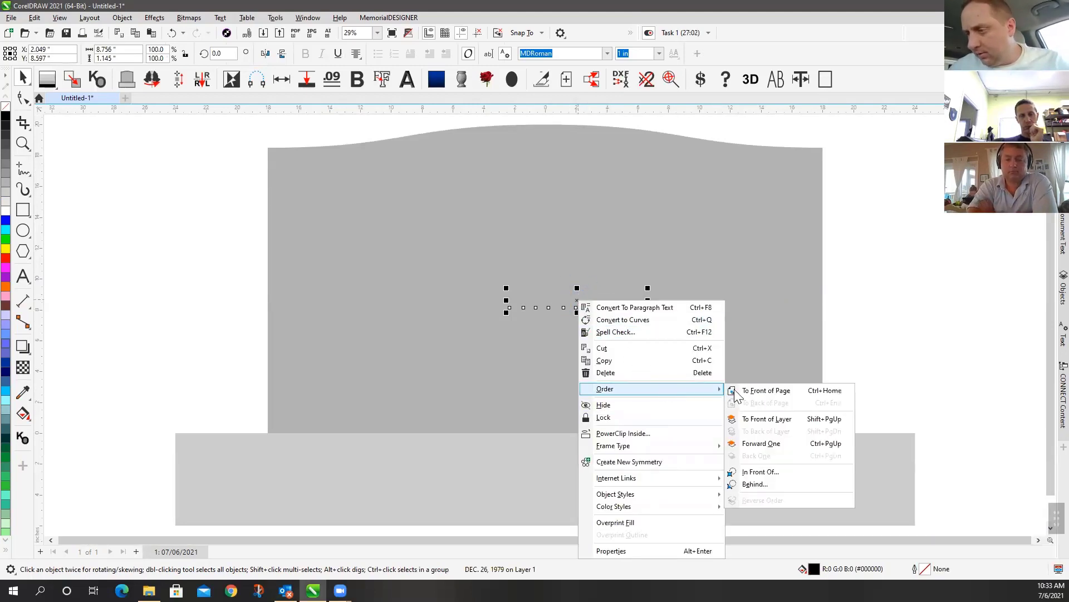
pyautogui.click(769, 393)
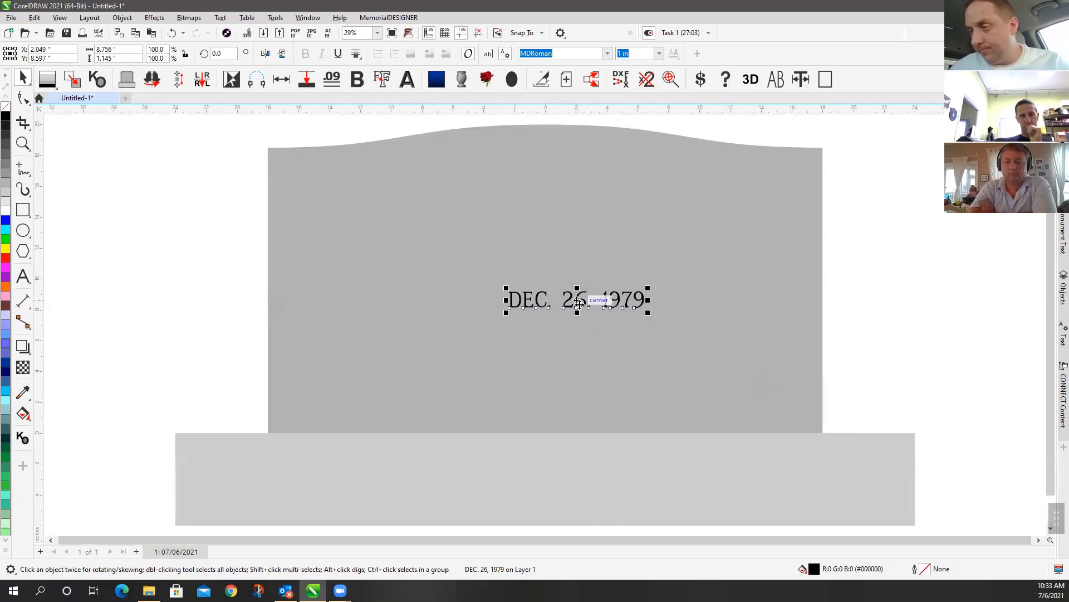
pyautogui.moveTo(582, 301); pyautogui.dragTo(390, 360)
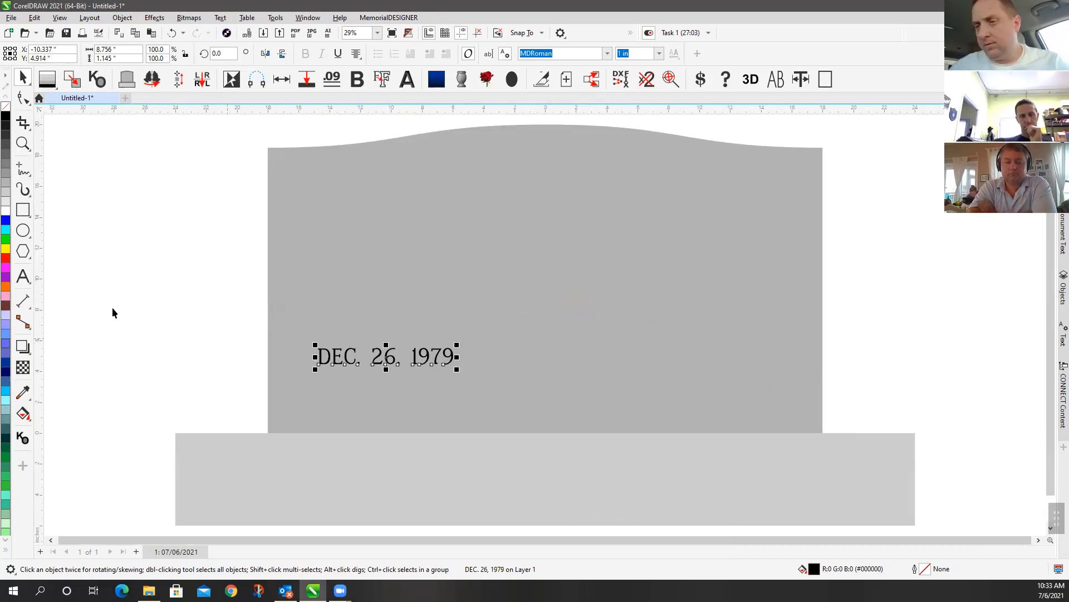
pyautogui.click(29, 283)
pyautogui.click(69, 276)
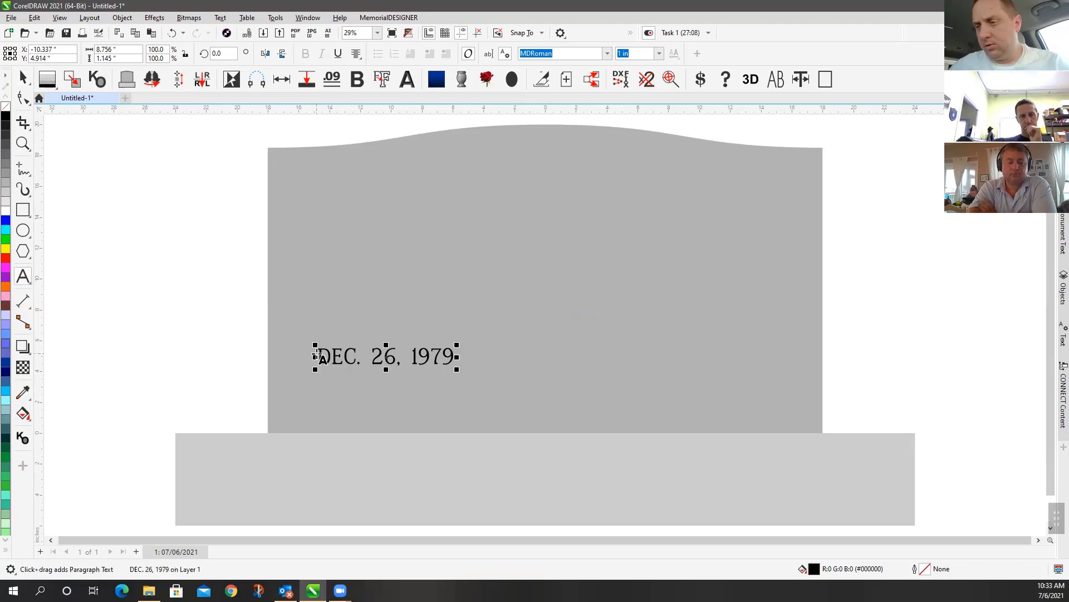
pyautogui.click(319, 357)
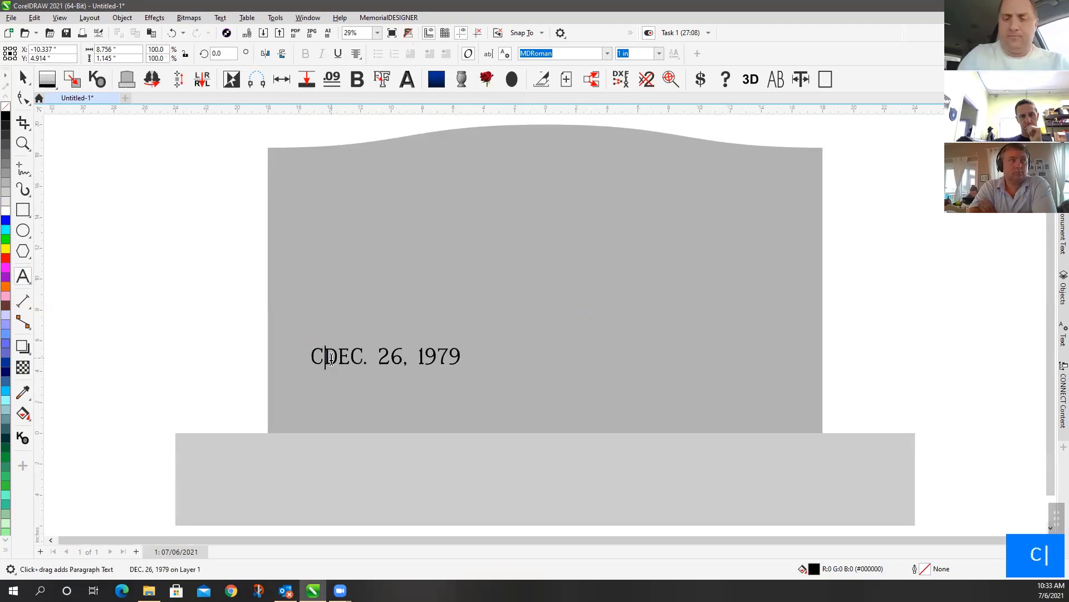
pyautogui.press('Return')
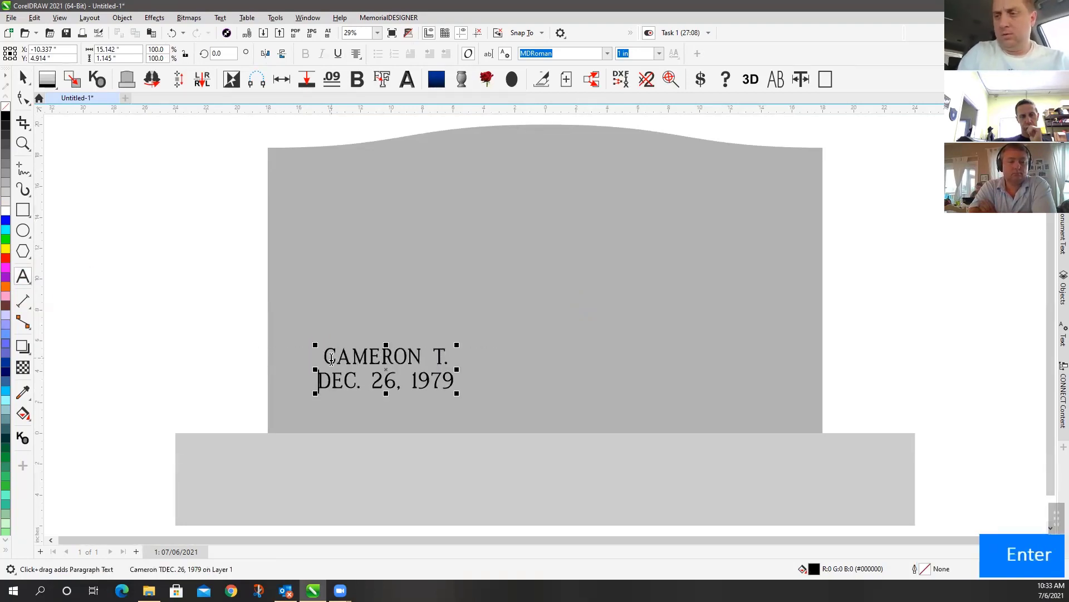
pyautogui.press('Right')
pyautogui.press('Right')
pyautogui.press('Right')
pyautogui.press('Right')
pyautogui.press('Right')
pyautogui.press('Right')
pyautogui.press('Right')
pyautogui.press('Right')
pyautogui.press('Right')
pyautogui.press('Right')
pyautogui.press('Right')
pyautogui.press('Right')
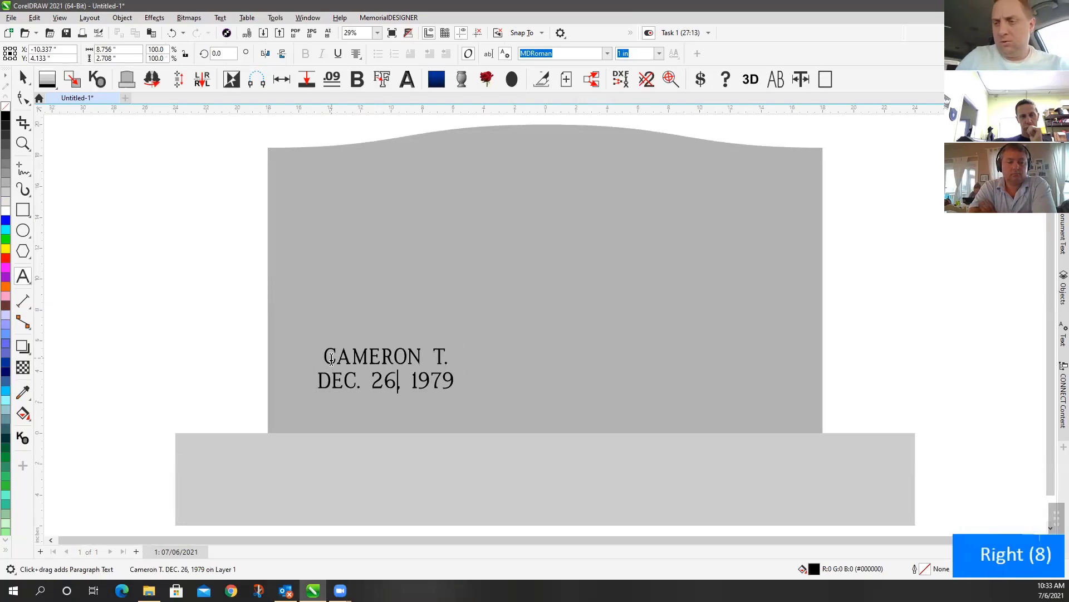
pyautogui.press('Right')
pyautogui.press('Return')
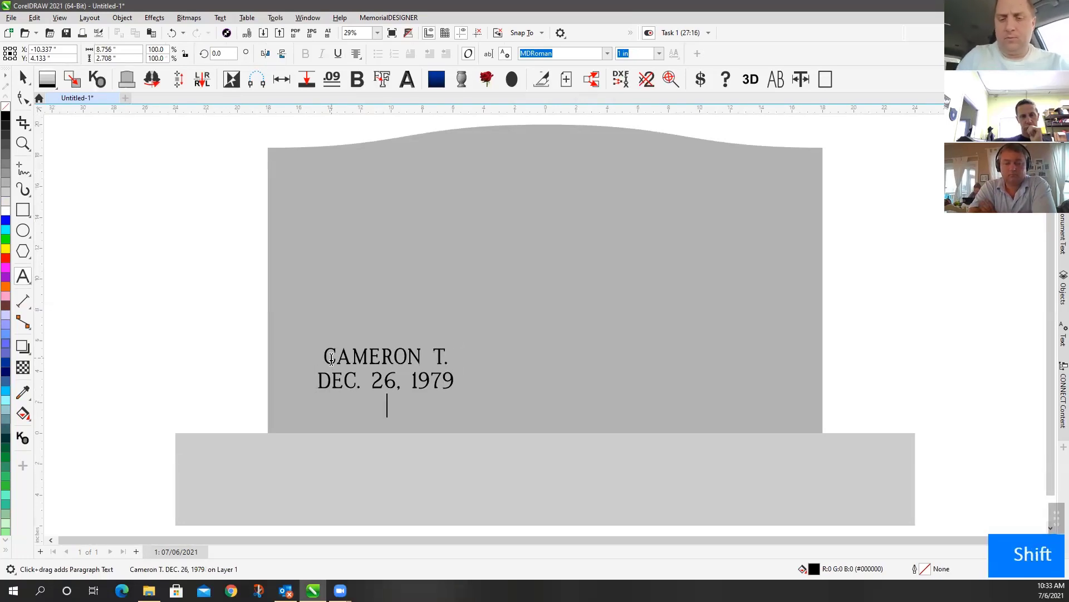
pyautogui.write('NEVER')
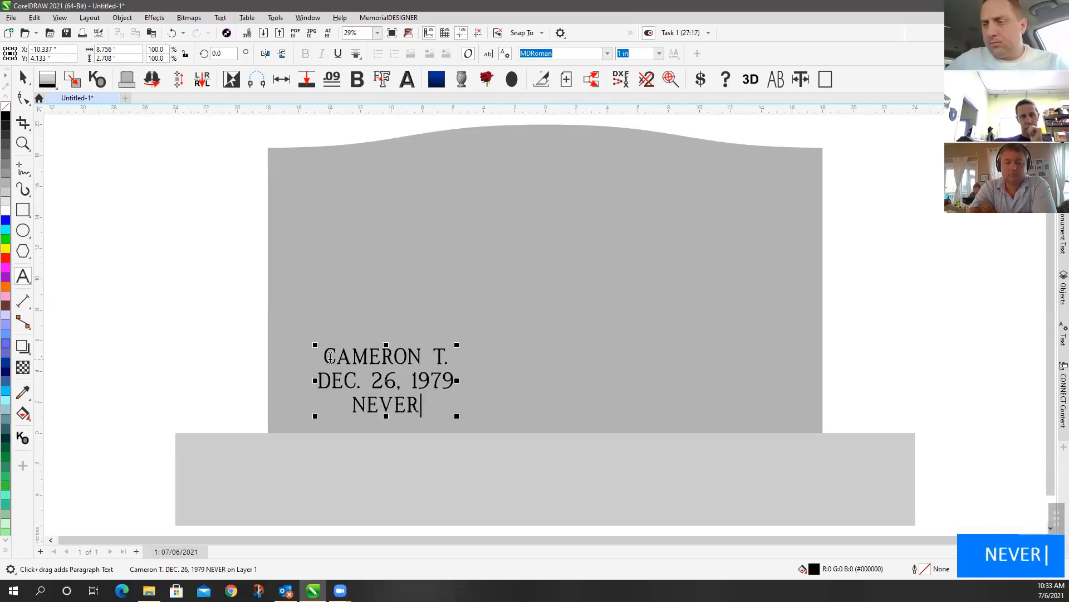
pyautogui.moveTo(330, 357); pyautogui.dragTo(453, 353)
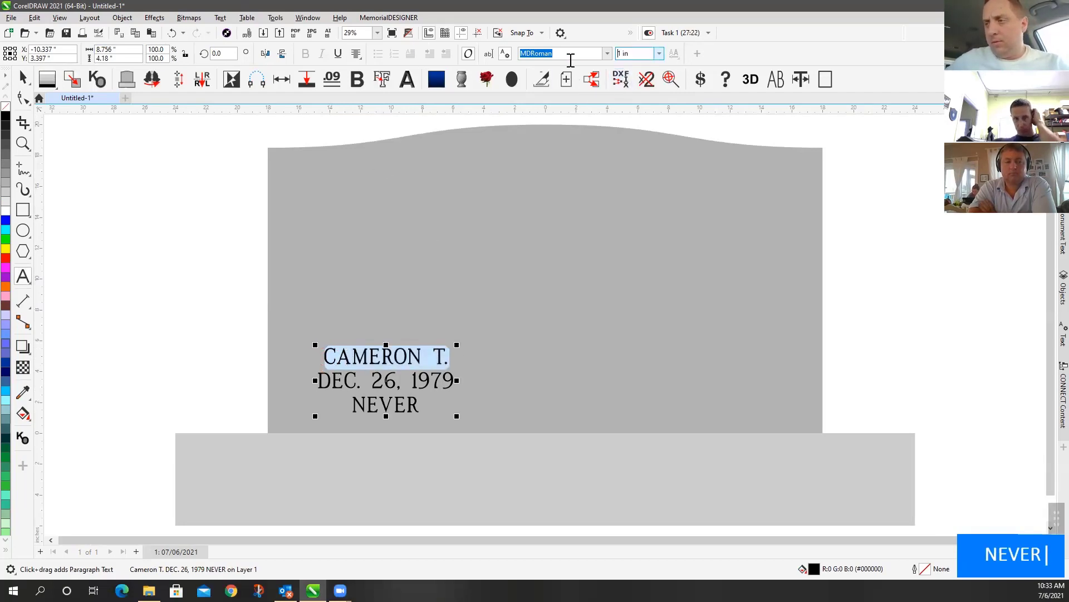
pyautogui.click(542, 55)
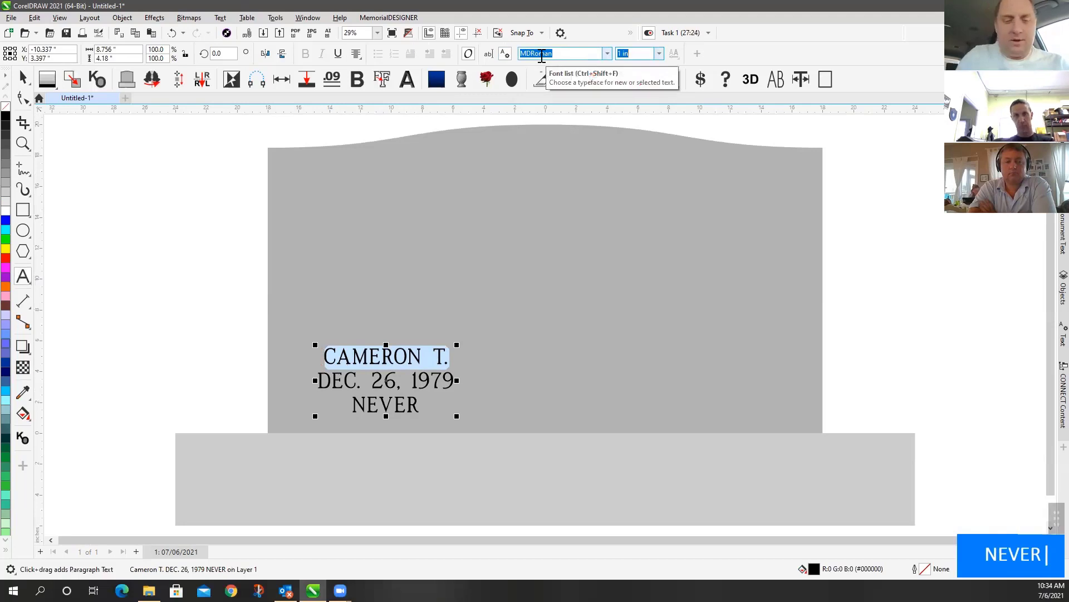
pyautogui.write('1.25')
pyautogui.press('Return')
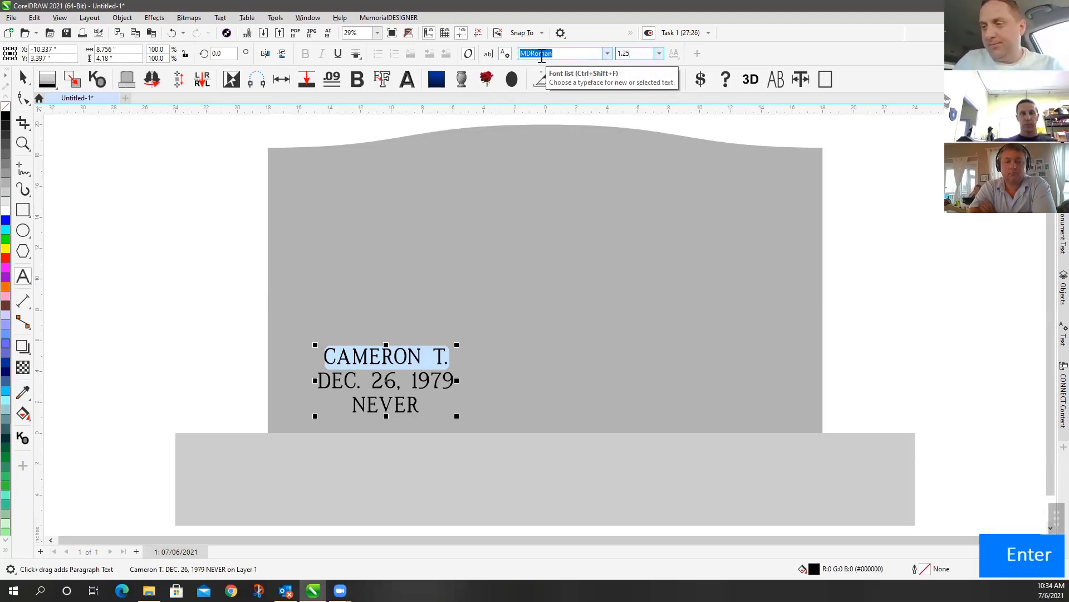
pyautogui.click(23, 78)
pyautogui.moveTo(350, 360); pyautogui.dragTo(350, 336)
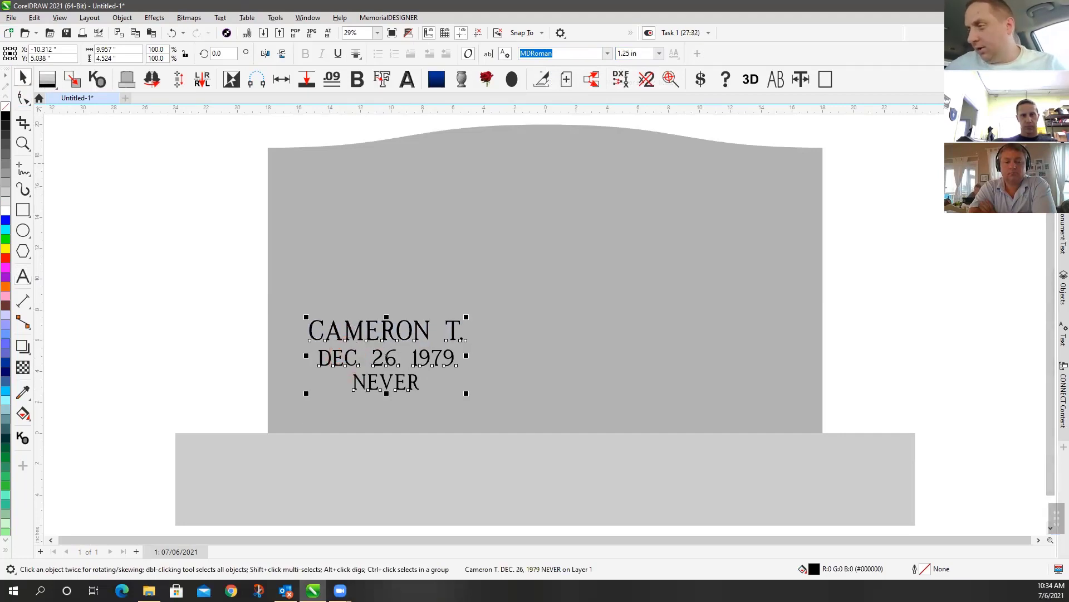
pyautogui.click(1062, 156)
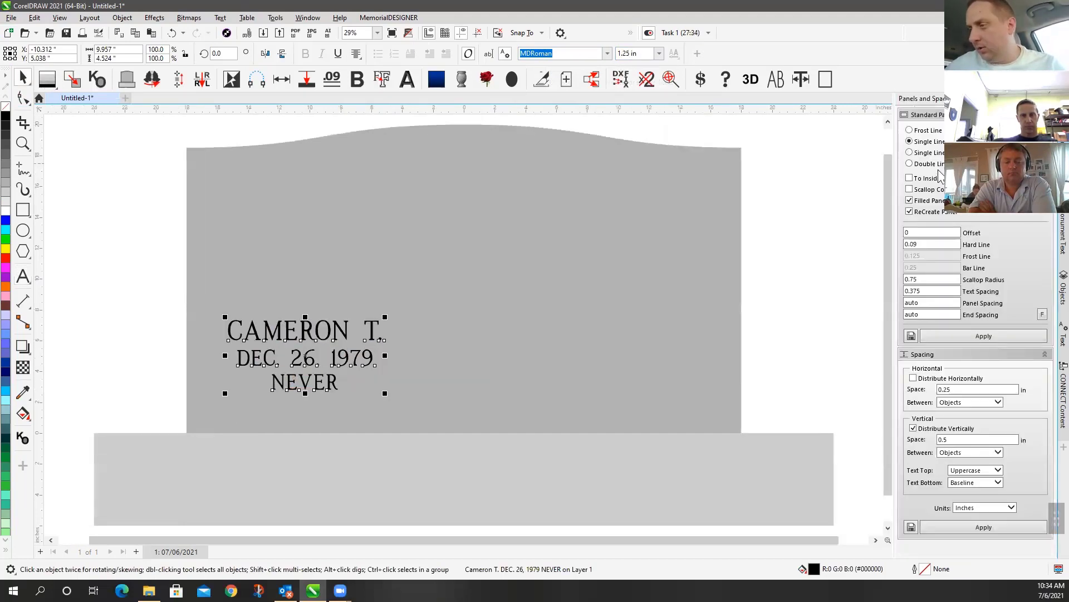
# Frame the inscription in a double-line panel and add an empty mirrored panel on the right
pyautogui.click(935, 164)
pyautogui.click(982, 336)
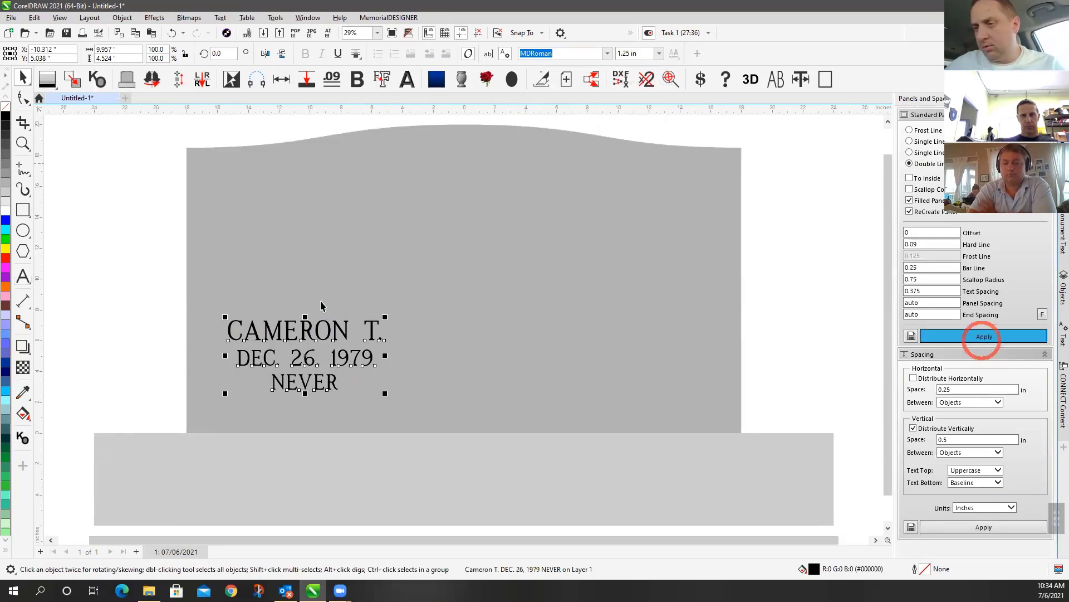
pyautogui.moveTo(141, 279); pyautogui.dragTo(497, 453)
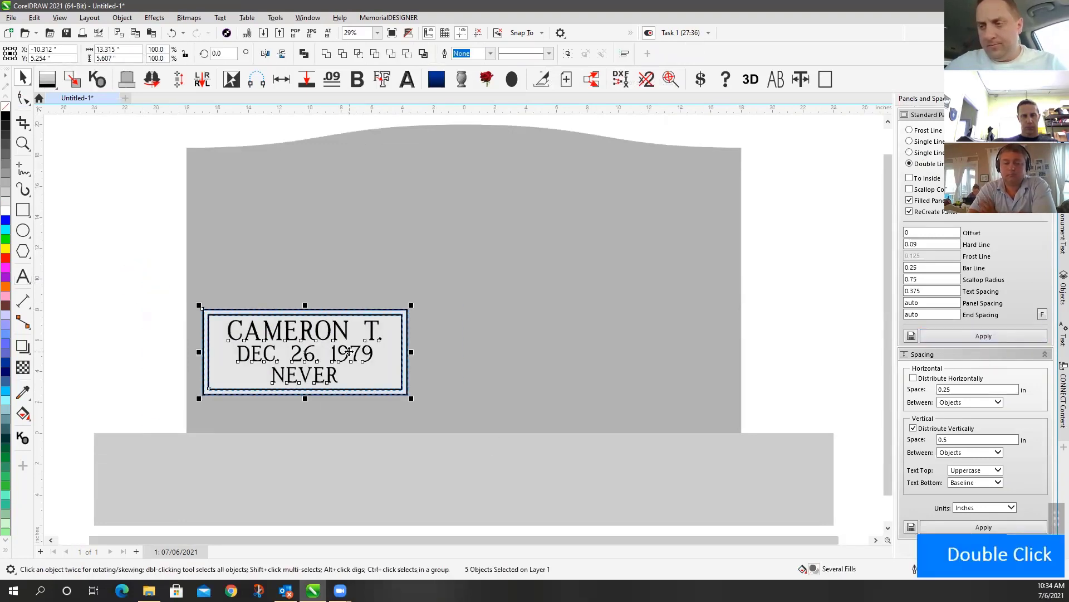
pyautogui.moveTo(348, 351); pyautogui.dragTo(367, 368)
pyautogui.press('m')
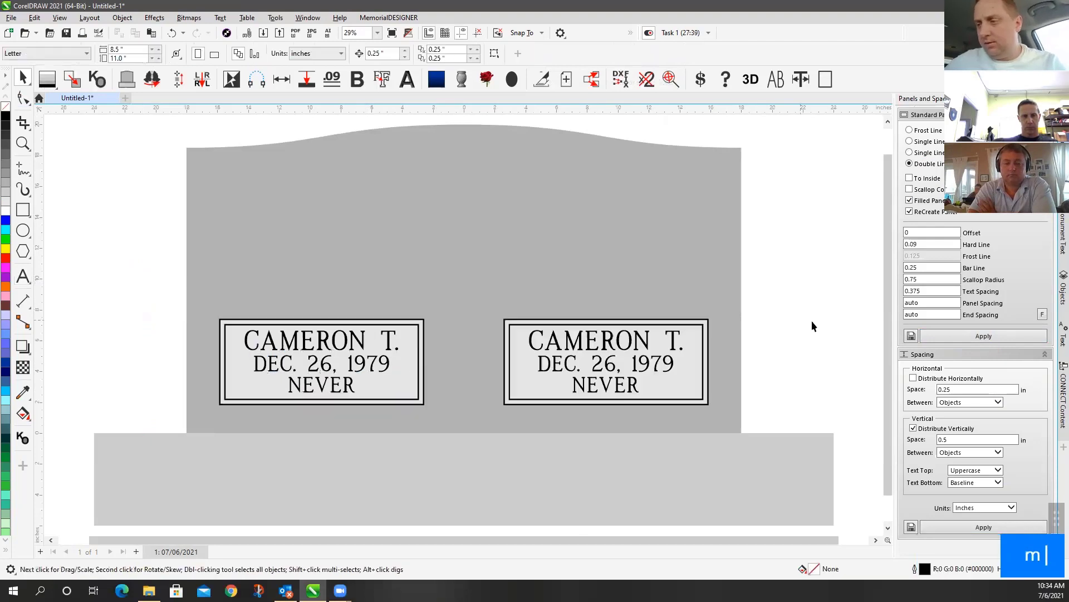
pyautogui.moveTo(782, 307); pyautogui.dragTo(522, 415)
pyautogui.press('Delete')
pyautogui.moveTo(322, 342); pyautogui.dragTo(444, 212)
pyautogui.rightClick(443, 212)
pyautogui.click(21, 277)
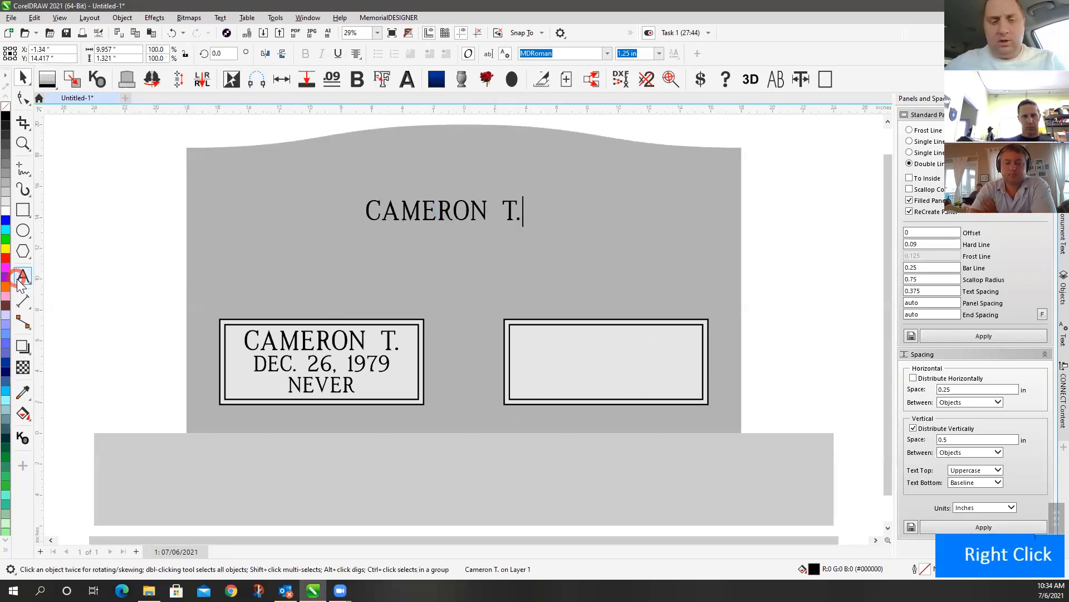
pyautogui.hotkey('ctrl', 'a')
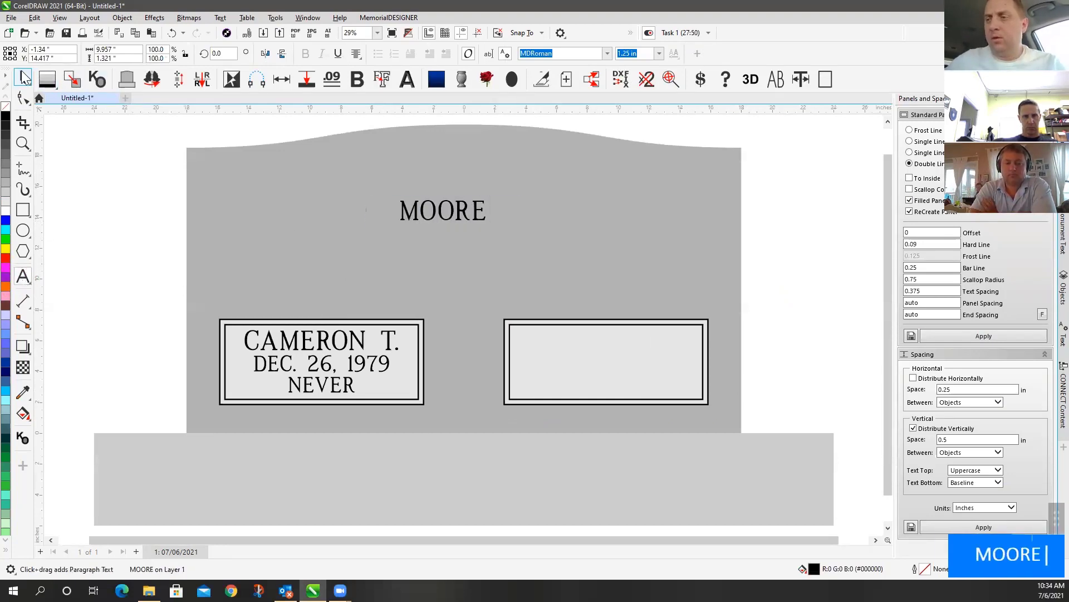
pyautogui.click(24, 78)
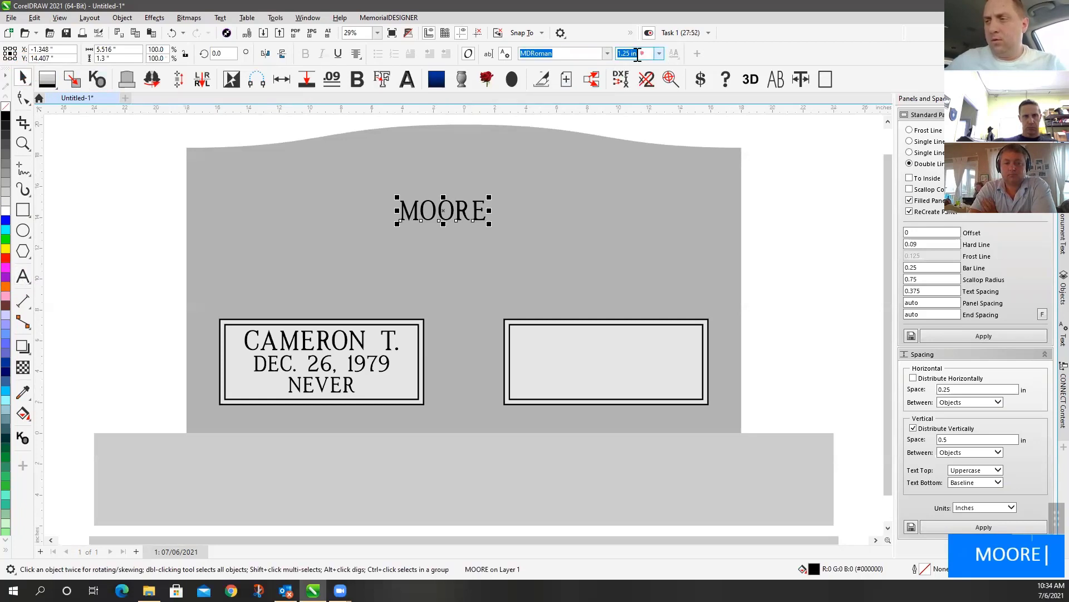
pyautogui.click(625, 56)
pyautogui.write('3')
pyautogui.press('Return')
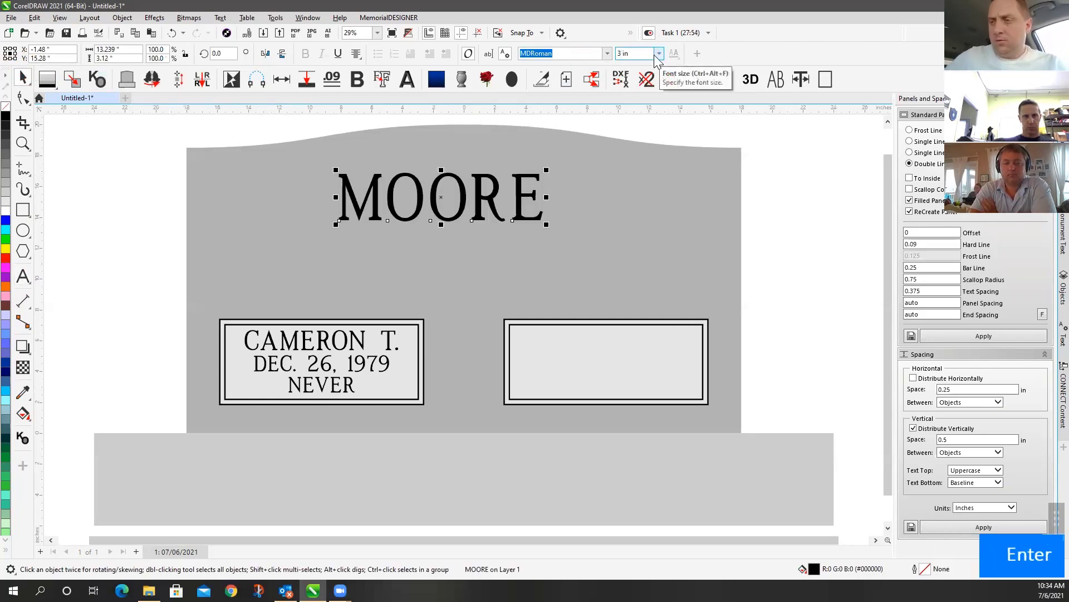
# Put a double-line panel around MOORE, lower it, and centre it horizontally on the stone
pyautogui.click(1025, 334)
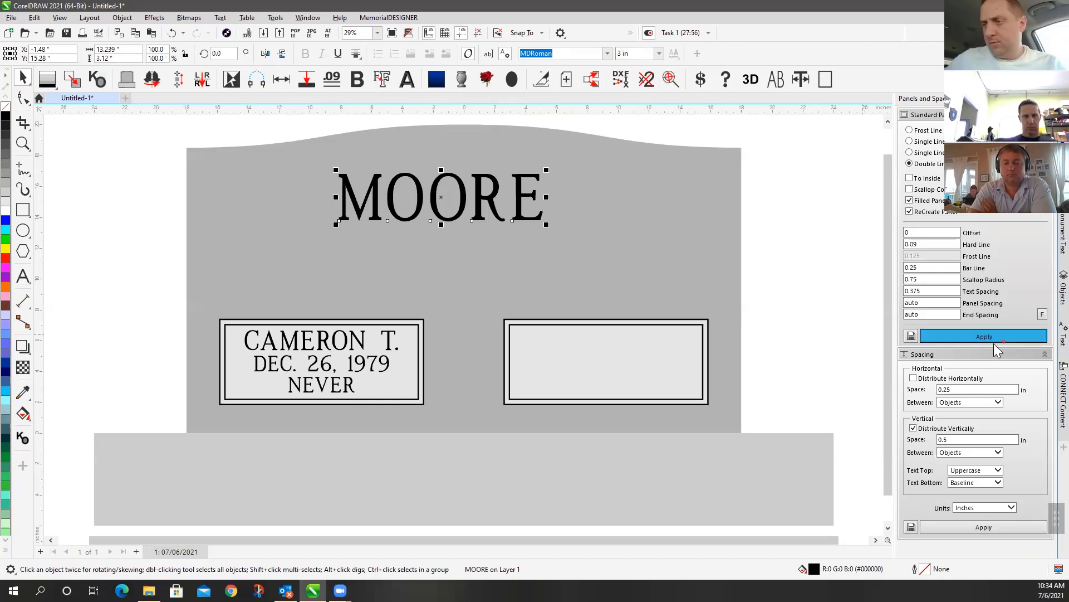
pyautogui.click(831, 224)
pyautogui.moveTo(260, 137); pyautogui.dragTo(619, 260)
pyautogui.moveTo(466, 171); pyautogui.dragTo(470, 204)
pyautogui.keyDown('shift'); pyautogui.click(705, 196); pyautogui.keyUp('shift')
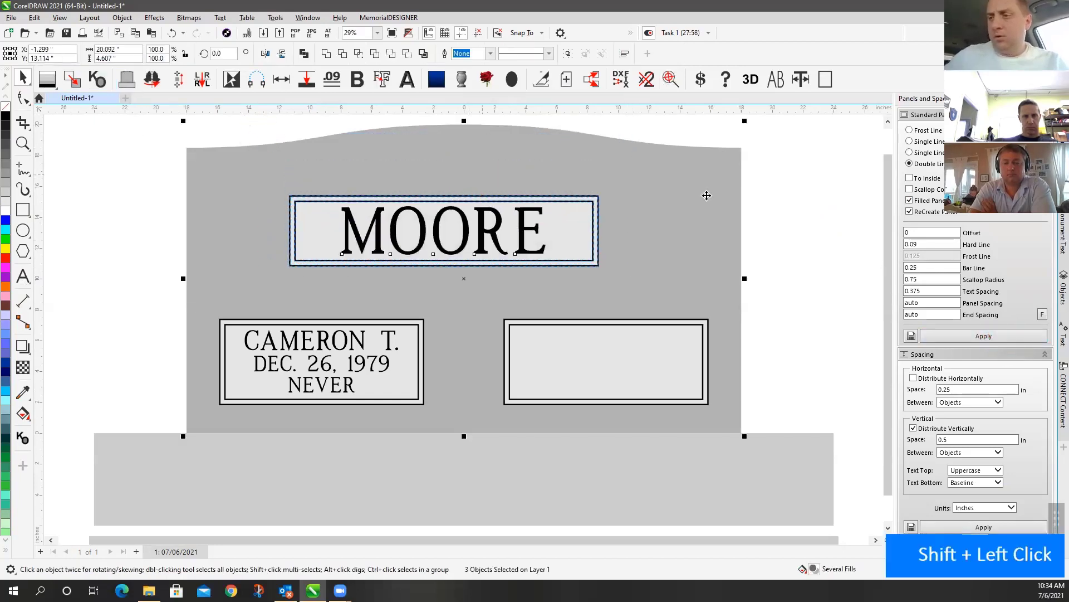
pyautogui.press('c')
pyautogui.click(771, 210)
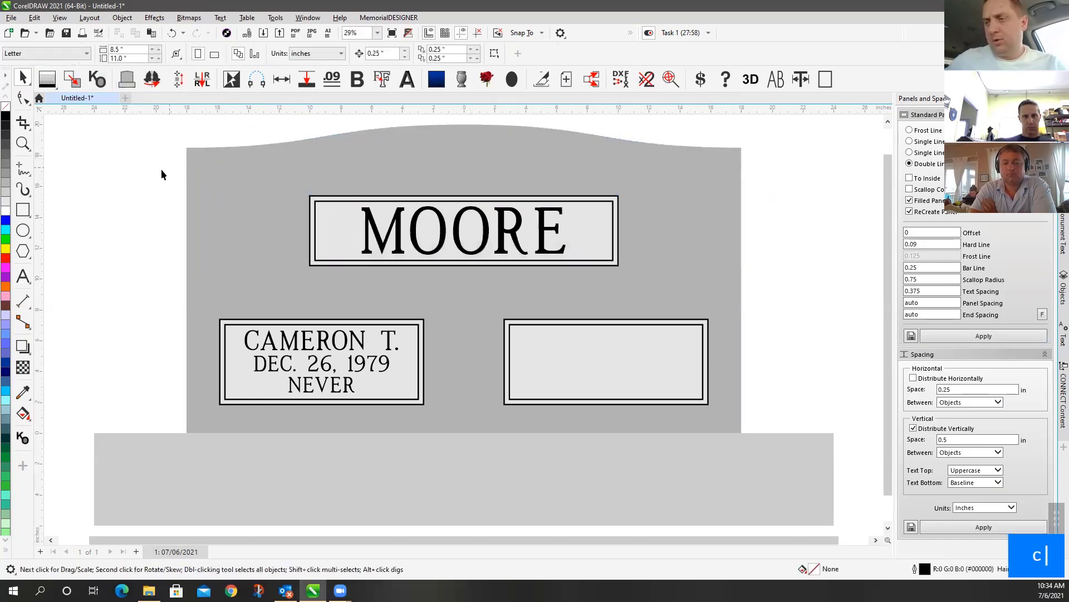
# Nudge the MOORE panel slightly higher on the stone
pyautogui.moveTo(161, 175); pyautogui.dragTo(752, 317)
pyautogui.moveTo(545, 252); pyautogui.dragTo(541, 238)
pyautogui.click(756, 232)
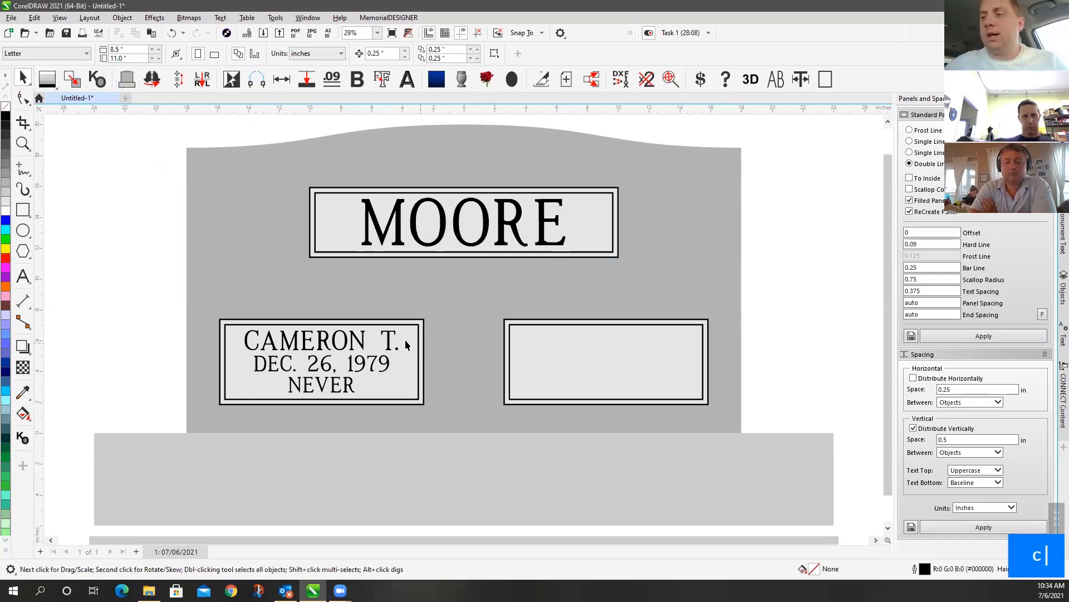
pyautogui.scroll(-1, 405, 344)
pyautogui.scroll(-1, 463, 323)
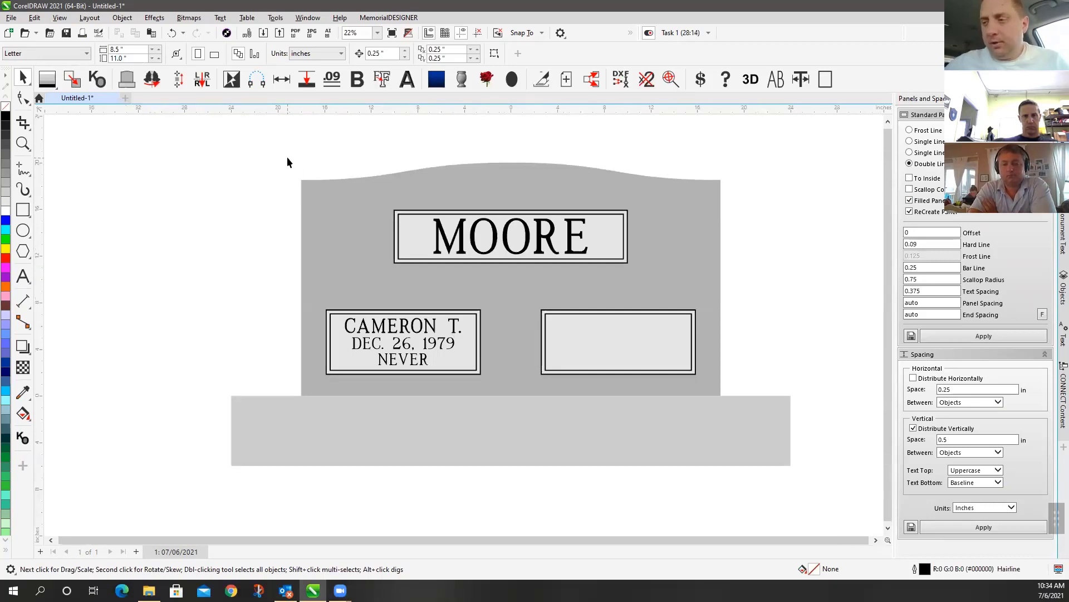
pyautogui.moveTo(286, 156); pyautogui.dragTo(739, 445)
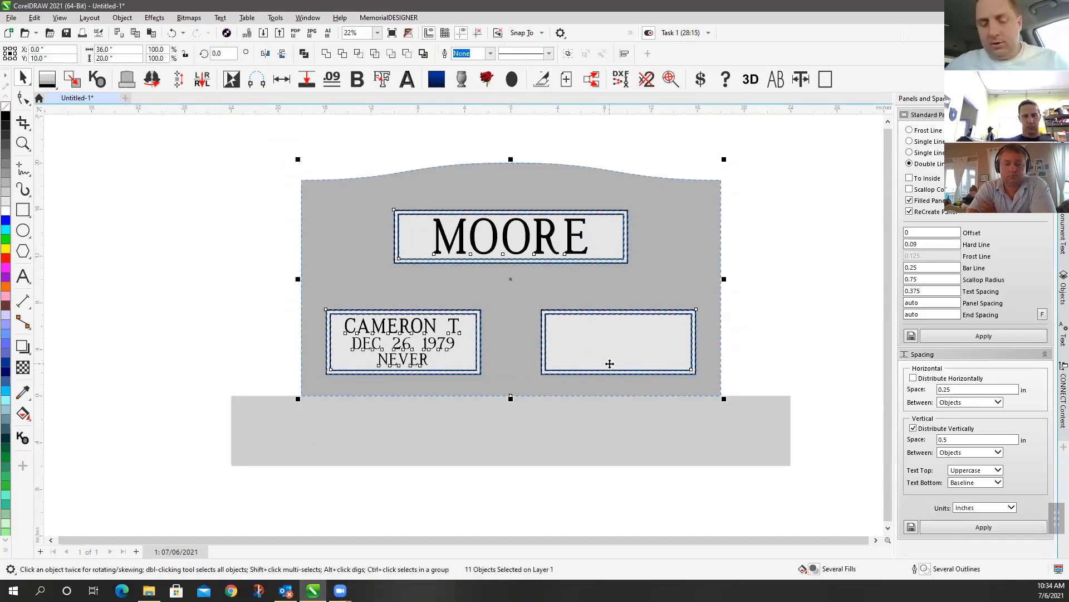
pyautogui.press('ctrl')
pyautogui.hotkey('ctrl', 'v')
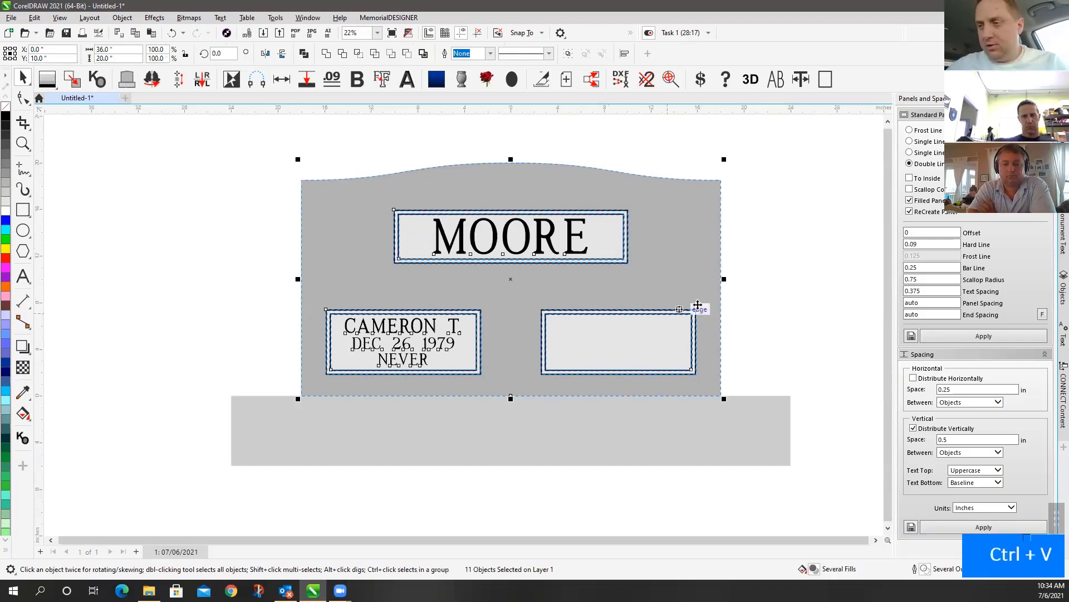
pyautogui.click(784, 247)
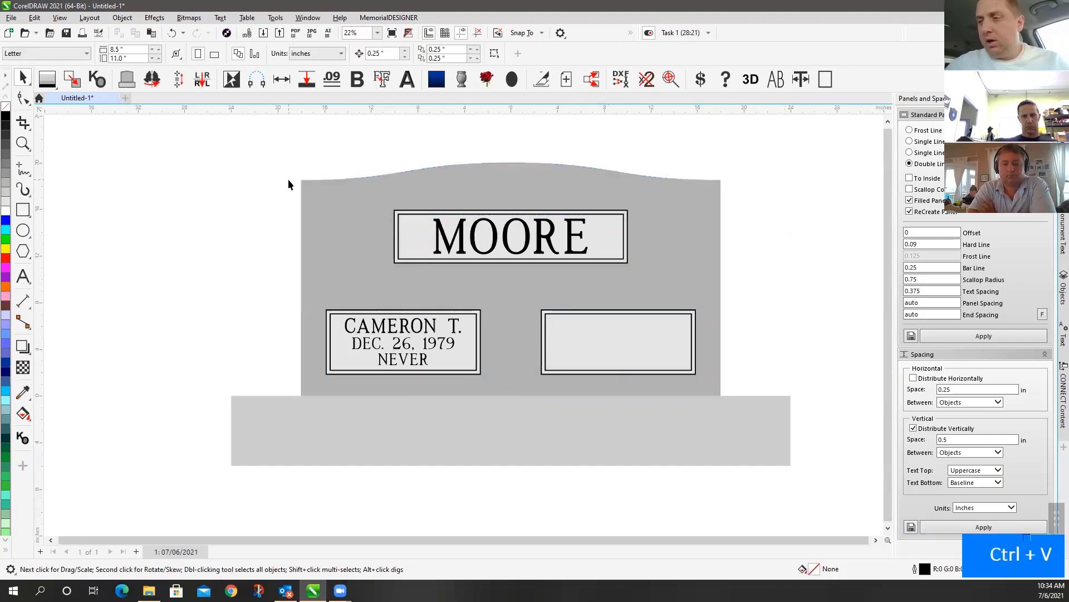
# Toggle between outline and filled views, zooming in to inspect and fitting the whole headstone
pyautogui.press('v')
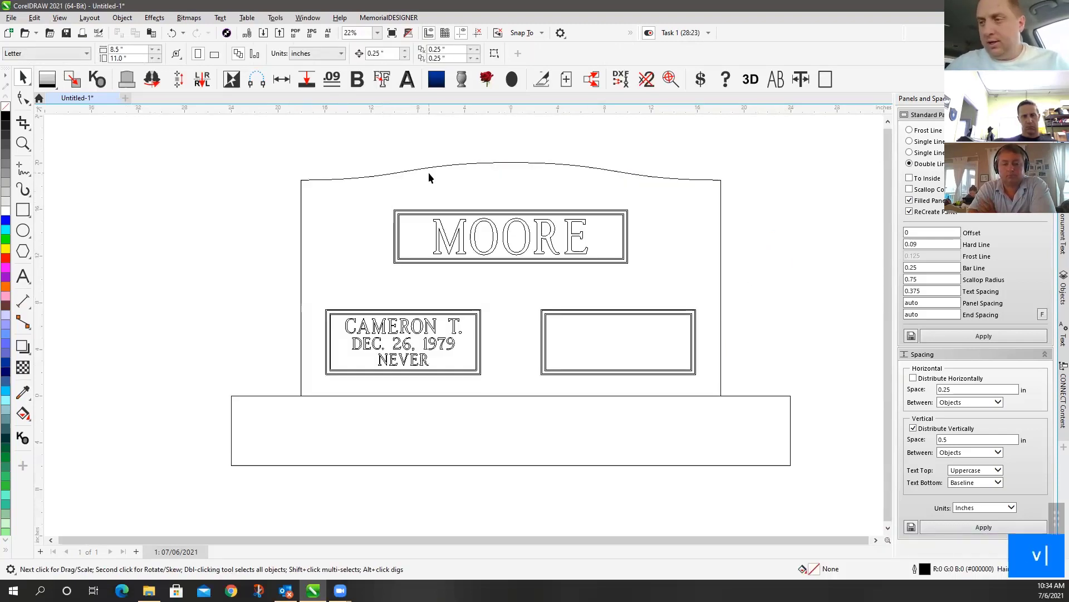
pyautogui.press('v')
pyautogui.press('v')
pyautogui.scroll(1, 357, 299)
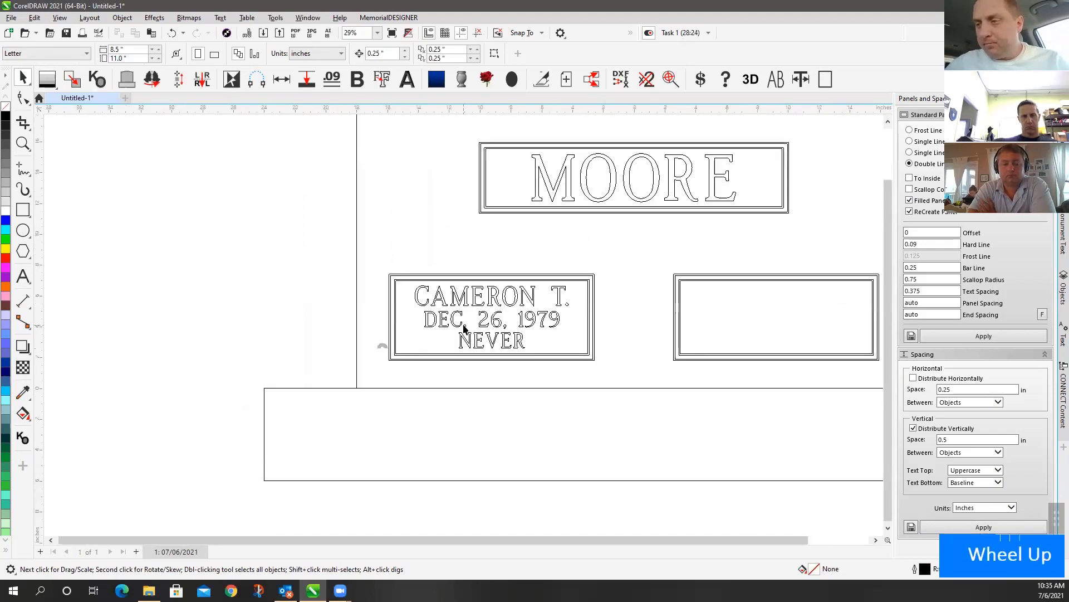
pyautogui.scroll(3, 464, 325)
pyautogui.scroll(-1, 463, 325)
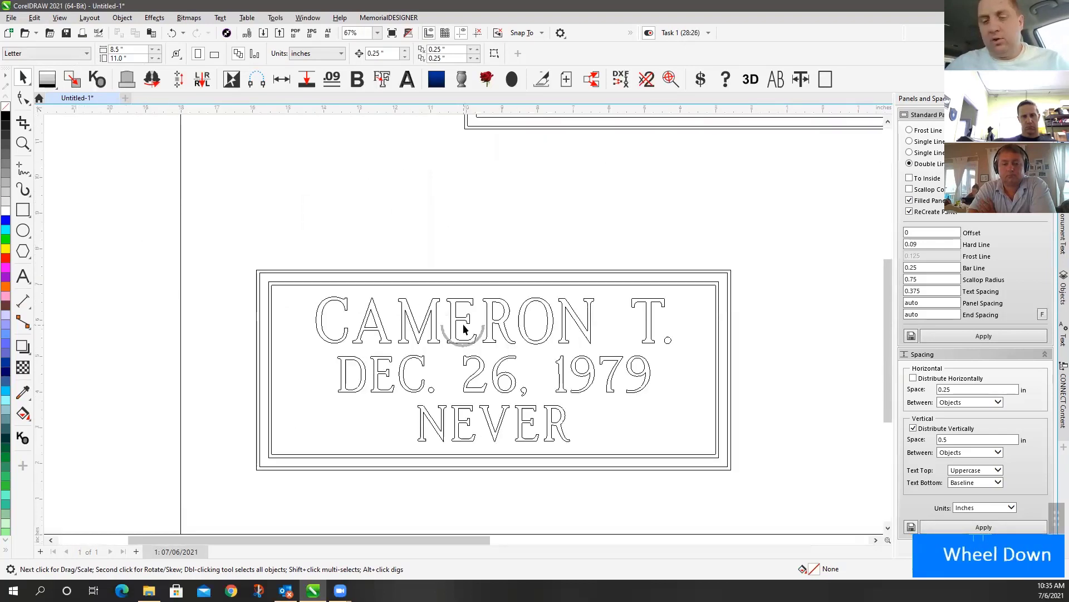
pyautogui.scroll(-1, 463, 328)
pyautogui.press('F4')
pyautogui.press('v')
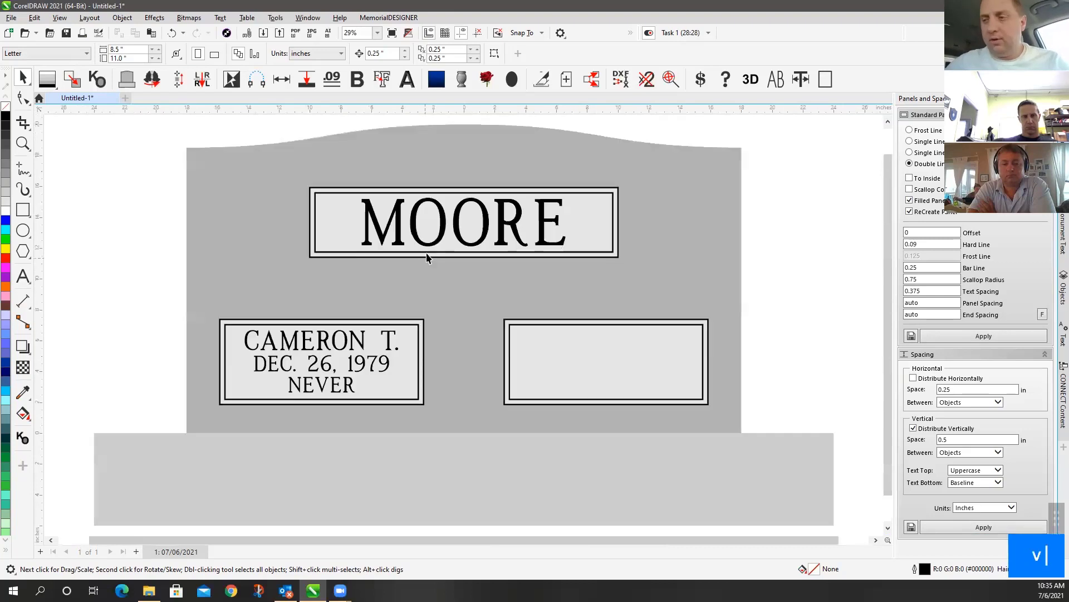
pyautogui.press('v')
pyautogui.press('v')
pyautogui.press('v')
pyautogui.scroll(-2, 327, 240)
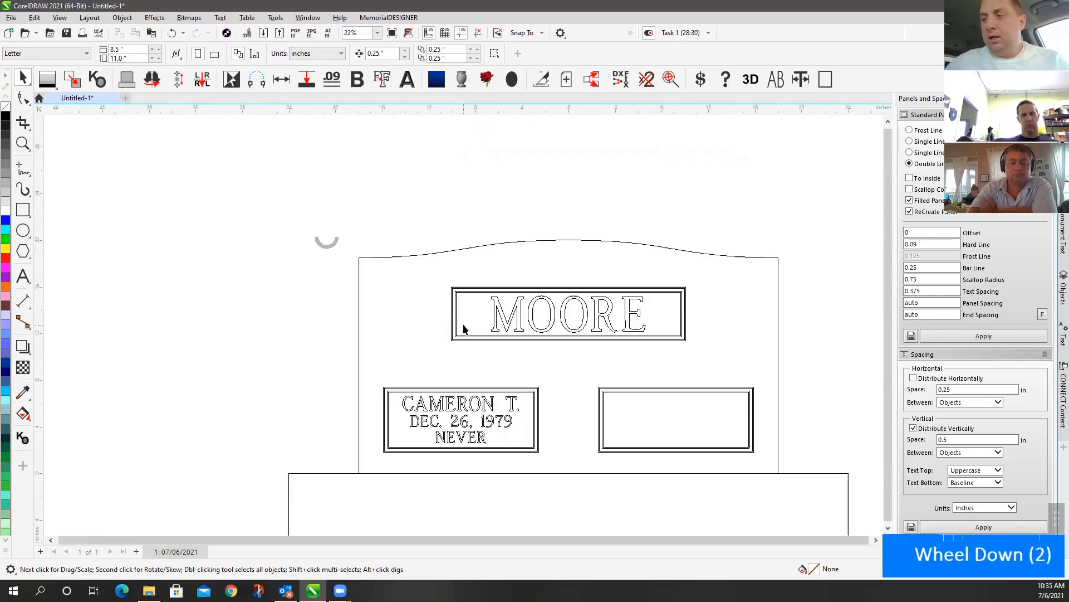
pyautogui.moveTo(279, 160); pyautogui.dragTo(803, 488)
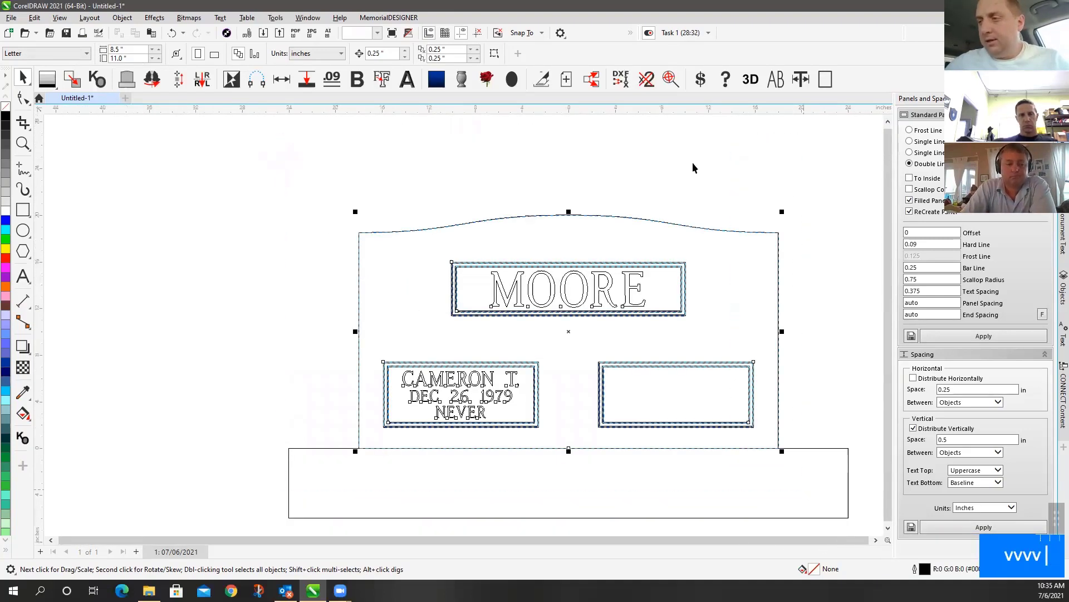
# Copy the stone design to a new plot page and draw a small rectangle left of the MOORE panel
pyautogui.click(544, 81)
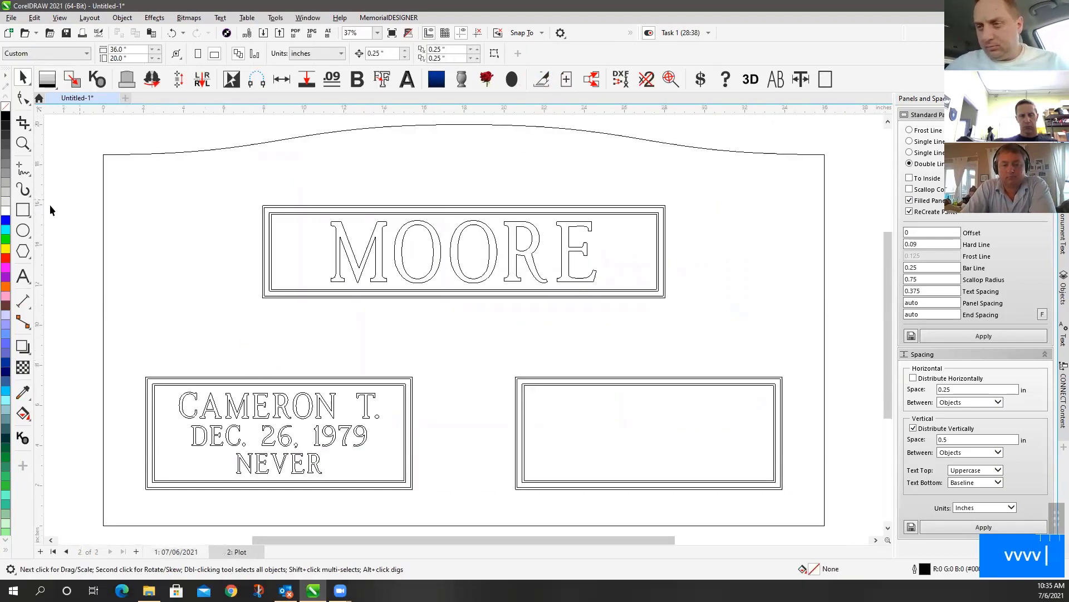
pyautogui.click(22, 211)
pyautogui.moveTo(169, 221); pyautogui.dragTo(231, 319)
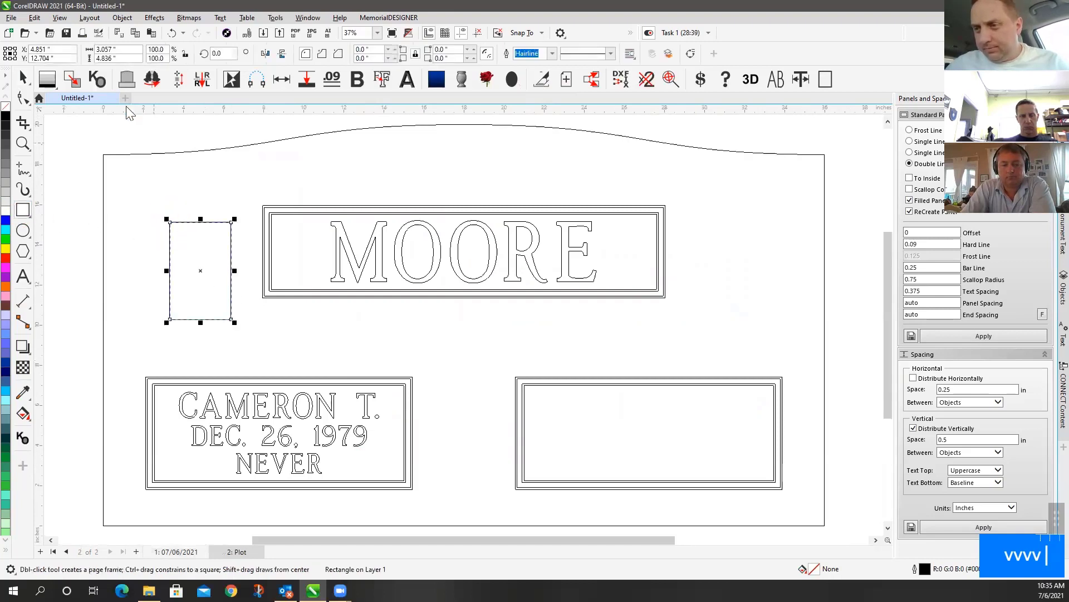
pyautogui.click(28, 83)
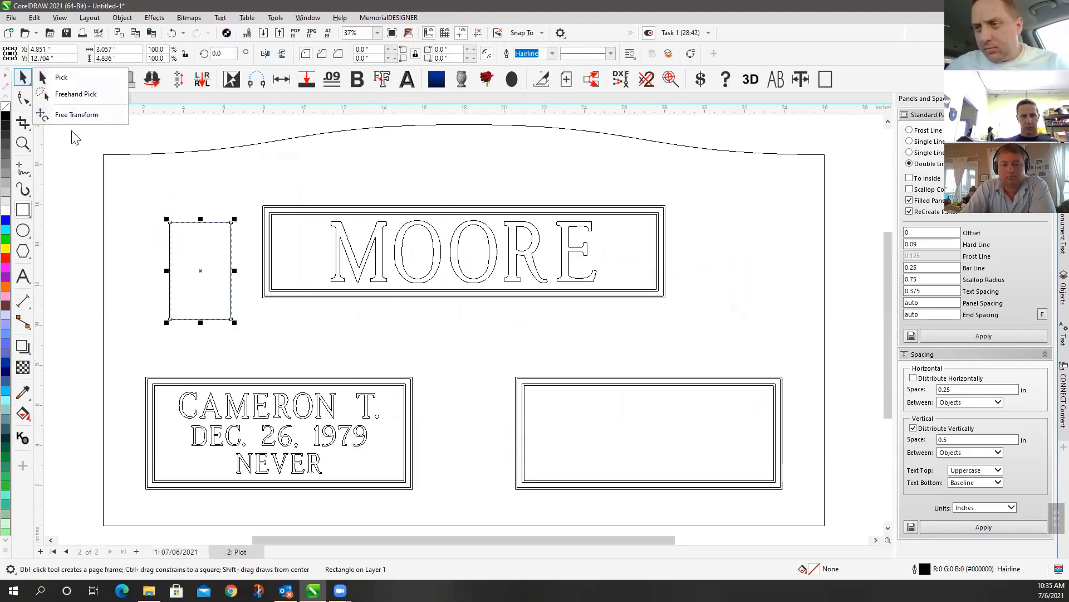
pyautogui.click(53, 77)
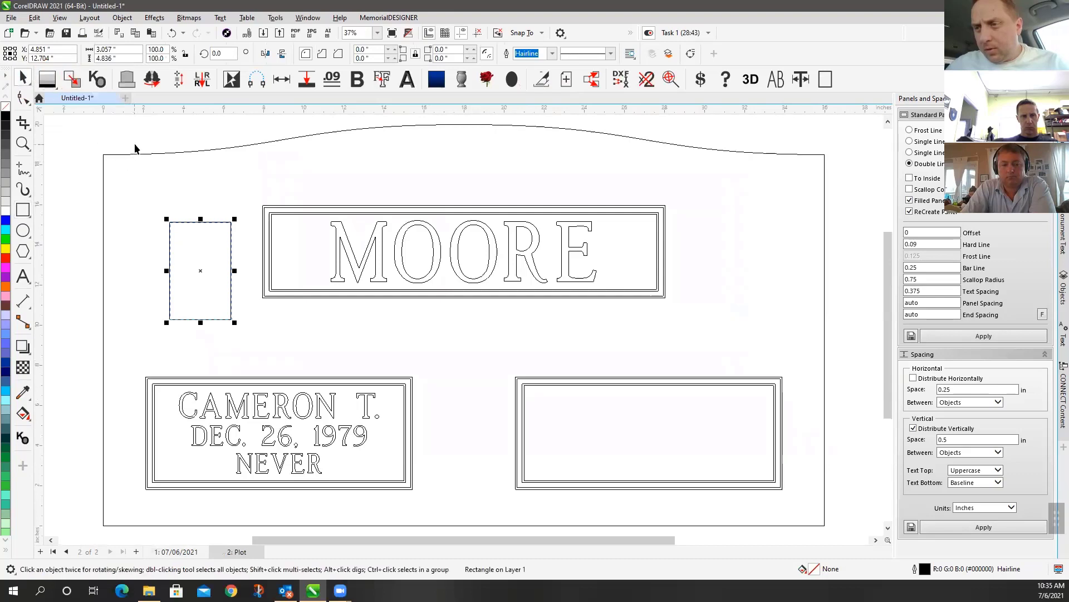
pyautogui.click(130, 161)
pyautogui.click(131, 155)
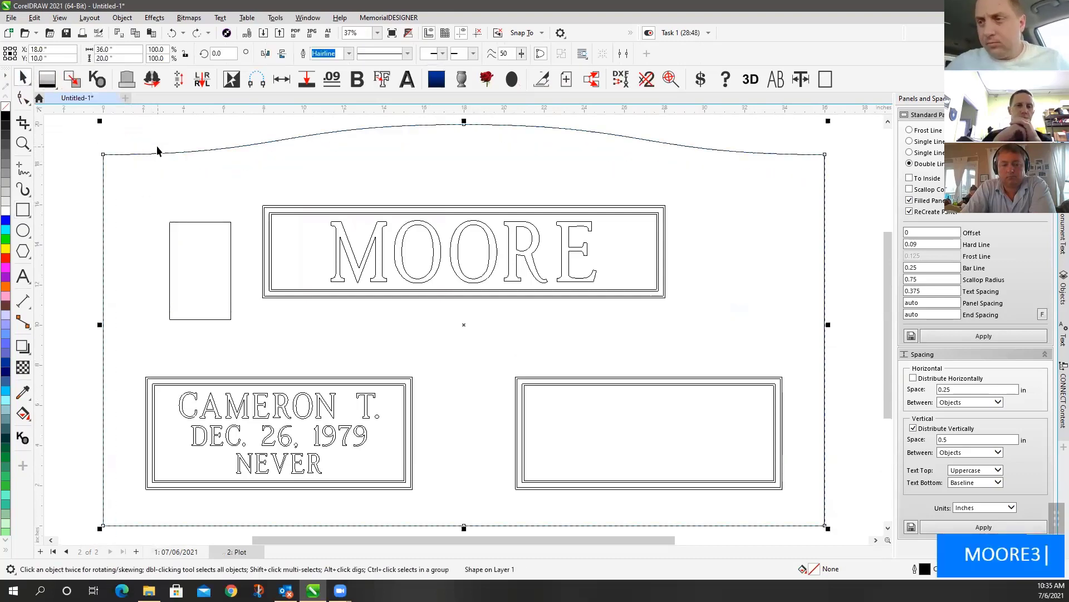
pyautogui.click(166, 214)
# Click the monument outline and MOORE panel, clear the selection, and fit all objects in view
pyautogui.scroll(3, 463, 329)
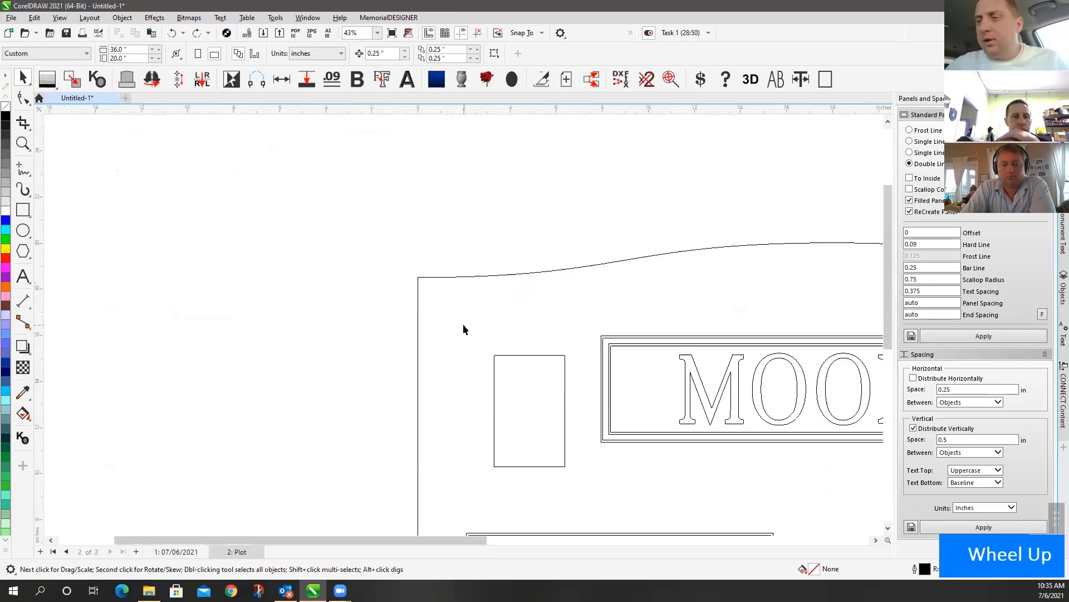
pyautogui.scroll(-3, 463, 329)
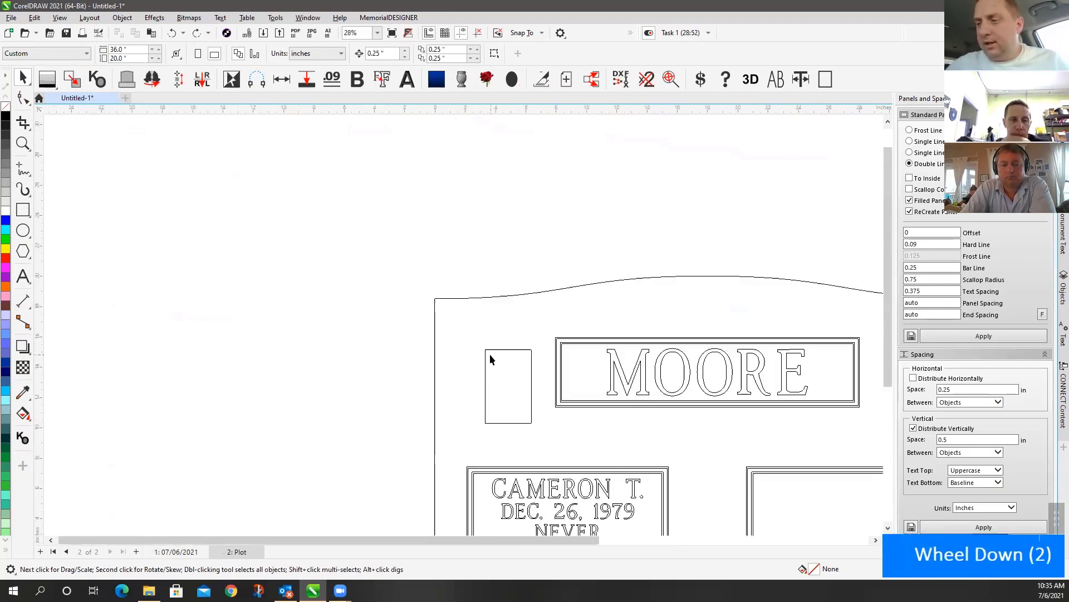
pyautogui.click(466, 287)
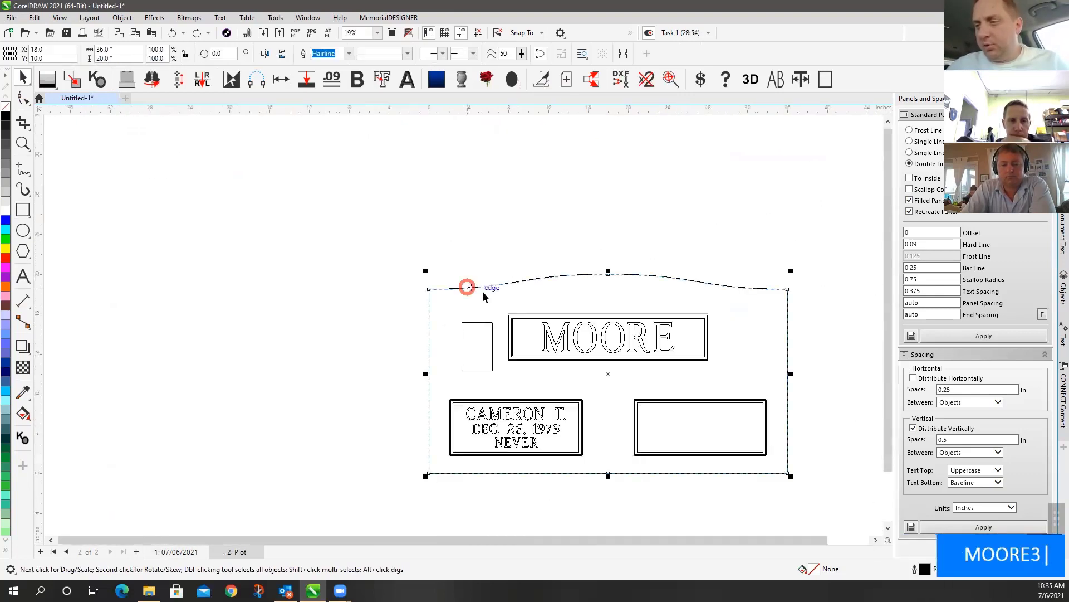
pyautogui.click(520, 316)
pyautogui.click(560, 341)
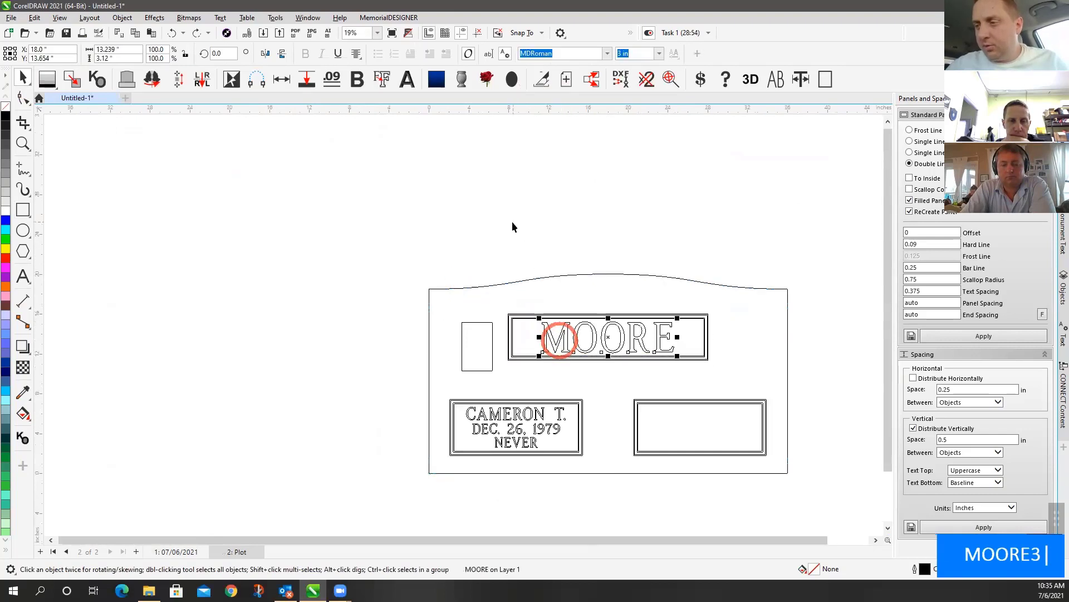
pyautogui.doubleClick(512, 222)
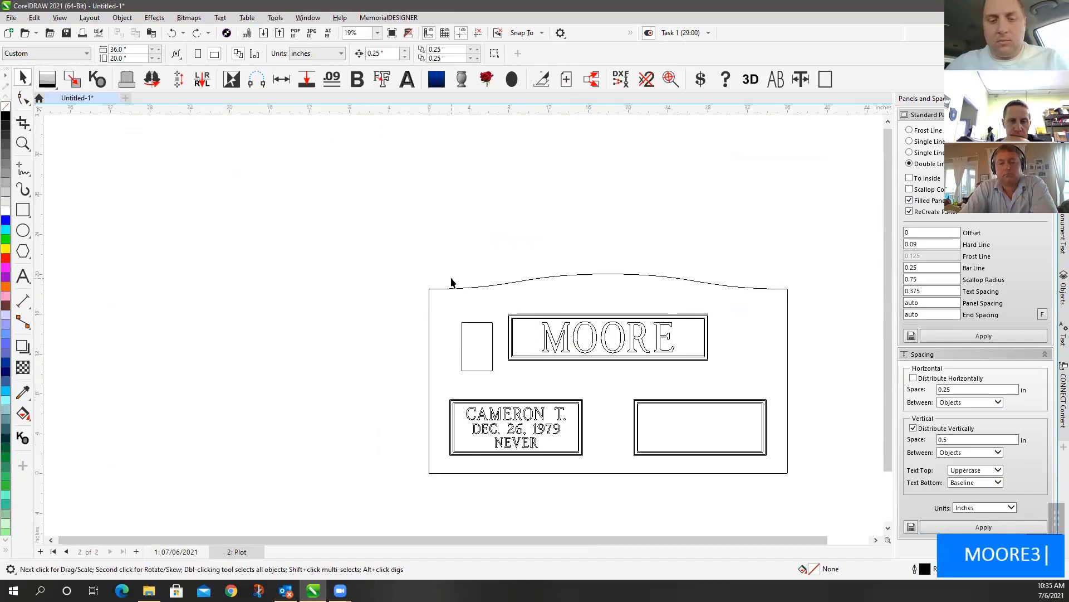
pyautogui.press('F4')
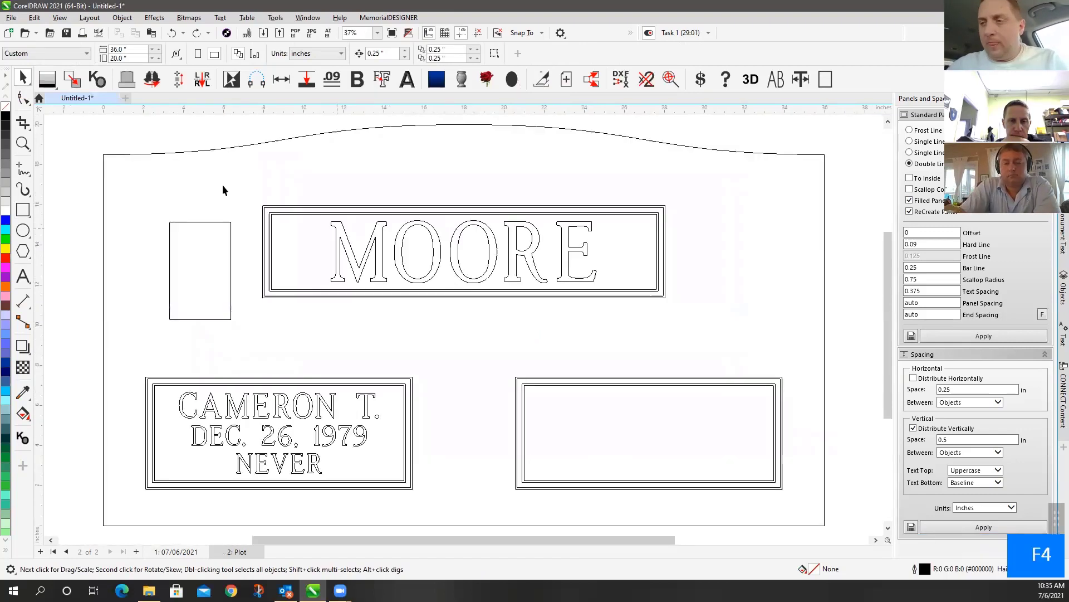
pyautogui.doubleClick(23, 80)
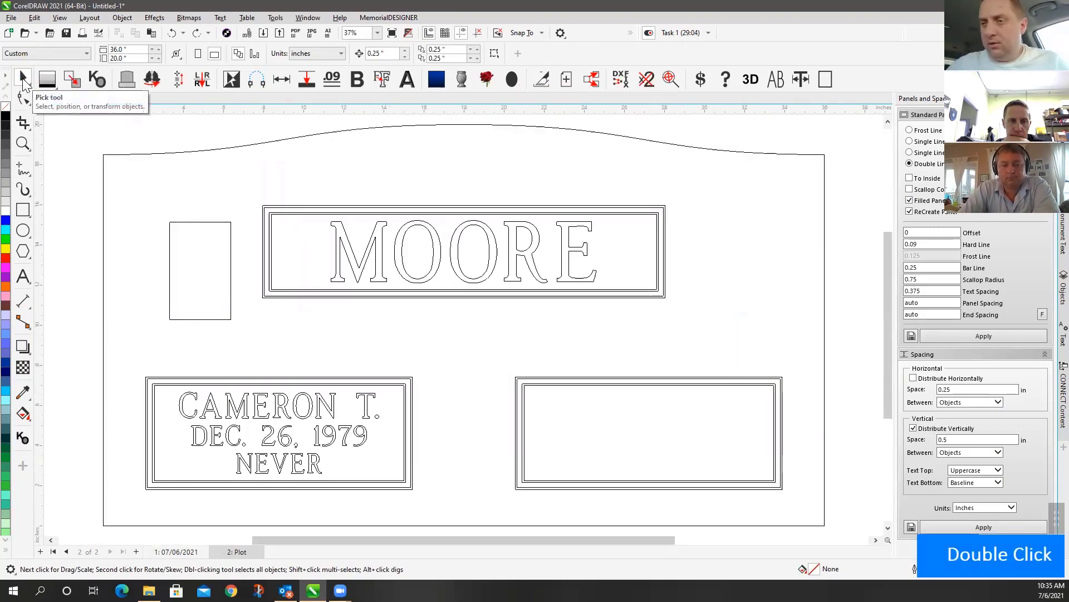
# Widen the property bar to reveal its hidden commands, including the Launch button
pyautogui.doubleClick(23, 80)
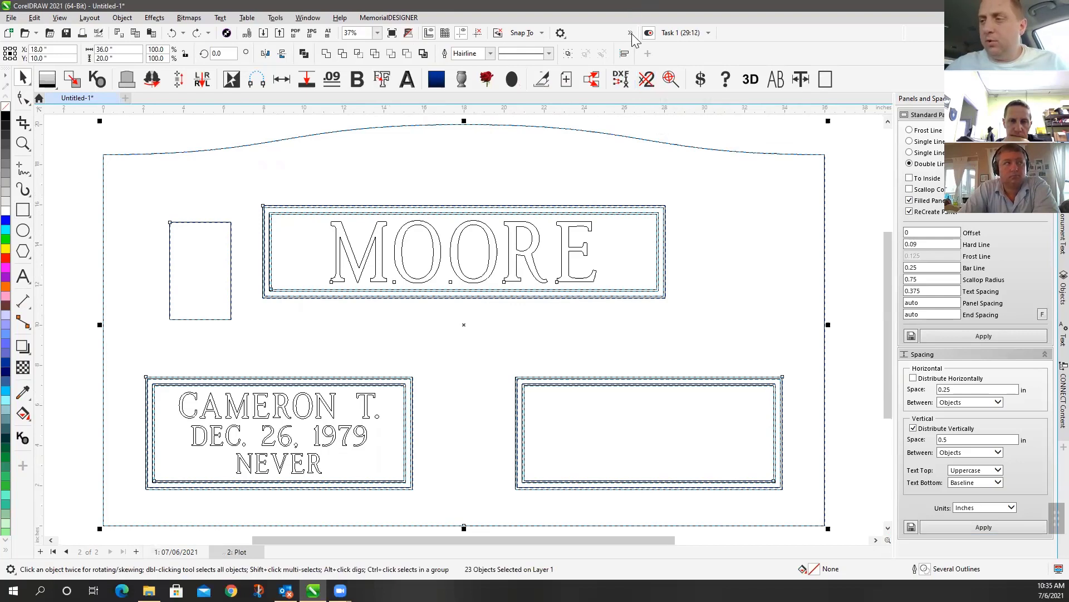
pyautogui.moveTo(641, 33); pyautogui.dragTo(733, 41)
pyautogui.click(727, 37)
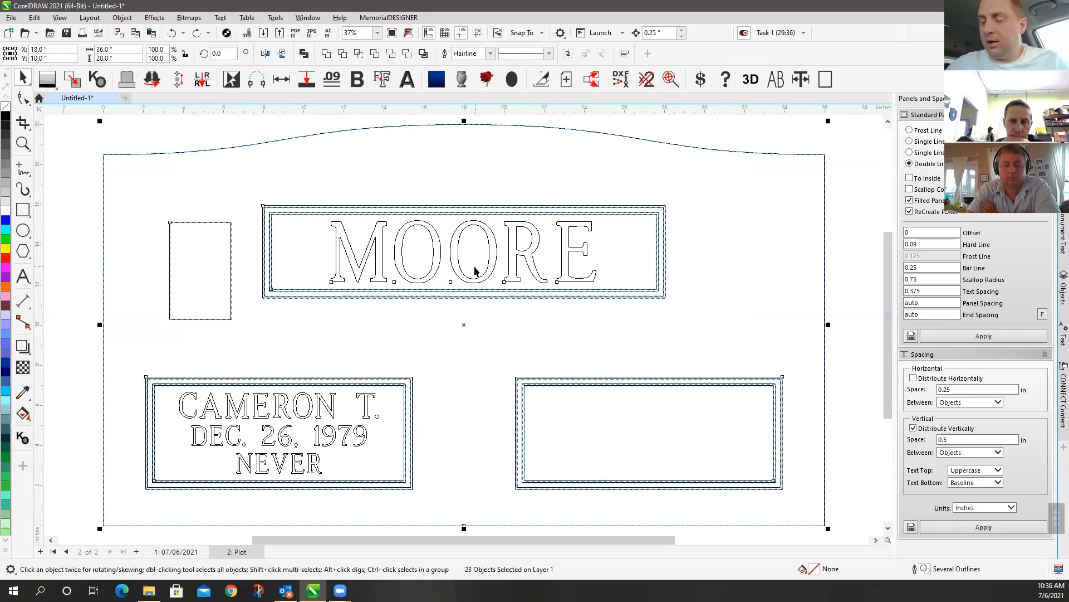
pyautogui.scroll(-1, 475, 271)
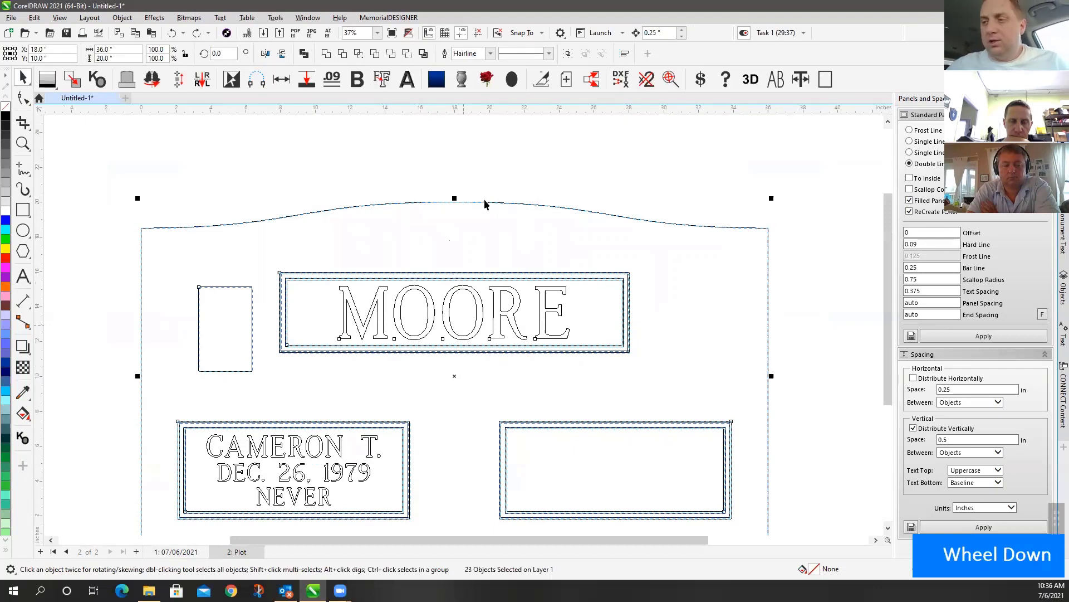
# Deselect, then marquee-select every object of the monument
pyautogui.click(410, 227)
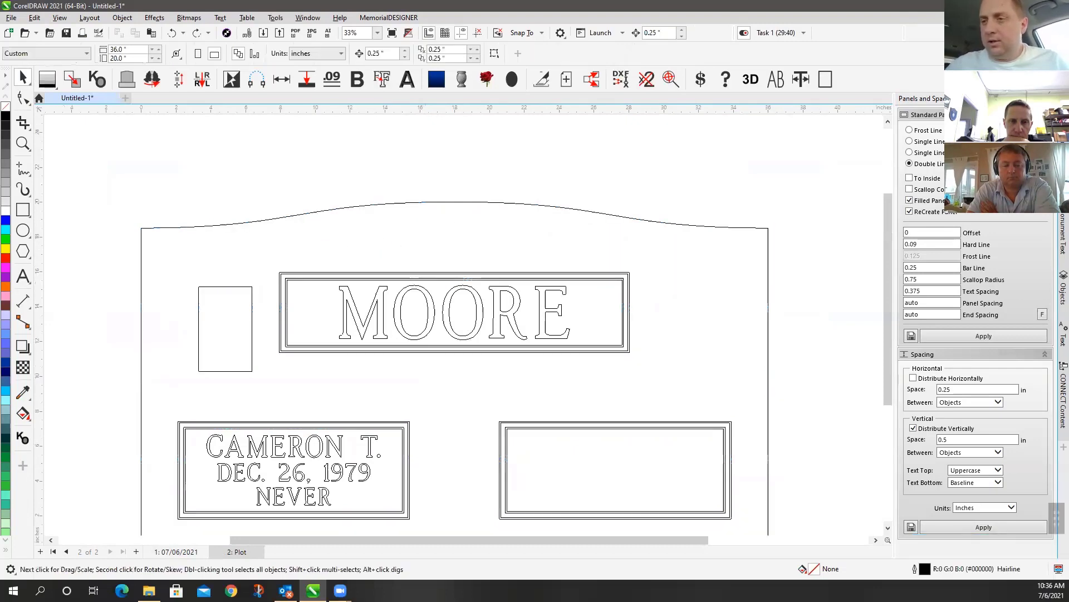
pyautogui.doubleClick(22, 78)
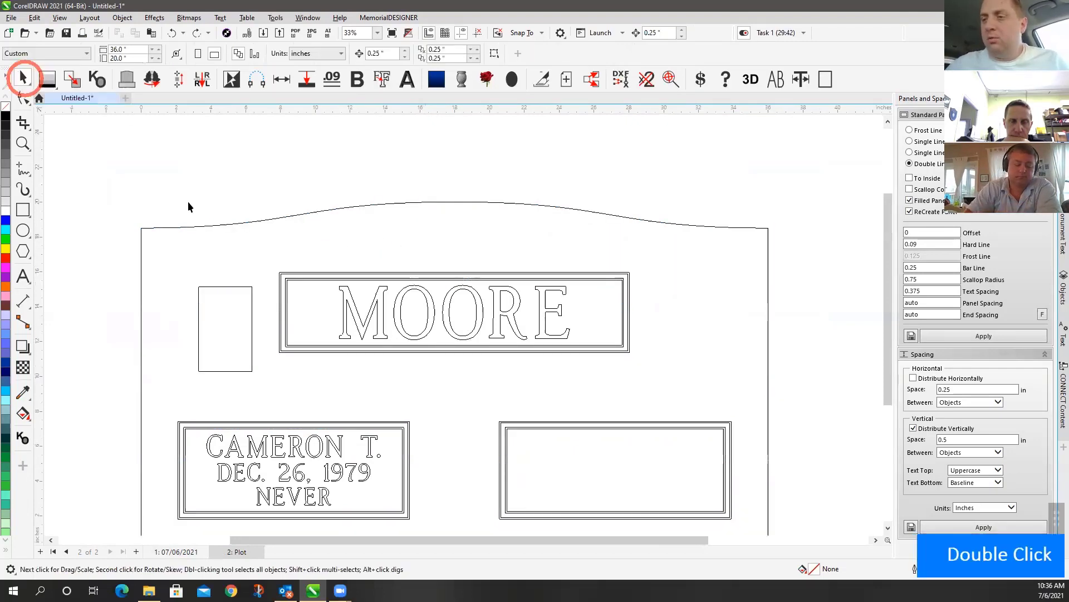
pyautogui.doubleClick(28, 80)
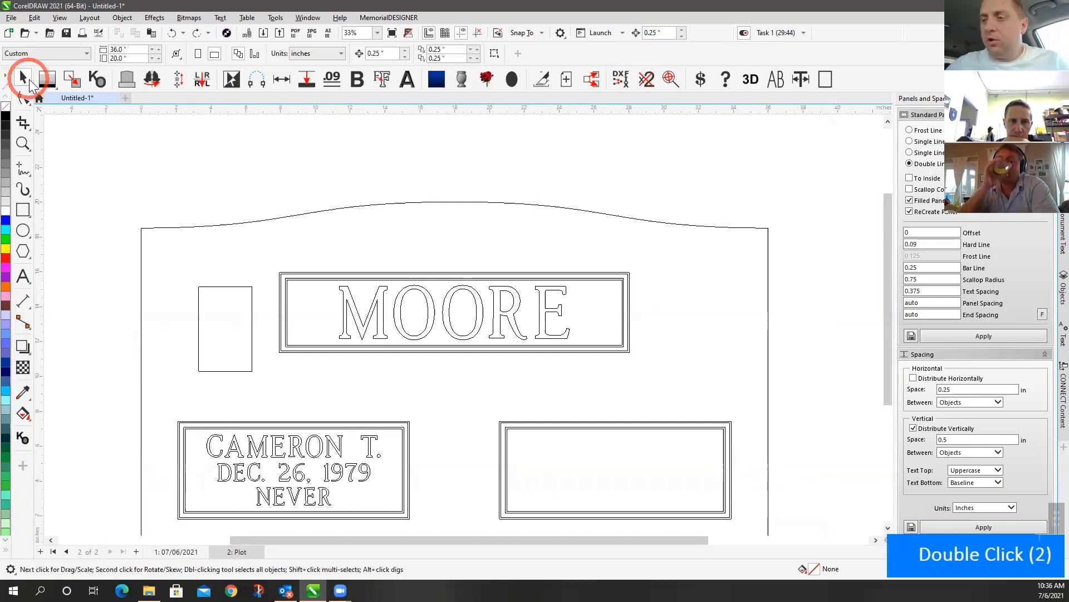
pyautogui.doubleClick(29, 82)
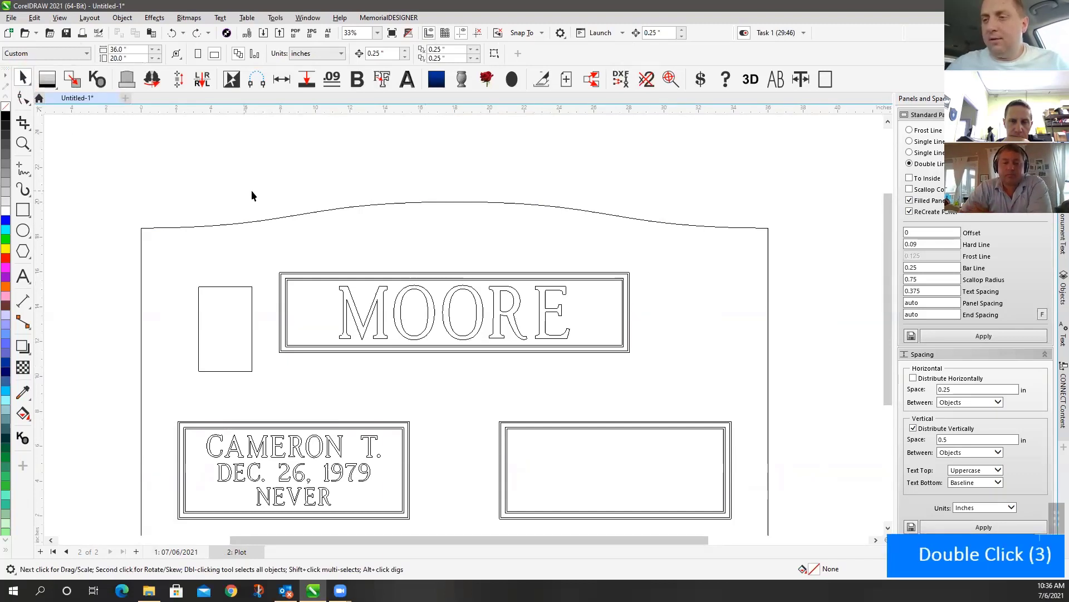
pyautogui.scroll(-1, 463, 329)
pyautogui.scroll(-3, 463, 324)
pyautogui.moveTo(321, 294); pyautogui.dragTo(855, 503)
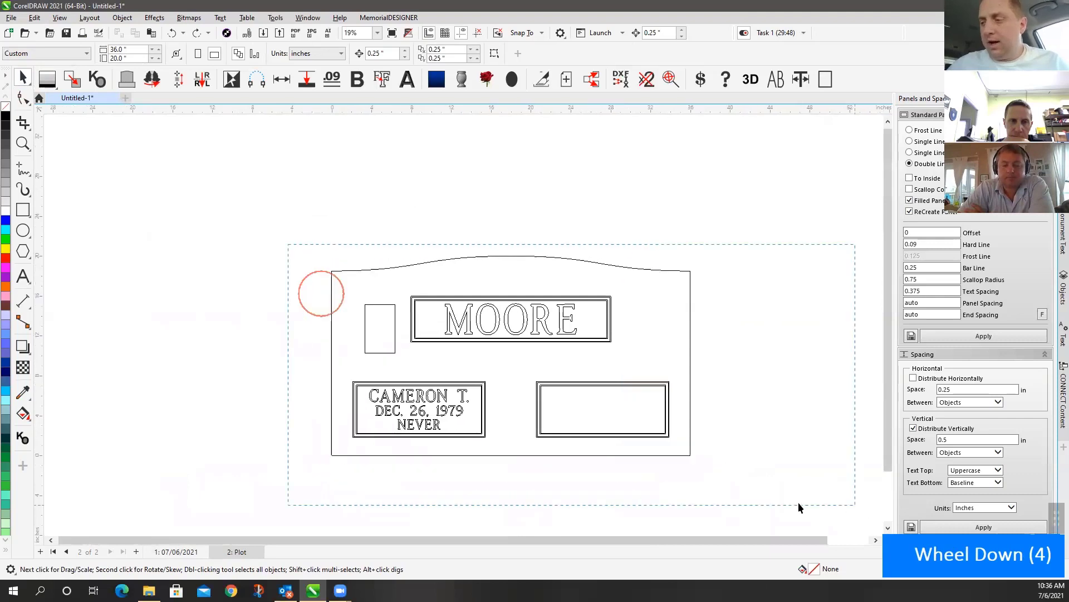
# Delete the 54 stacked duplicate objects with Remove Duplicates, then select the MOORE panel
pyautogui.click(648, 80)
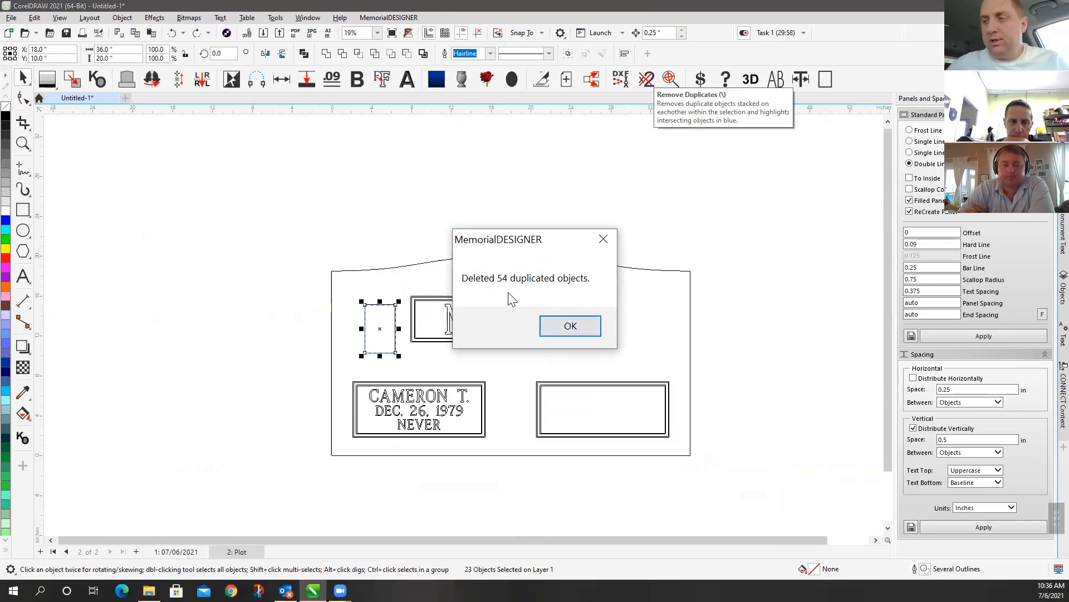
pyautogui.click(567, 323)
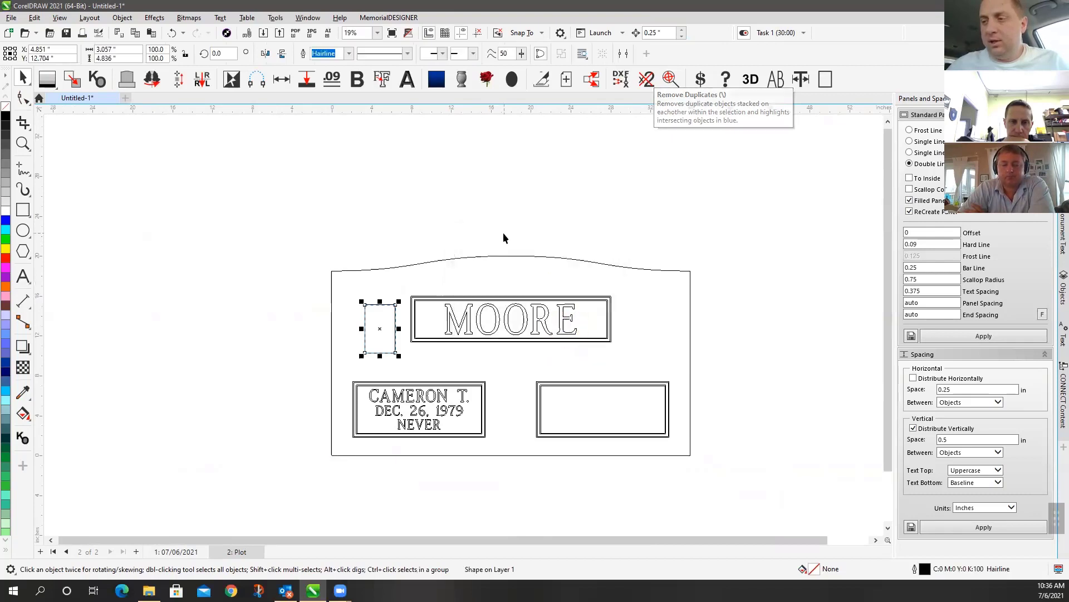
pyautogui.click(454, 281)
pyautogui.click(423, 302)
# Move the small rectangle so it overlaps the MOORE panel's left edge
pyautogui.click(494, 257)
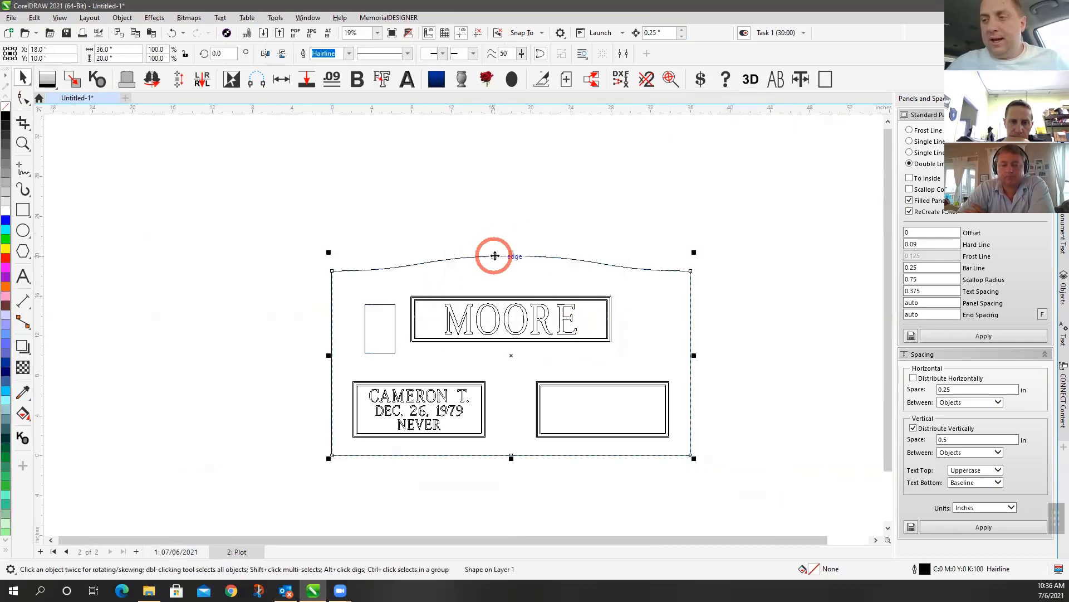
pyautogui.click(501, 237)
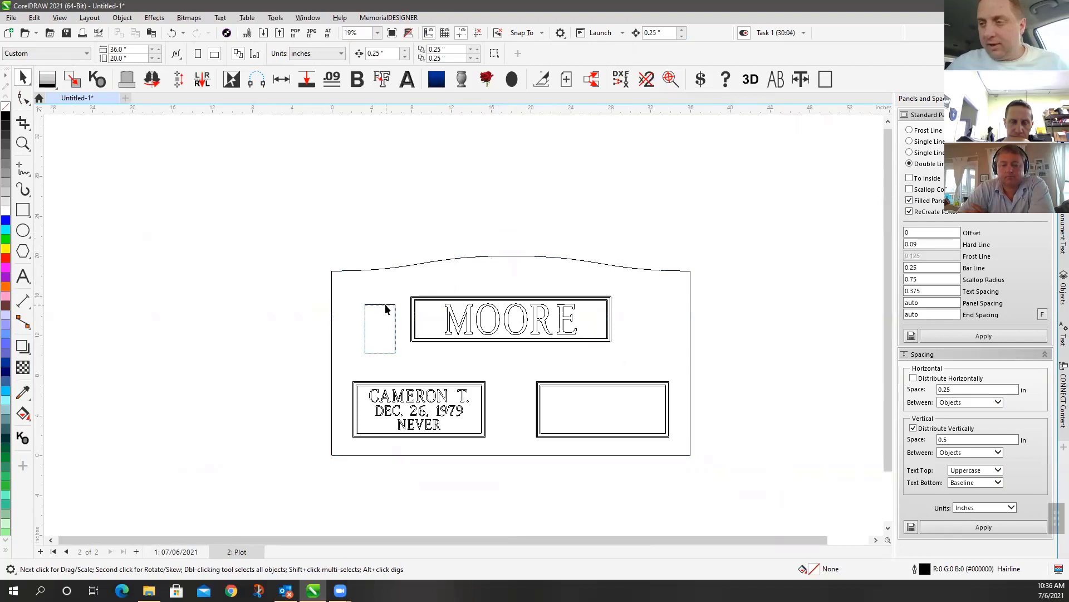
pyautogui.moveTo(386, 309); pyautogui.dragTo(418, 279)
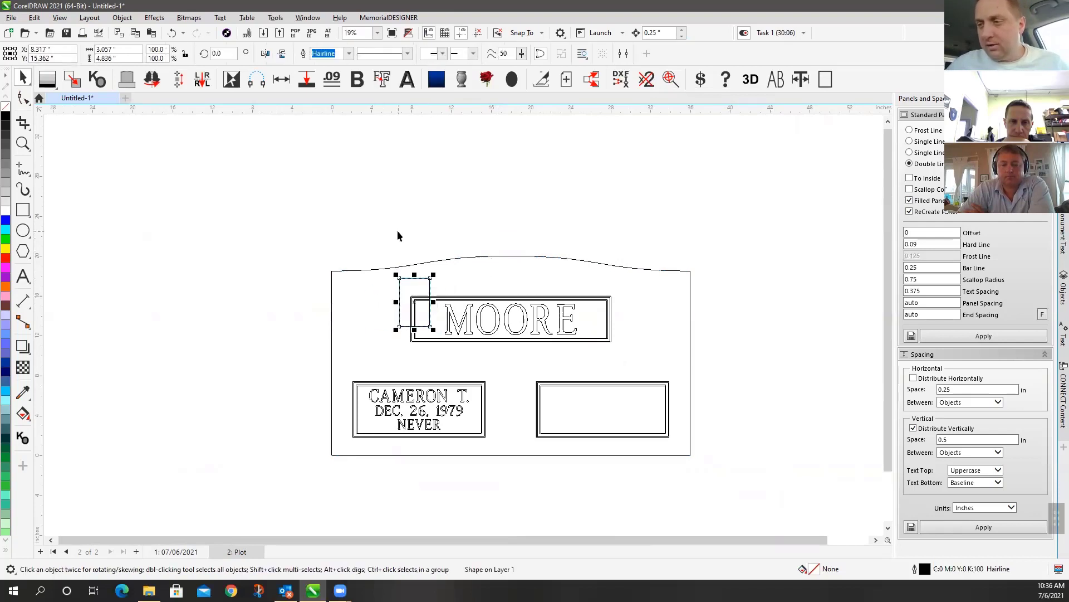
# Run the duplicate check on the whole monument, which flags one overlapping object
pyautogui.click(397, 231)
pyautogui.moveTo(296, 238); pyautogui.dragTo(754, 483)
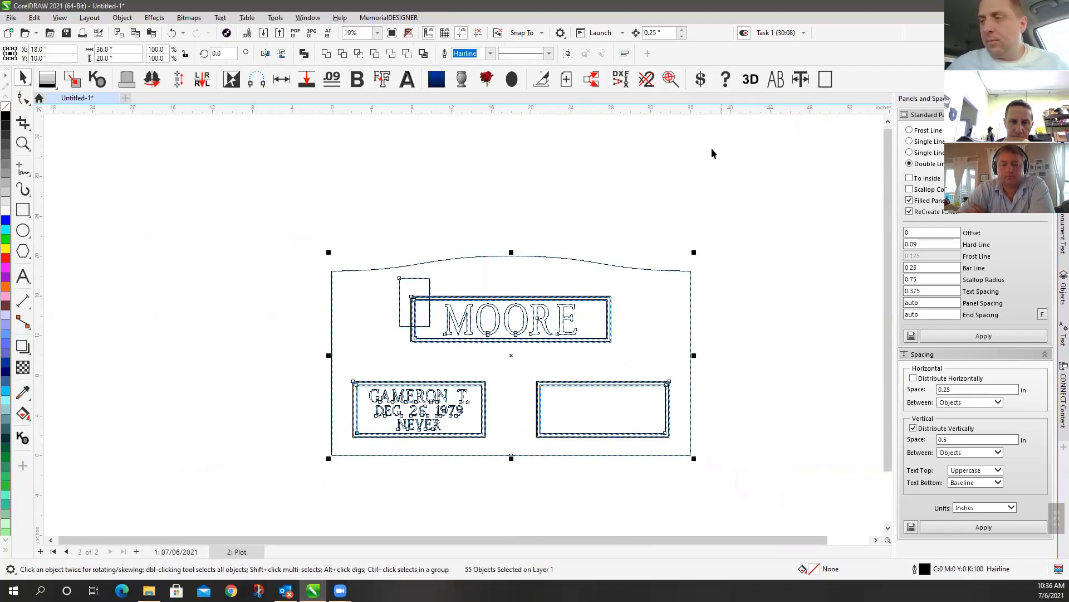
pyautogui.click(647, 79)
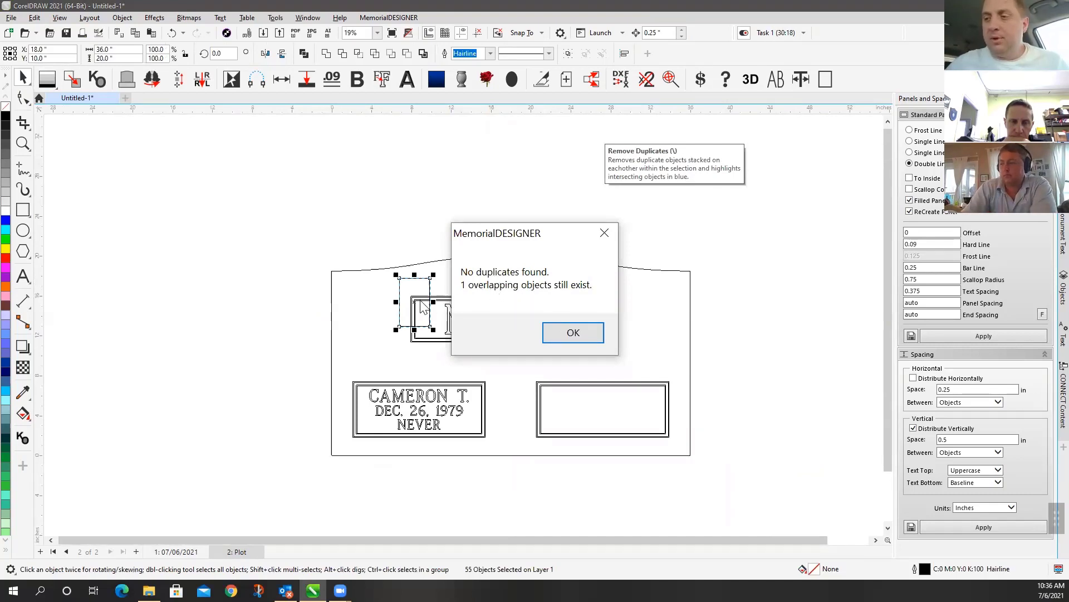
pyautogui.click(573, 332)
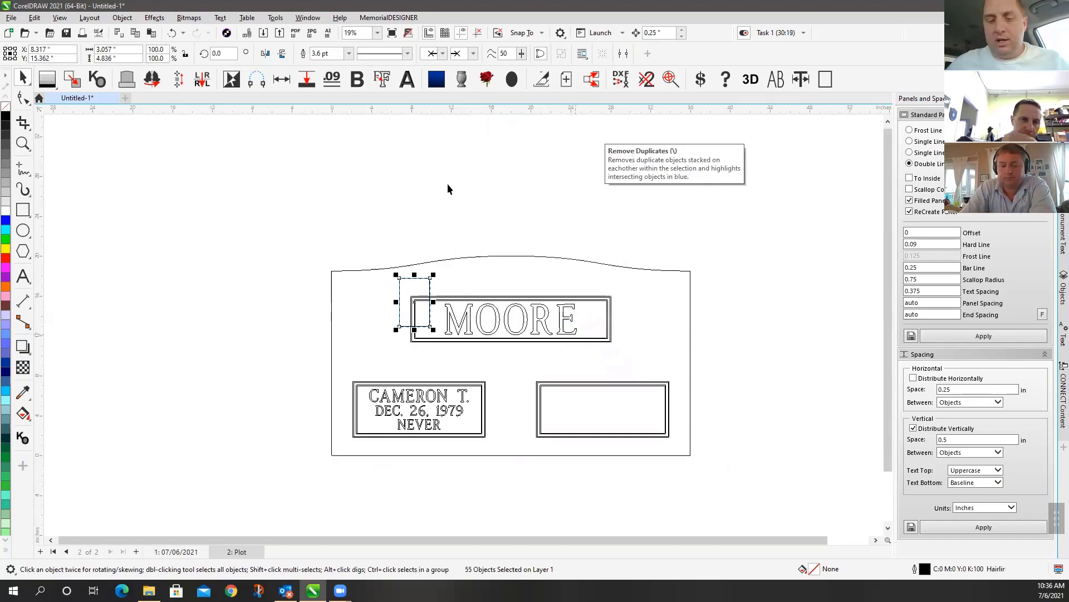
pyautogui.click(478, 214)
# Inspect the MOORE panel group and the small rectangle overlapping its edge
pyautogui.scroll(5, 463, 323)
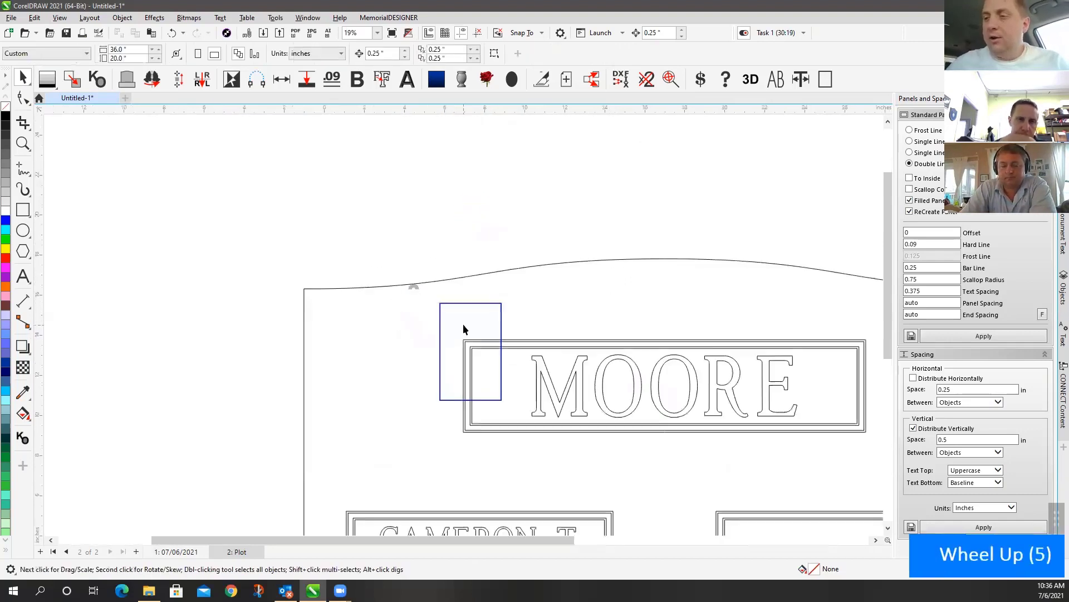
pyautogui.scroll(2, 464, 326)
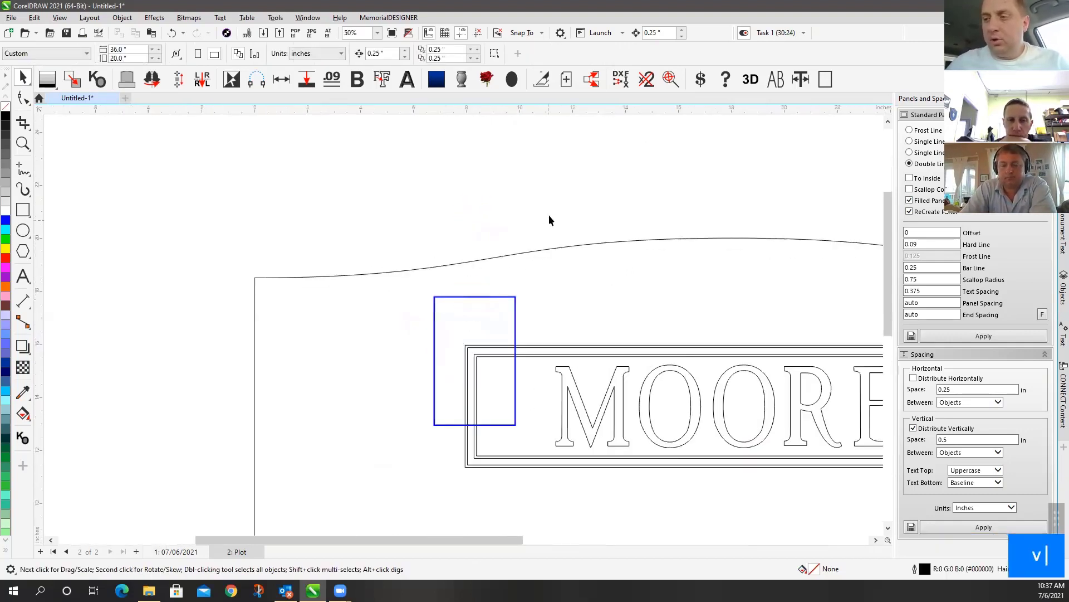
pyautogui.scroll(-10, 463, 327)
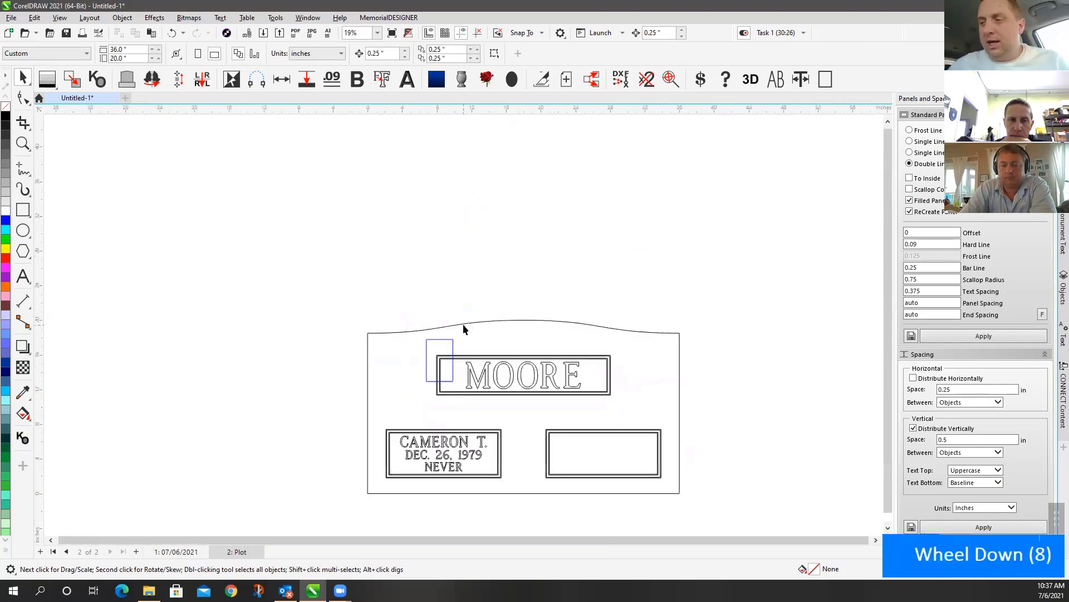
pyautogui.scroll(6, 463, 323)
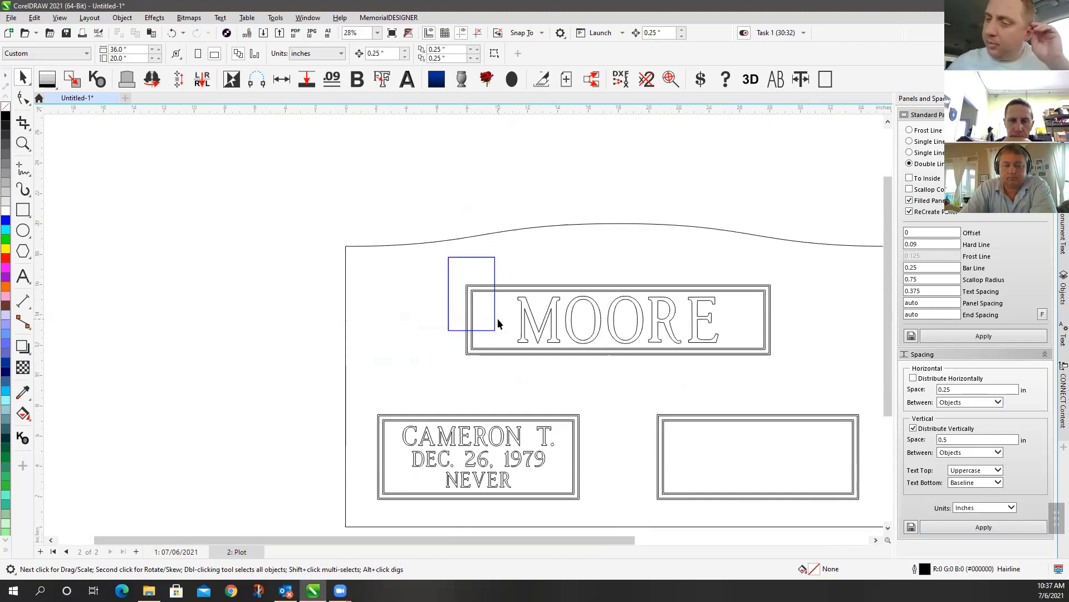
pyautogui.scroll(-2, 528, 353)
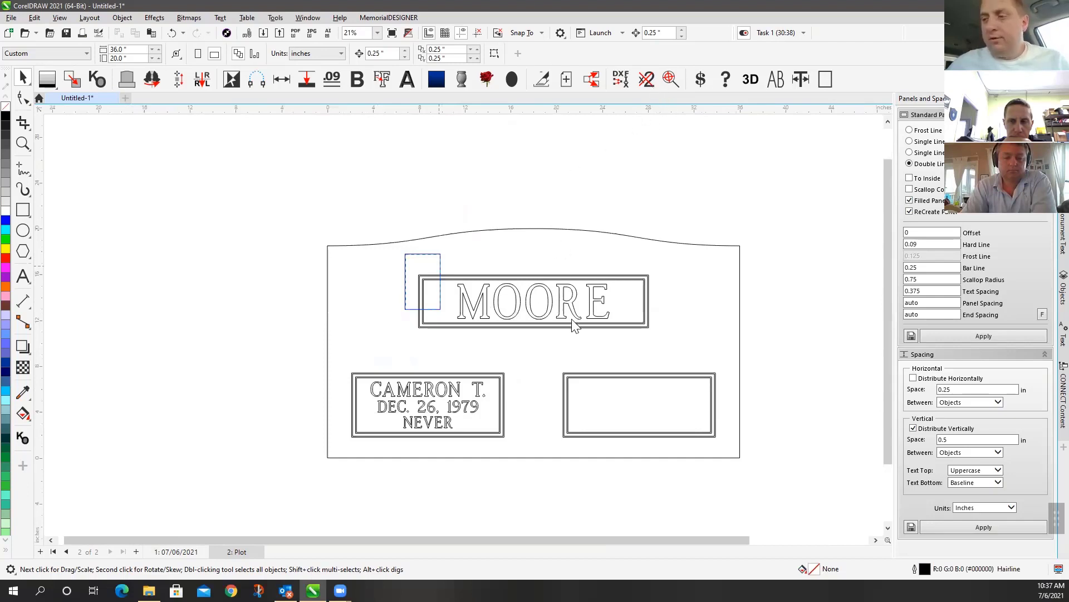
pyautogui.click(437, 275)
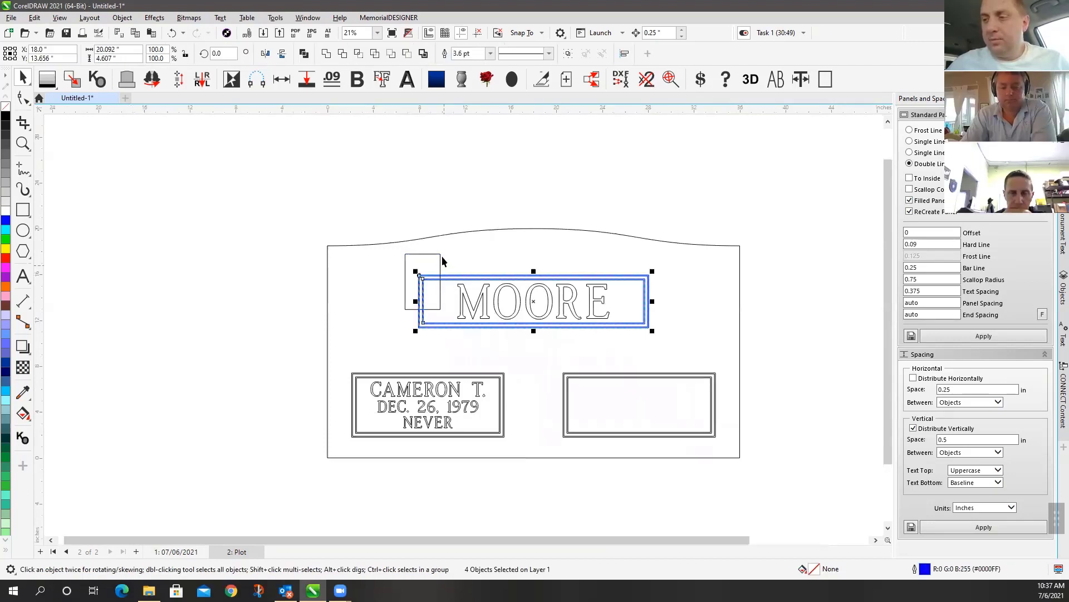
pyautogui.click(439, 258)
pyautogui.click(456, 203)
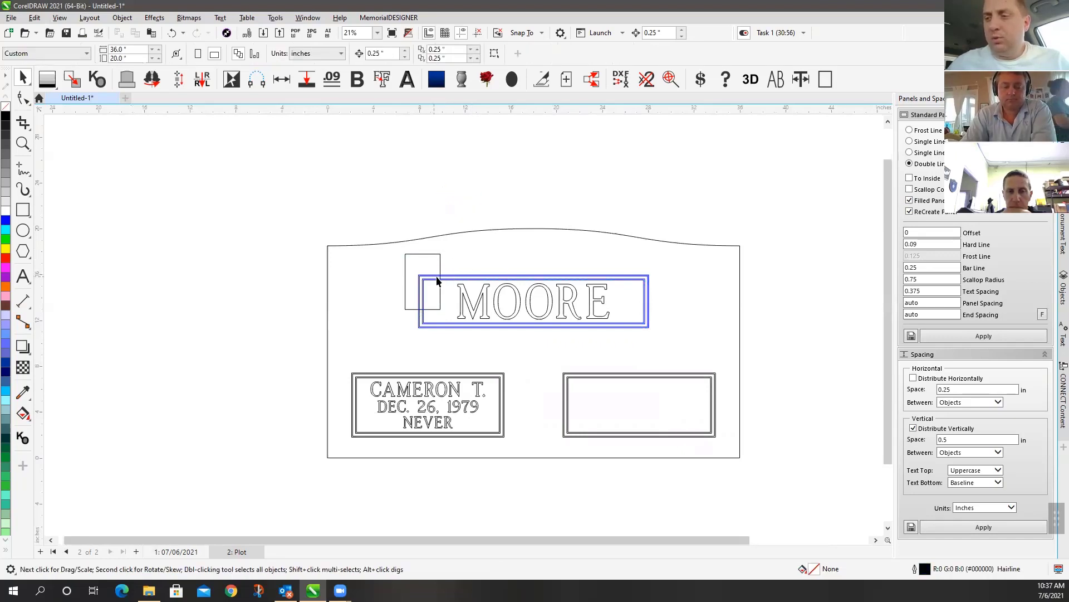
# Recheck the whole drawing for duplicates, then select and zoom to the small blue rectangle
pyautogui.moveTo(301, 222)
pyautogui.mouseDown()
pyautogui.moveTo(684, 400)
pyautogui.moveTo(779, 465)
pyautogui.mouseUp()
pyautogui.click(648, 80)
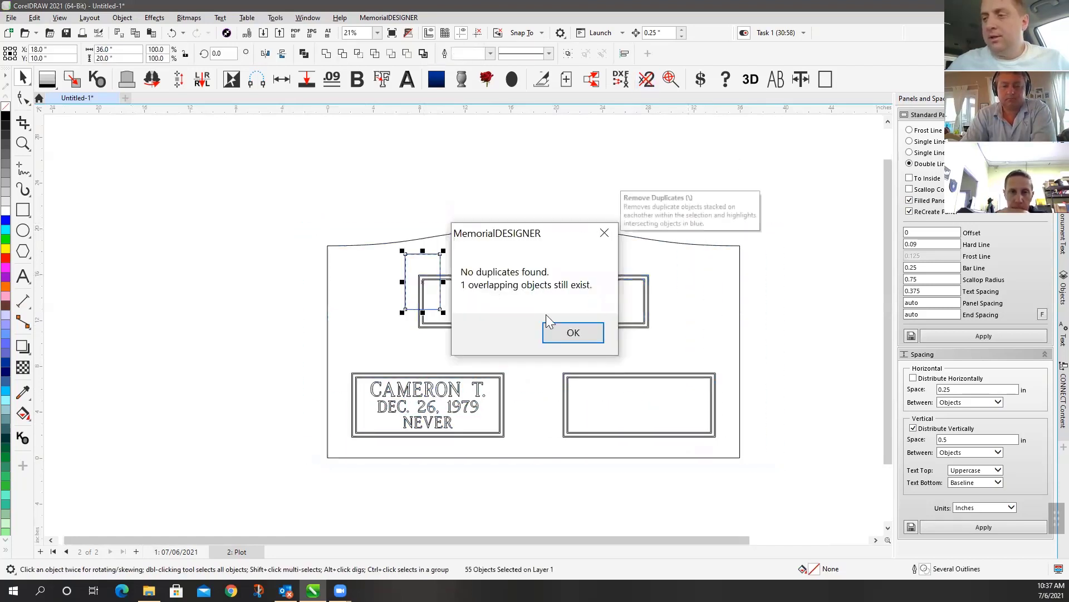
pyautogui.click(568, 333)
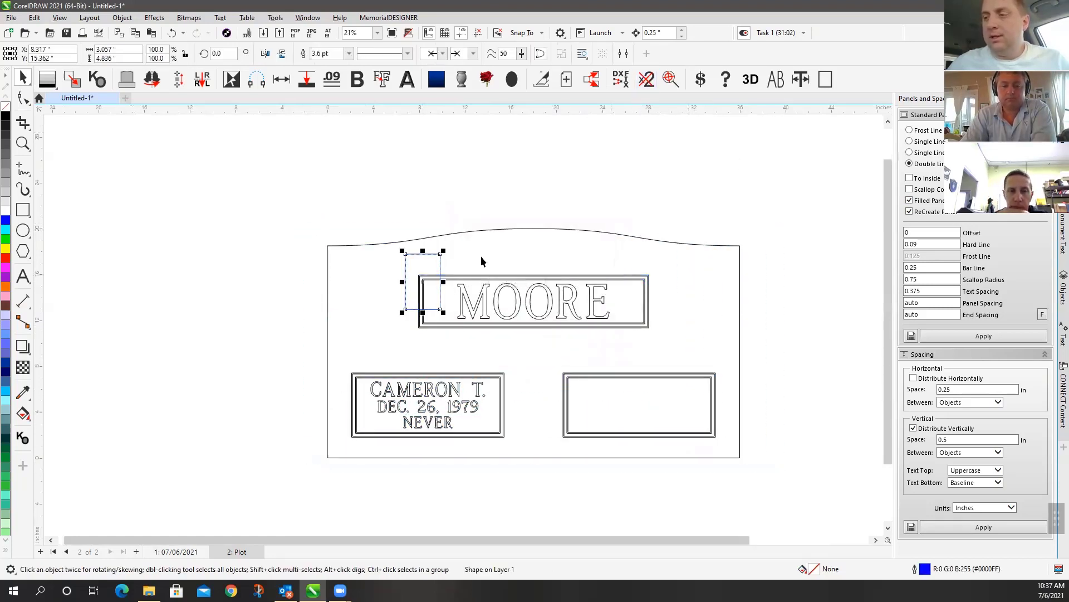
pyautogui.click(470, 181)
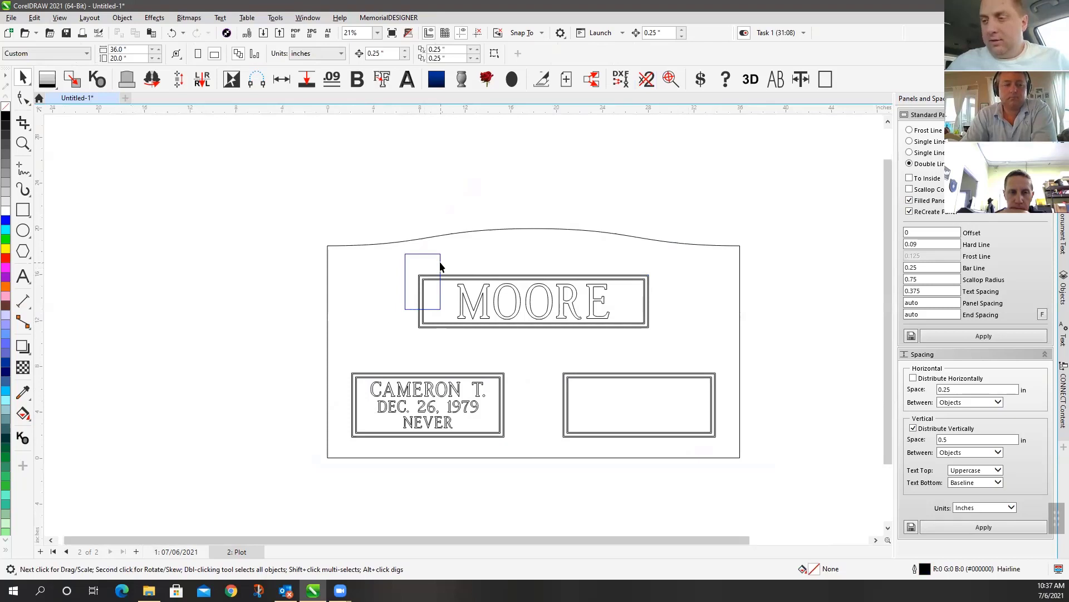
pyautogui.click(439, 258)
pyautogui.scroll(4, 464, 329)
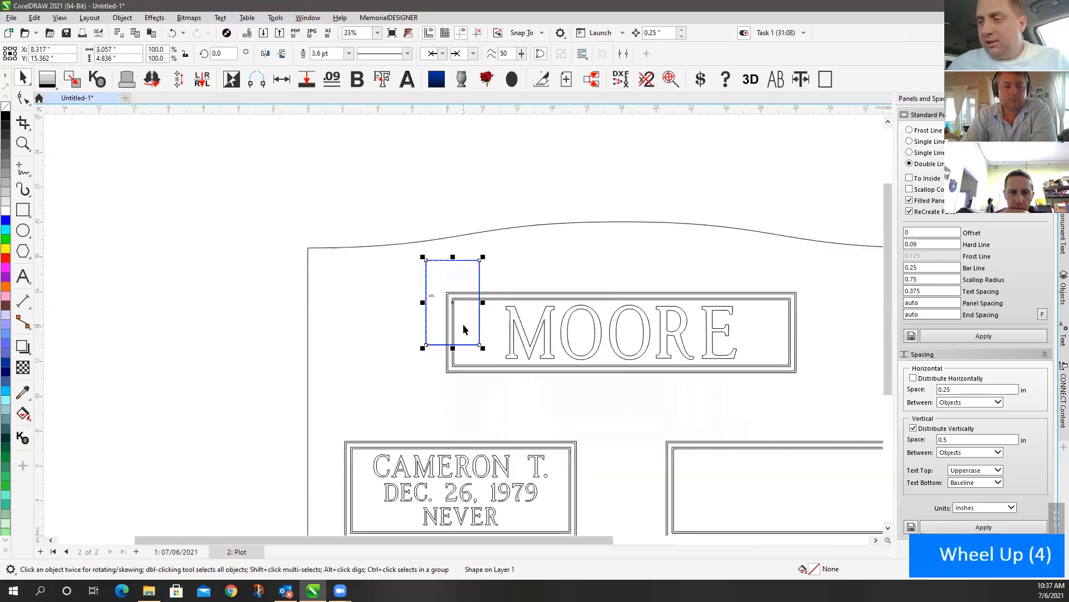
# Draw a freehand vertical line down the MOORE panel's left frame edge
pyautogui.scroll(7, 92, 198)
pyautogui.press('F5')
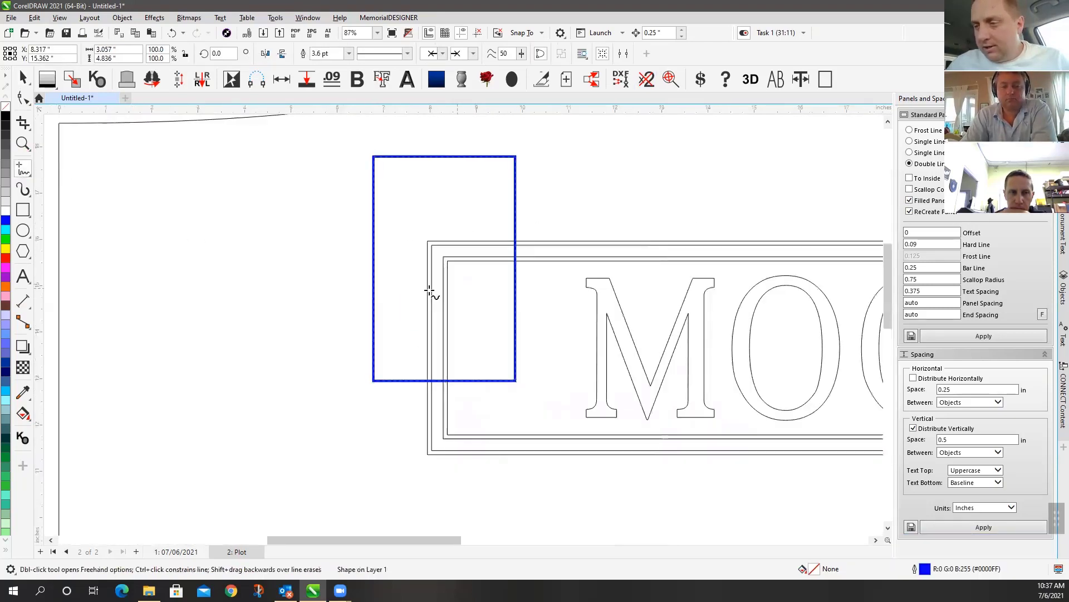
pyautogui.click(428, 286)
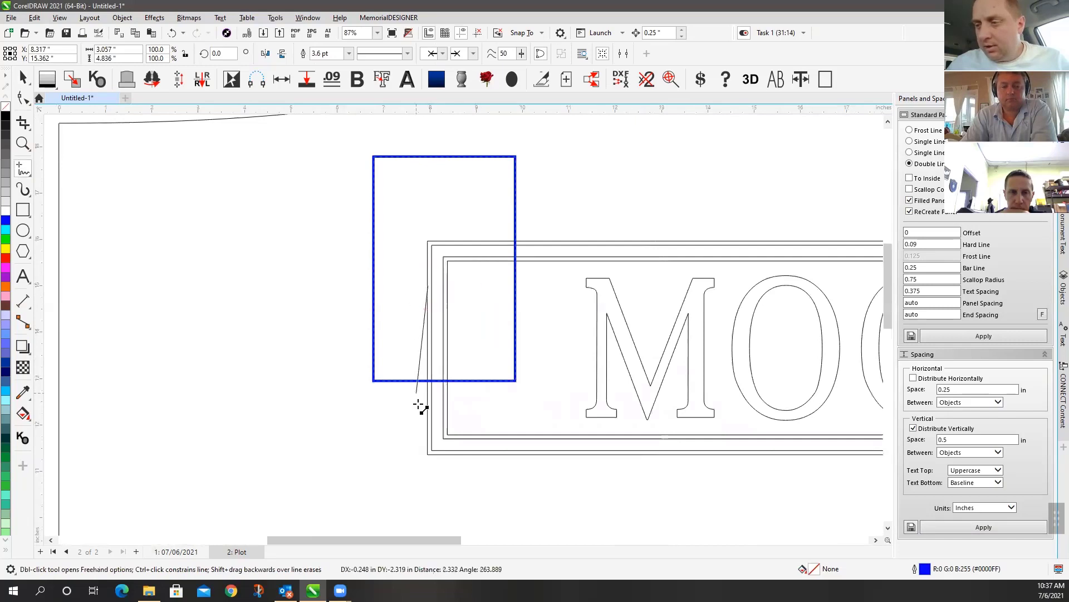
pyautogui.click(427, 423)
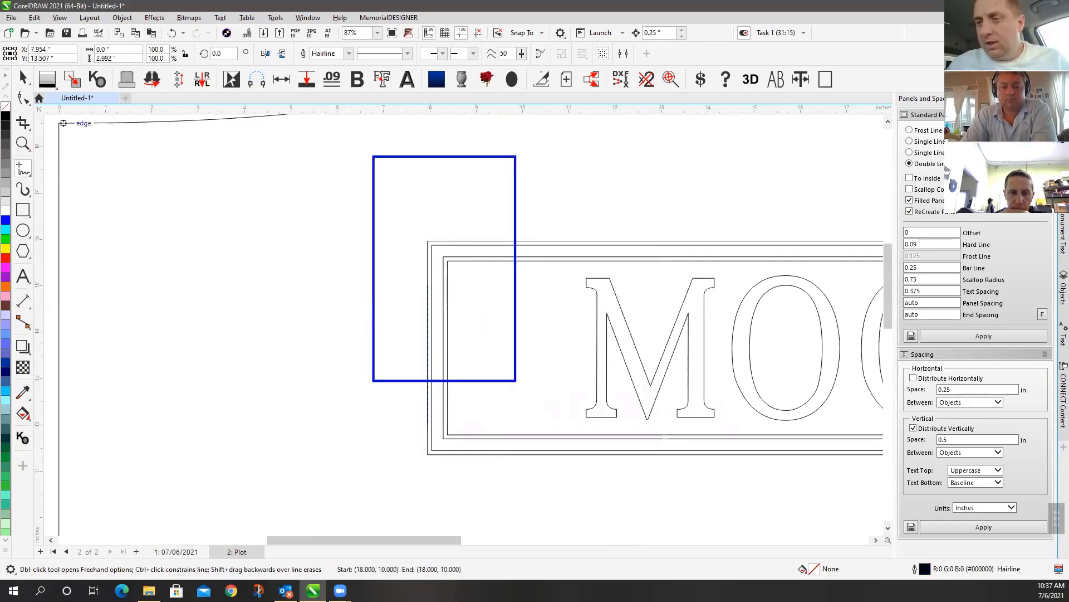
# Zoom out to the whole memorial and select every object on the page
pyautogui.click(23, 78)
pyautogui.click(427, 370)
pyautogui.click(466, 212)
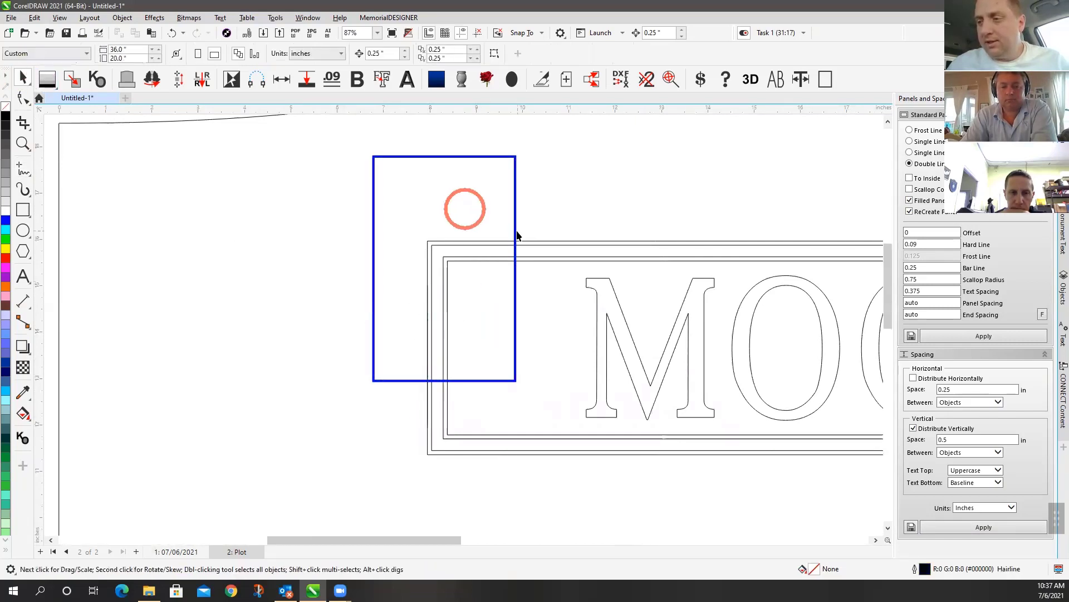
pyautogui.press('F4')
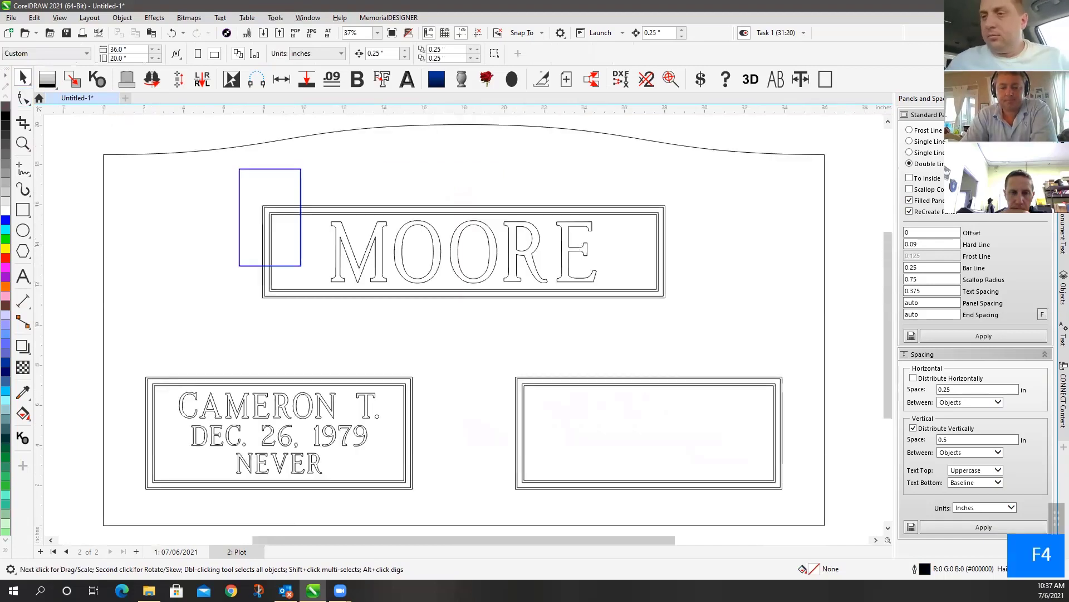
pyautogui.doubleClick(23, 78)
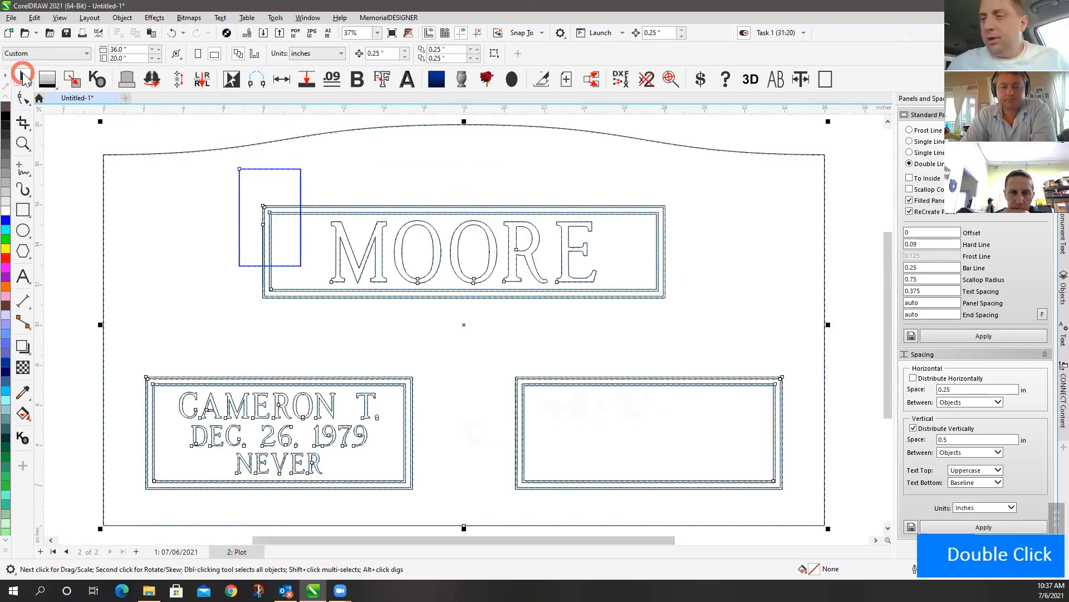
# Run the duplicate check twice on all selected objects
pyautogui.click(646, 79)
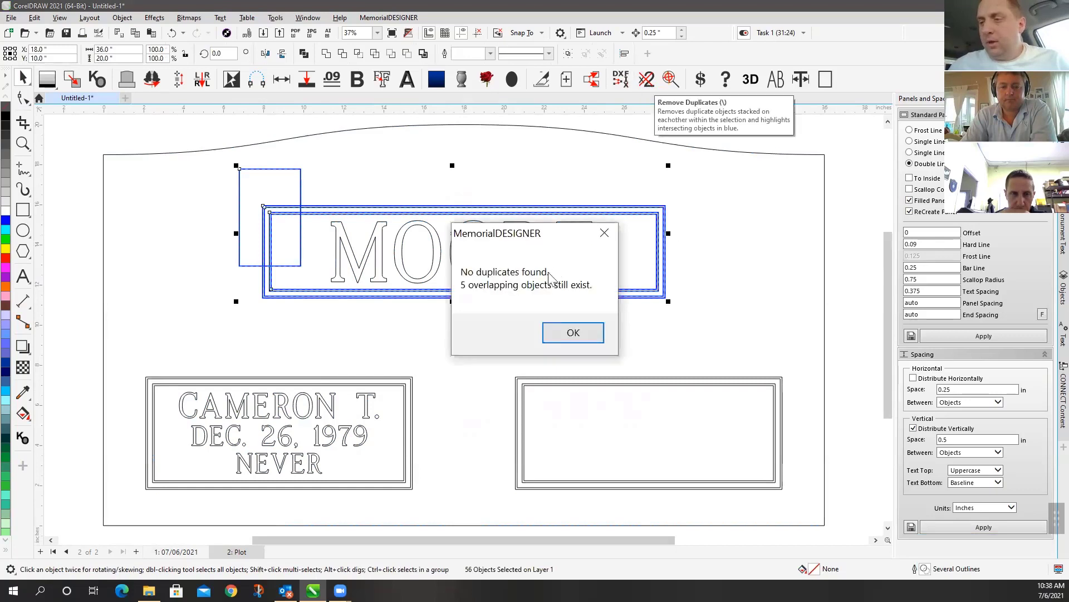
pyautogui.click(584, 333)
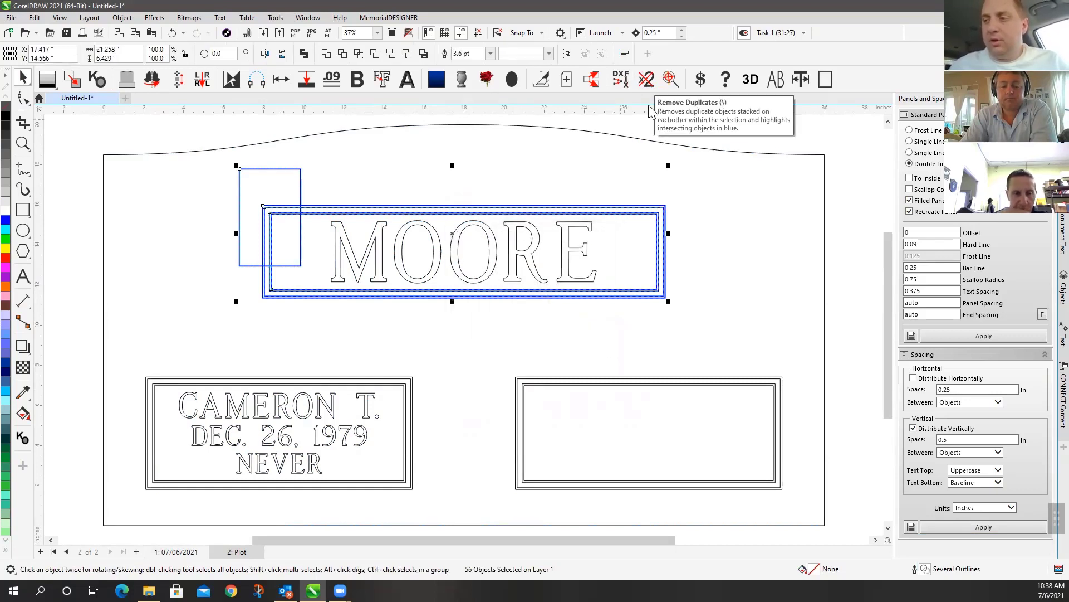
pyautogui.click(646, 81)
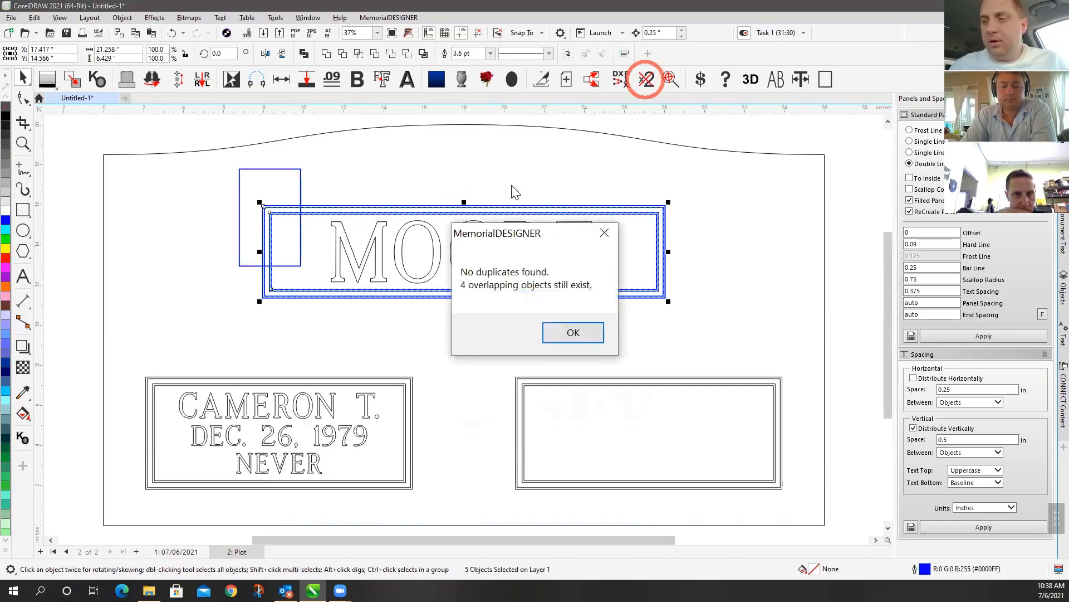
pyautogui.click(571, 340)
# Check the MOORE panel and rectangle area, leaving the 2 overlapping objects selected
pyautogui.click(418, 179)
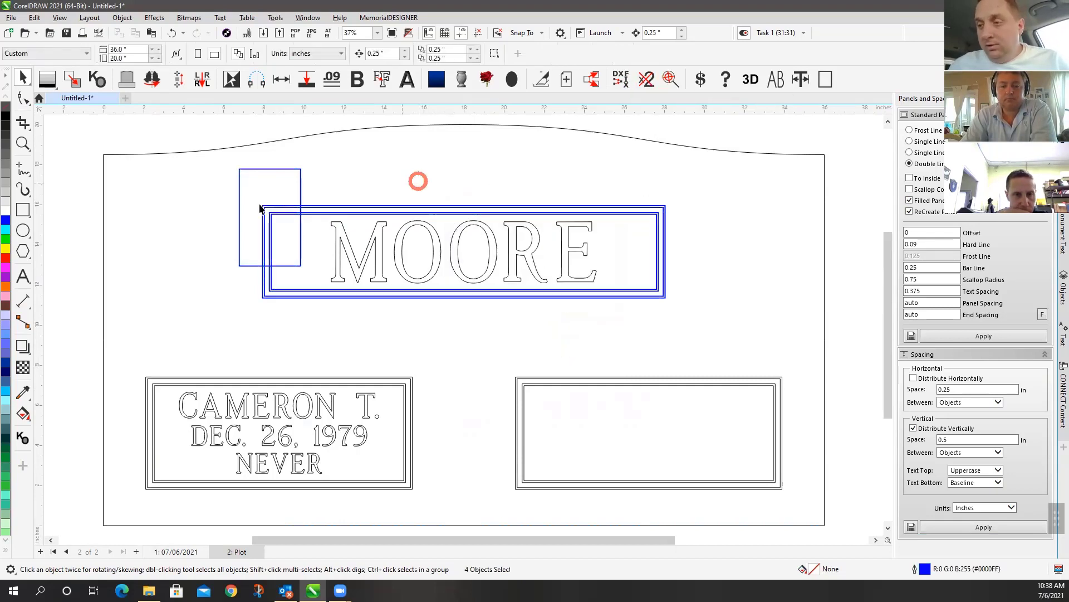
pyautogui.moveTo(204, 142); pyautogui.dragTo(733, 362)
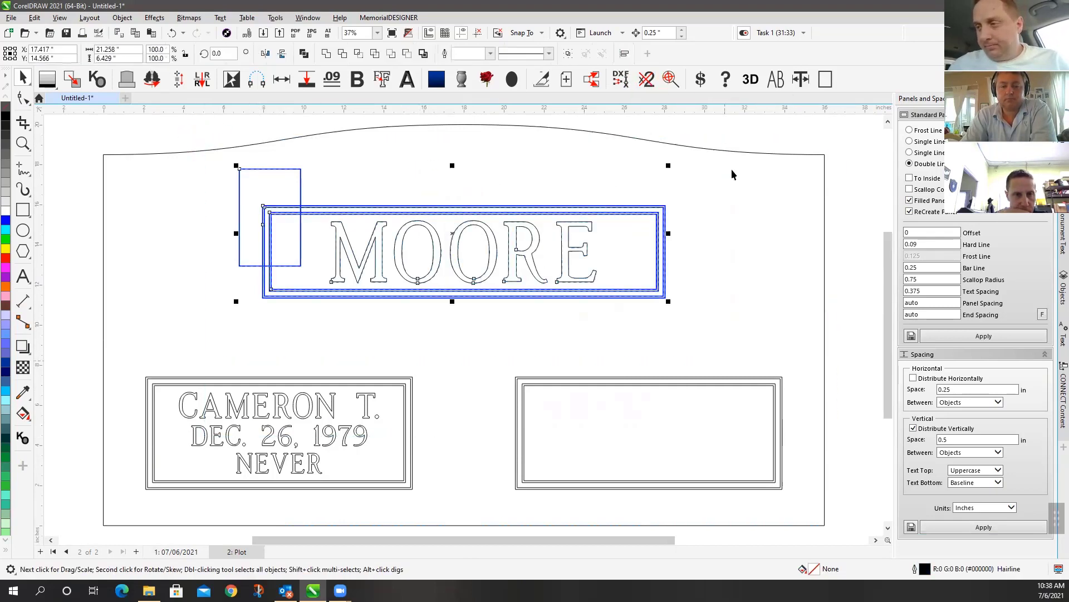
pyautogui.click(655, 89)
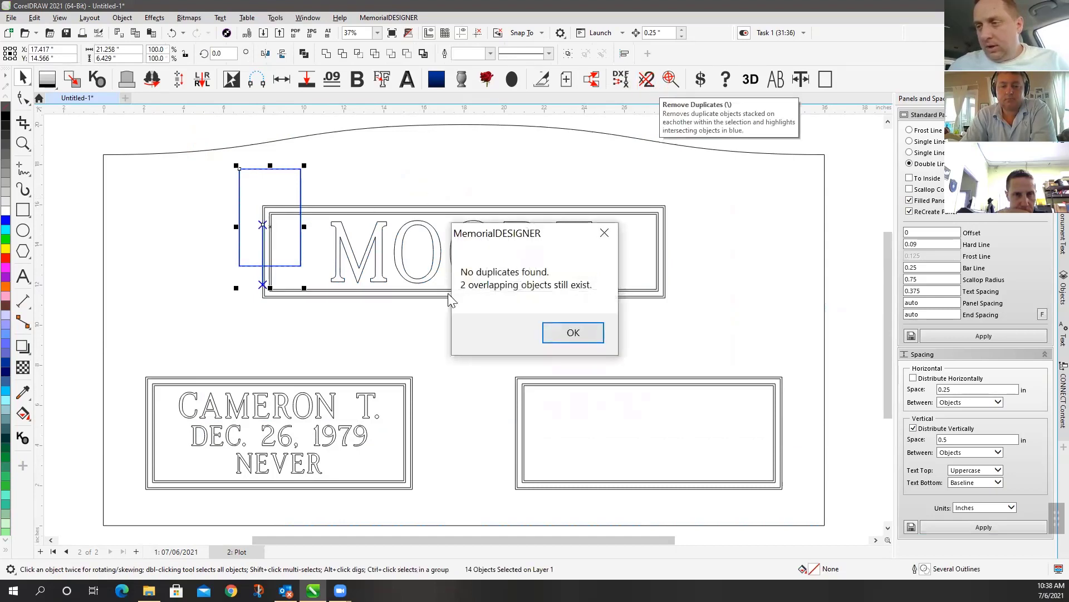
pyautogui.click(564, 328)
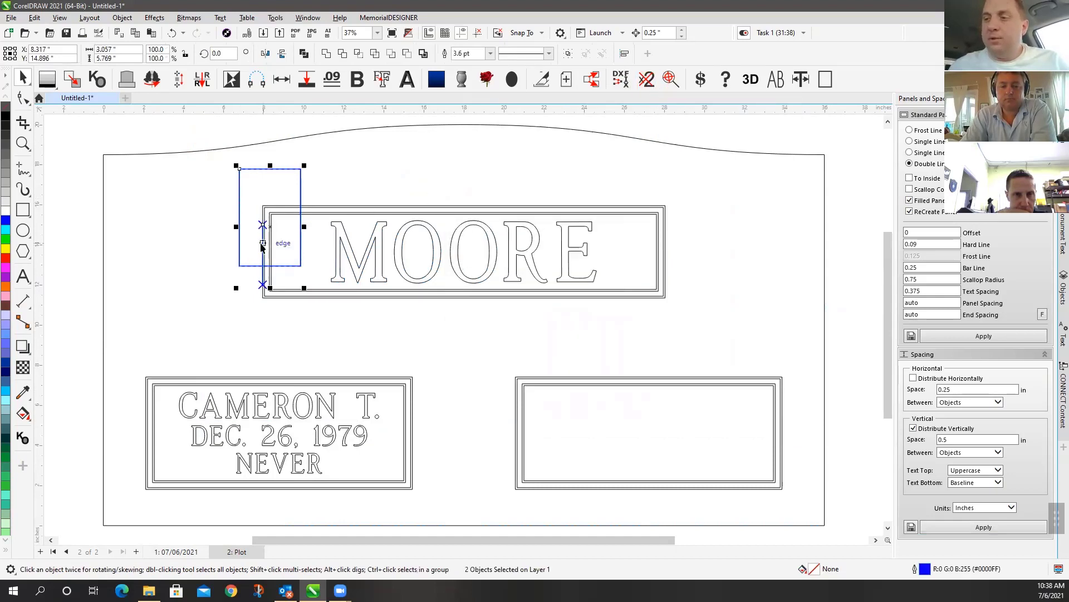
pyautogui.scroll(3, 255, 240)
pyautogui.scroll(9, 463, 325)
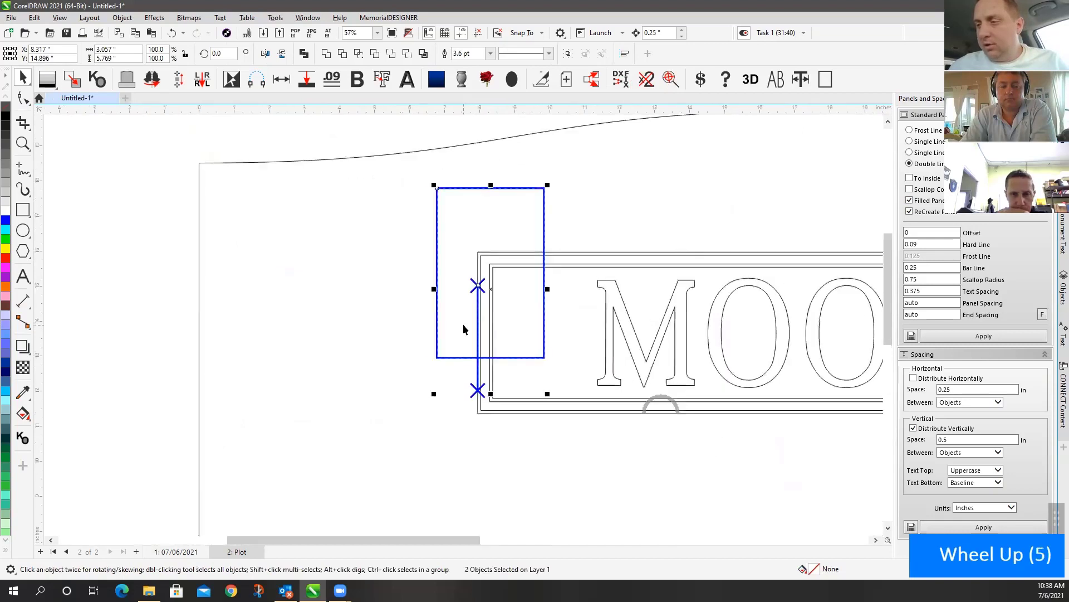
# Delete the stray vertical line on the MOORE panel's left edge
pyautogui.click(471, 217)
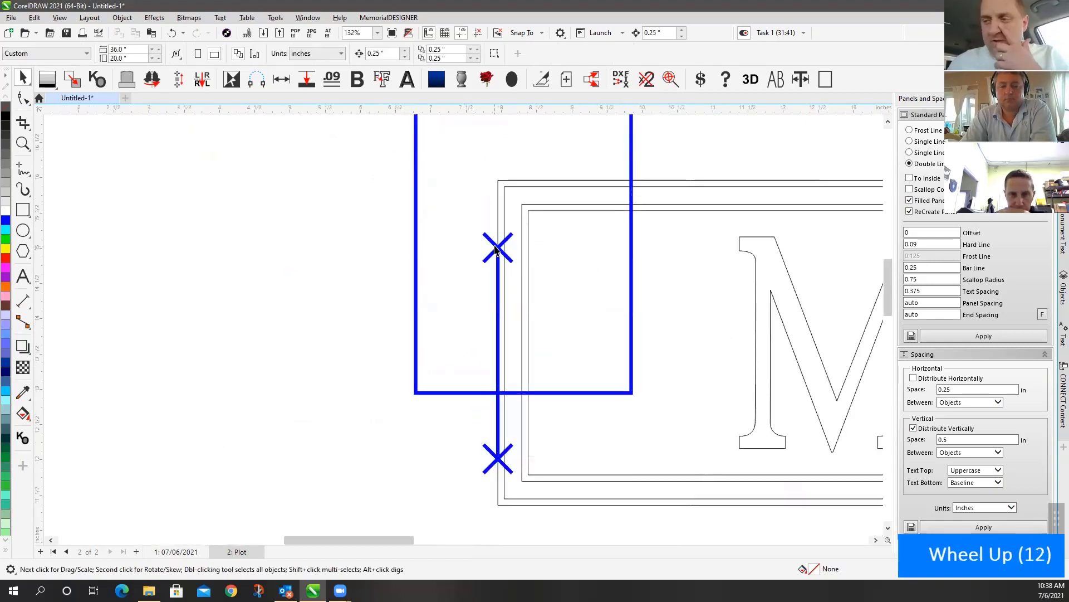
pyautogui.click(499, 460)
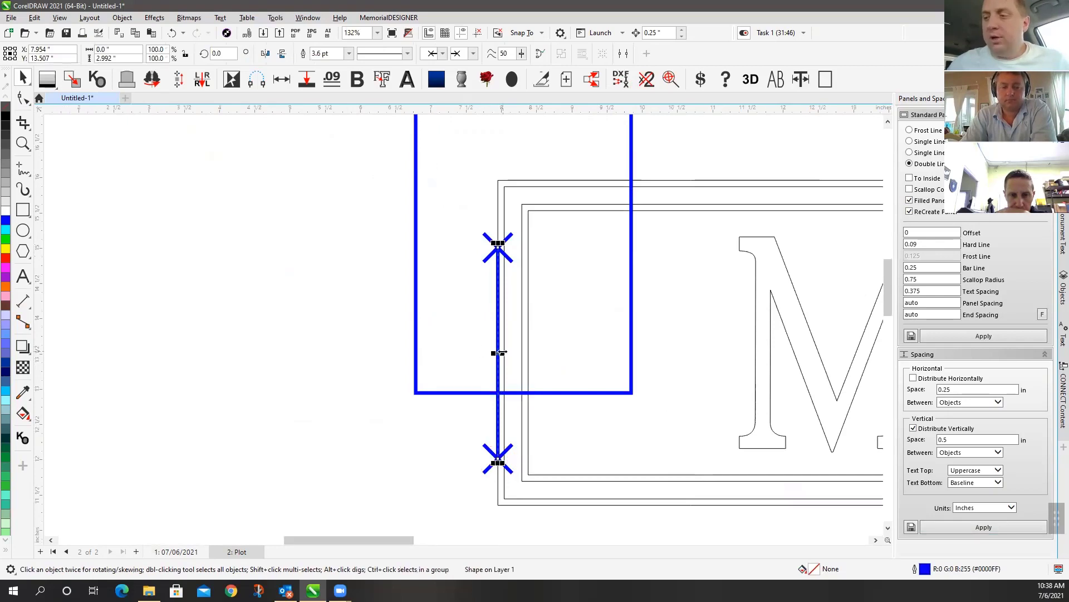
pyautogui.moveTo(499, 355); pyautogui.dragTo(445, 350)
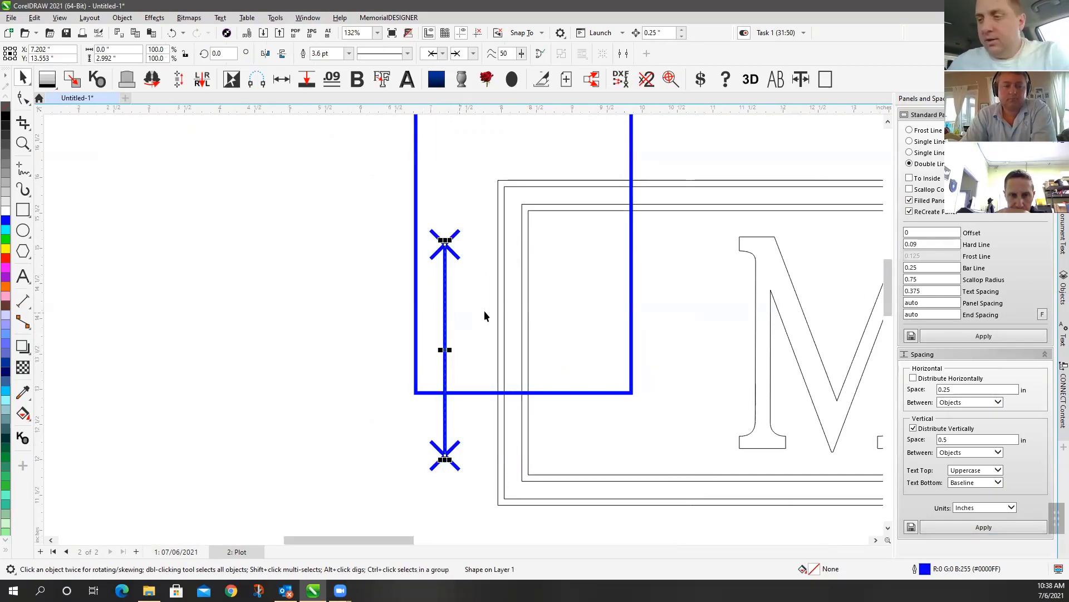
pyautogui.press('Delete')
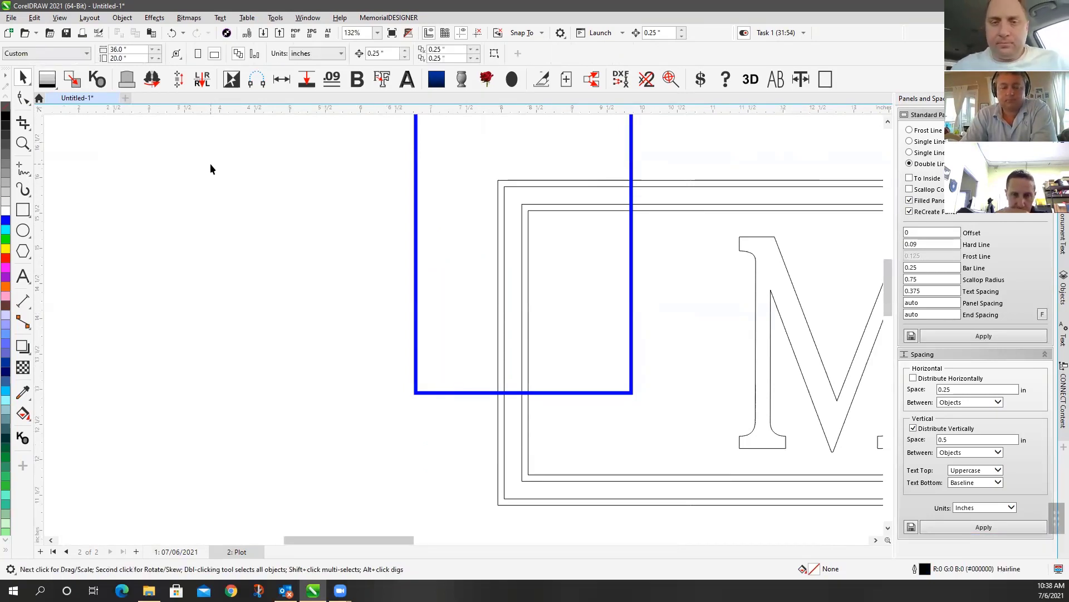
# Delete the small blue rectangle overlapping the MOORE panel
pyautogui.click(24, 143)
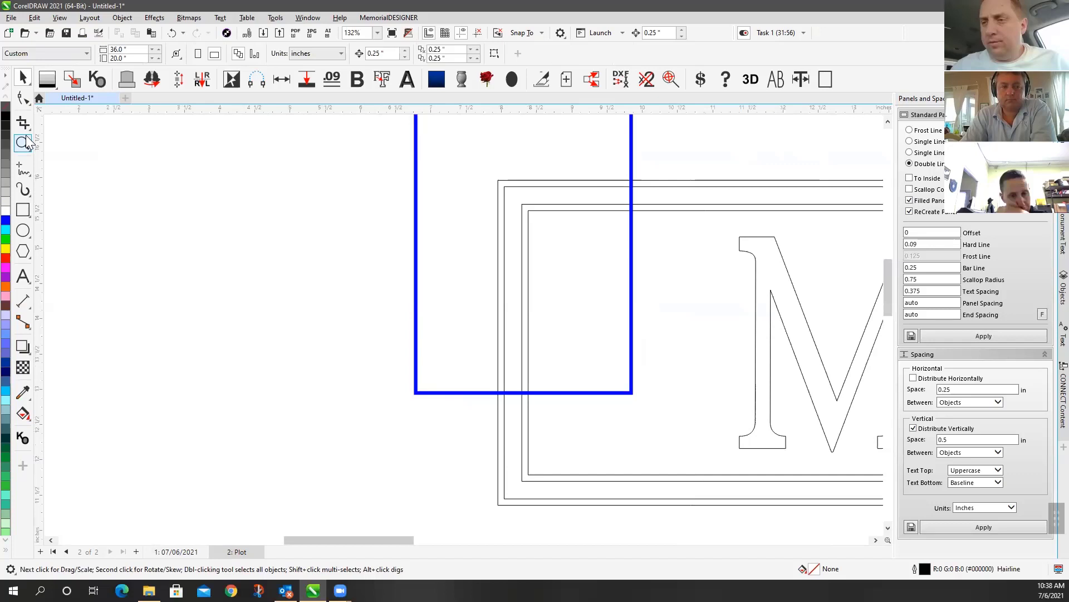
pyautogui.rightClick(582, 312)
pyautogui.rightClick(582, 310)
pyautogui.rightClick(570, 309)
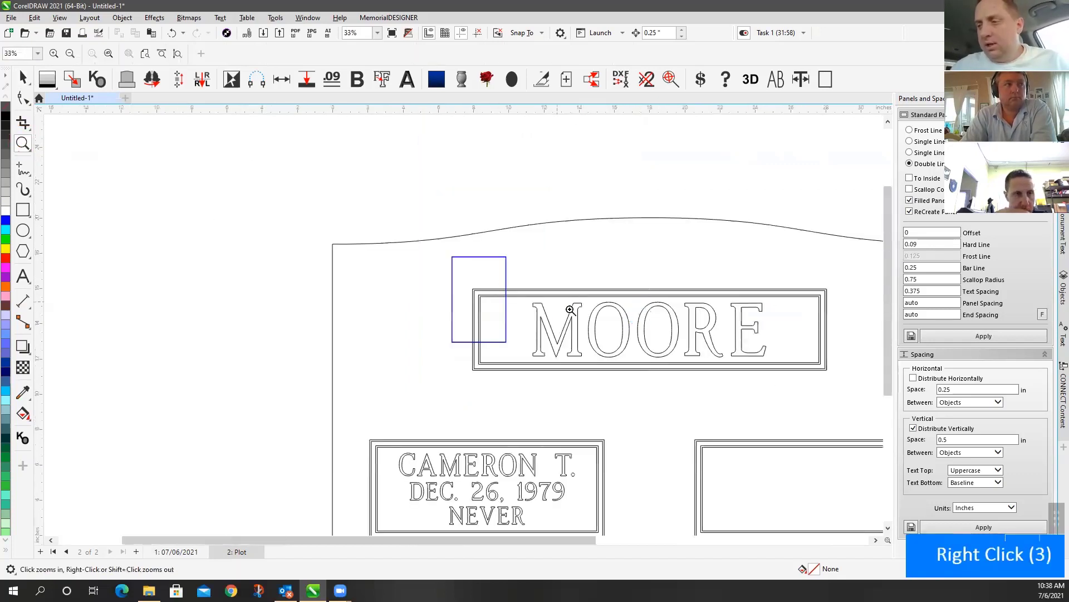
pyautogui.rightClick(570, 309)
pyautogui.moveTo(361, 260); pyautogui.dragTo(721, 458)
pyautogui.click(23, 78)
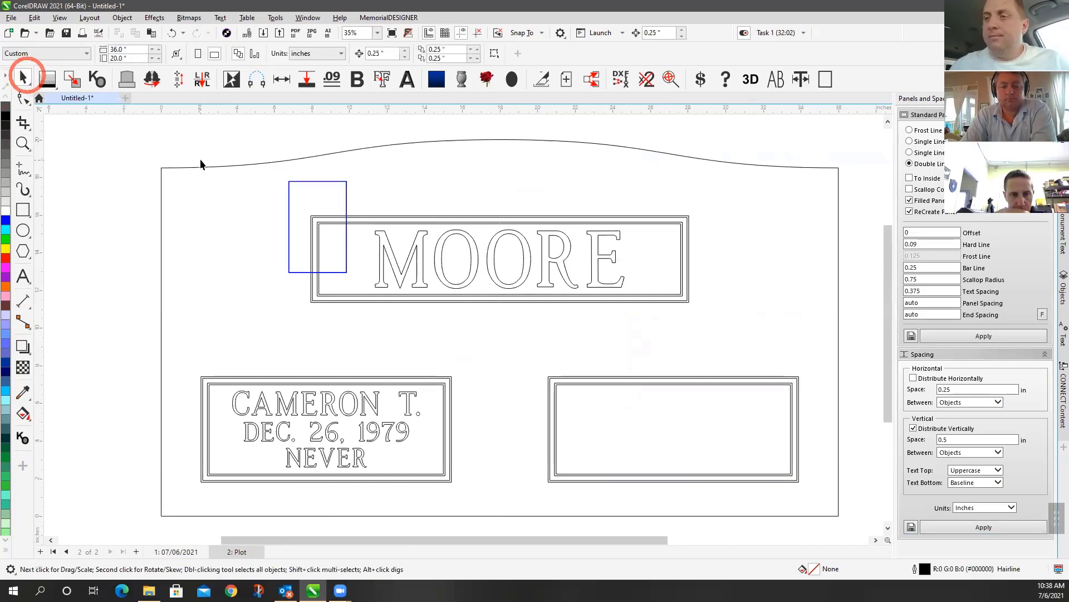
pyautogui.click(200, 164)
pyautogui.click(266, 145)
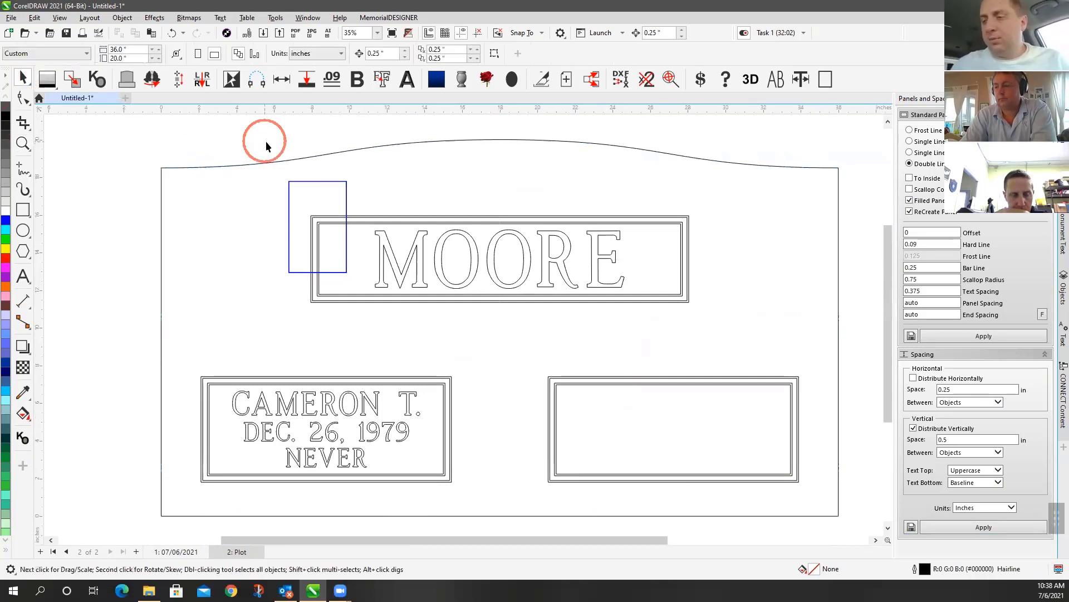
pyautogui.click(319, 184)
pyautogui.press('Delete')
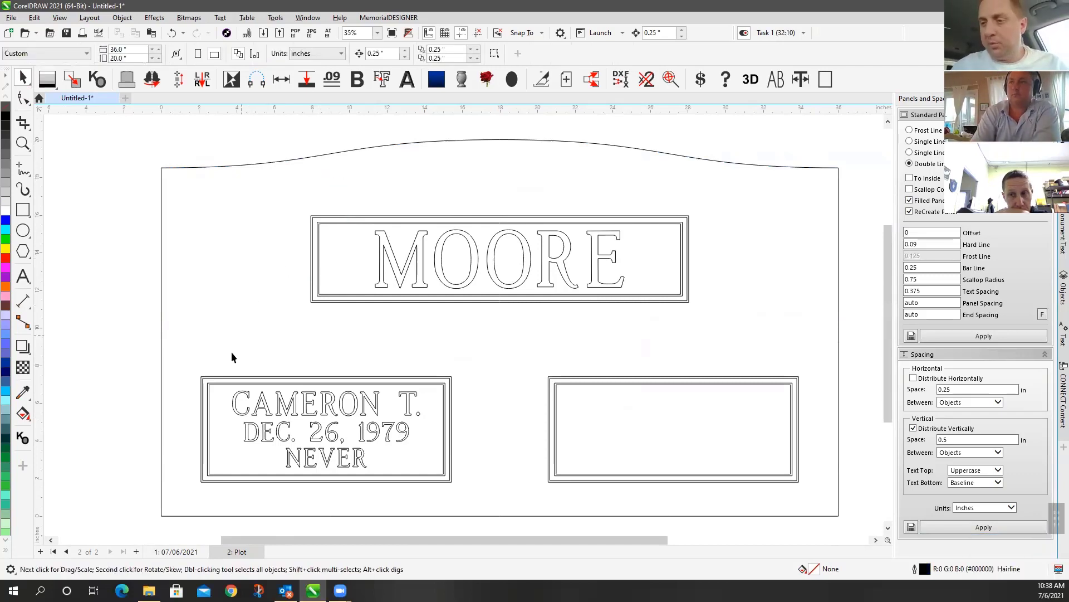
pyautogui.click(215, 377)
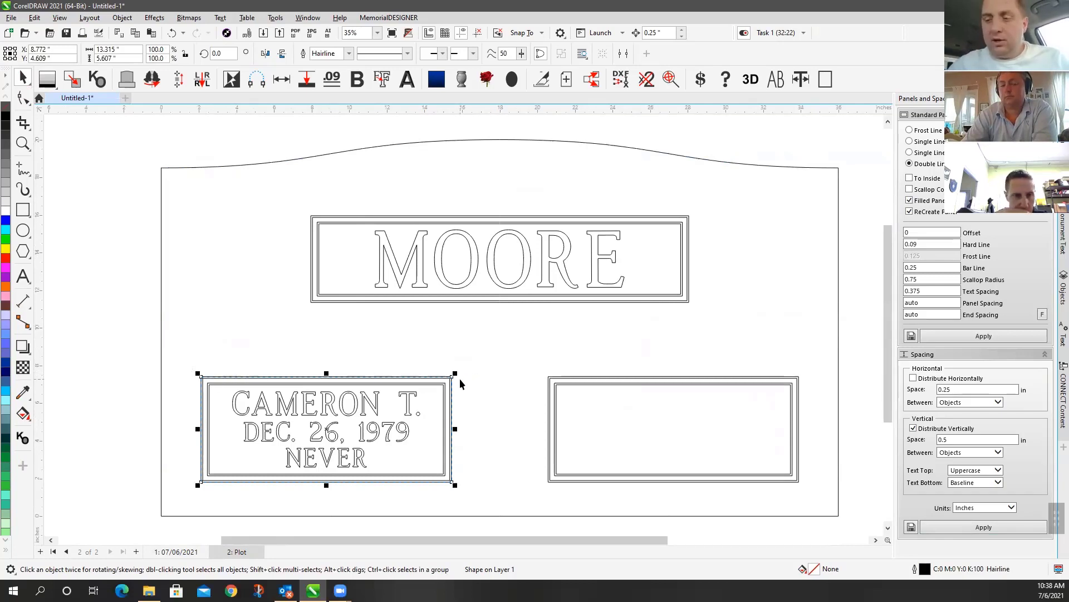
pyautogui.moveTo(289, 378); pyautogui.dragTo(286, 319)
pyautogui.hotkey('ctrl', 'z')
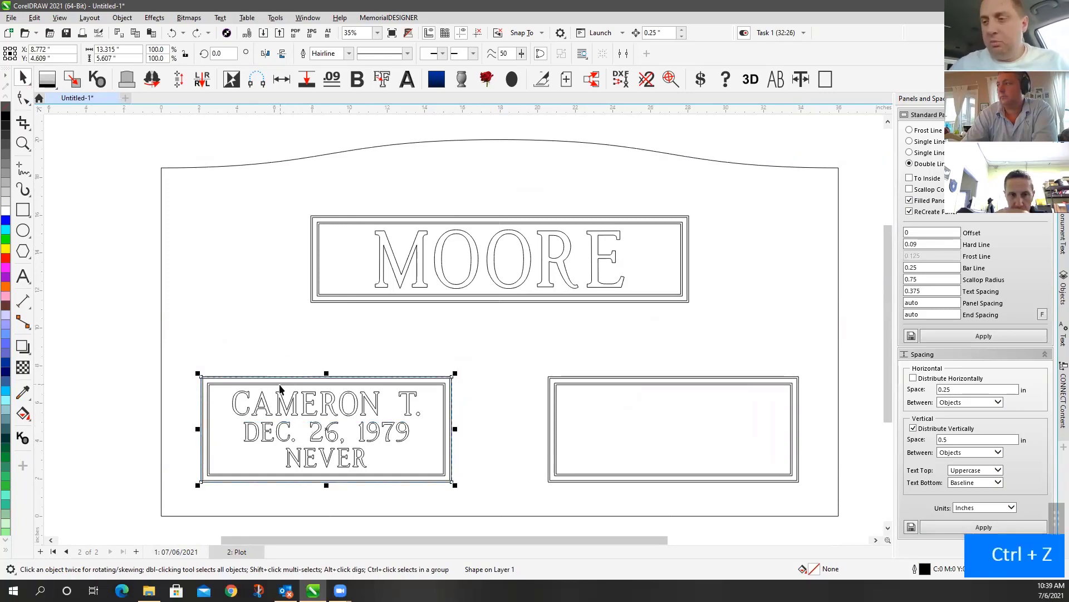
pyautogui.hotkey('ctrl', 'c')
pyautogui.hotkey('ctrl', 'v')
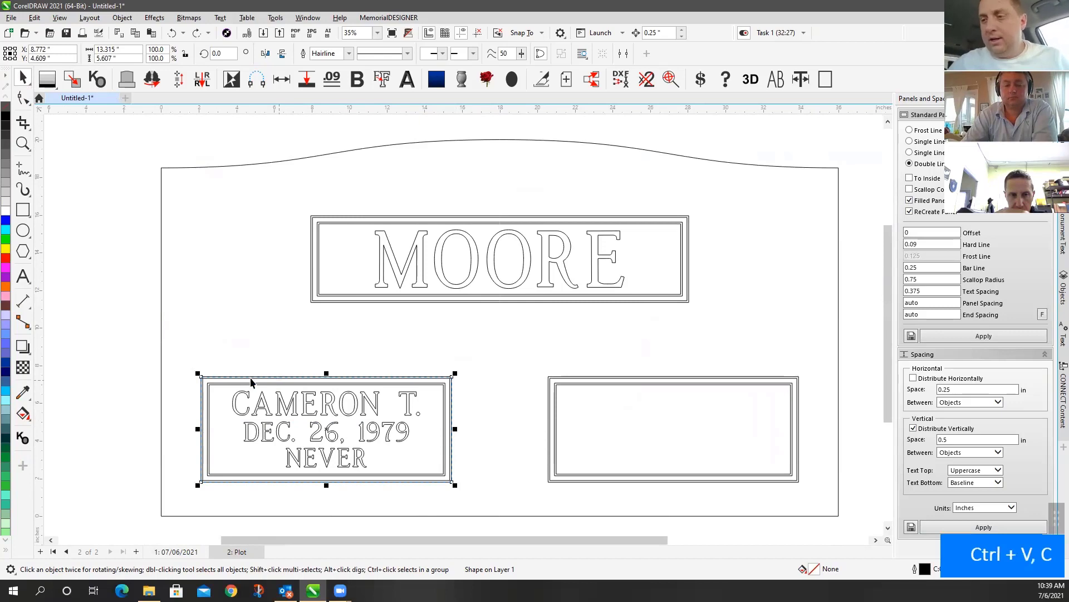
pyautogui.moveTo(248, 379); pyautogui.dragTo(249, 306)
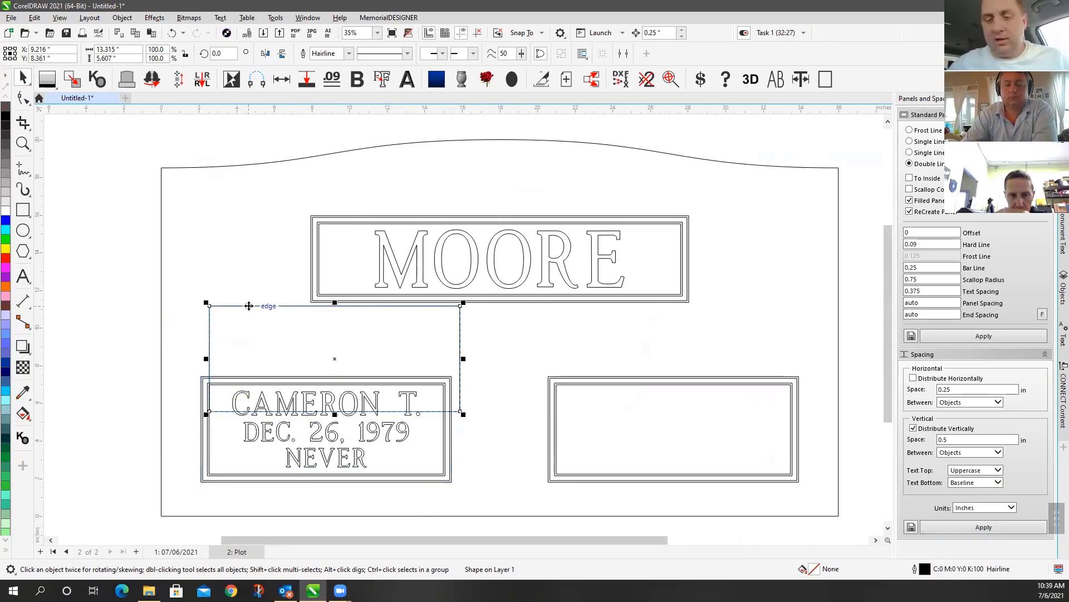
pyautogui.hotkey('ctrl', 'z')
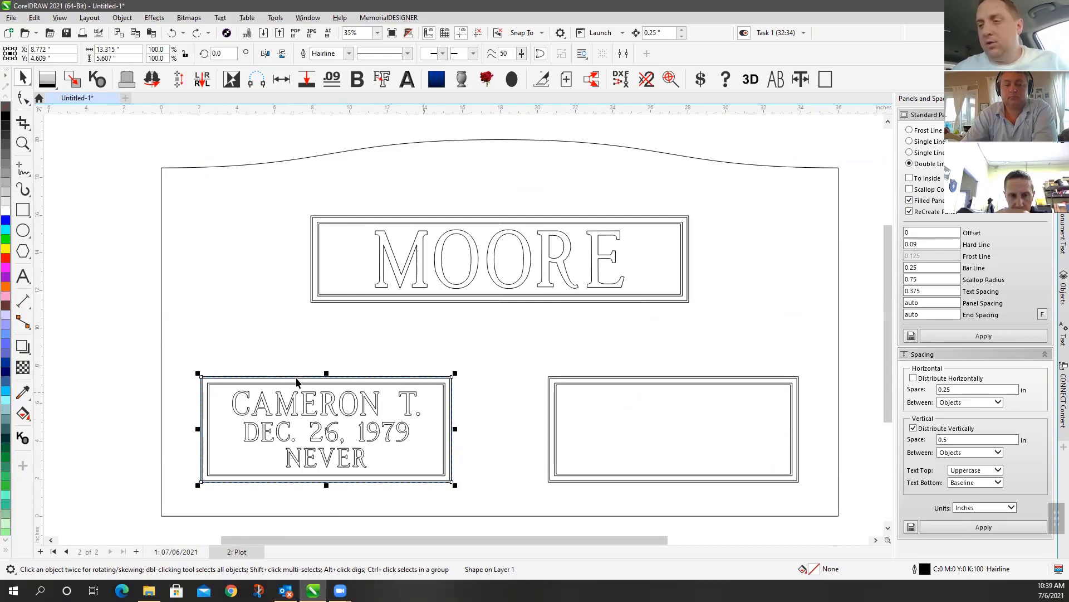
# Switch to page 1 (07/06/2021) of the monument layout
pyautogui.click(265, 359)
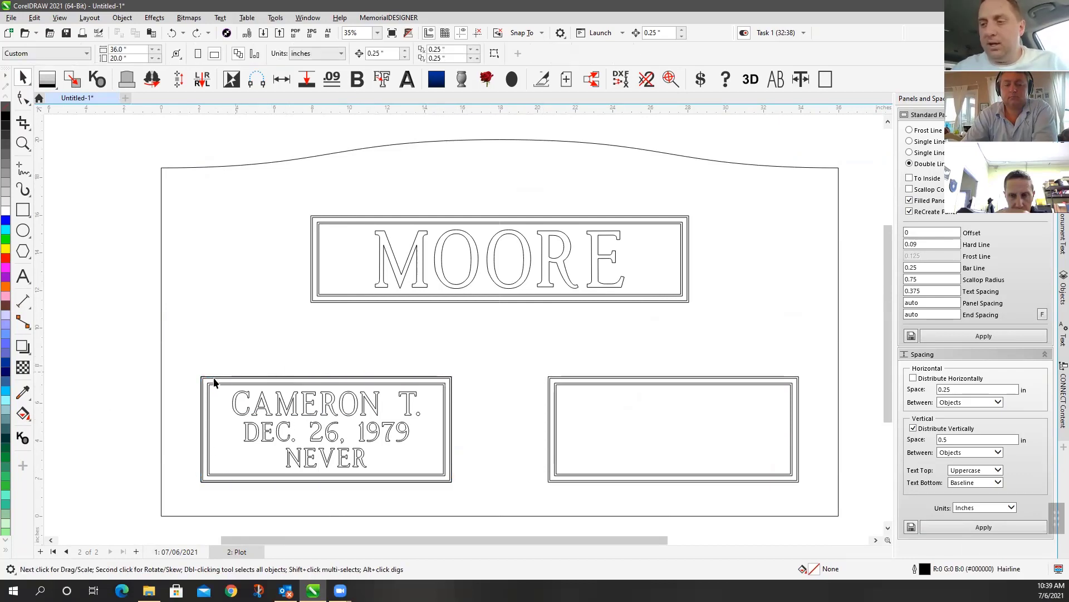
pyautogui.click(449, 376)
pyautogui.click(464, 334)
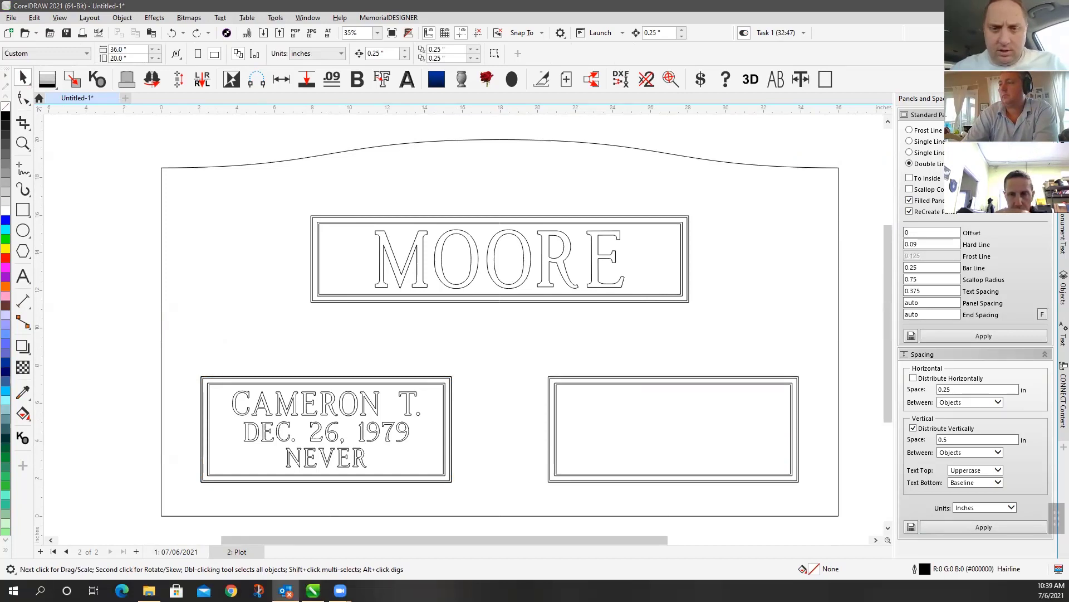
pyautogui.scroll(-3, 468, 326)
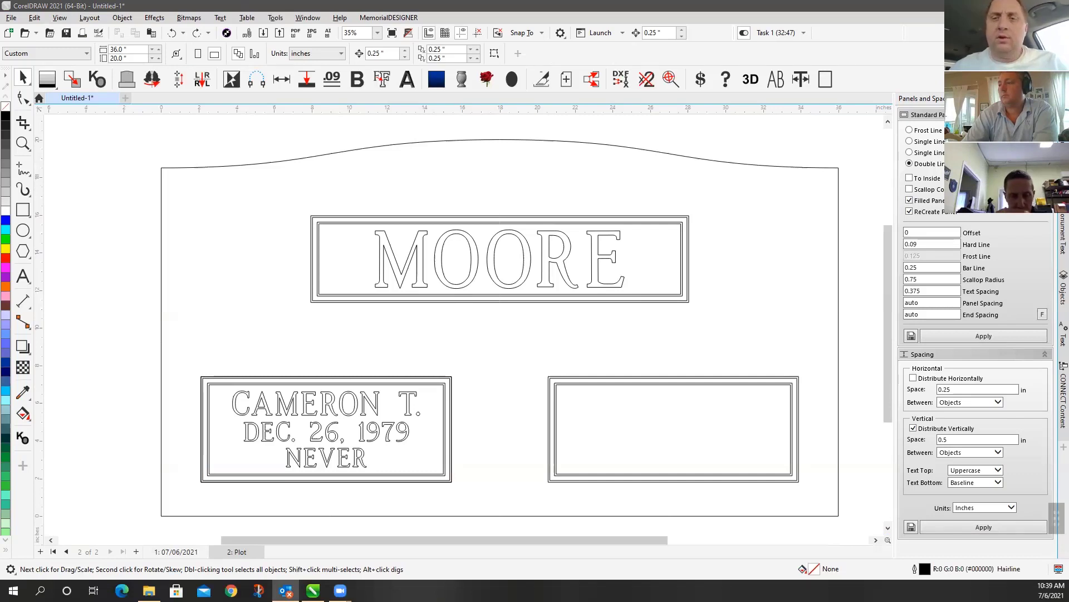
pyautogui.click(374, 230)
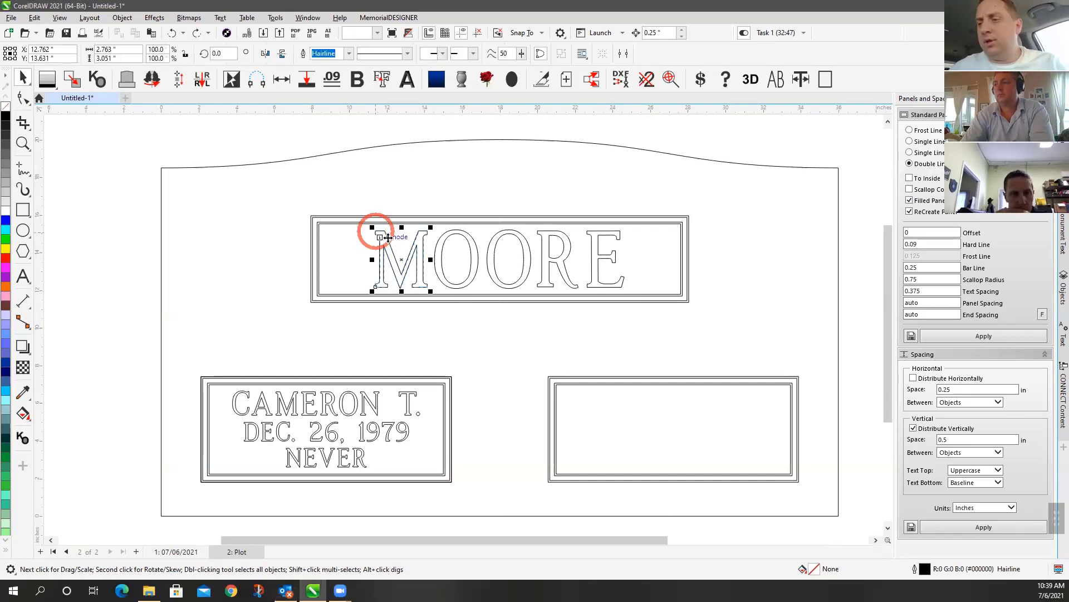
pyautogui.click(292, 125)
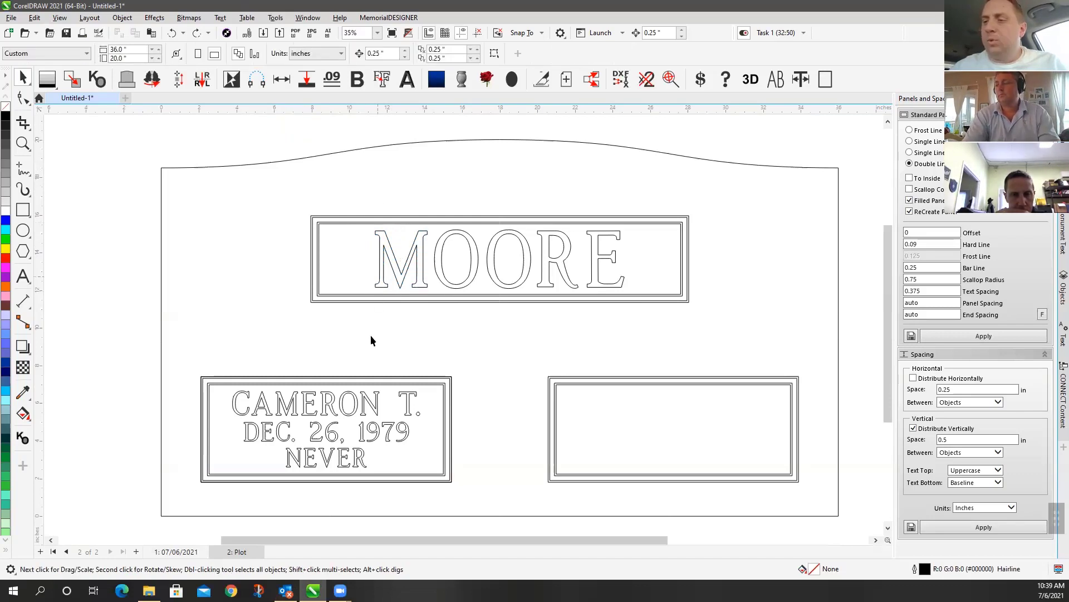
pyautogui.click(172, 553)
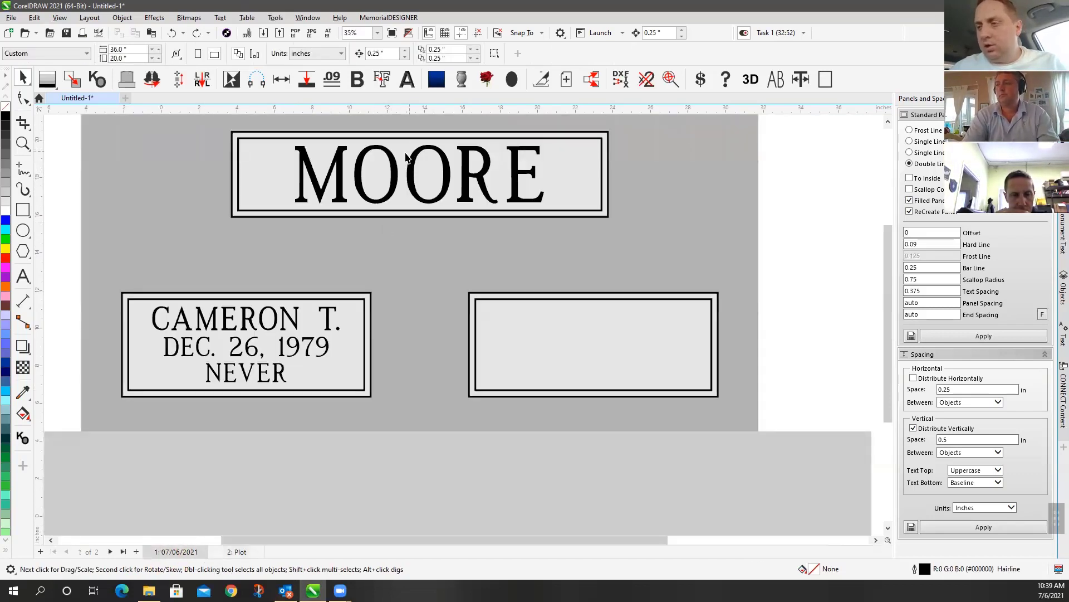
# Change the MOORE text's font size from 3 in to 2.5 in on the property bar
pyautogui.click(391, 176)
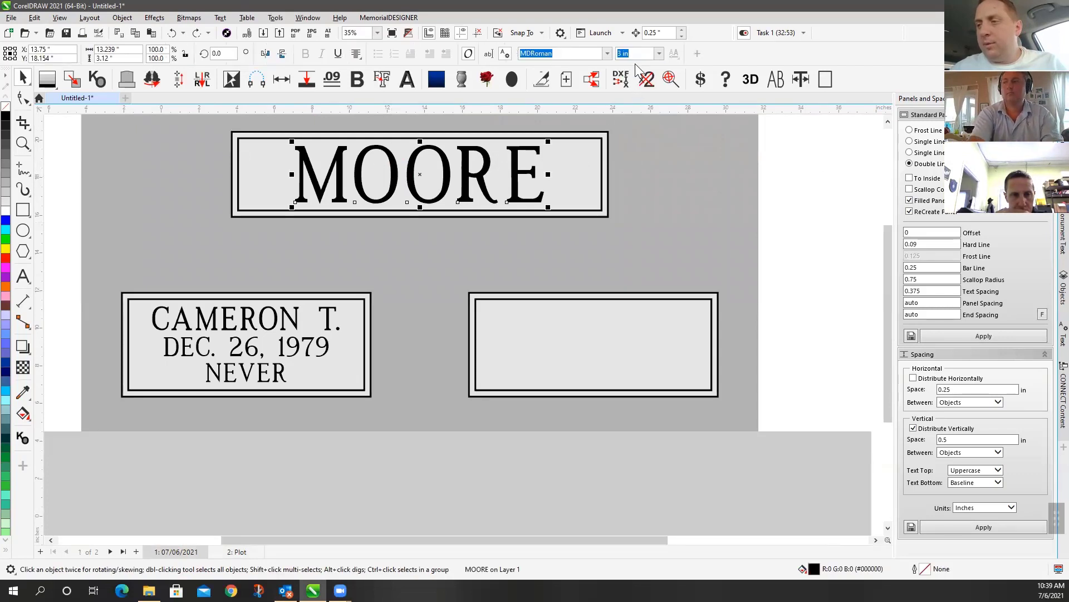
pyautogui.click(659, 53)
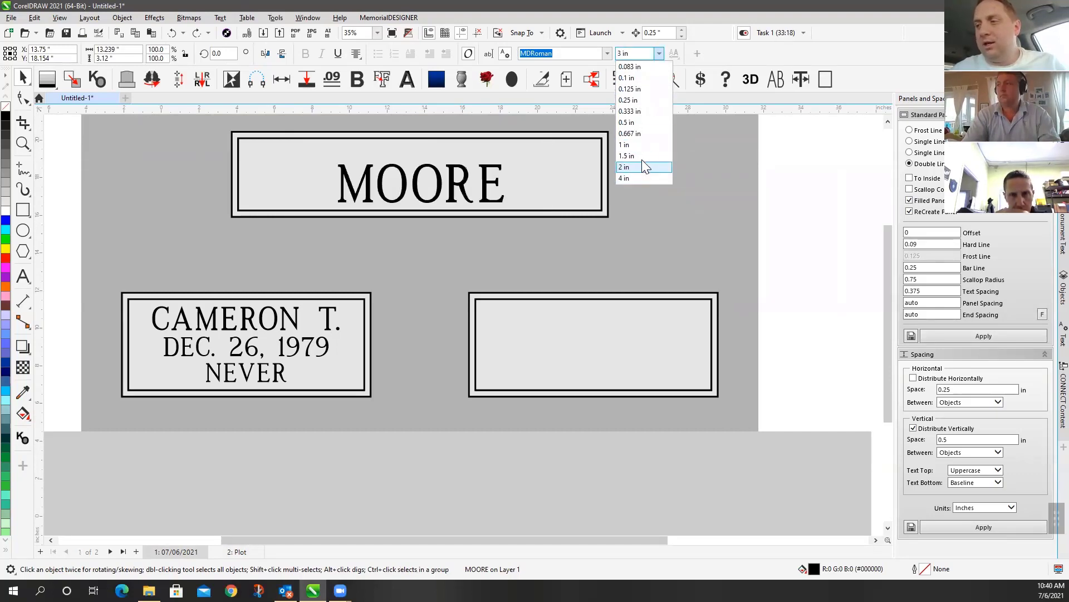
pyautogui.click(639, 56)
pyautogui.click(642, 54)
pyautogui.press('Return')
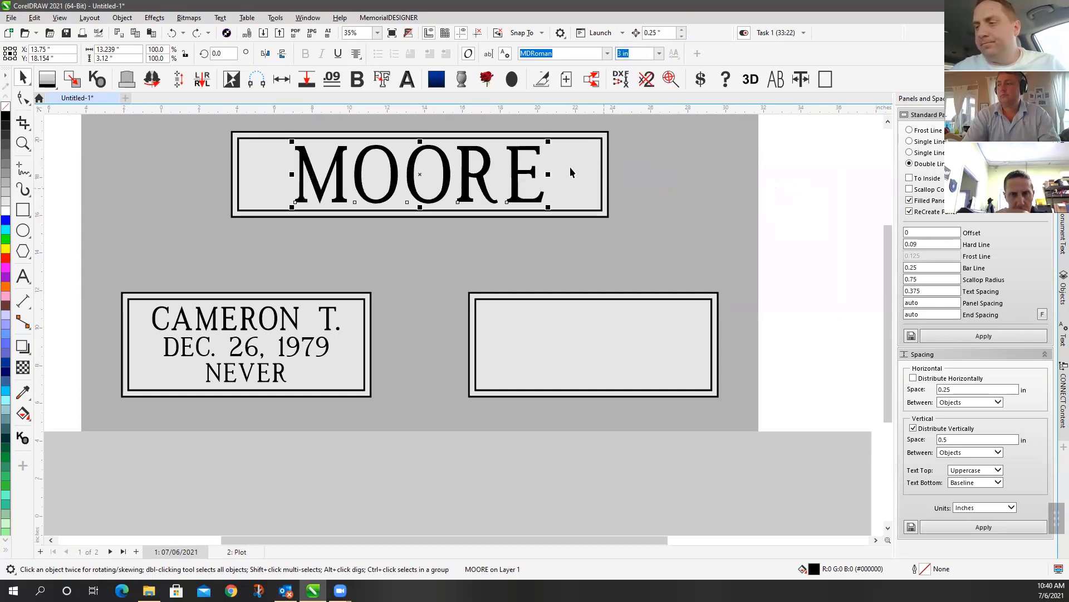
pyautogui.click(640, 53)
pyautogui.doubleClick(660, 54)
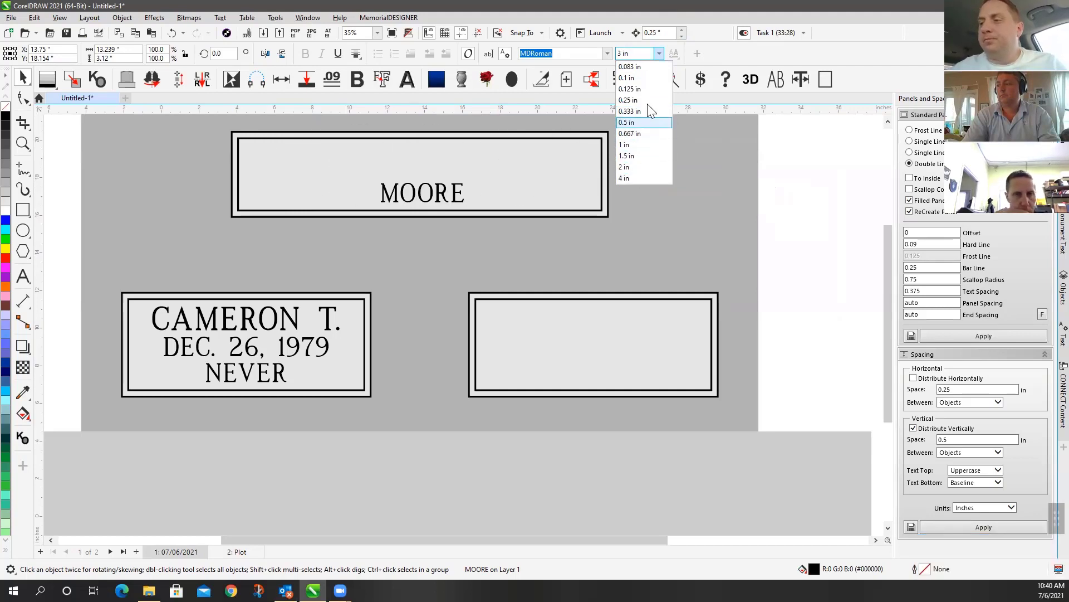
pyautogui.doubleClick(643, 52)
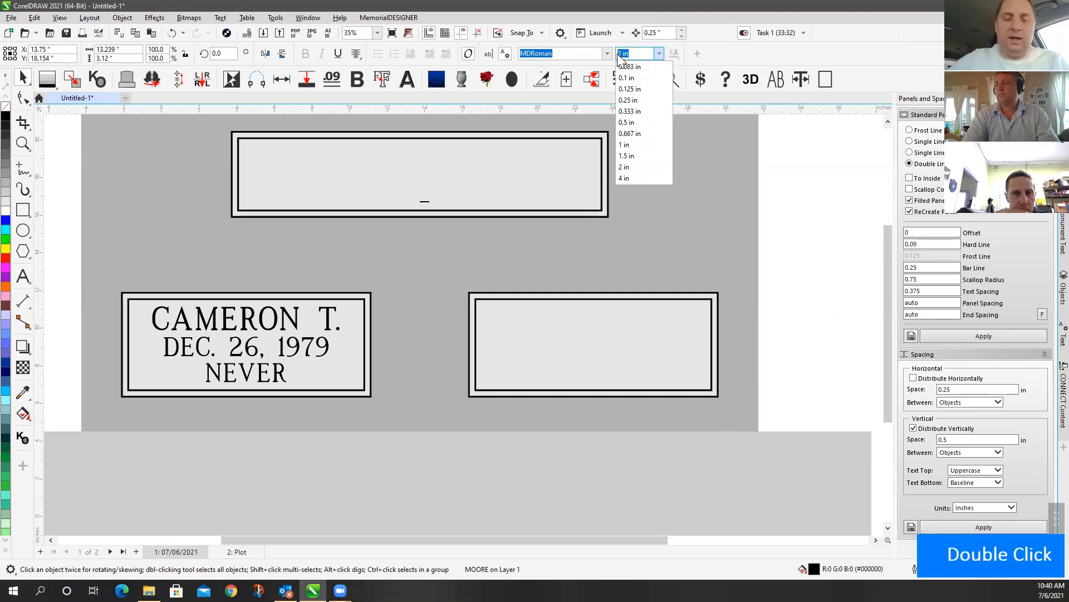
pyautogui.write('2.5')
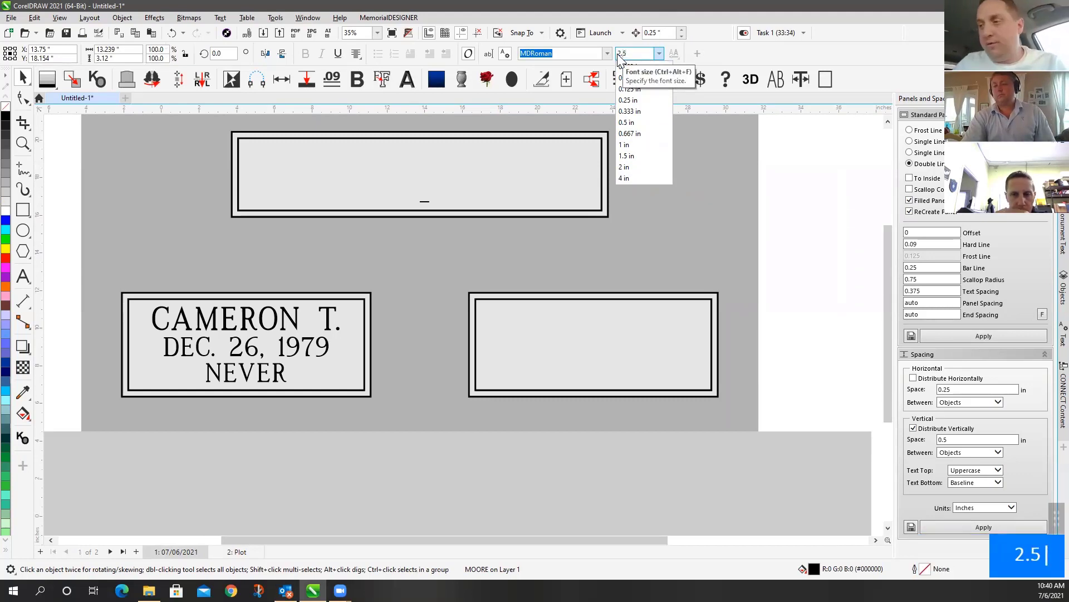
pyautogui.press('Return')
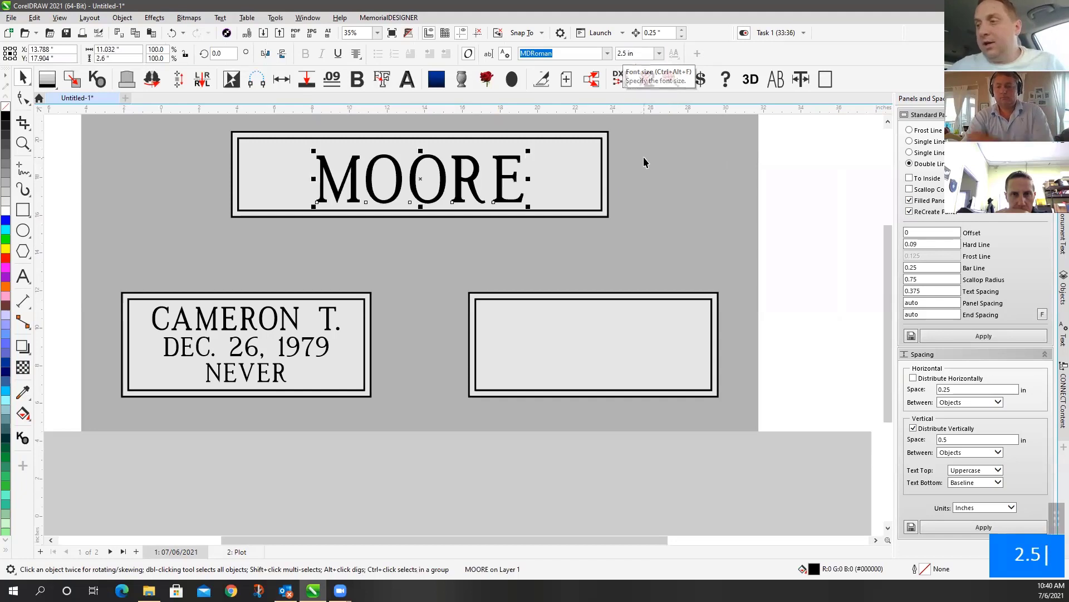
pyautogui.click(641, 53)
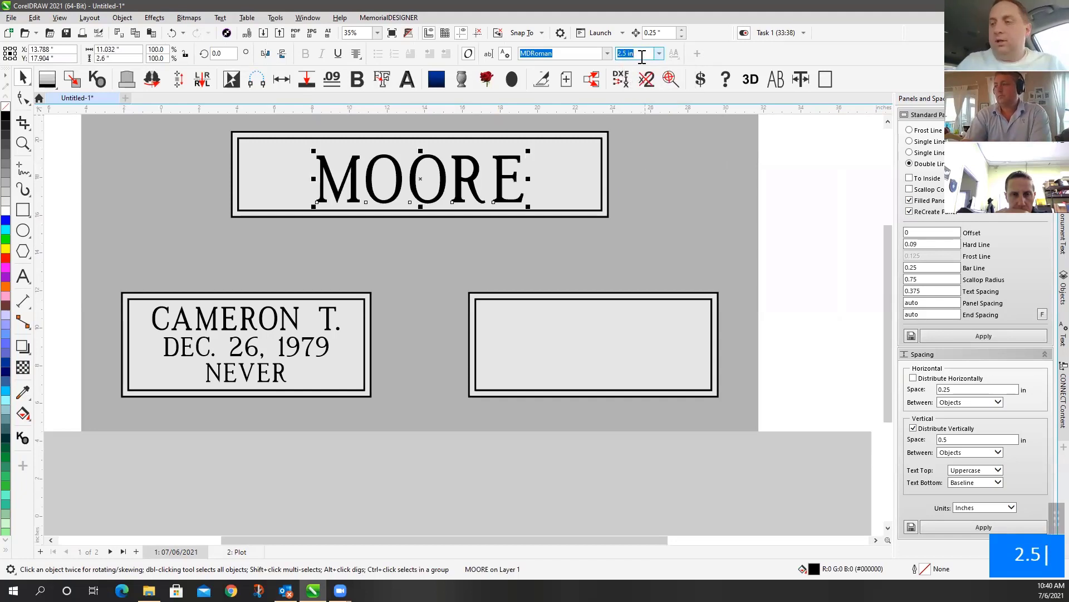
pyautogui.press('Return')
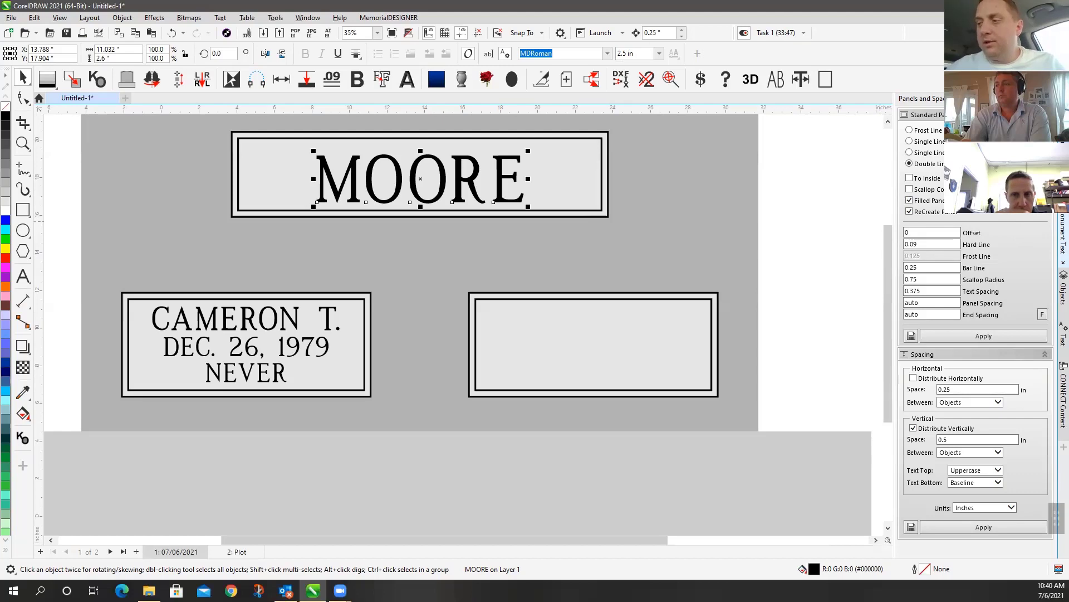
# Apply a 2.5 letter height to MOORE in the Monument Text docker
pyautogui.click(1062, 234)
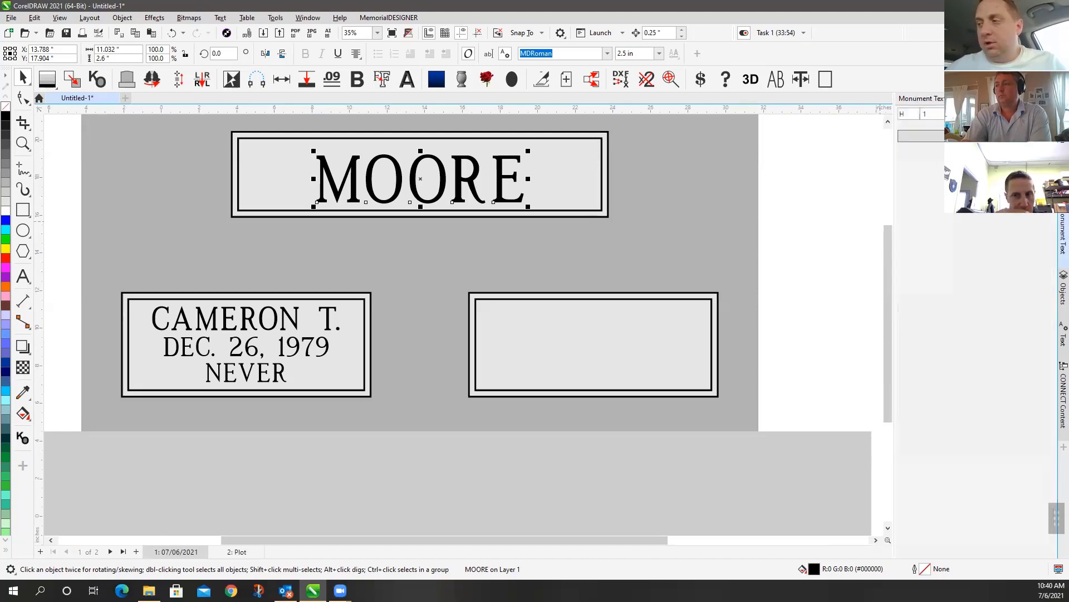
pyautogui.click(932, 114)
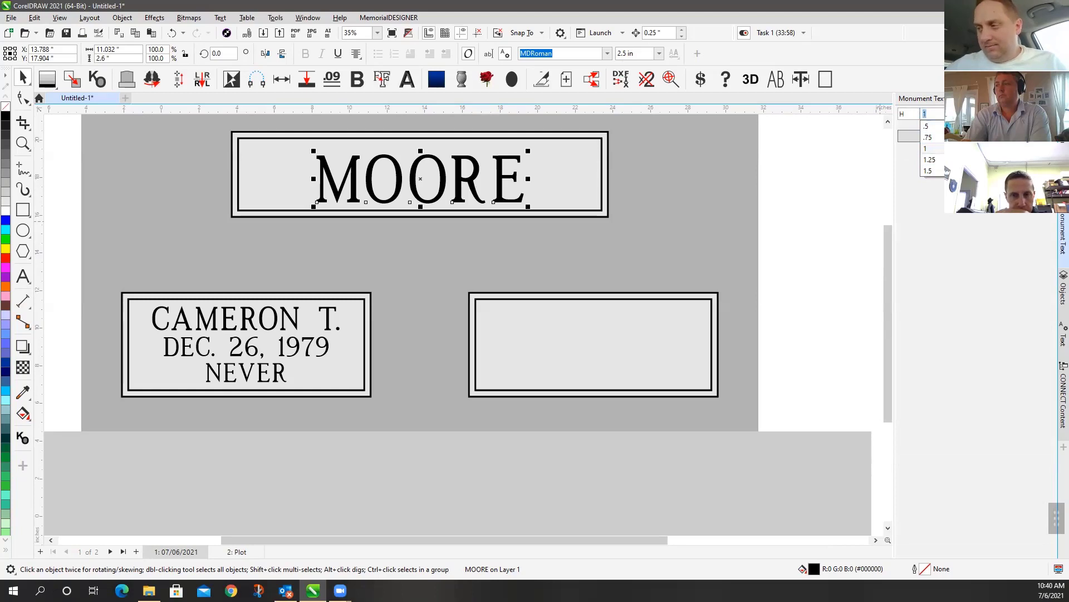
pyautogui.doubleClick(918, 114)
pyautogui.write('2')
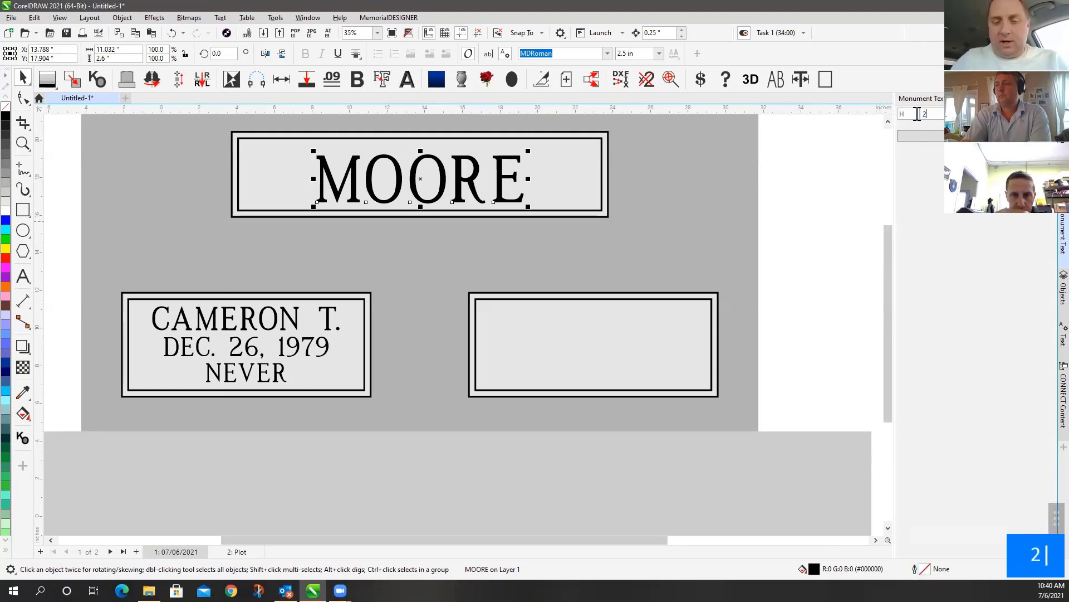
pyautogui.write('.5')
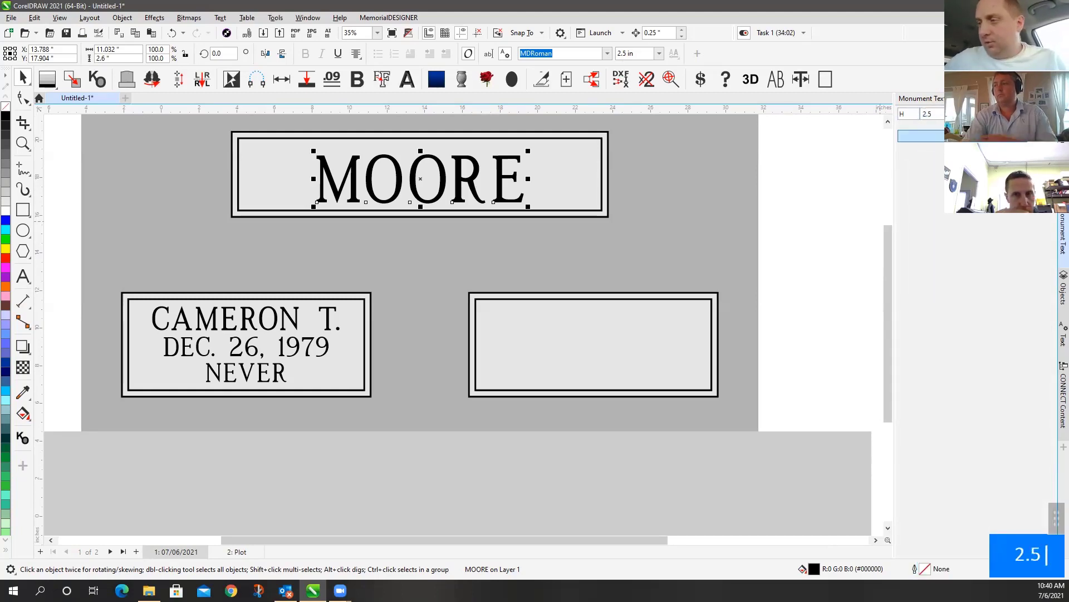
pyautogui.click(920, 135)
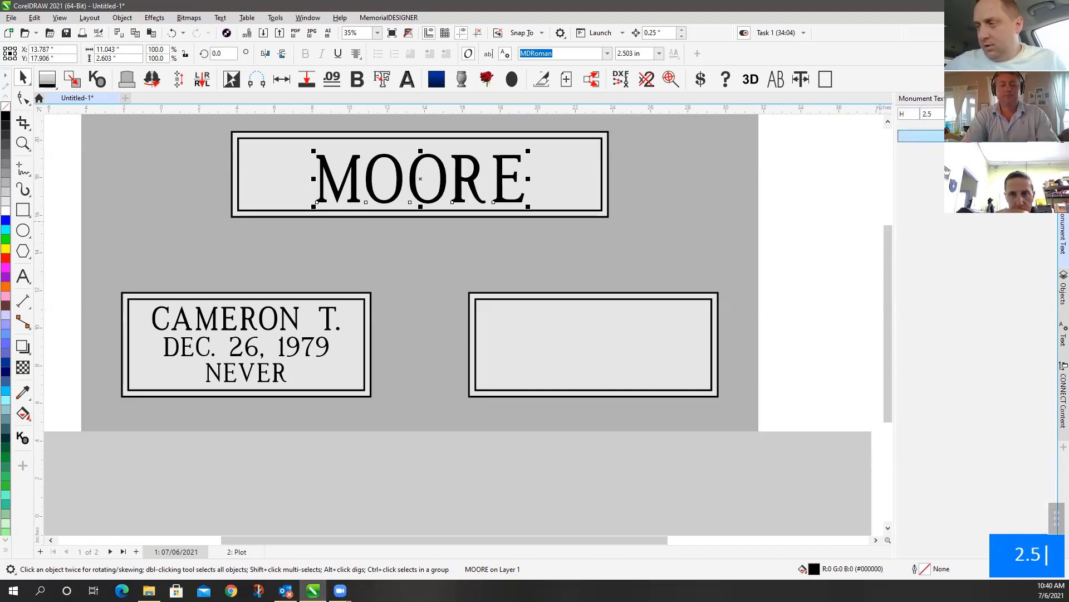
pyautogui.click(1023, 114)
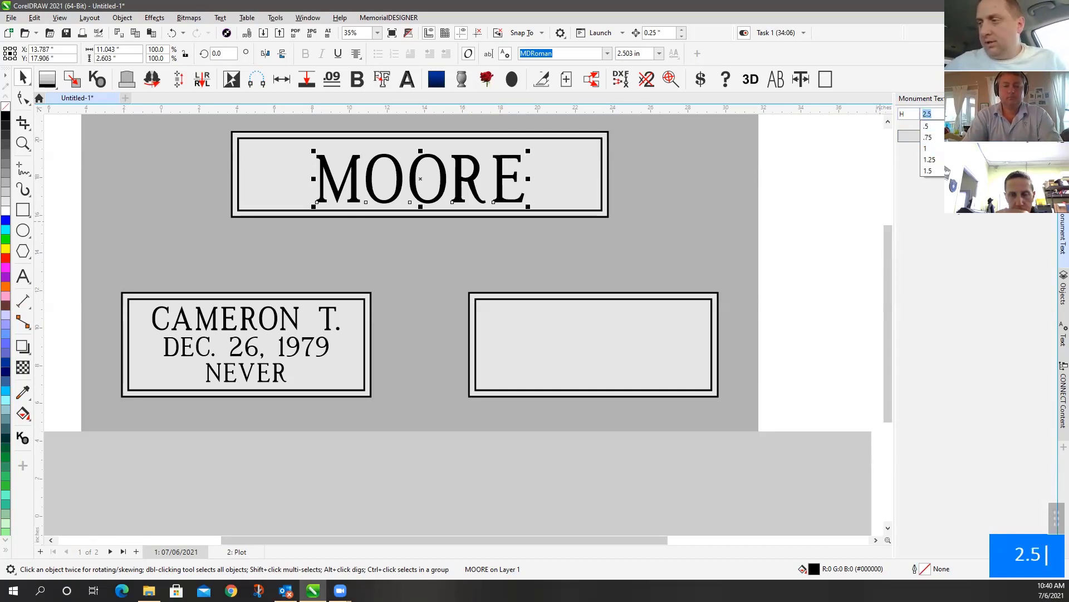
pyautogui.click(952, 200)
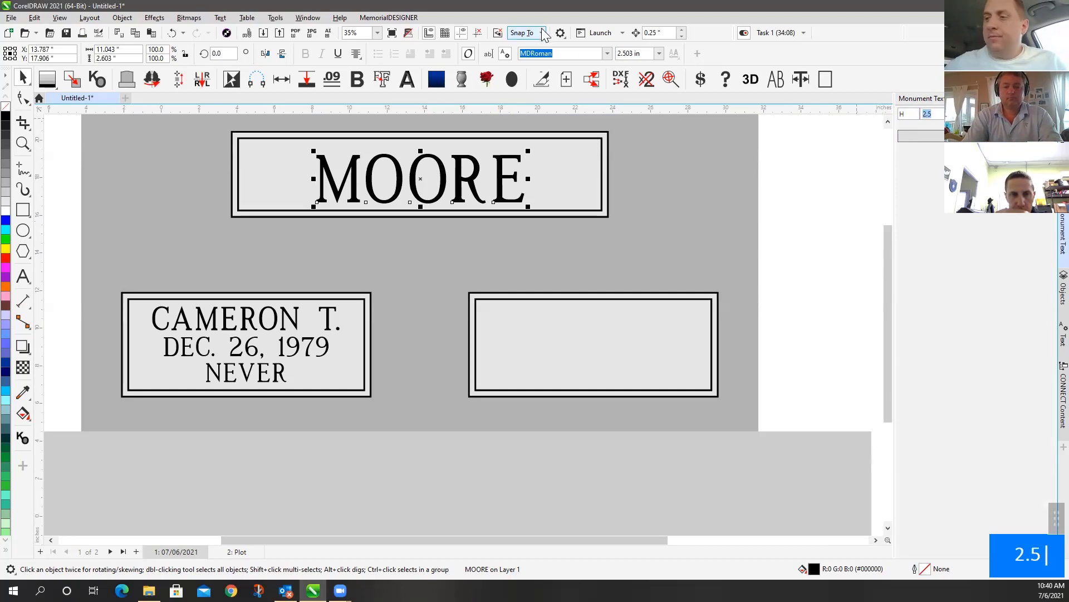
# Correct MOORE's font size from 2.503 in back to exactly 2.5 in
pyautogui.tripleClick(650, 54)
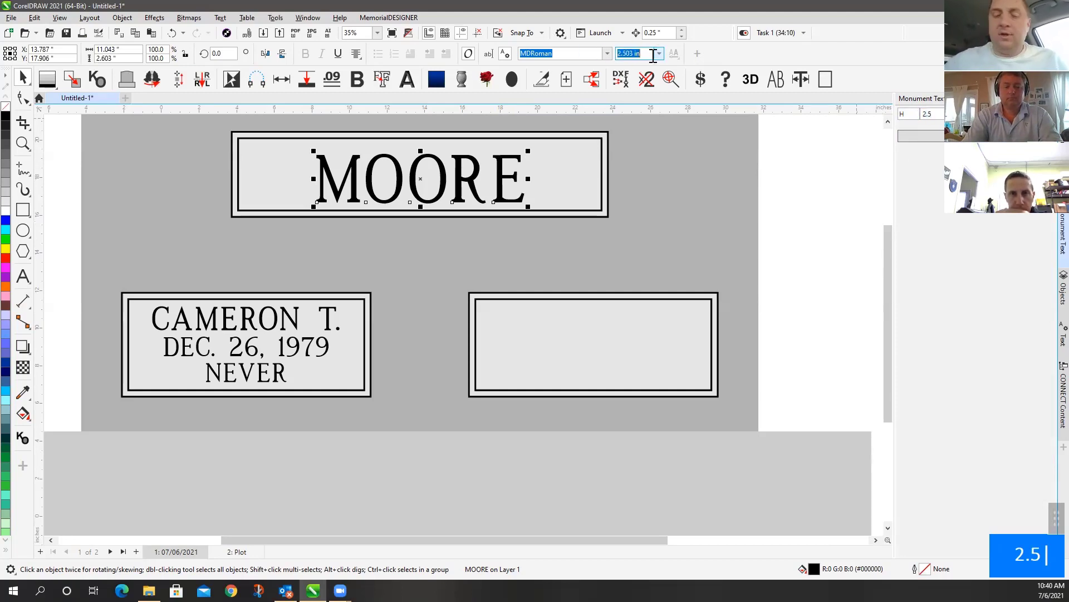
pyautogui.write('2.5')
pyautogui.press('Return')
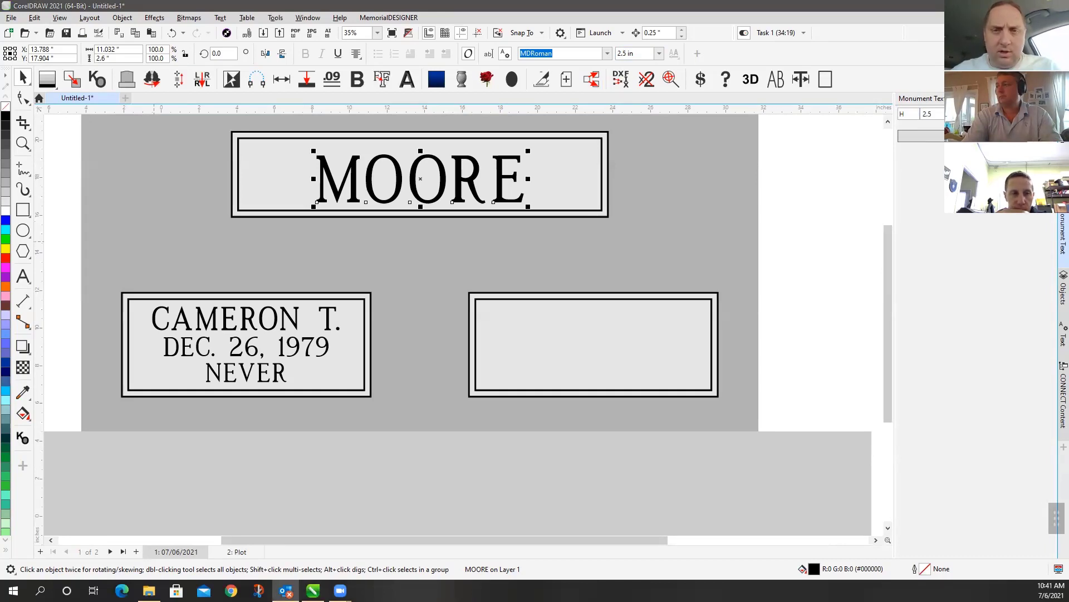
pyautogui.scroll(-5, 462, 325)
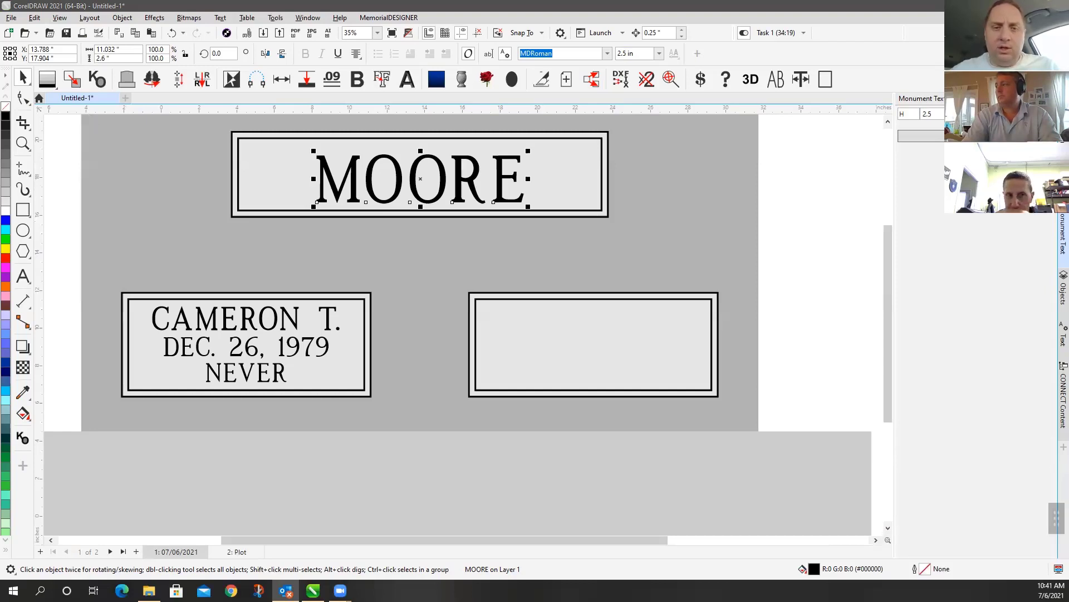
pyautogui.scroll(1, 462, 324)
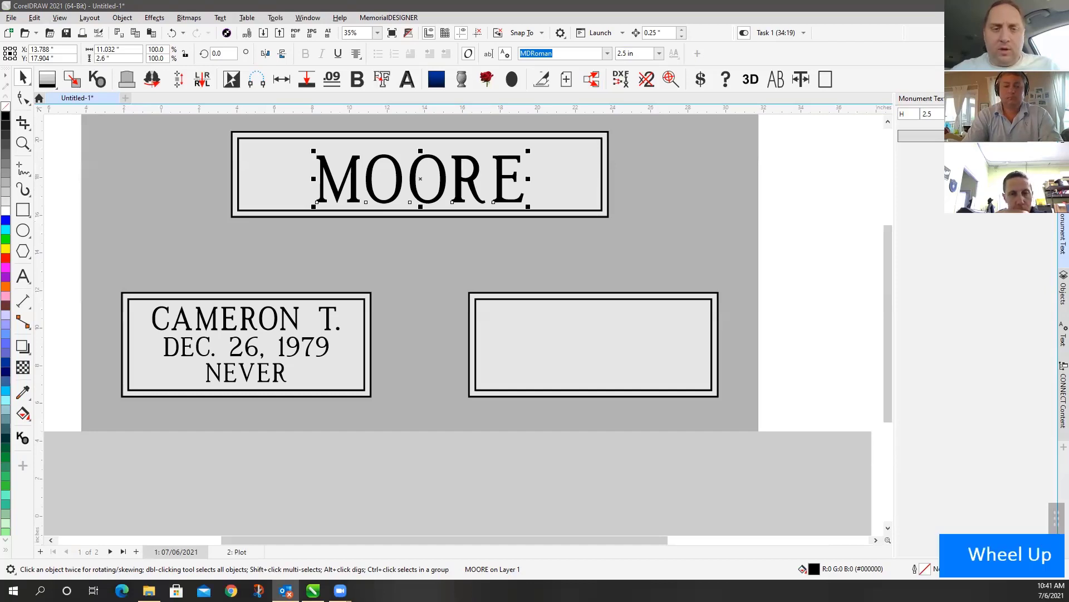
# Knock out the MOORE panel so its inner fill matches the monument's grey
pyautogui.click(55, 150)
pyautogui.scroll(-1, 464, 329)
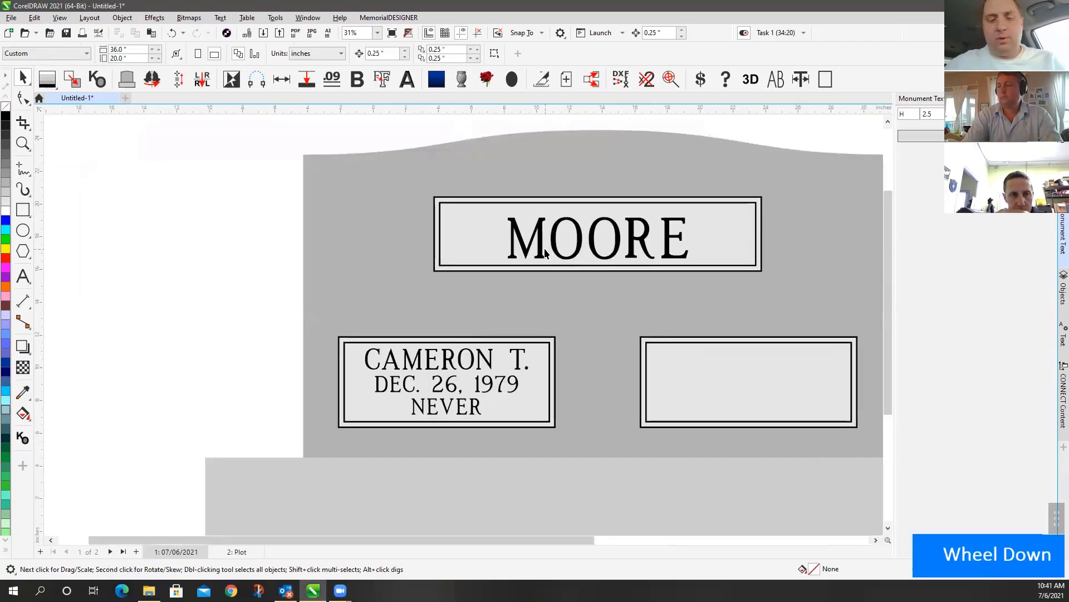
pyautogui.press('F4')
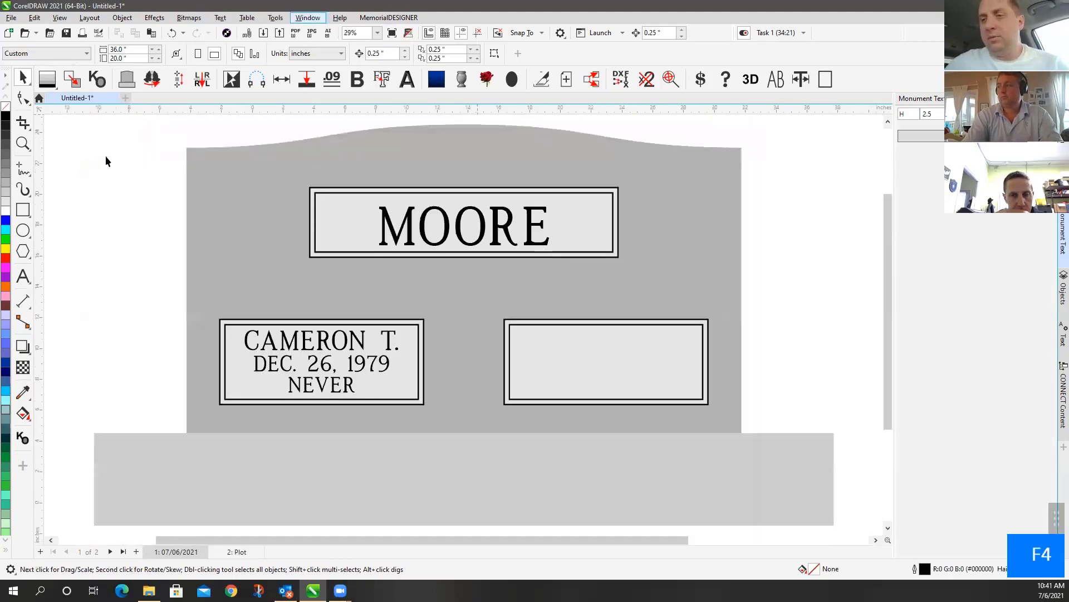
pyautogui.click(128, 146)
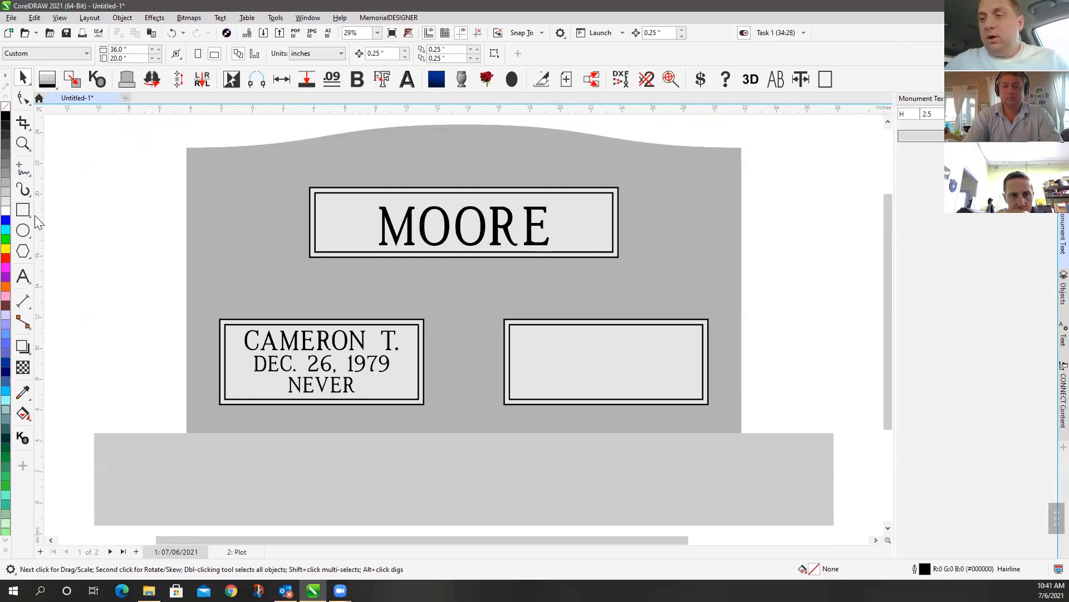
pyautogui.scroll(6, 343, 248)
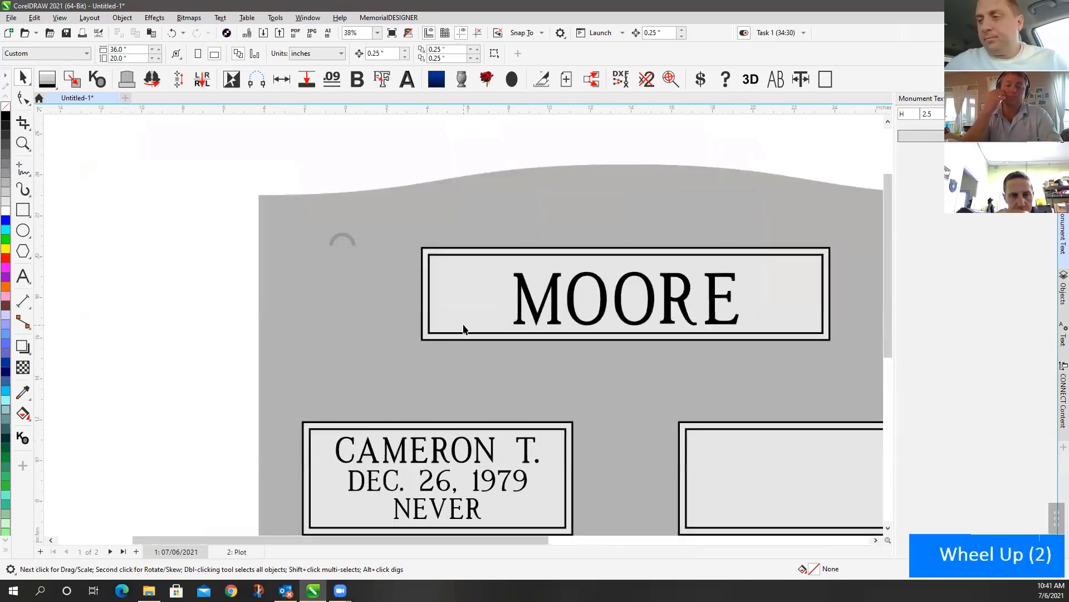
pyautogui.click(97, 80)
pyautogui.click(478, 276)
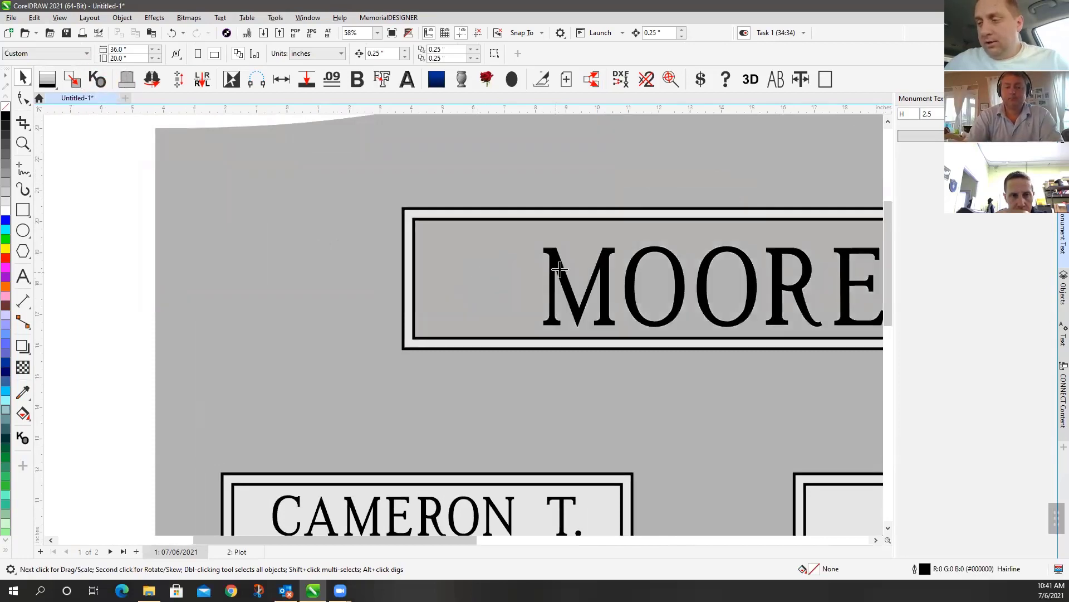
pyautogui.scroll(-5, 575, 291)
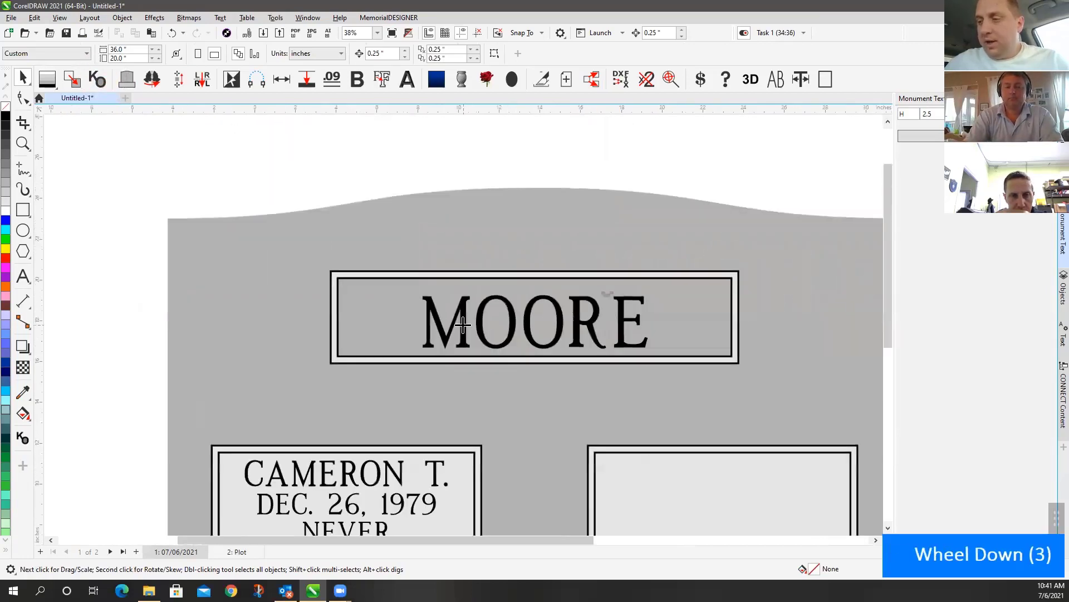
pyautogui.scroll(2, 507, 322)
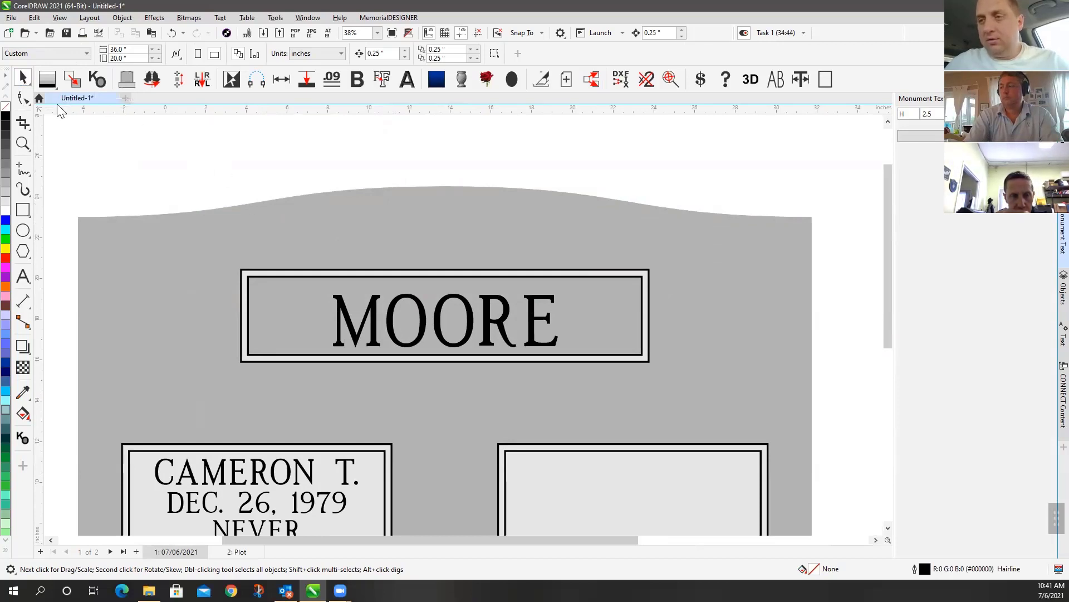
# Zoom out to view the whole headstone page
pyautogui.click(22, 143)
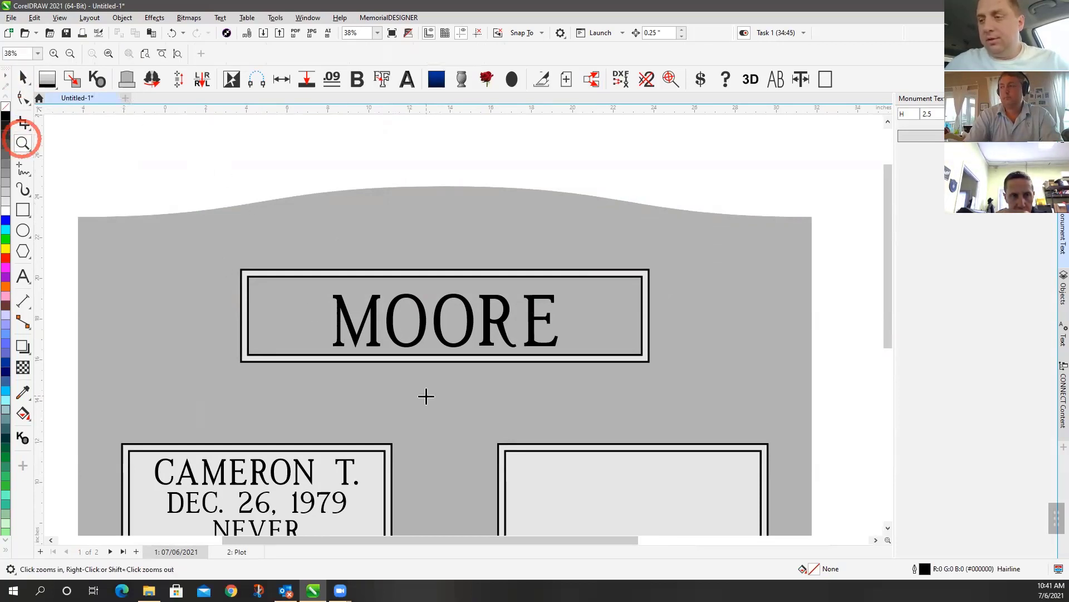
pyautogui.rightClick(426, 396)
pyautogui.rightClick(442, 396)
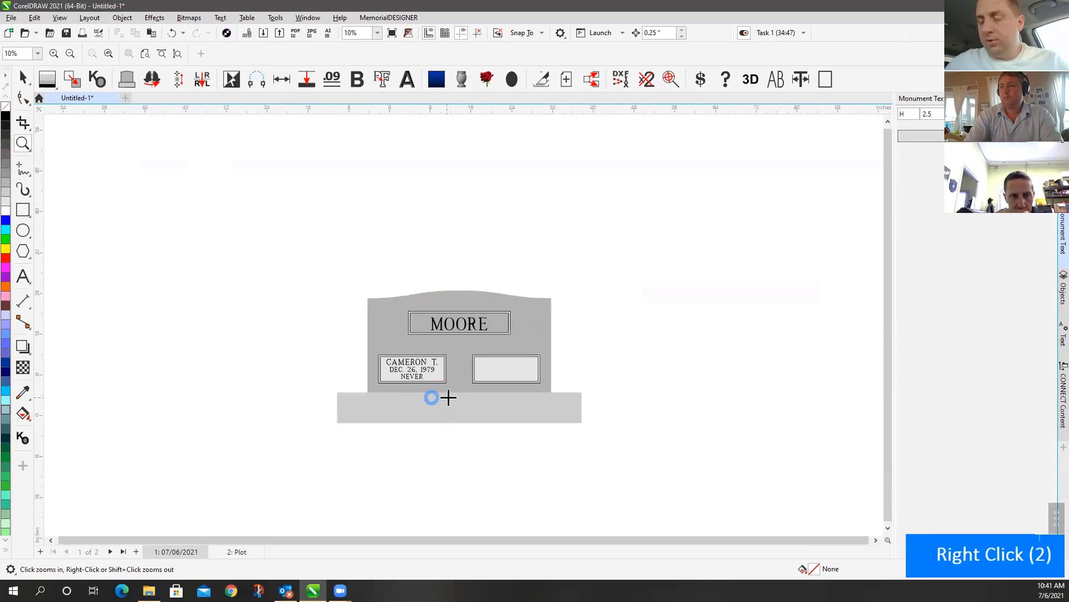
pyautogui.click(22, 251)
pyautogui.click(167, 260)
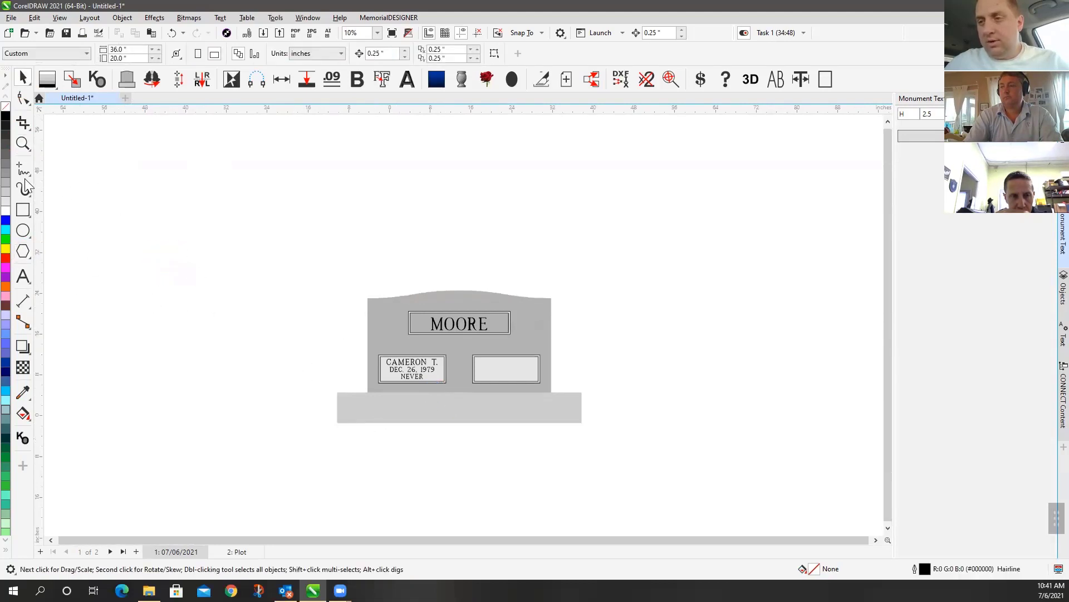
pyautogui.click(23, 143)
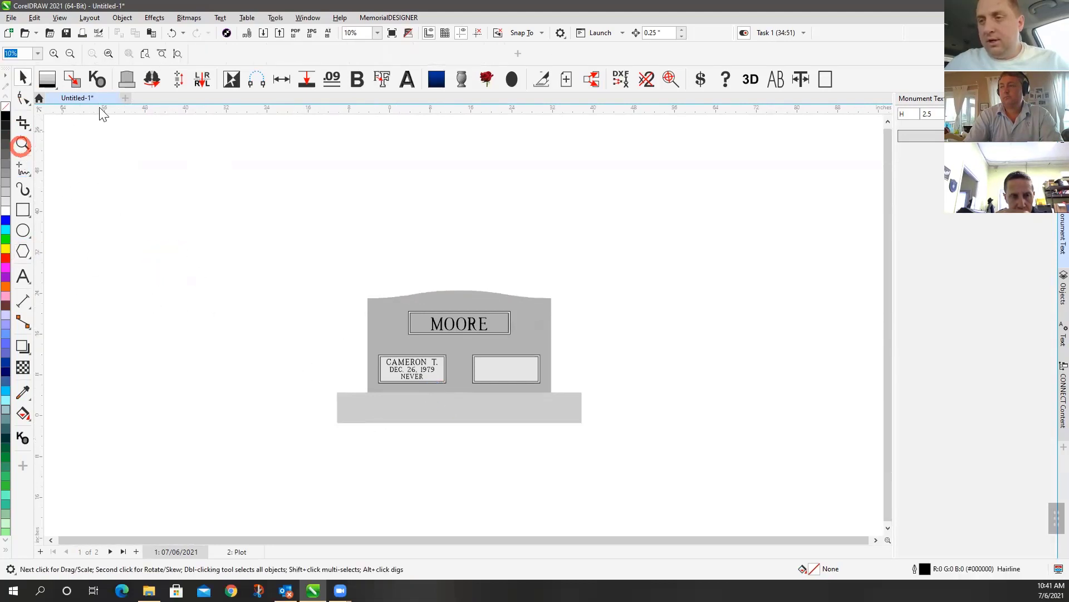
# Build a new standard monument shape with Shape Builder, confirming Yes to replace the existing shape
pyautogui.click(135, 87)
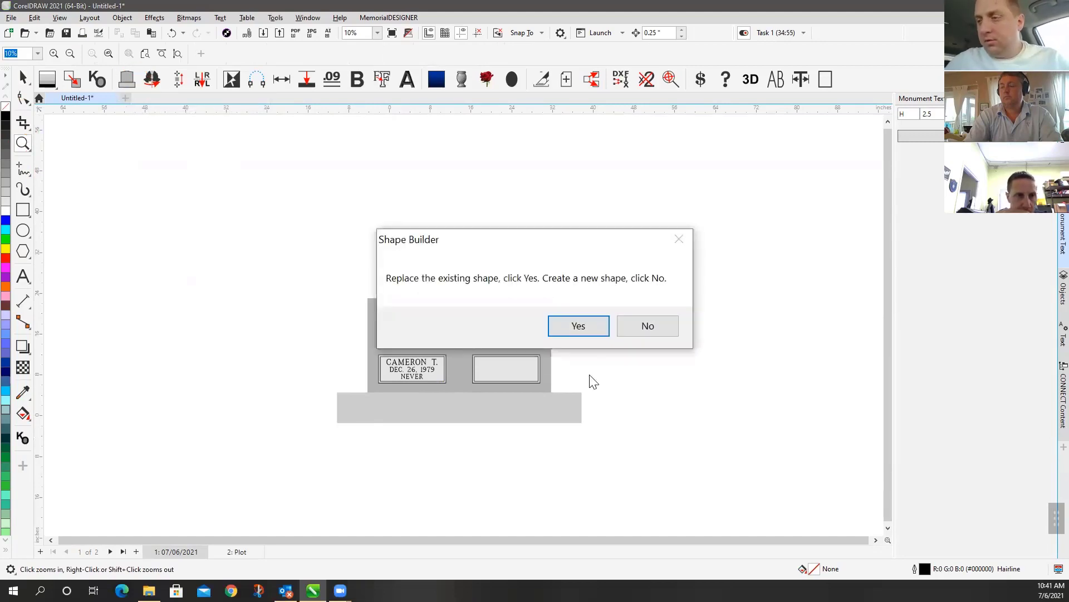
pyautogui.click(578, 329)
pyautogui.click(22, 78)
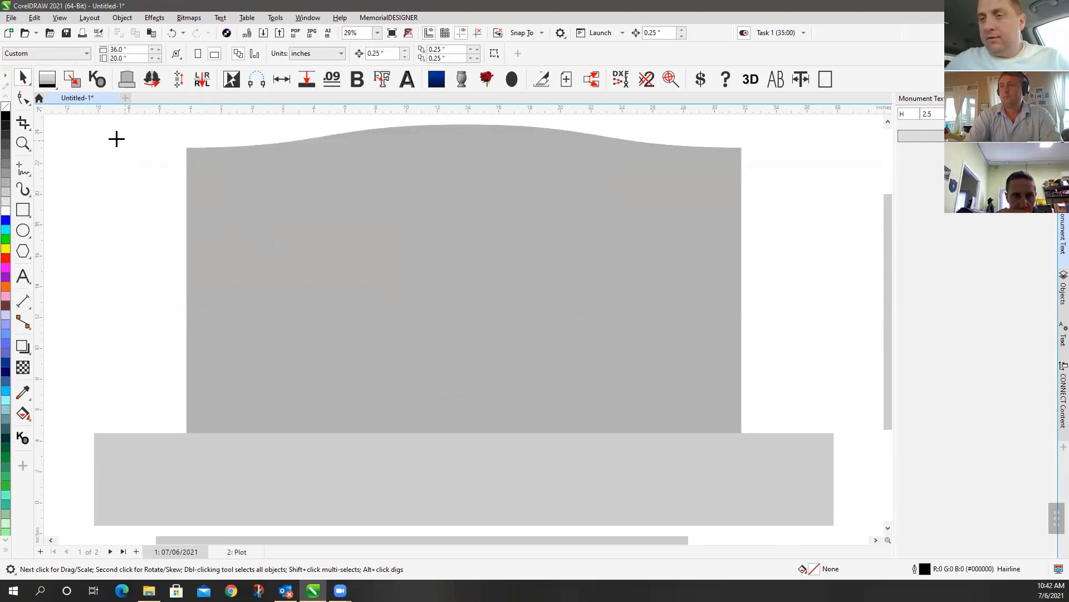
pyautogui.click(22, 78)
# Zoom in on the new wavy-topped tablet outline
pyautogui.click(400, 80)
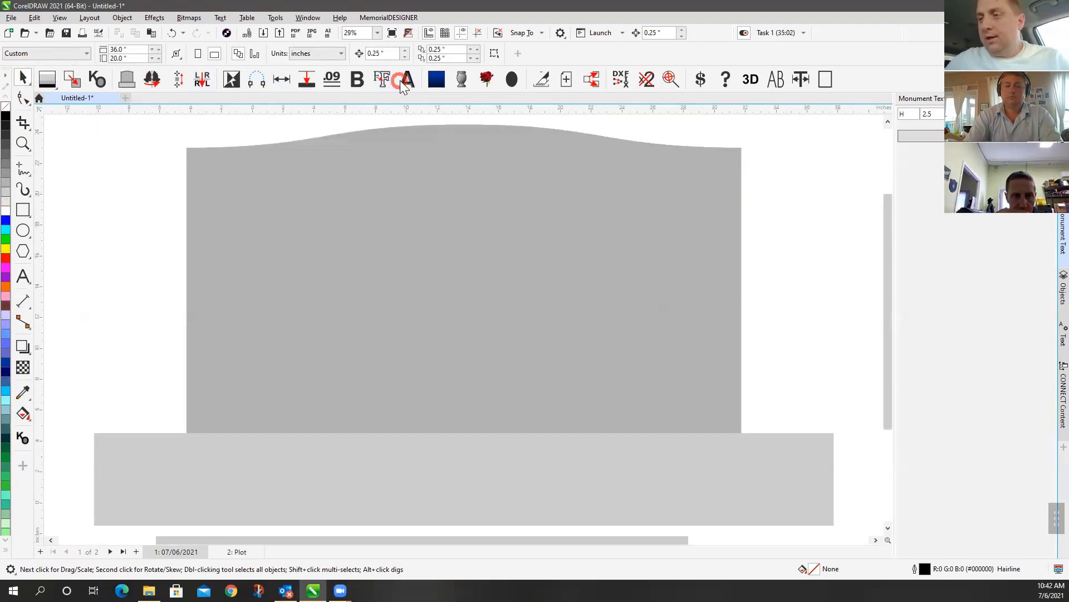
pyautogui.click(84, 167)
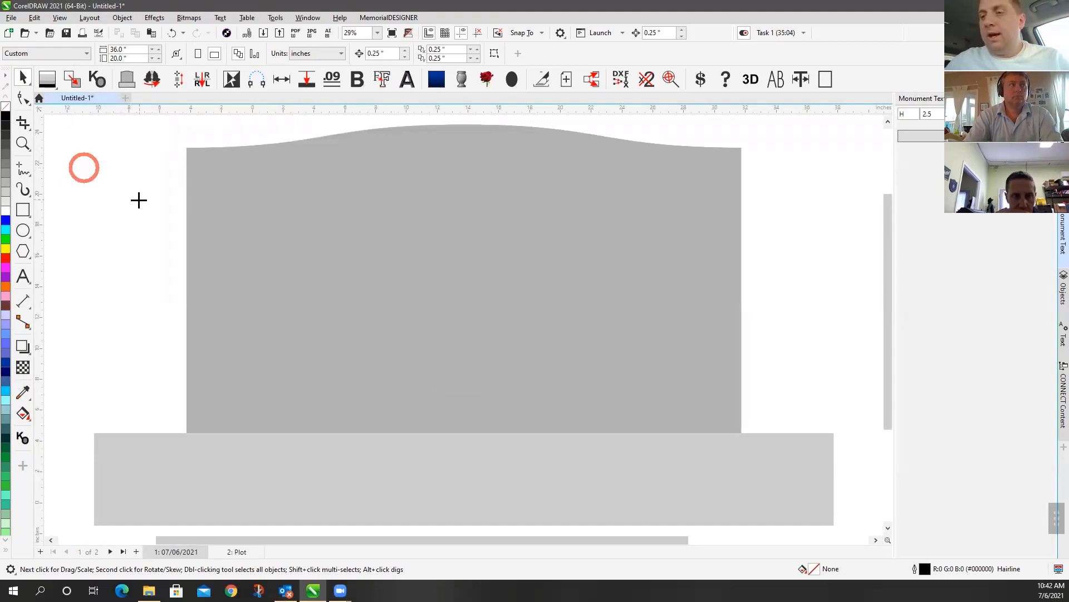
pyautogui.click(22, 143)
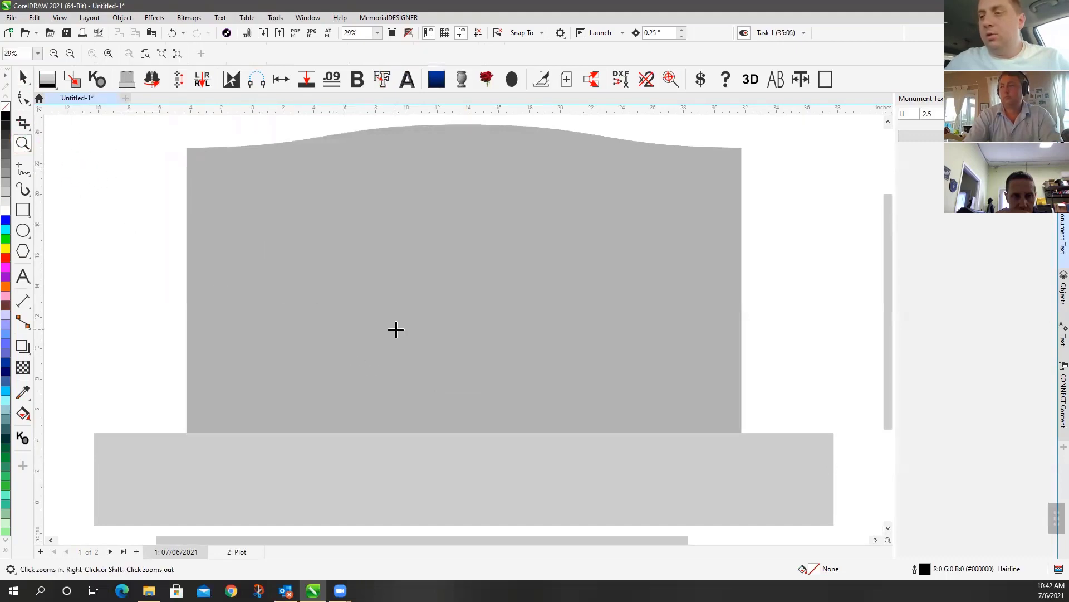
pyautogui.click(391, 272)
pyautogui.scroll(-3, 470, 340)
pyautogui.scroll(8, 463, 325)
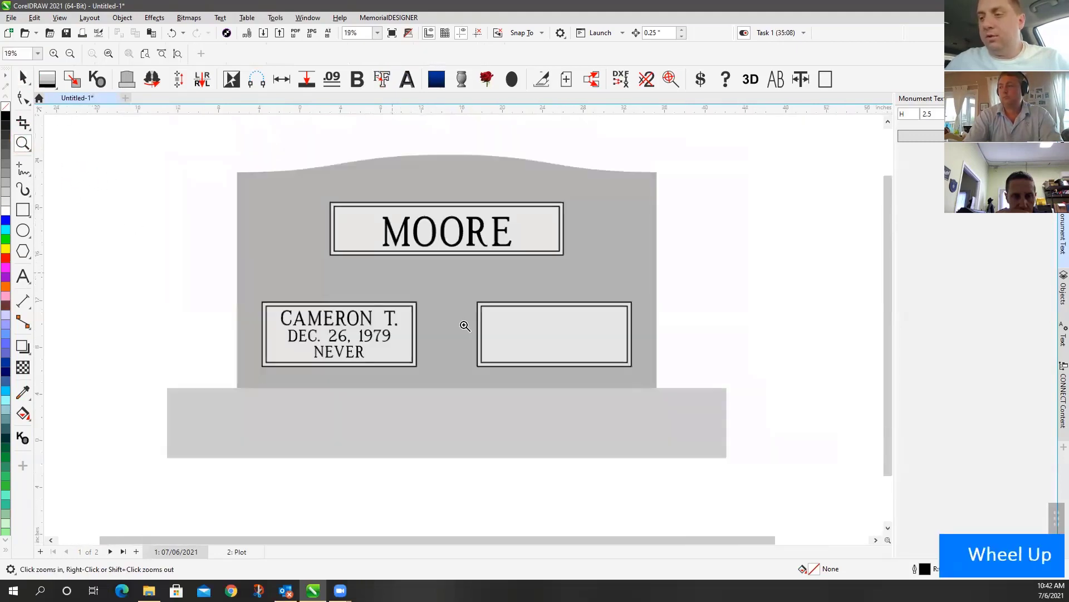
pyautogui.scroll(-8, 462, 326)
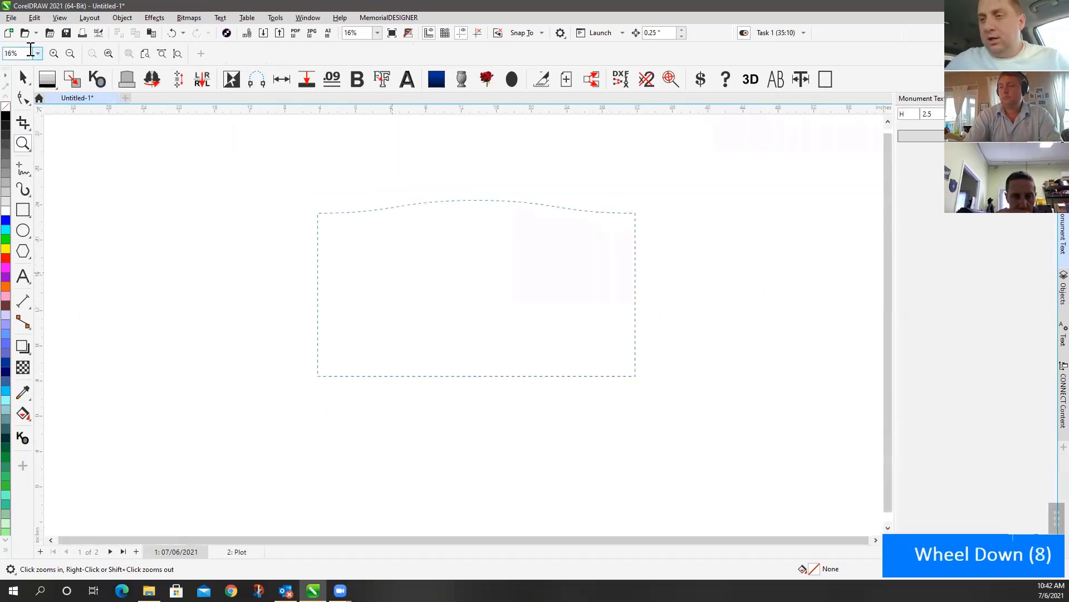
# Try to select the dashed monument outline on page 1
pyautogui.click(16, 76)
pyautogui.click(579, 316)
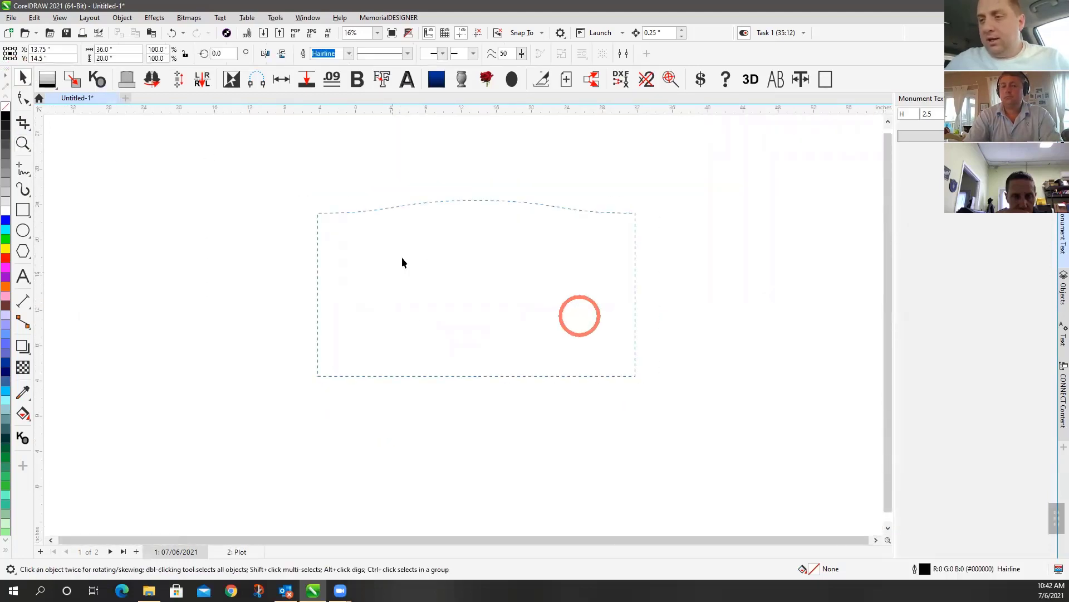
pyautogui.doubleClick(370, 206)
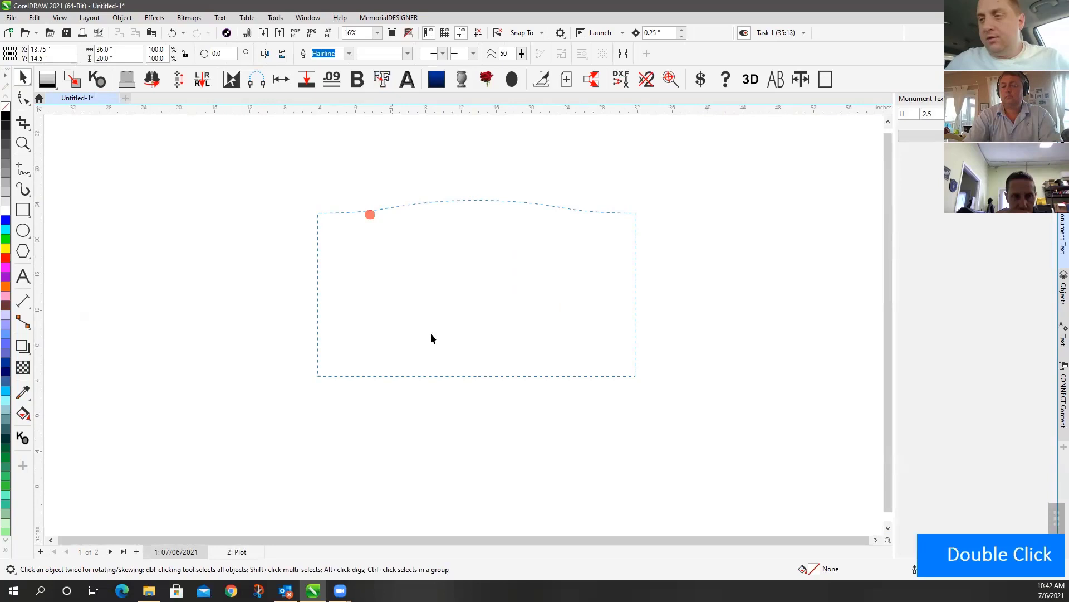
pyautogui.click(330, 376)
# Switch between the Plot page and the 07/06/2021 page, fitting all objects into view (F4)
pyautogui.click(228, 551)
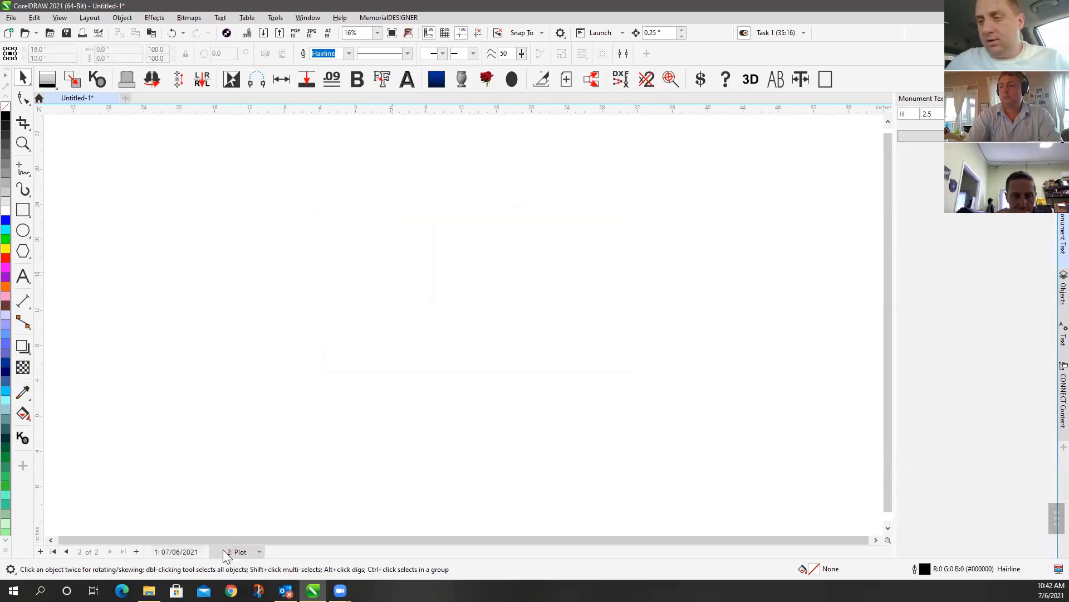
pyautogui.scroll(-4, 285, 345)
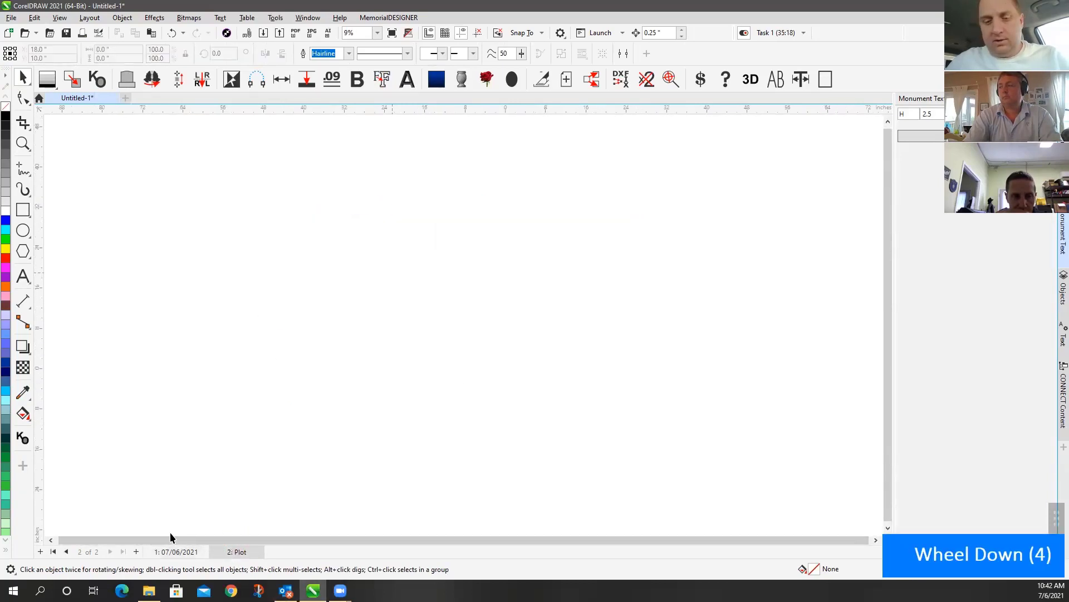
pyautogui.press('F4')
pyautogui.click(184, 551)
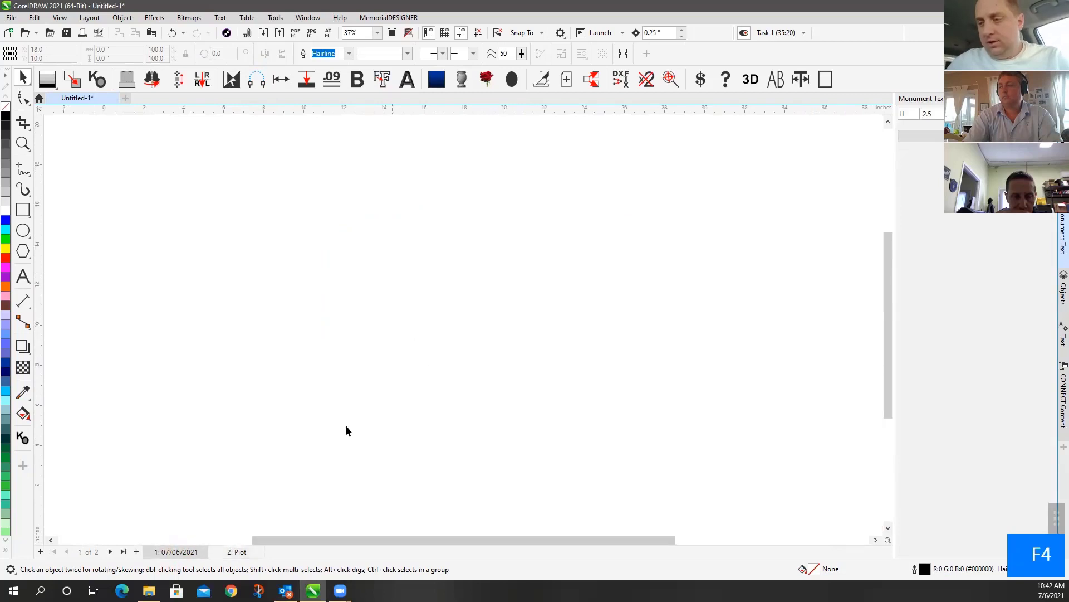
pyautogui.press('F4')
pyautogui.press('F4')
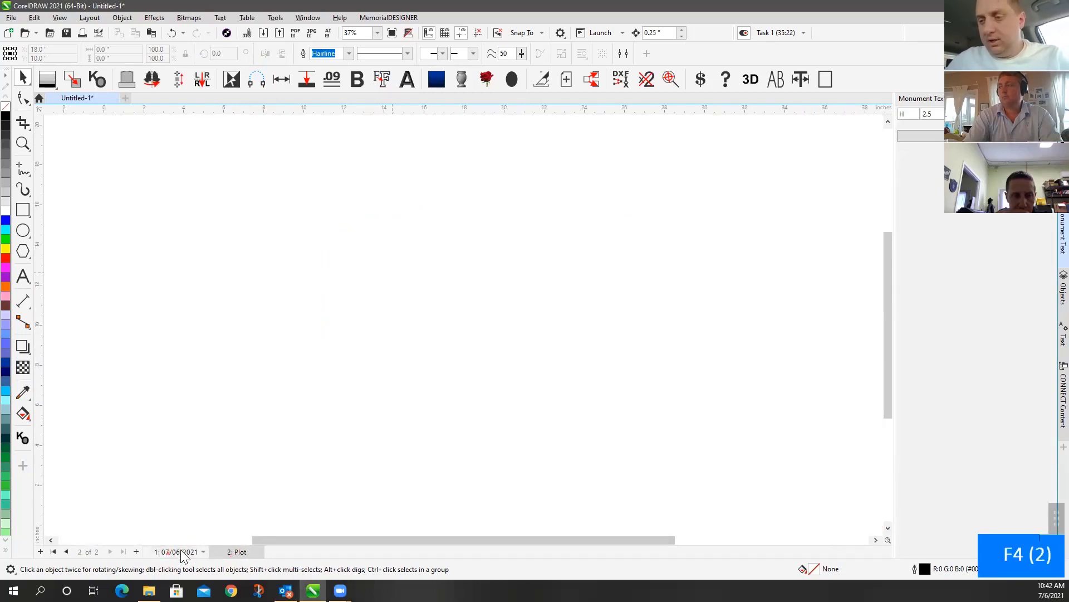
pyautogui.scroll(-6, 463, 328)
pyautogui.scroll(9, 463, 325)
pyautogui.press('F4')
pyautogui.press('F4')
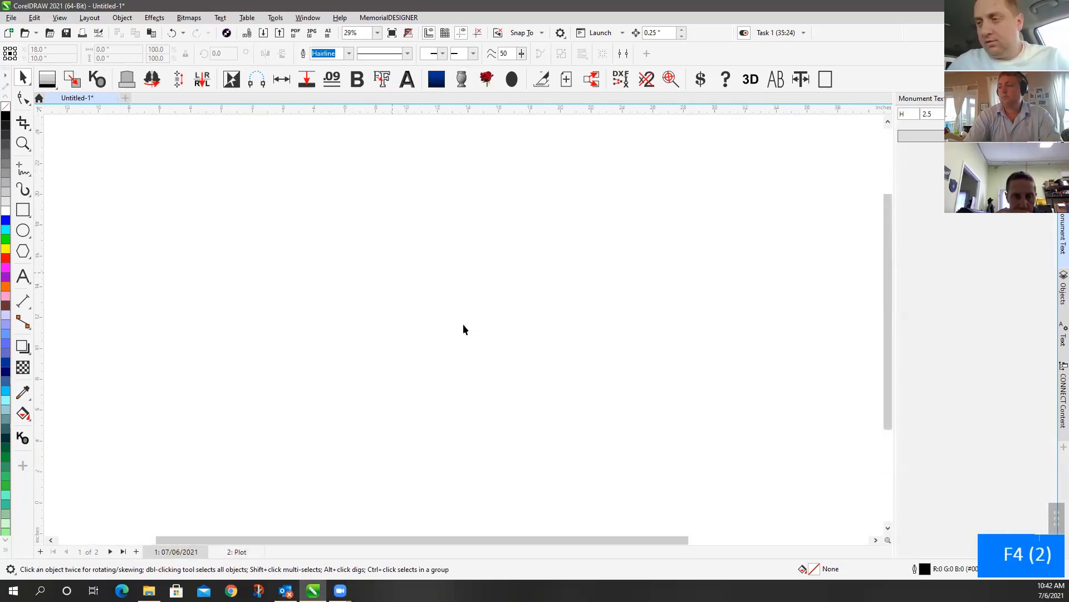
pyautogui.click(227, 551)
pyautogui.press('F4')
# Inspect objects on the Plot page, deselect the empty text frame, and return to page 1 fitted
pyautogui.click(466, 290)
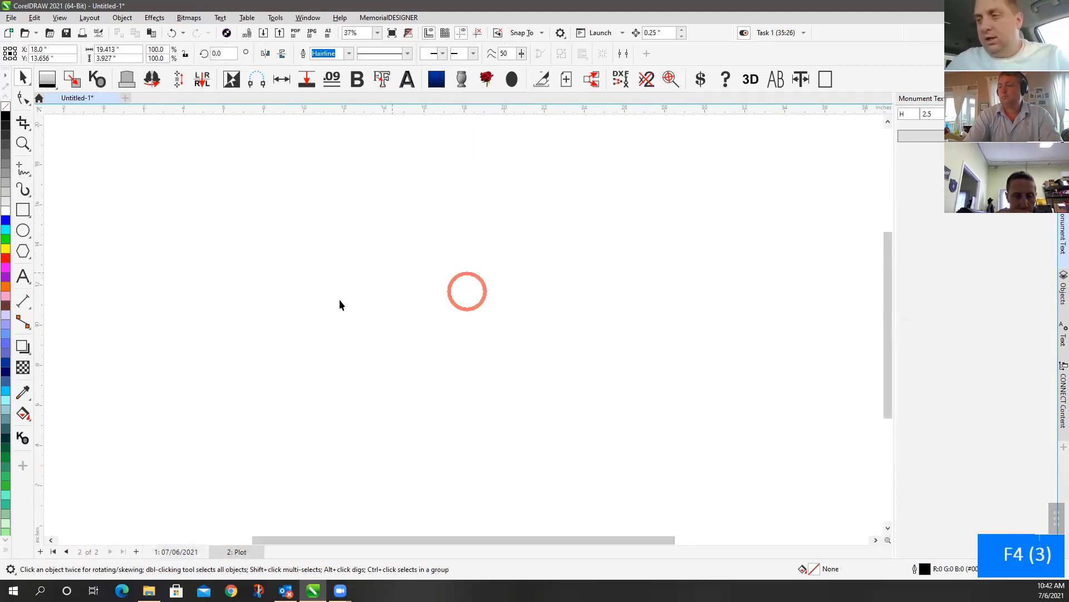
pyautogui.scroll(-9, 463, 326)
pyautogui.scroll(-1, 463, 328)
pyautogui.doubleClick(663, 265)
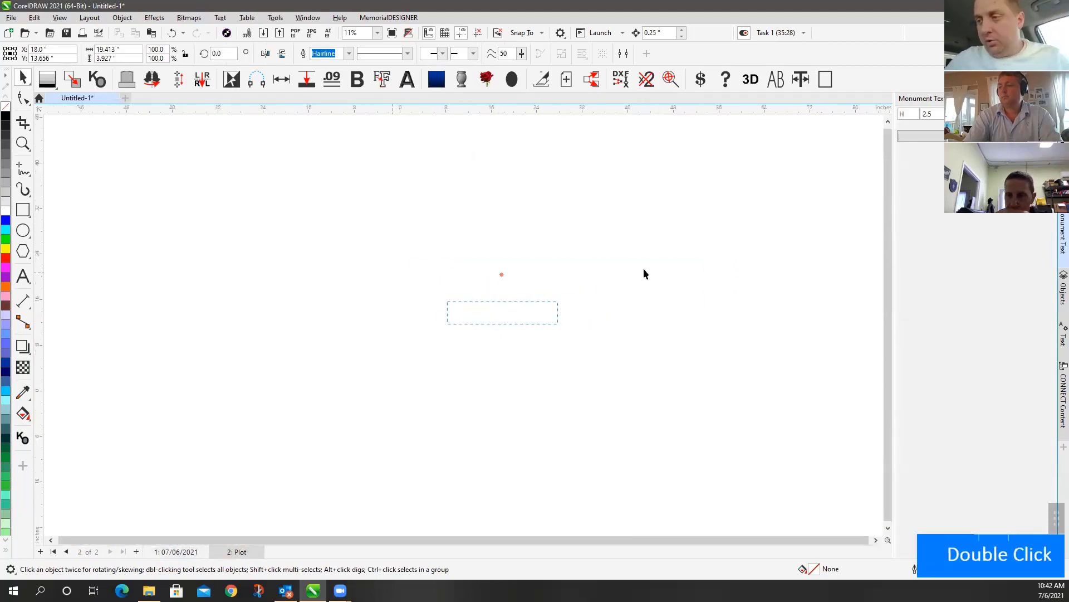
pyautogui.doubleClick(428, 298)
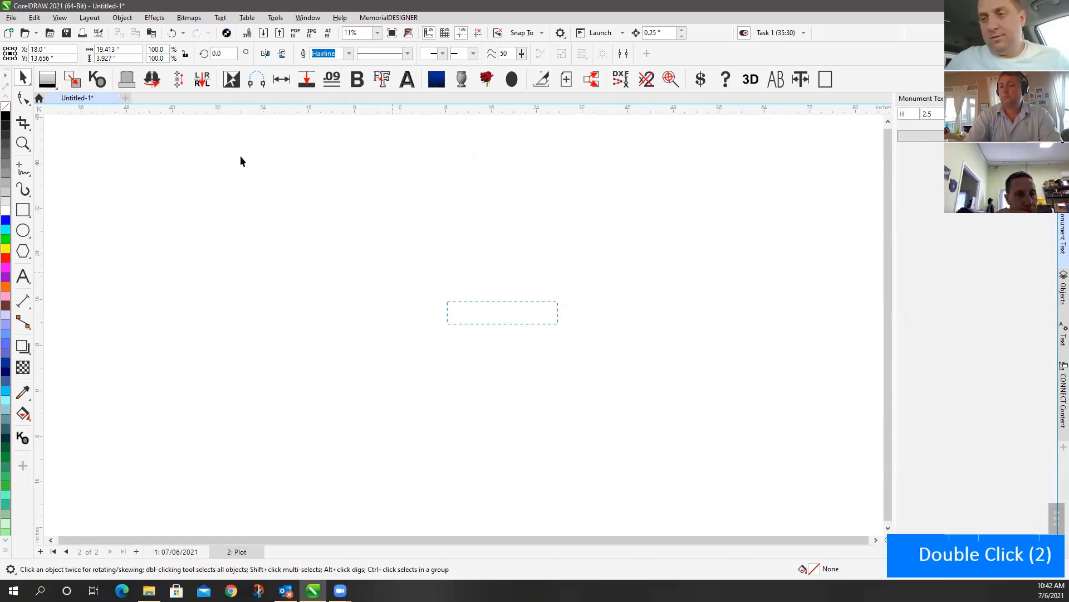
pyautogui.click(637, 313)
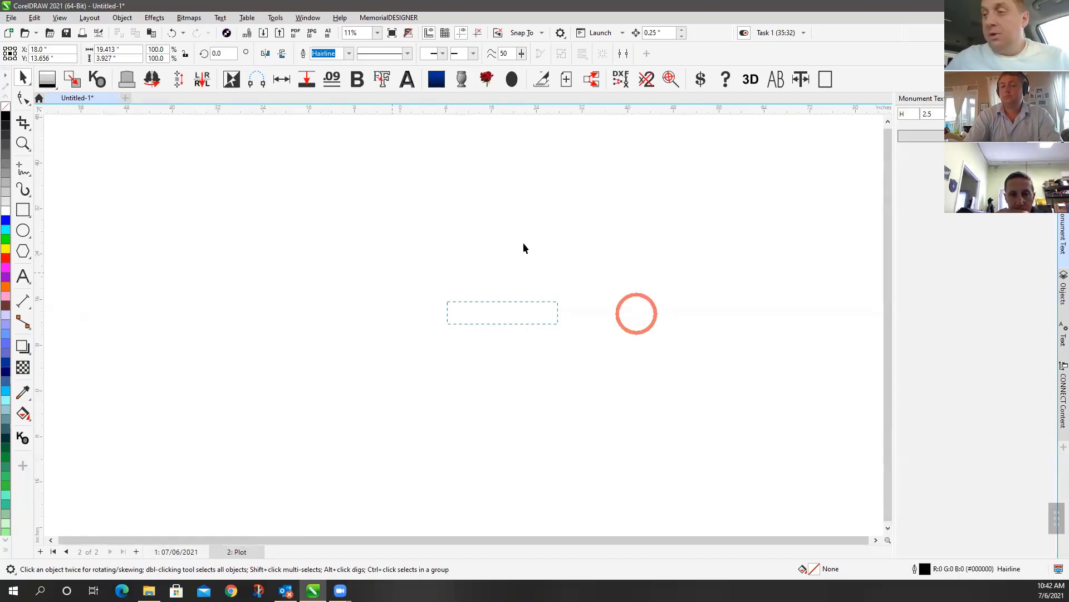
pyautogui.click(524, 243)
pyautogui.press('Escape')
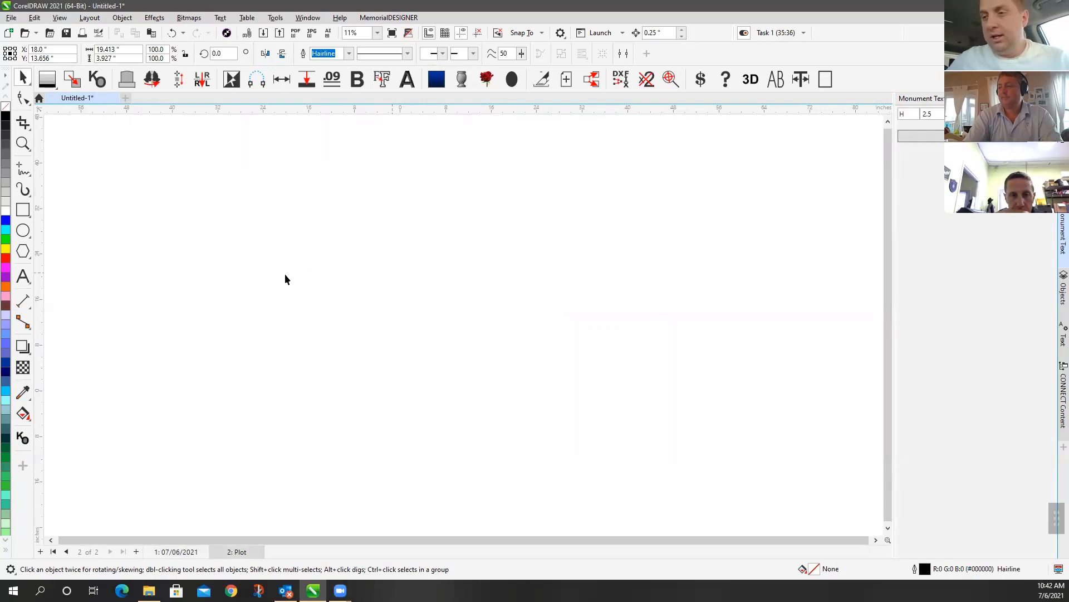
pyautogui.click(167, 552)
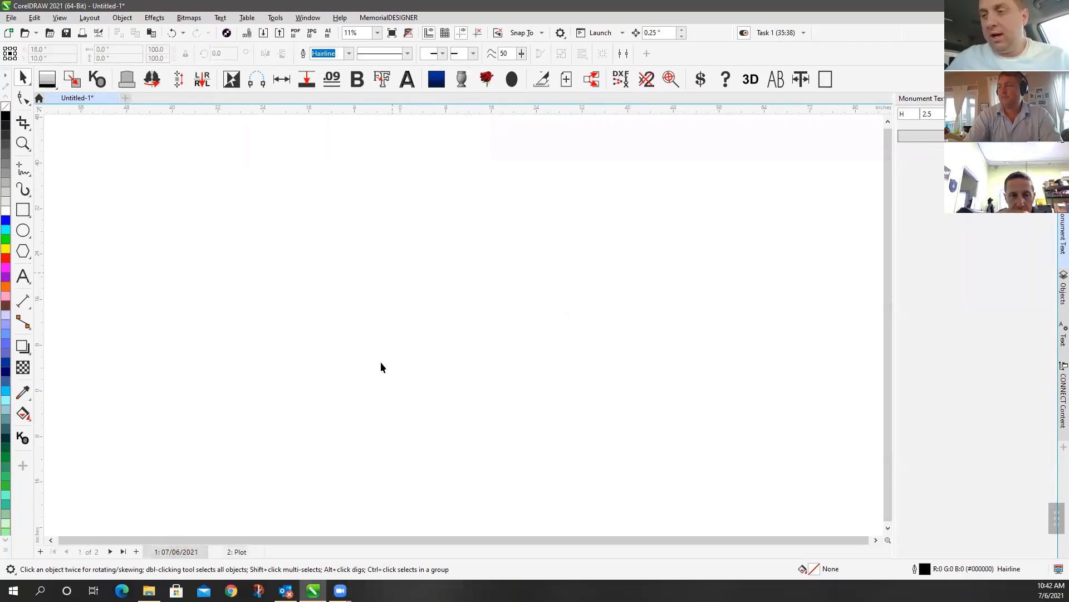
pyautogui.press('F4')
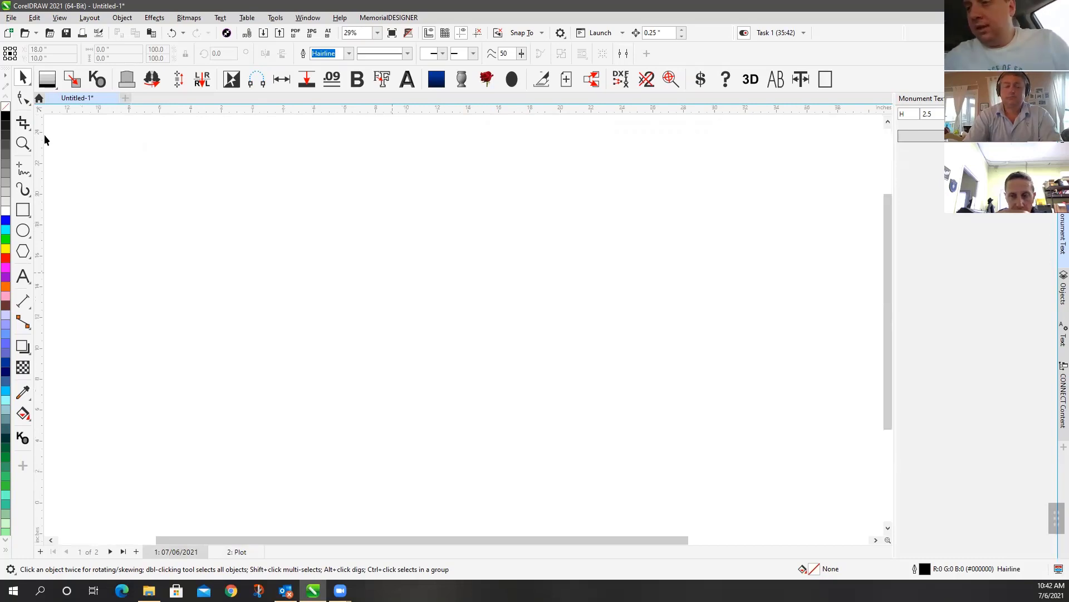
# Place a 36 by 20 inch monument outline with the MemorialDESIGNER Knock Out tool
pyautogui.click(156, 230)
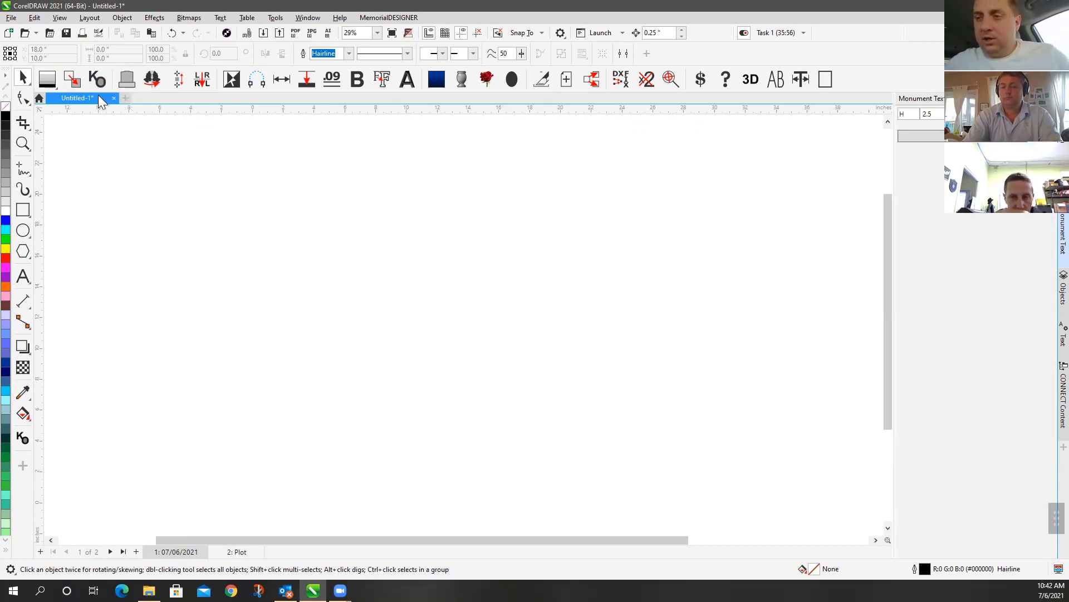
pyautogui.click(26, 152)
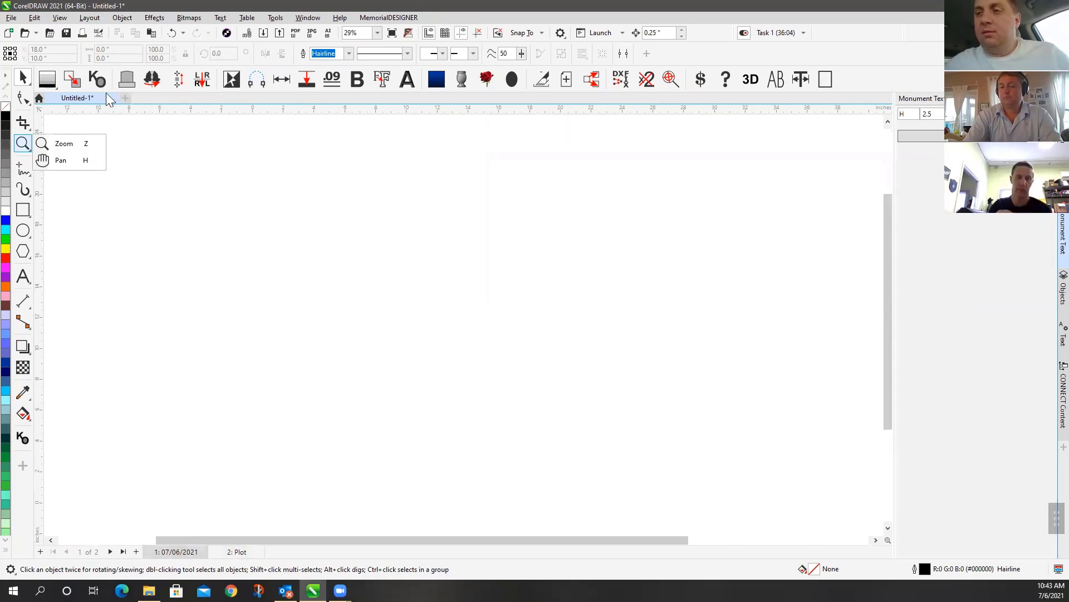
pyautogui.click(113, 115)
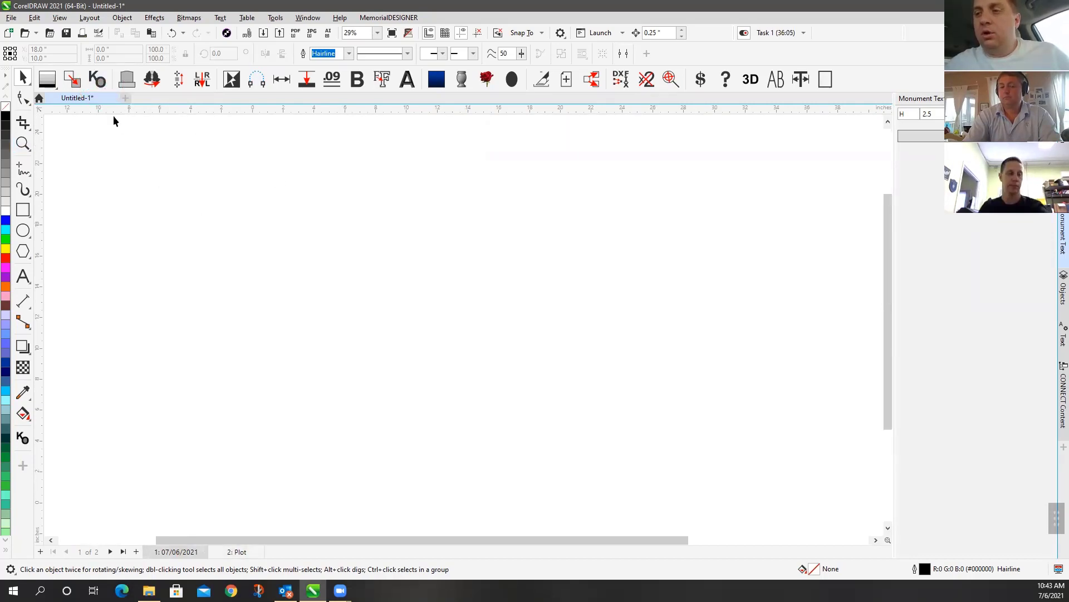
pyautogui.click(98, 82)
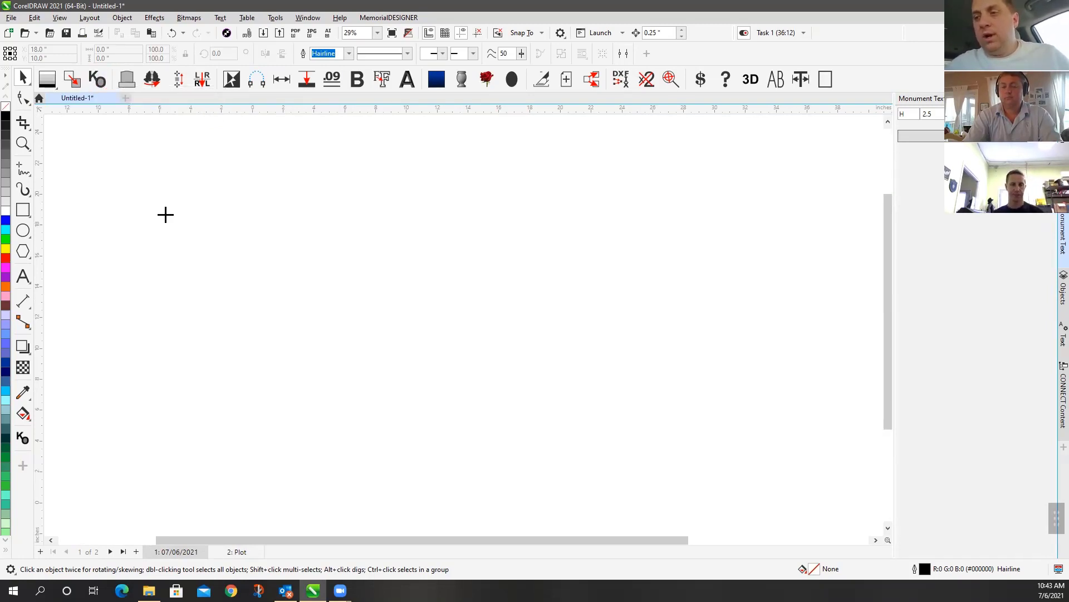
pyautogui.click(100, 82)
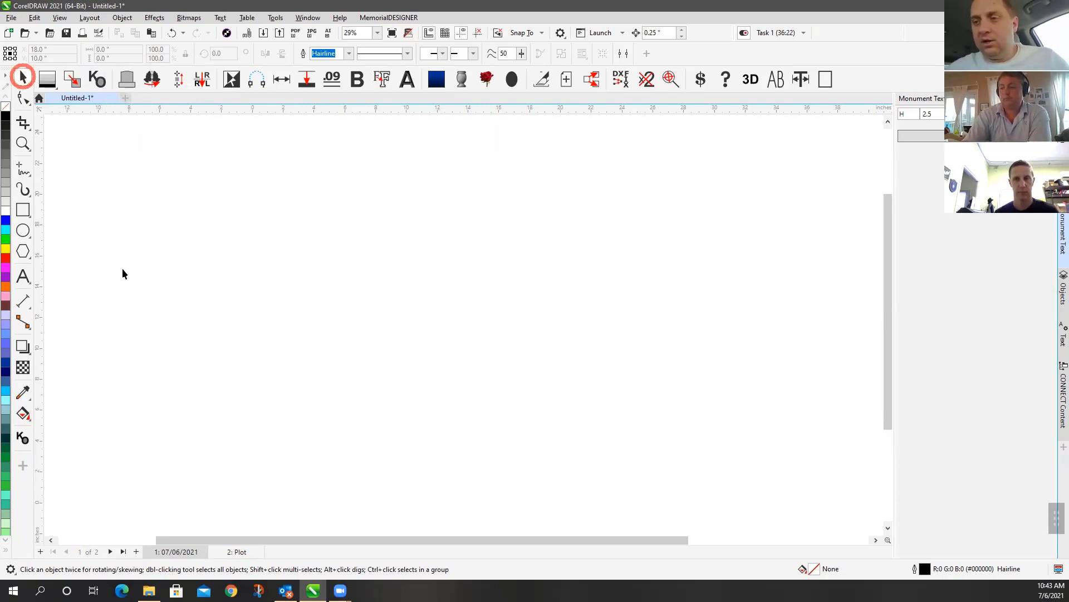
pyautogui.click(219, 316)
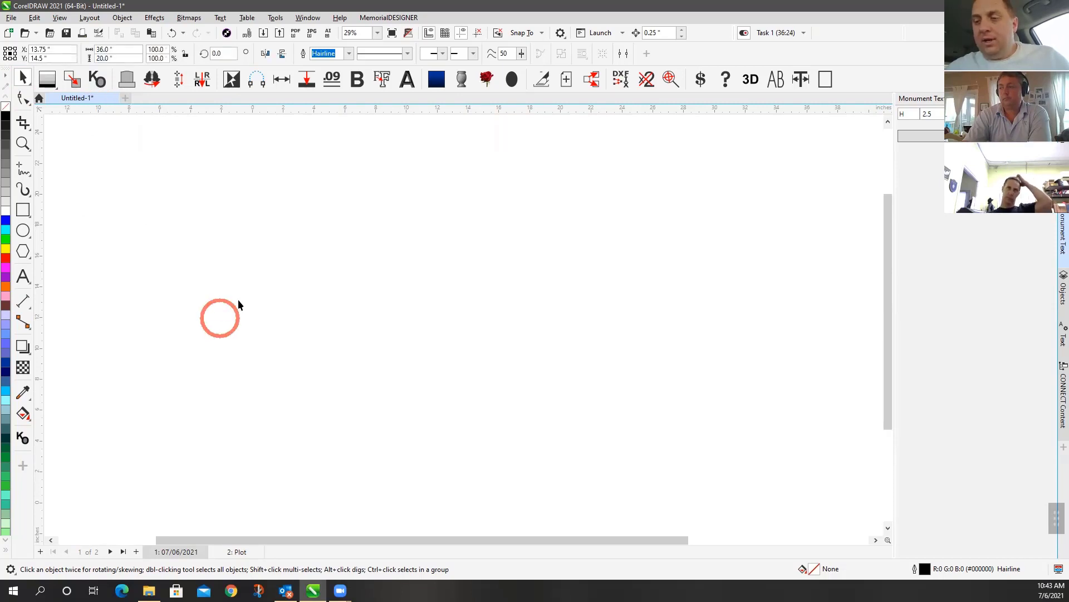
pyautogui.scroll(-3, 463, 328)
pyautogui.scroll(-15, 463, 329)
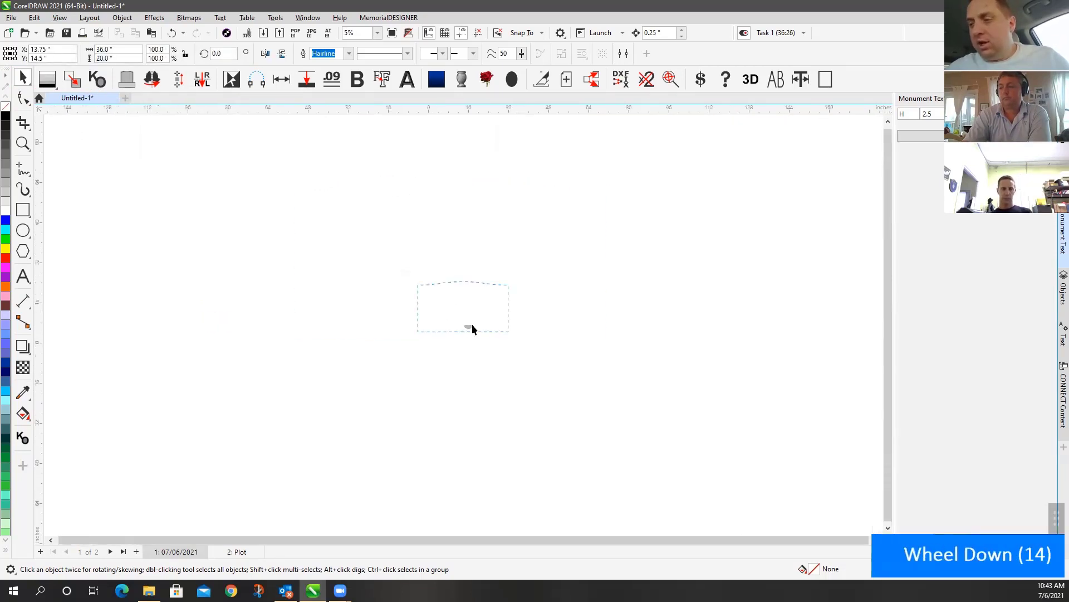
pyautogui.scroll(12, 634, 325)
pyautogui.scroll(-8, 463, 323)
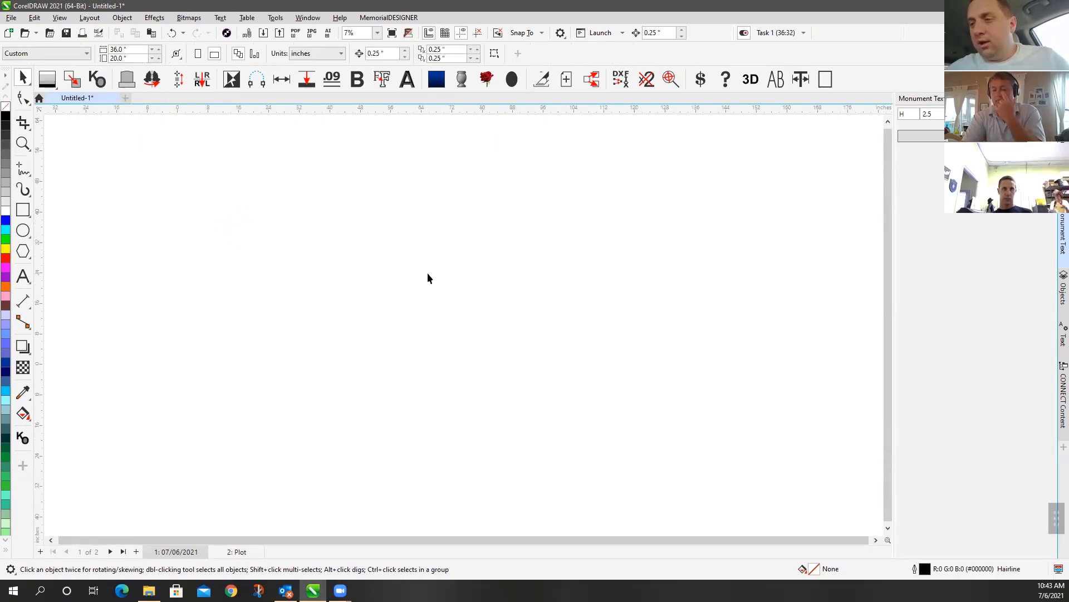
# Clear the selection on the page and take the CorelDRAW window out of full screen
pyautogui.doubleClick(113, 99)
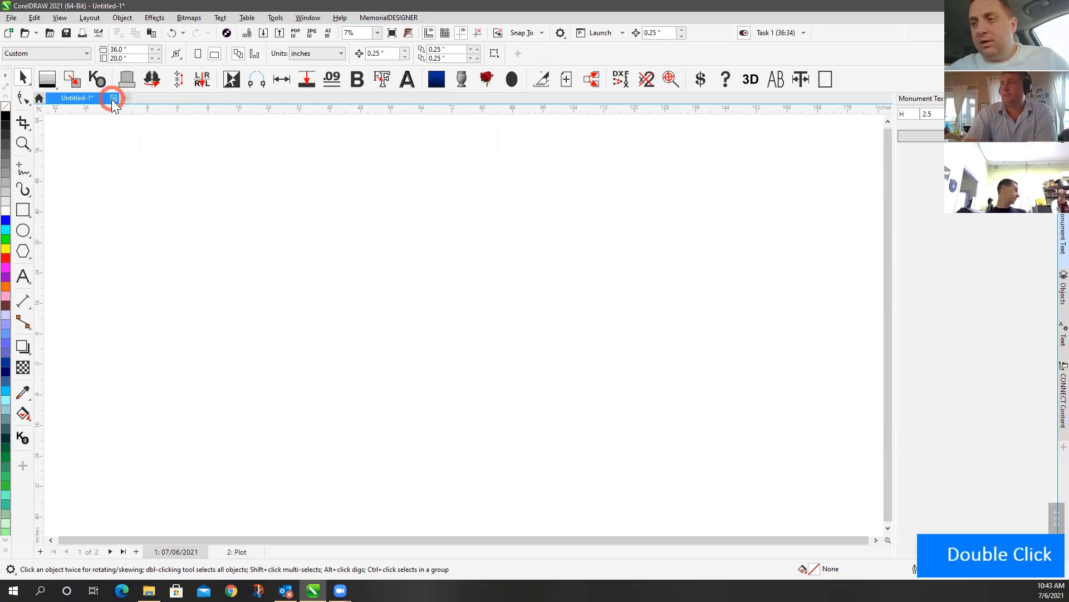
pyautogui.doubleClick(109, 96)
pyautogui.doubleClick(78, 123)
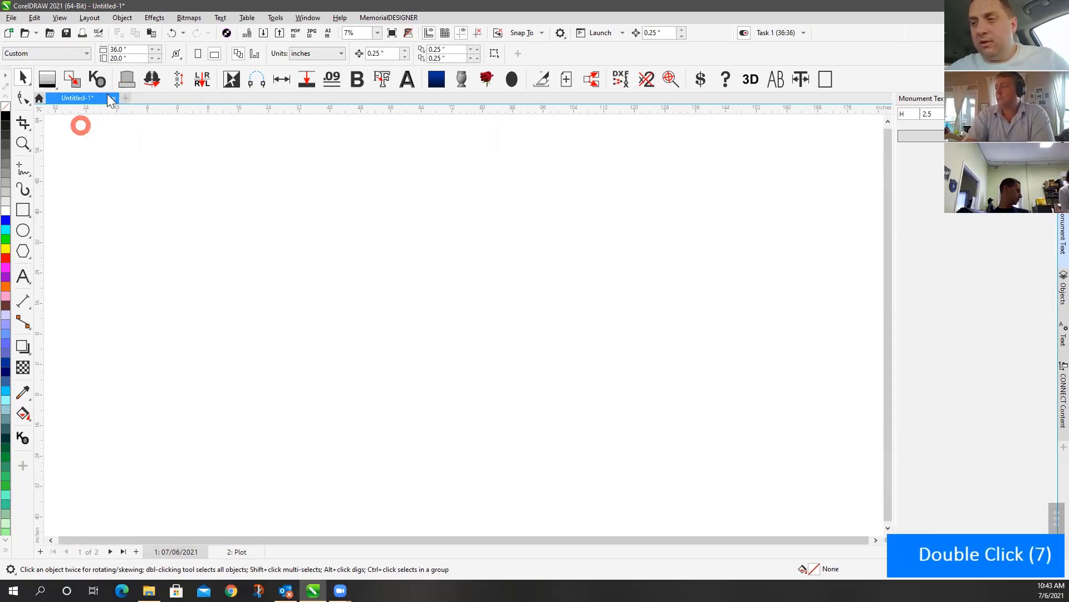
pyautogui.doubleClick(110, 96)
pyautogui.doubleClick(65, 191)
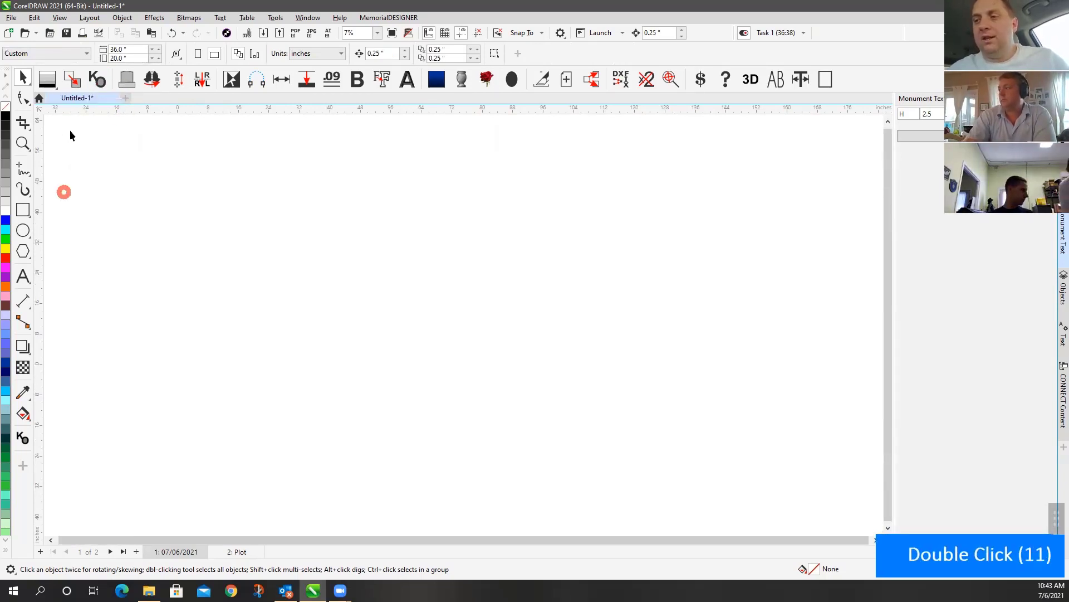
pyautogui.click(114, 141)
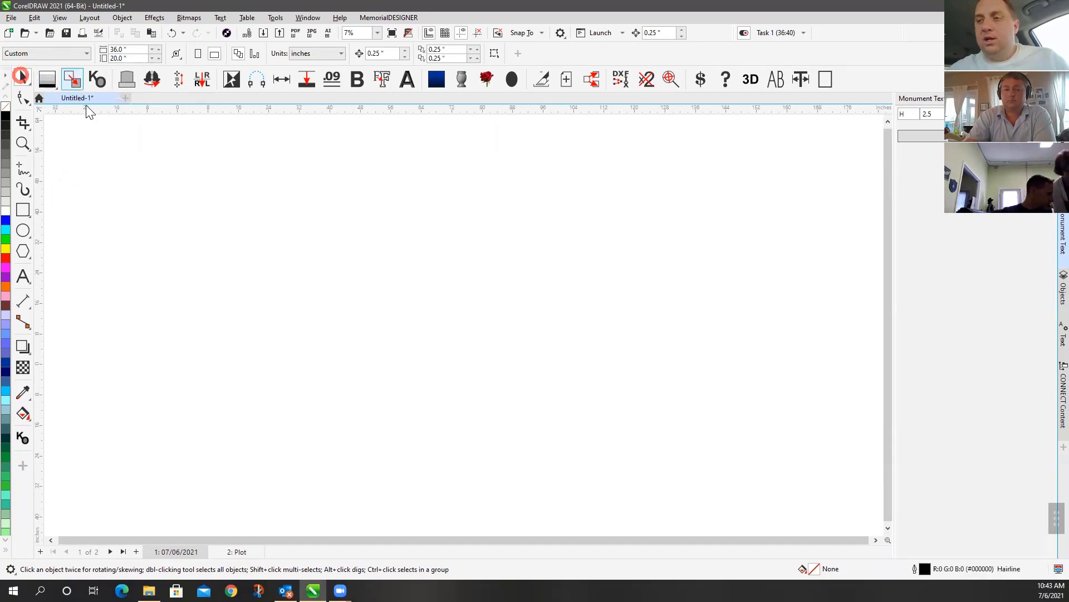
pyautogui.doubleClick(153, 7)
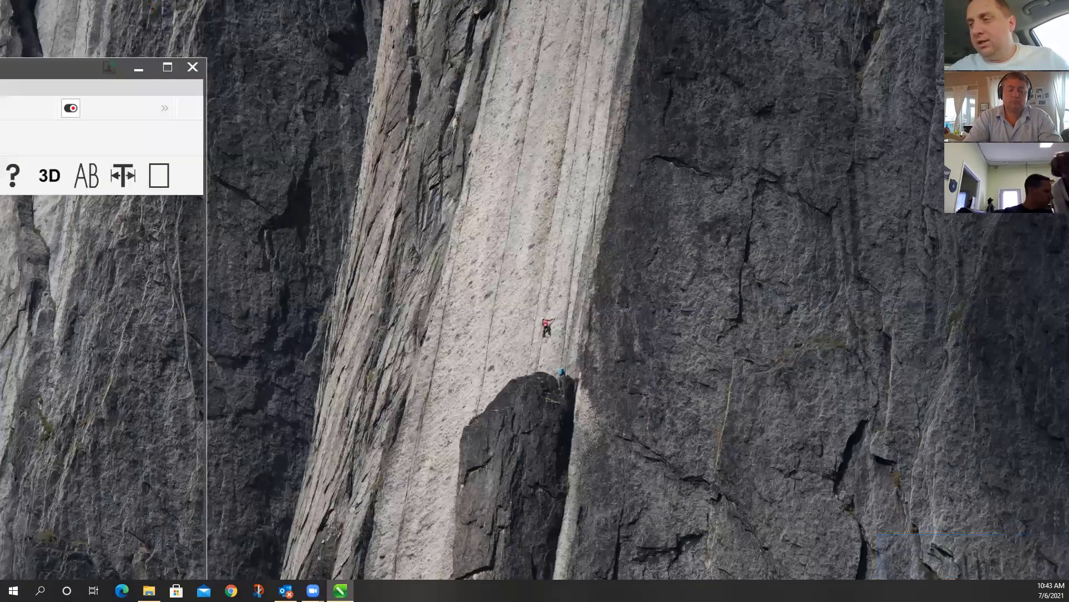
# Snap CorelDRAW to the right half, restore it, then maximize it to fill the screen
pyautogui.moveTo(0, 67); pyautogui.dragTo(728, 9)
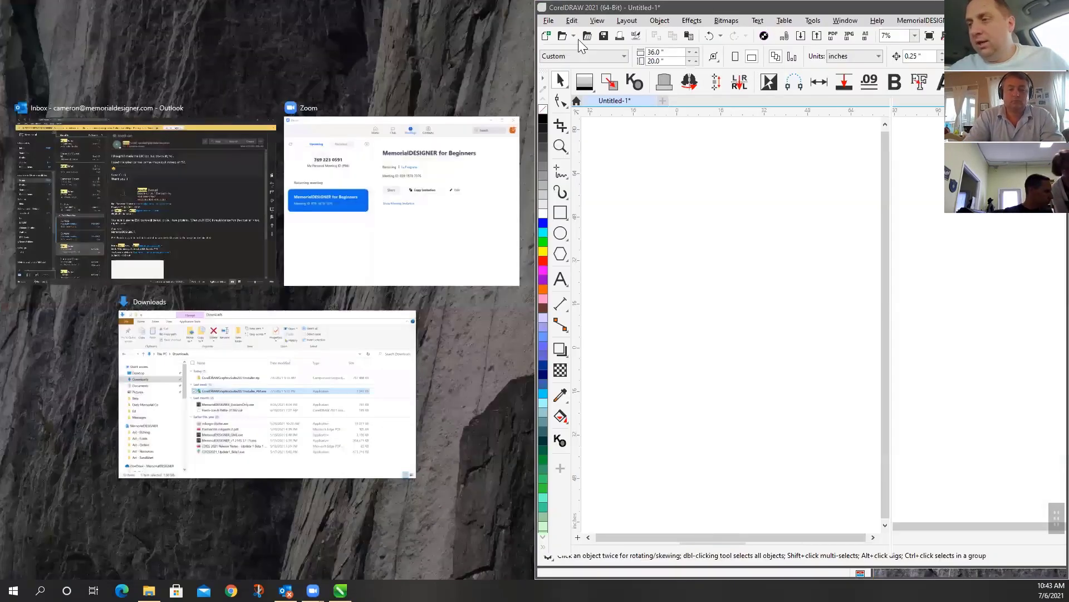
pyautogui.doubleClick(625, 11)
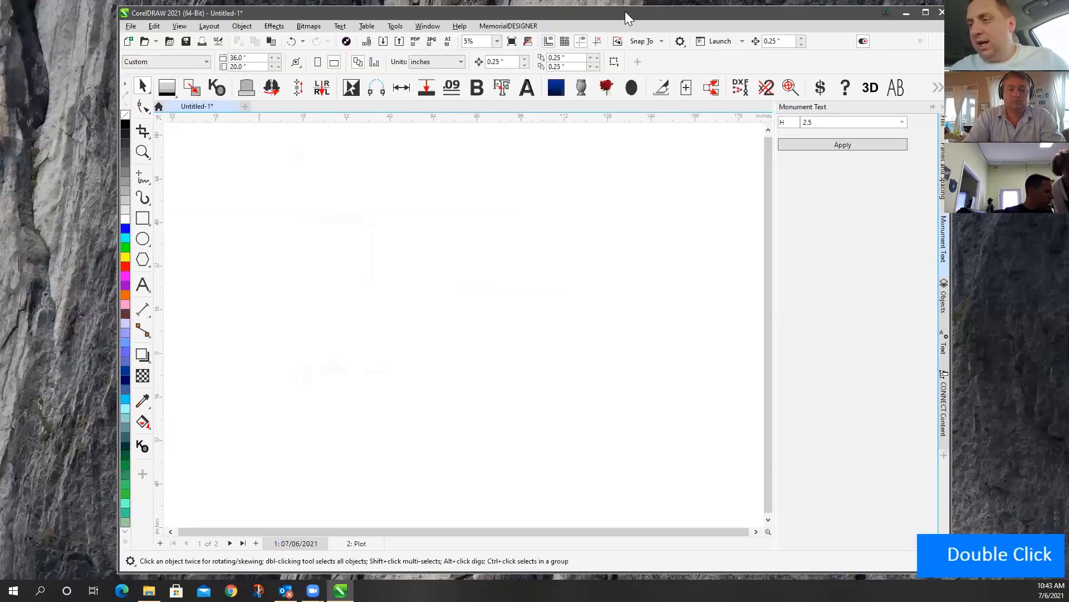
pyautogui.click(928, 15)
pyautogui.click(421, 351)
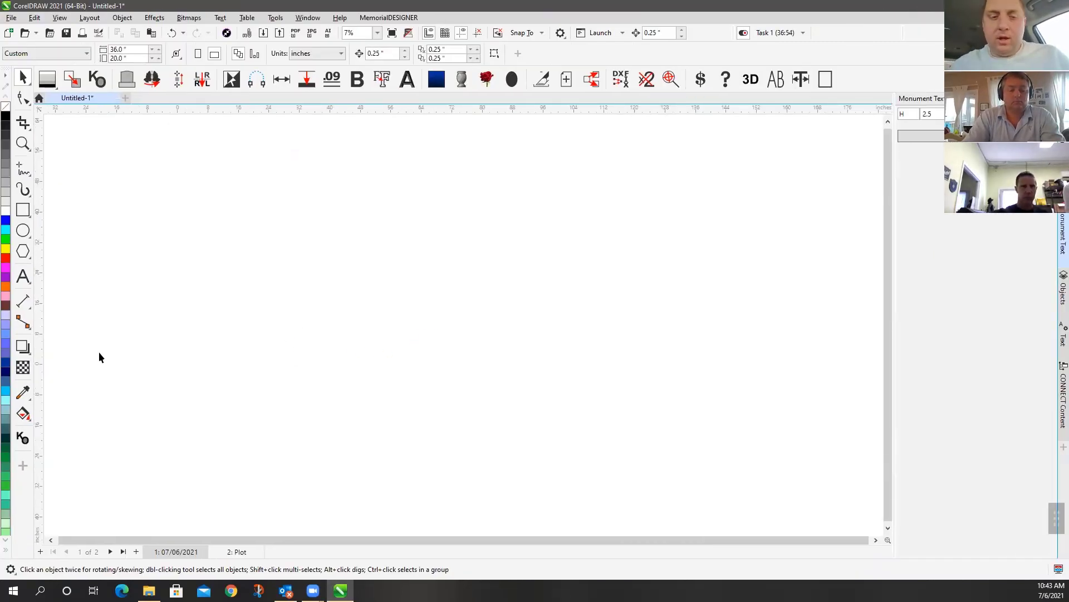
pyautogui.scroll(-5, 465, 323)
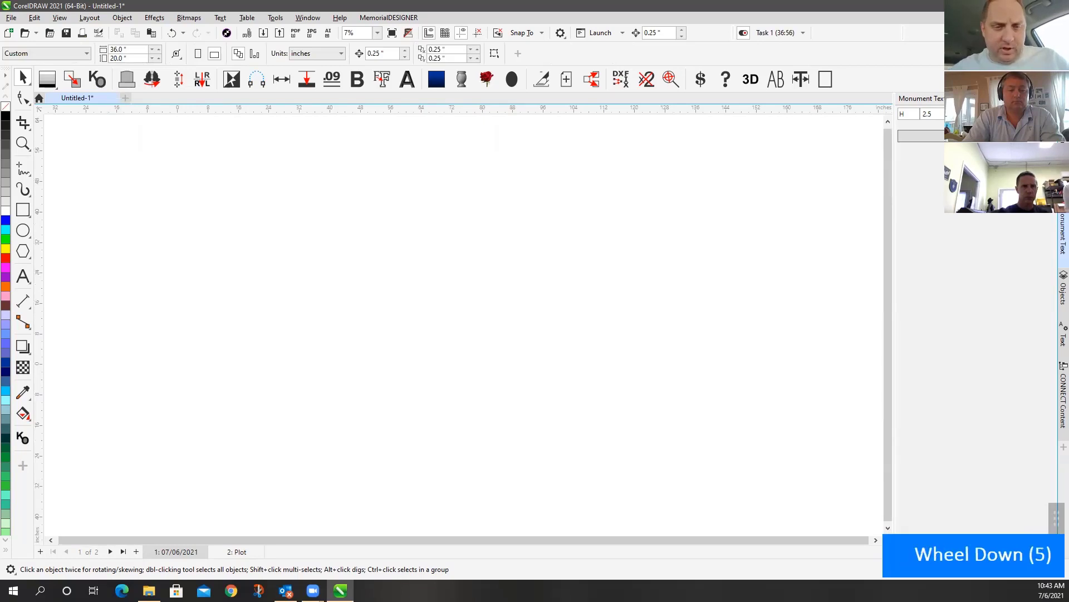
pyautogui.scroll(1, 465, 323)
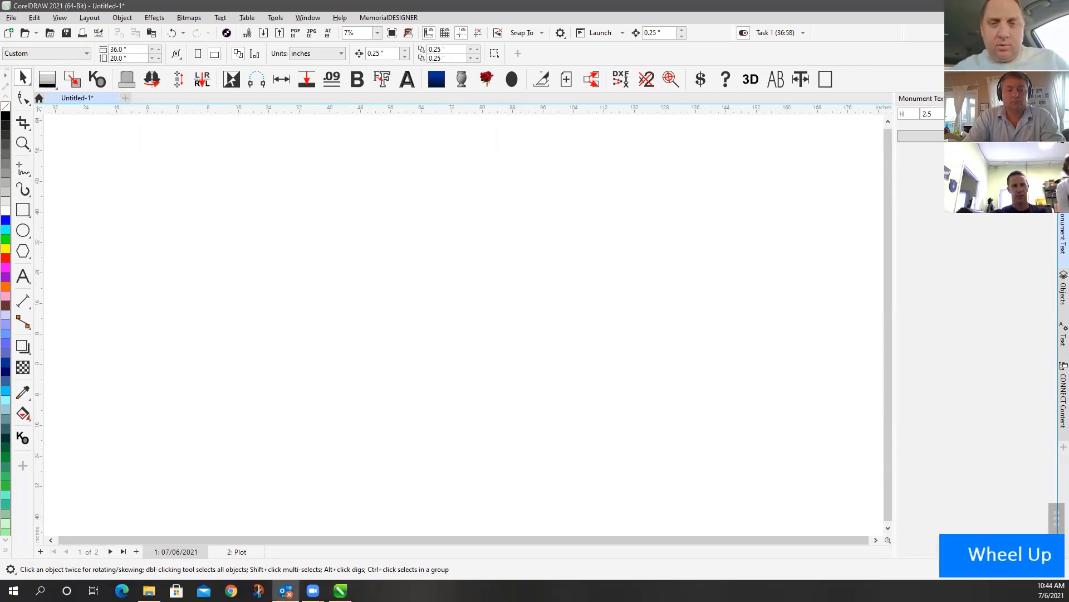
pyautogui.scroll(-1, 465, 323)
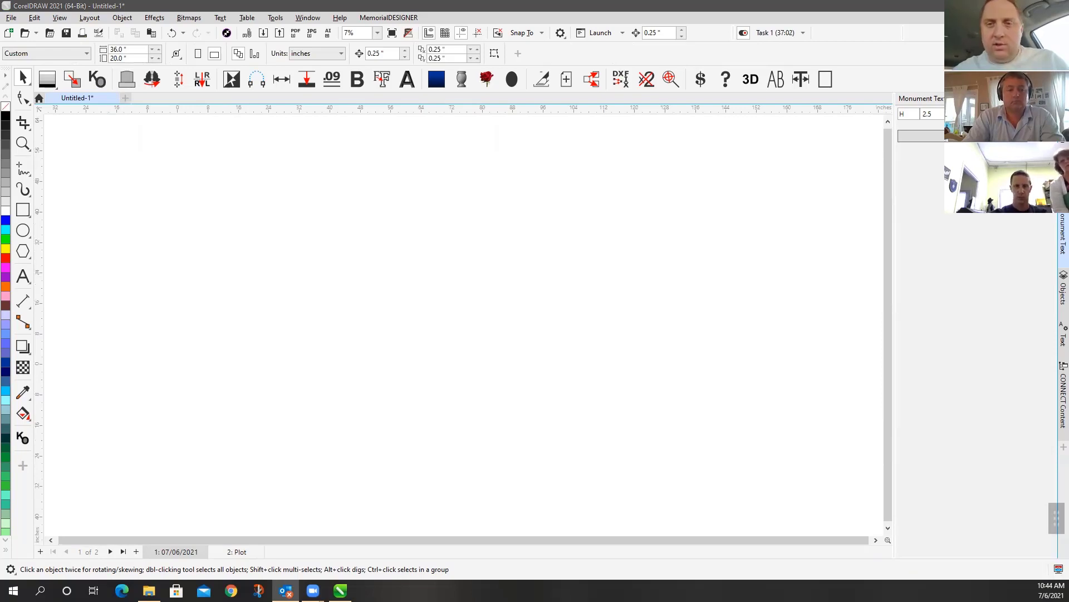
pyautogui.scroll(-1, 465, 323)
pyautogui.scroll(-1, 465, 323)
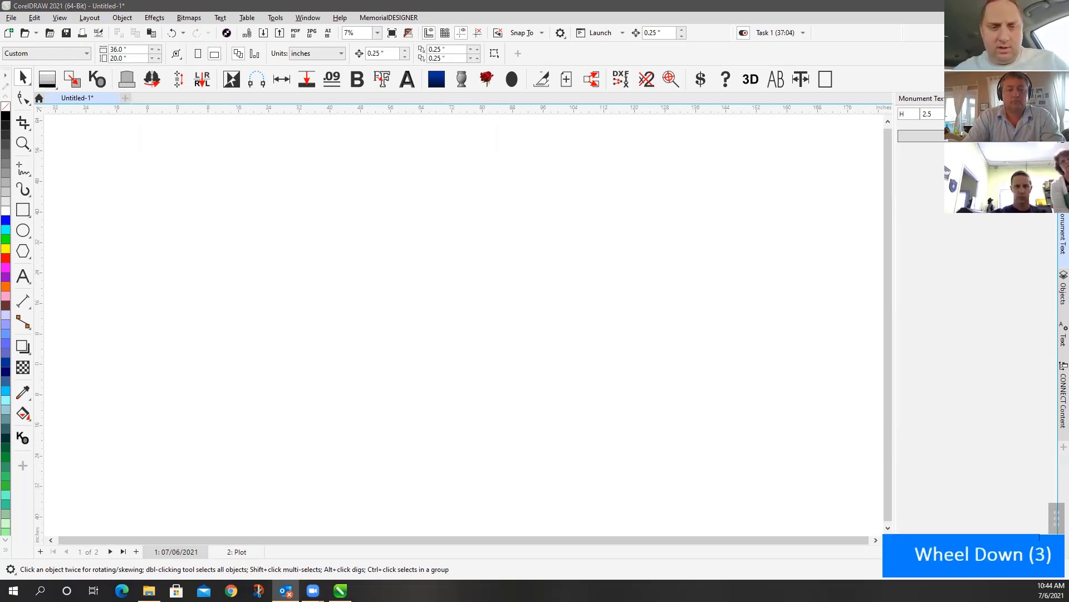
pyautogui.scroll(-6, 465, 323)
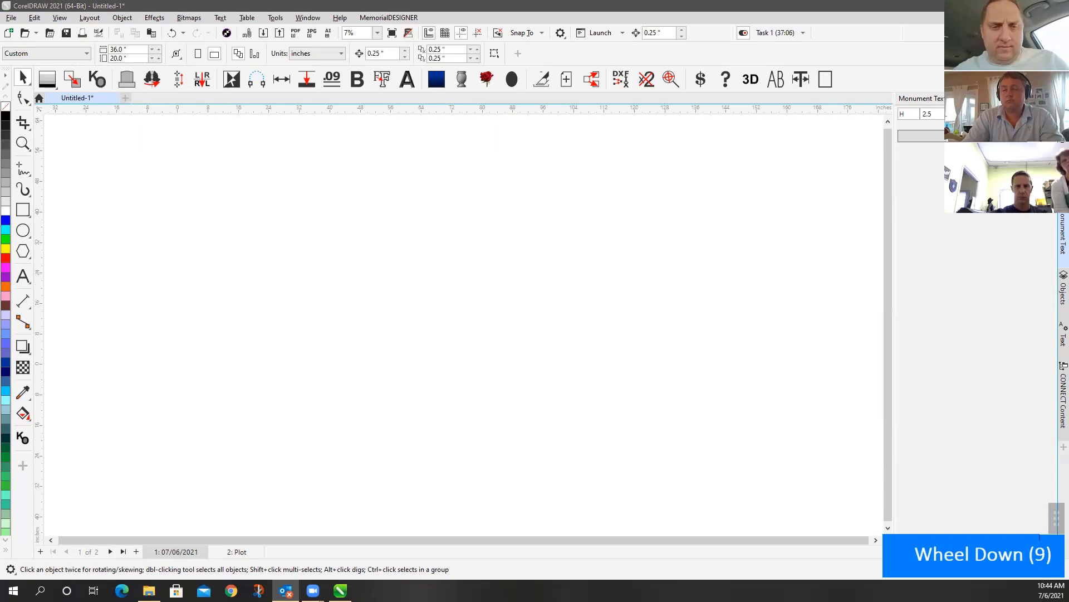